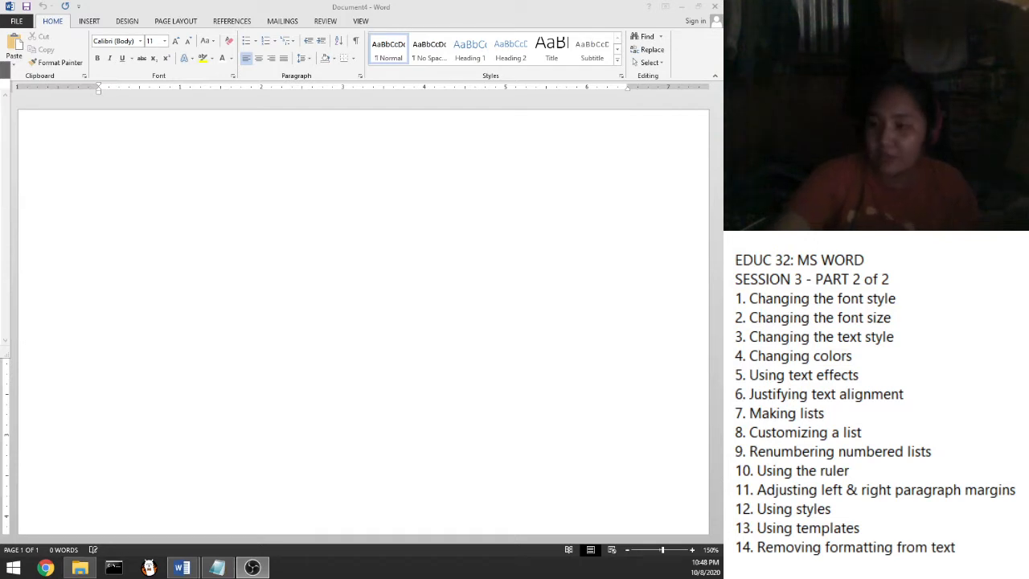
# Mark the Changing the font style topic in the lesson outline
pyautogui.click(919, 303)
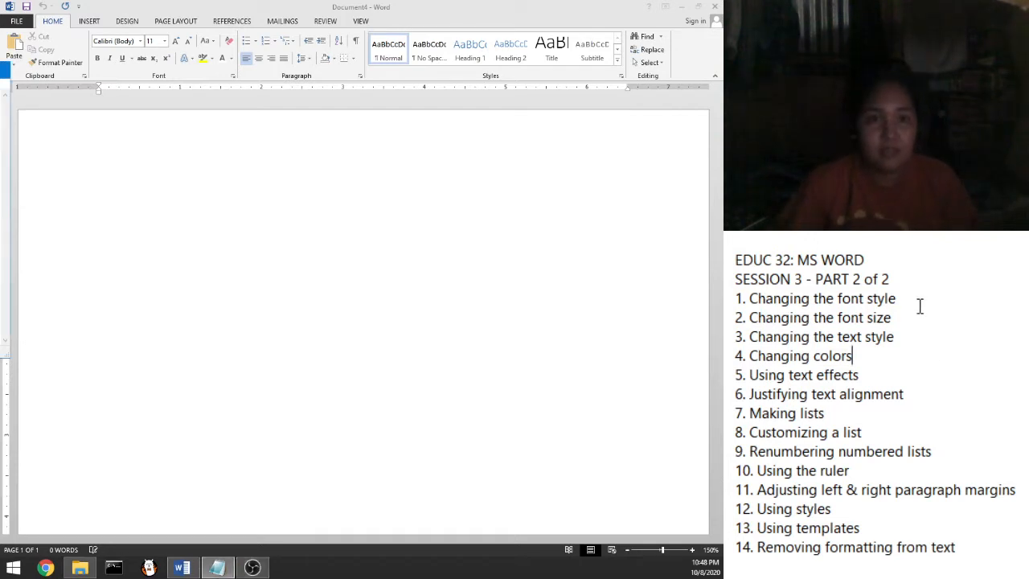
pyautogui.moveTo(902, 291)
pyautogui.mouseDown()
pyautogui.moveTo(759, 299)
pyautogui.moveTo(912, 306)
pyautogui.mouseUp()
pyautogui.click(758, 296)
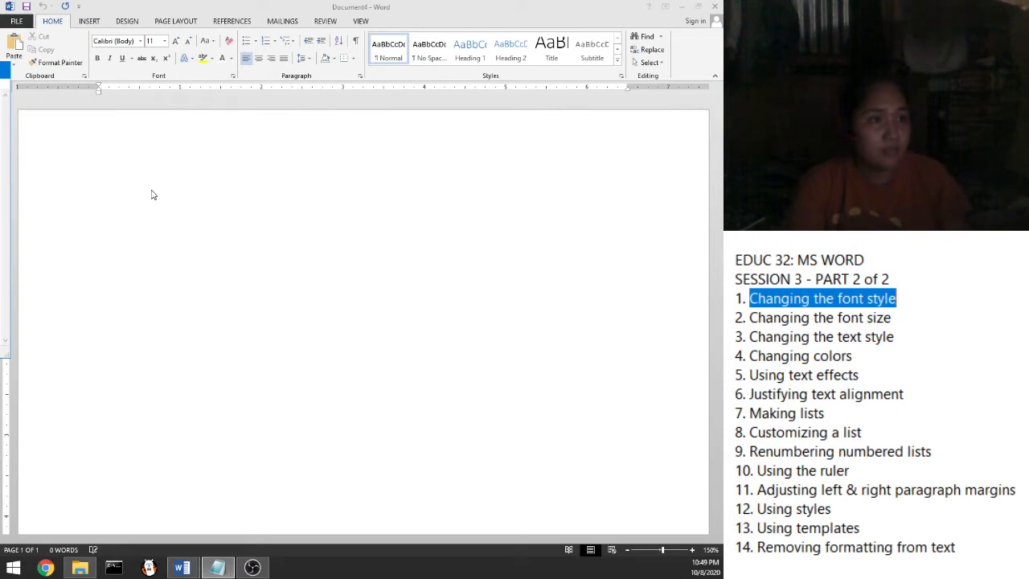
# Generate Lorem ipsum sample text with =lorem() at the top of the page
pyautogui.click(110, 229)
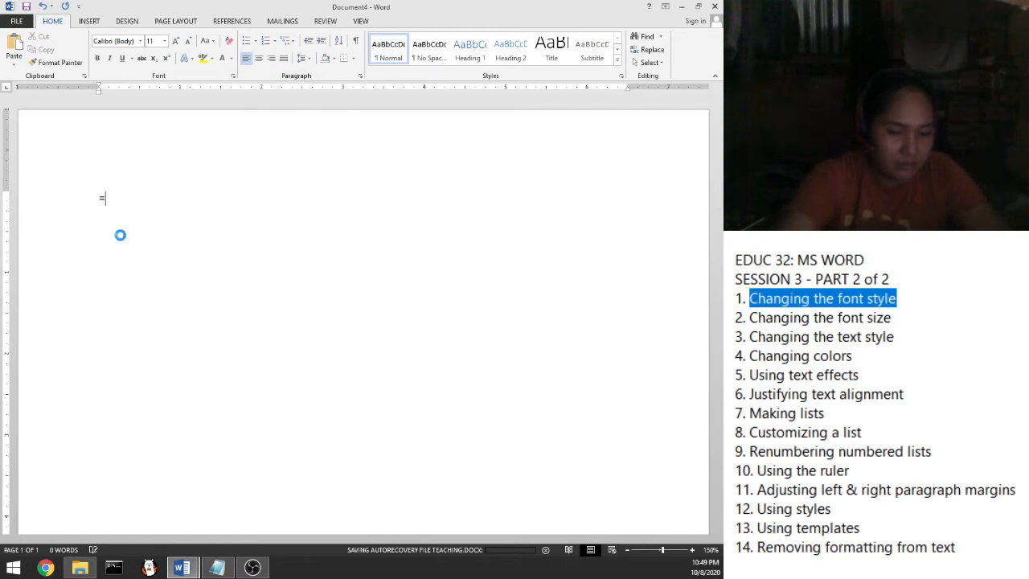
pyautogui.write('=lorem')
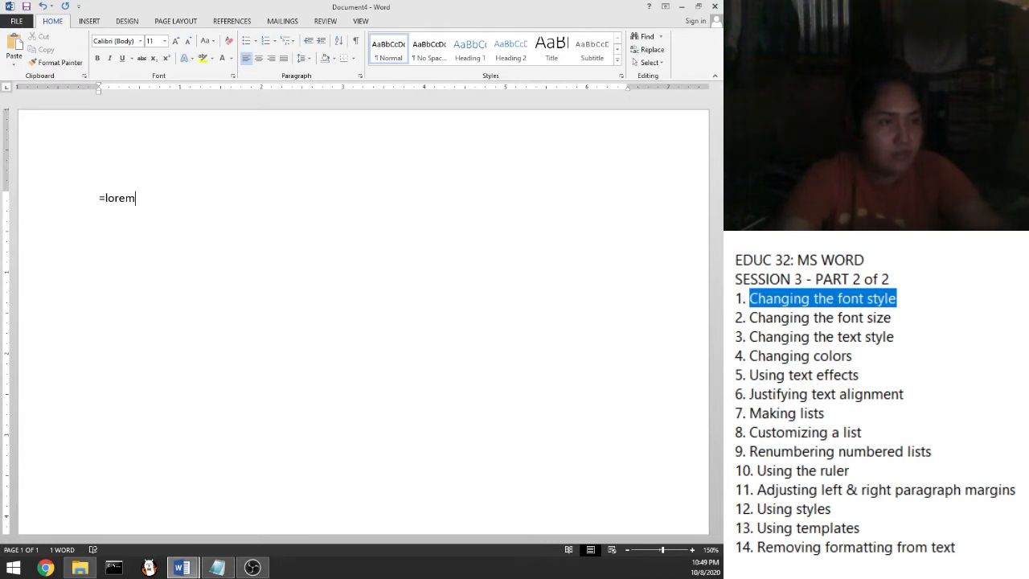
pyautogui.write('()')
pyautogui.press('Return')
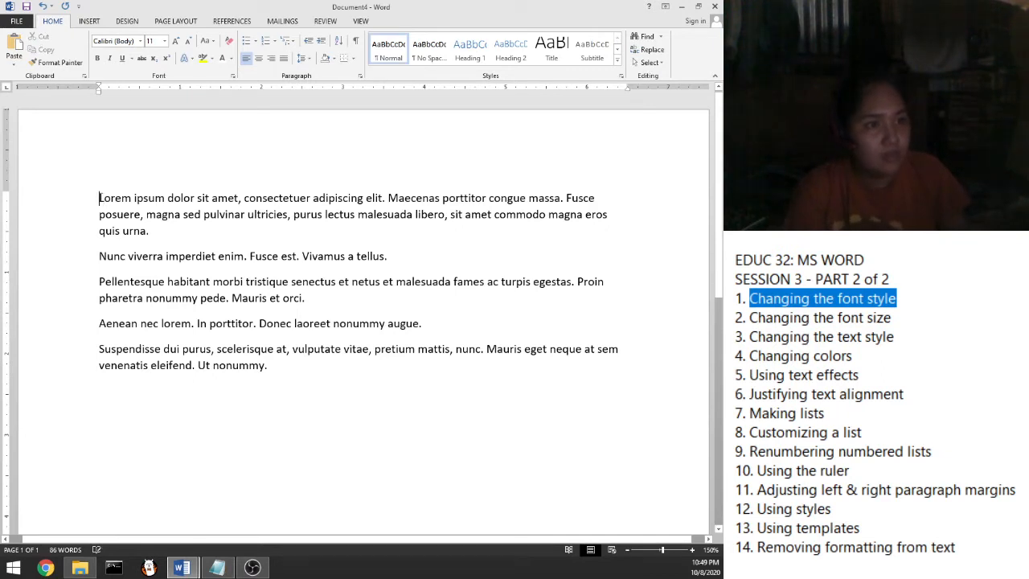
# Apply the Azonix font to all five paragraphs and mark the font size topic
pyautogui.moveTo(100, 197); pyautogui.dragTo(281, 372)
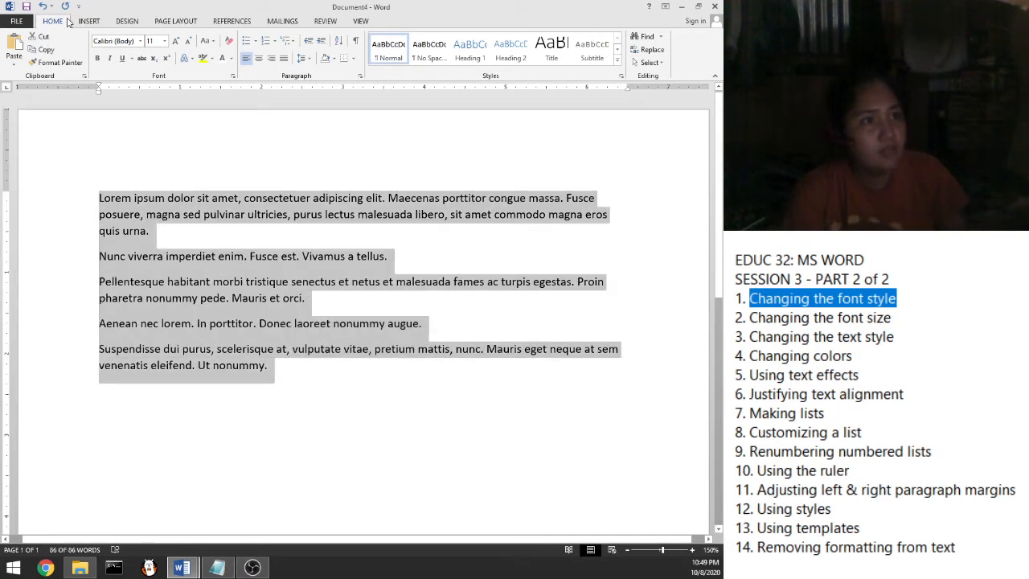
pyautogui.click(139, 41)
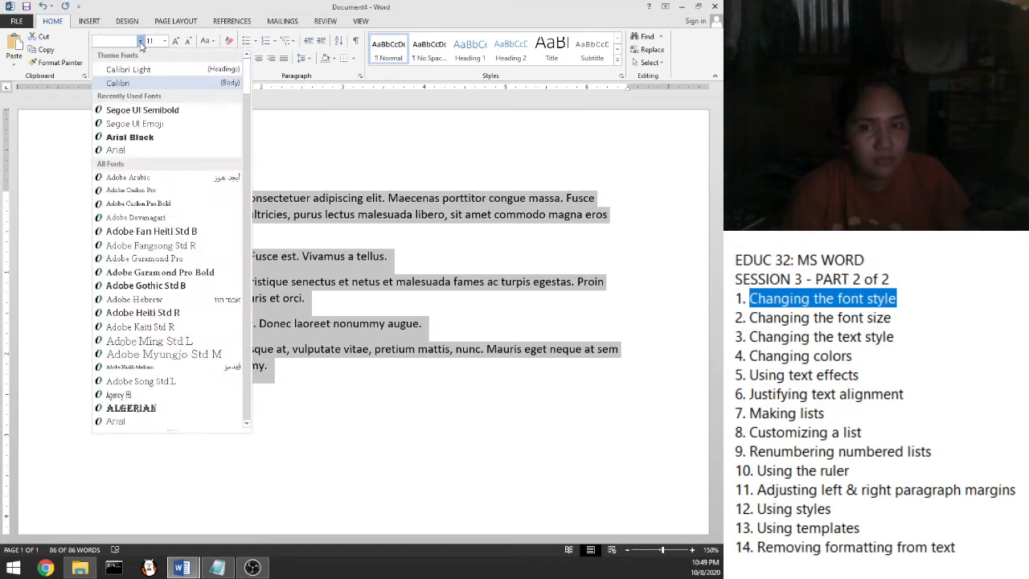
pyautogui.click(140, 42)
pyautogui.click(141, 45)
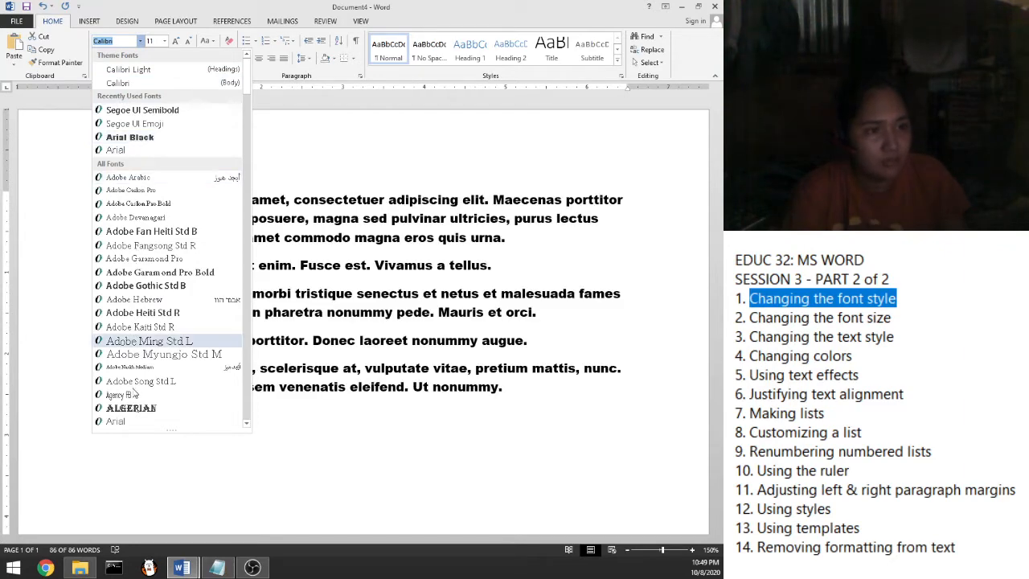
pyautogui.scroll(-2, 135, 394)
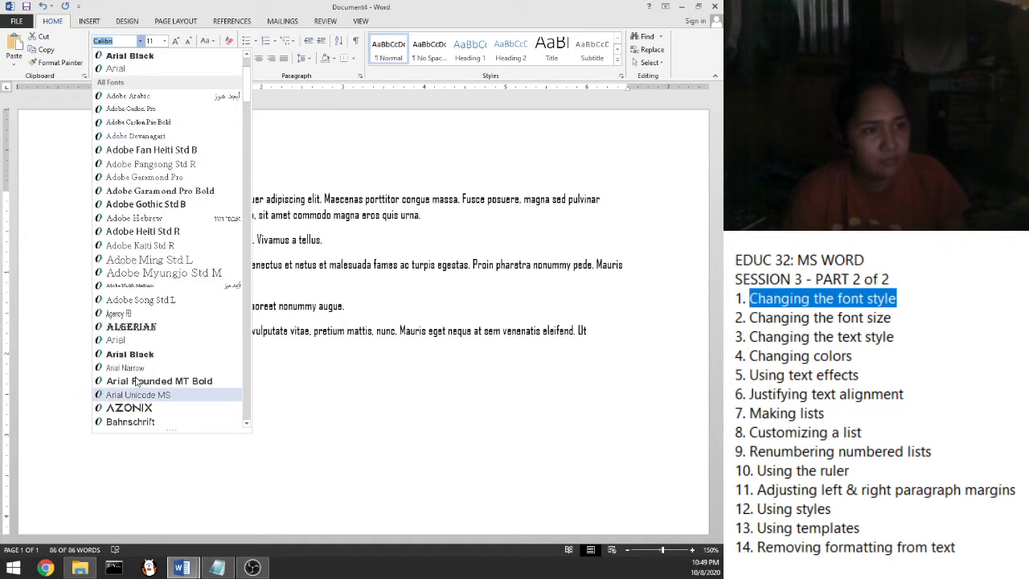
pyautogui.scroll(-1, 143, 368)
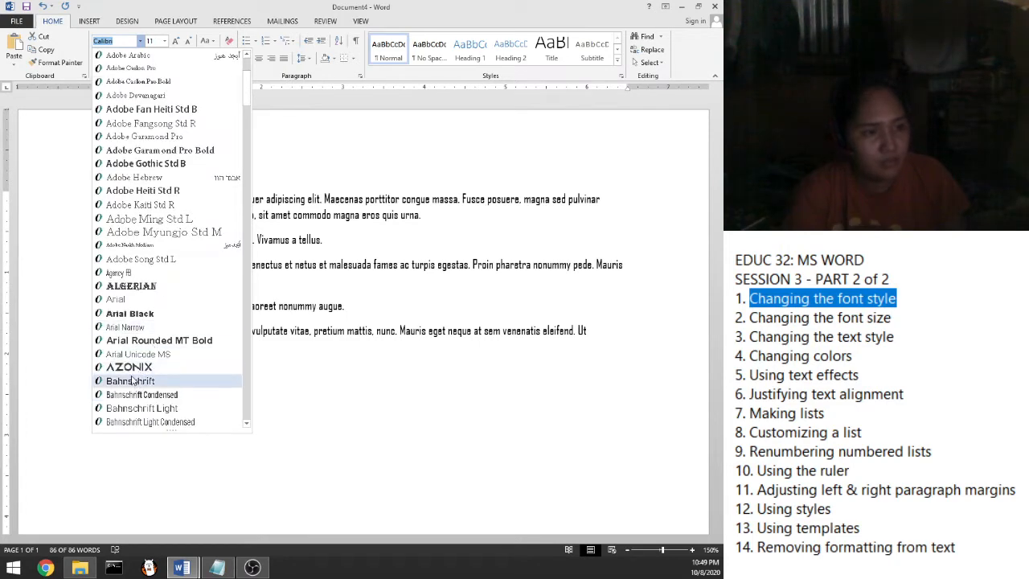
pyautogui.click(129, 367)
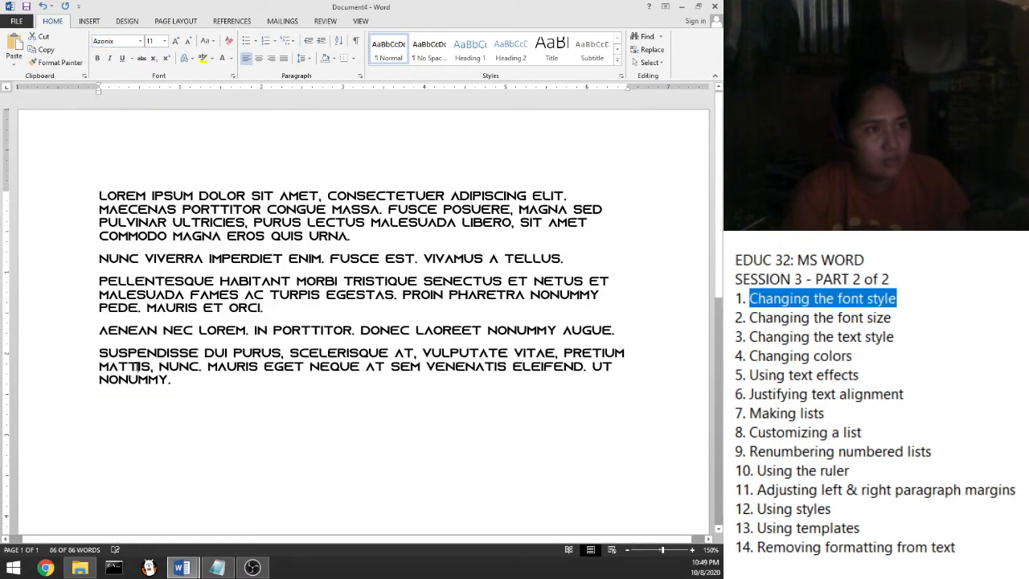
pyautogui.click(138, 367)
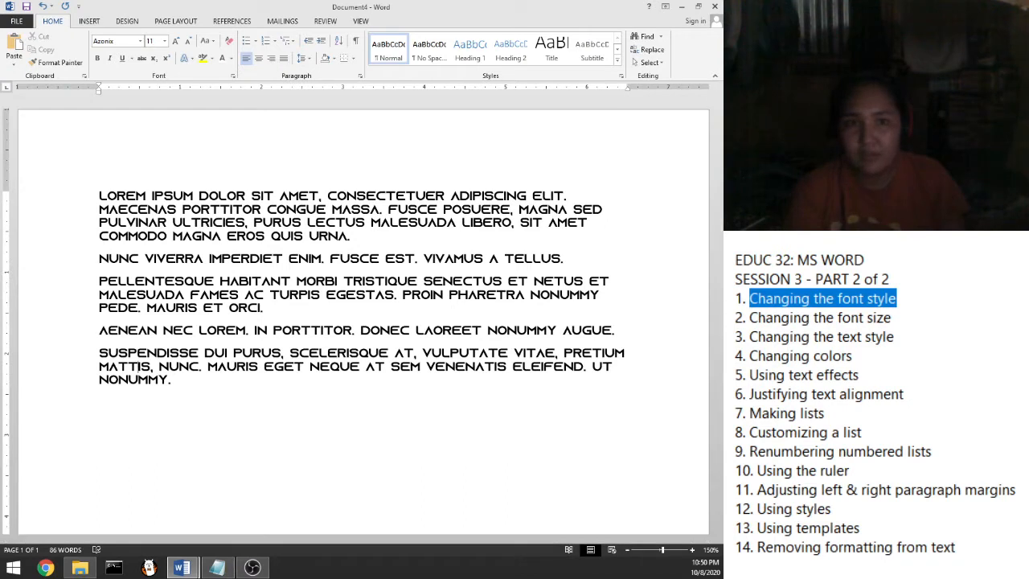
pyautogui.moveTo(894, 317); pyautogui.dragTo(753, 317)
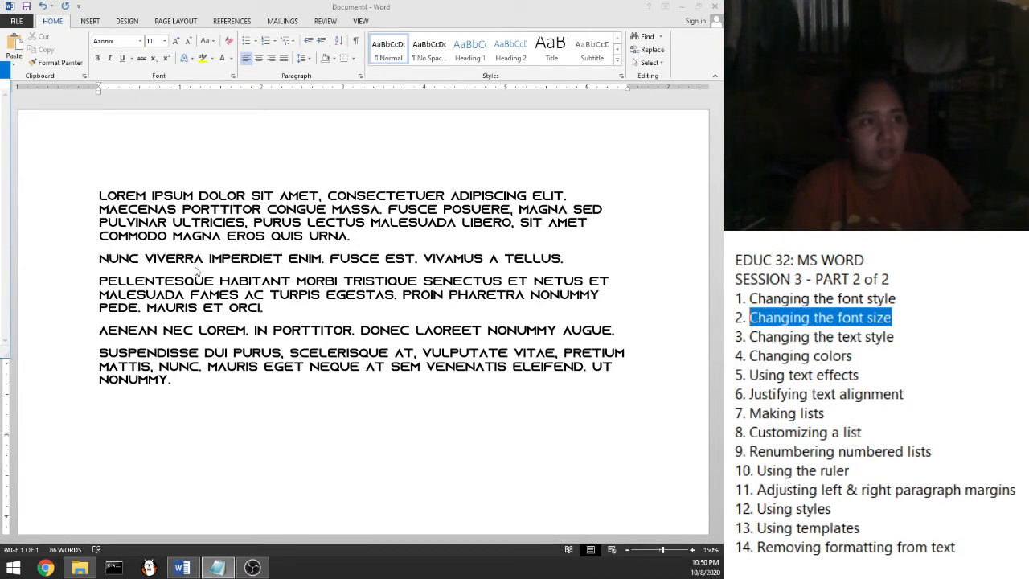
# Resize the first paragraph to 8, then 72, and finally 100 pt
pyautogui.moveTo(99, 195); pyautogui.dragTo(360, 239)
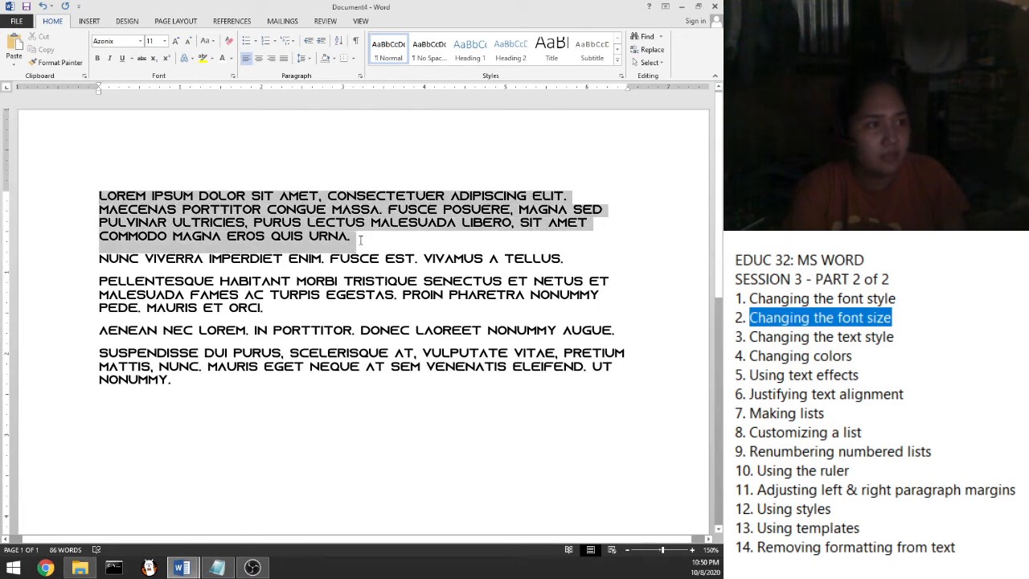
pyautogui.click(164, 42)
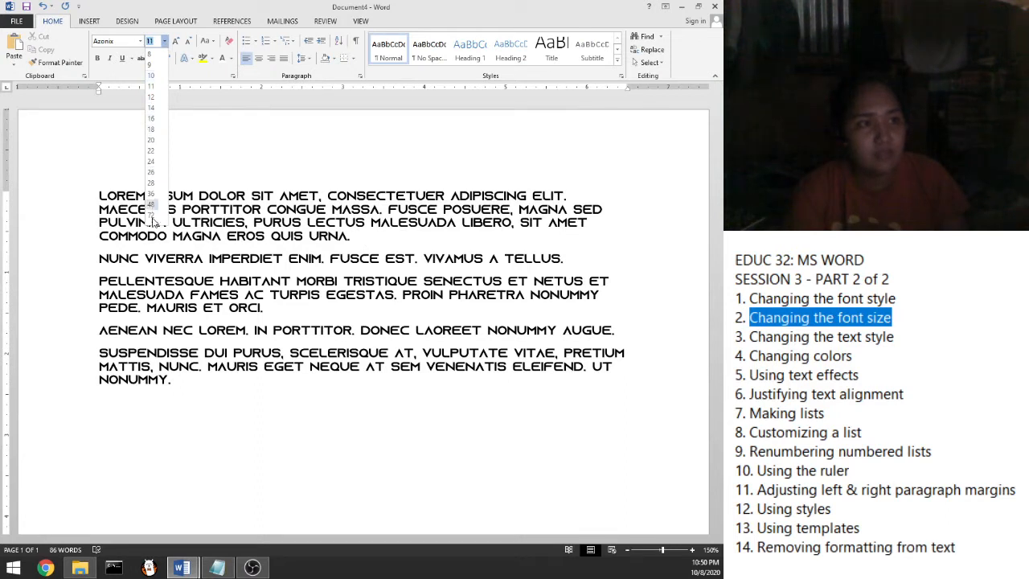
pyautogui.click(151, 56)
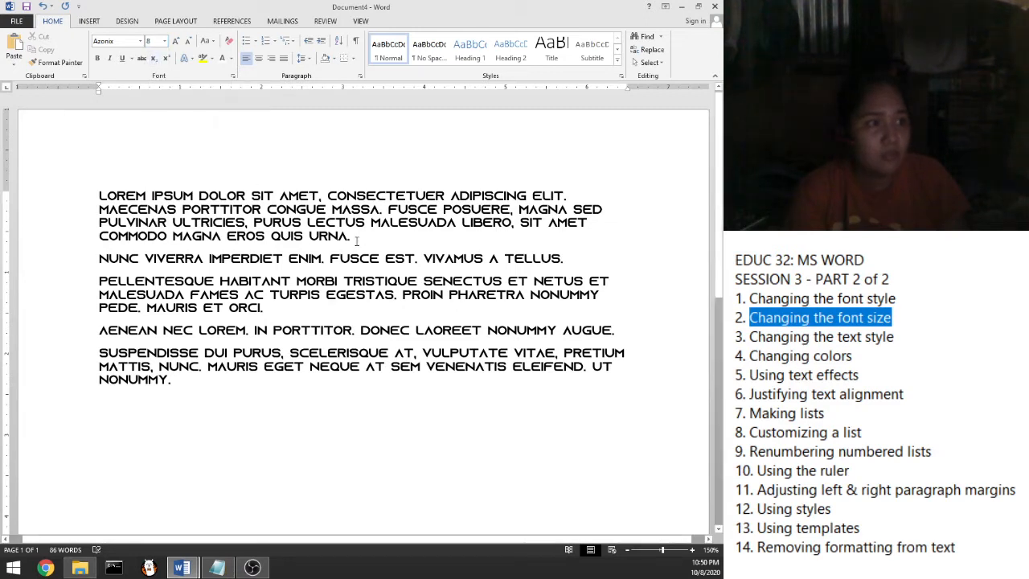
pyautogui.moveTo(353, 239); pyautogui.dragTo(134, 190)
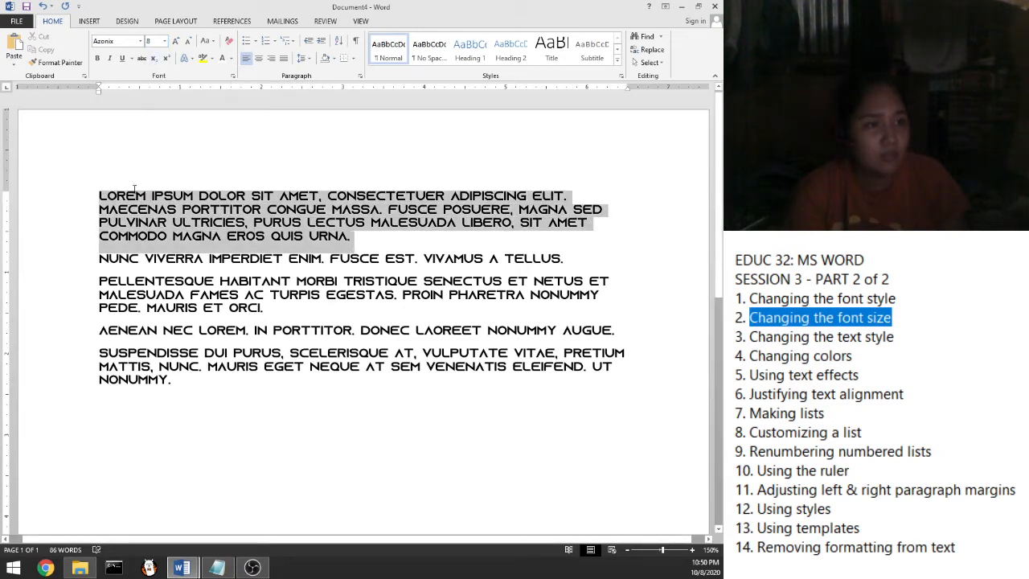
pyautogui.click(163, 41)
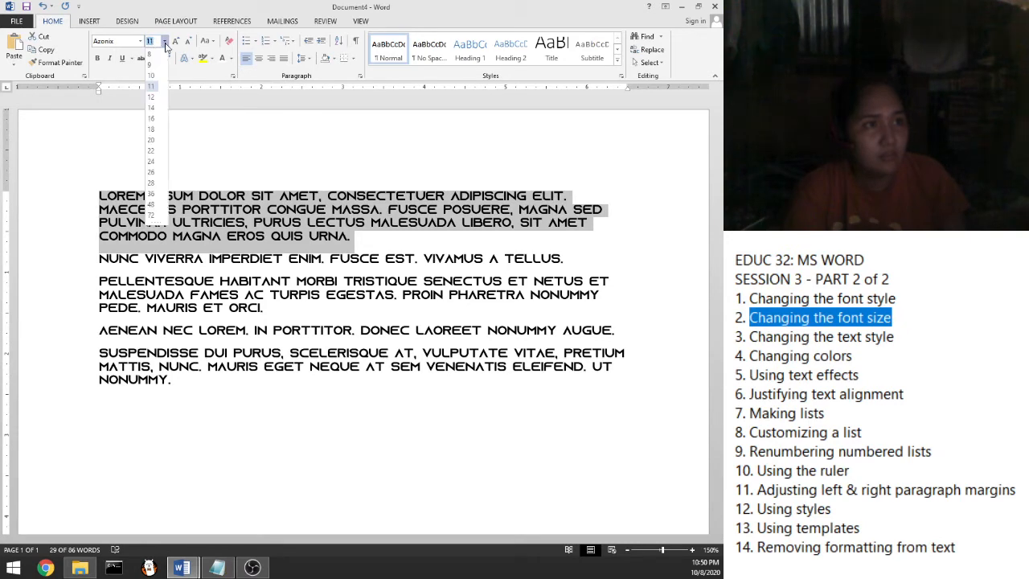
pyautogui.click(153, 57)
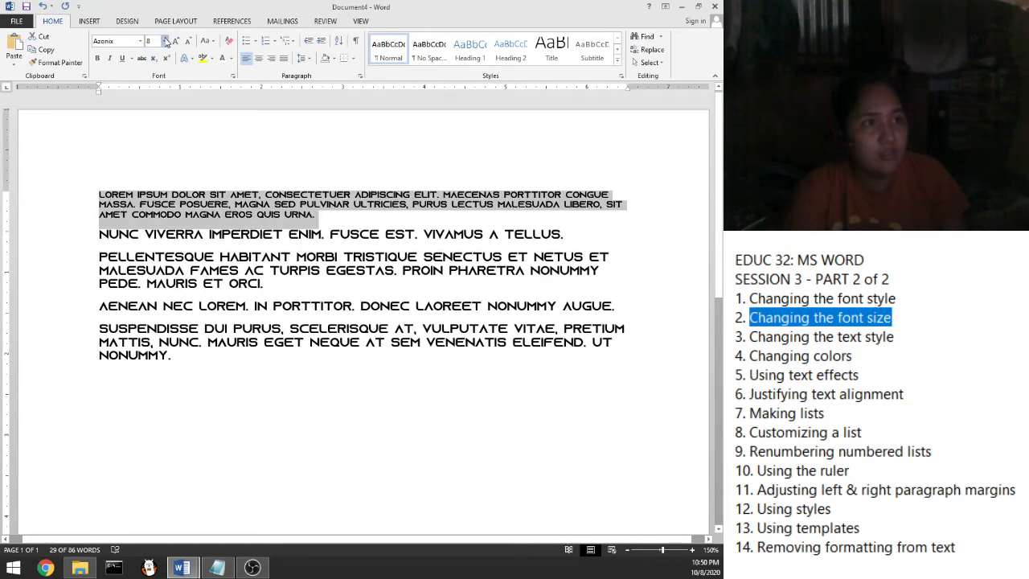
pyautogui.click(165, 42)
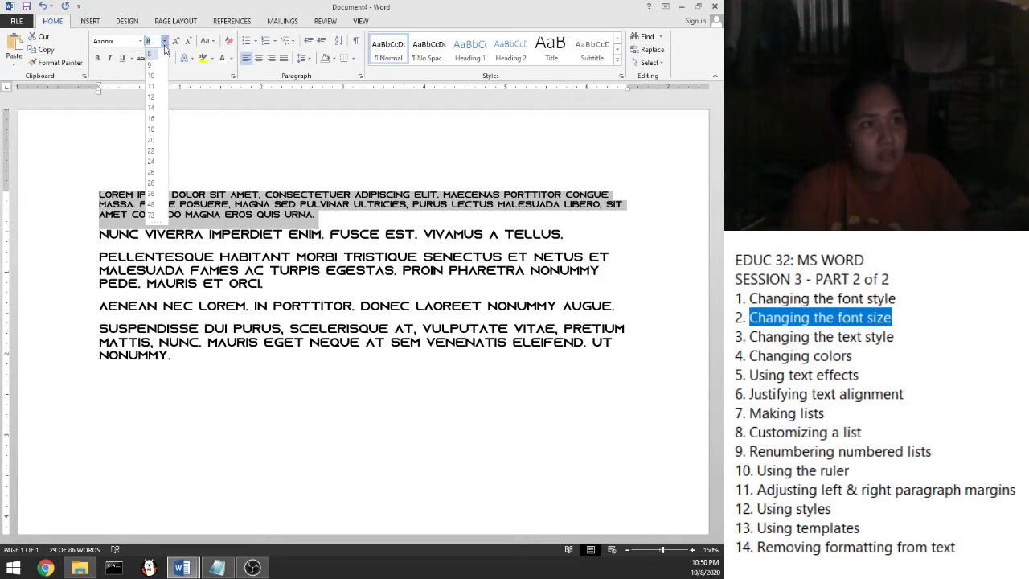
pyautogui.click(152, 215)
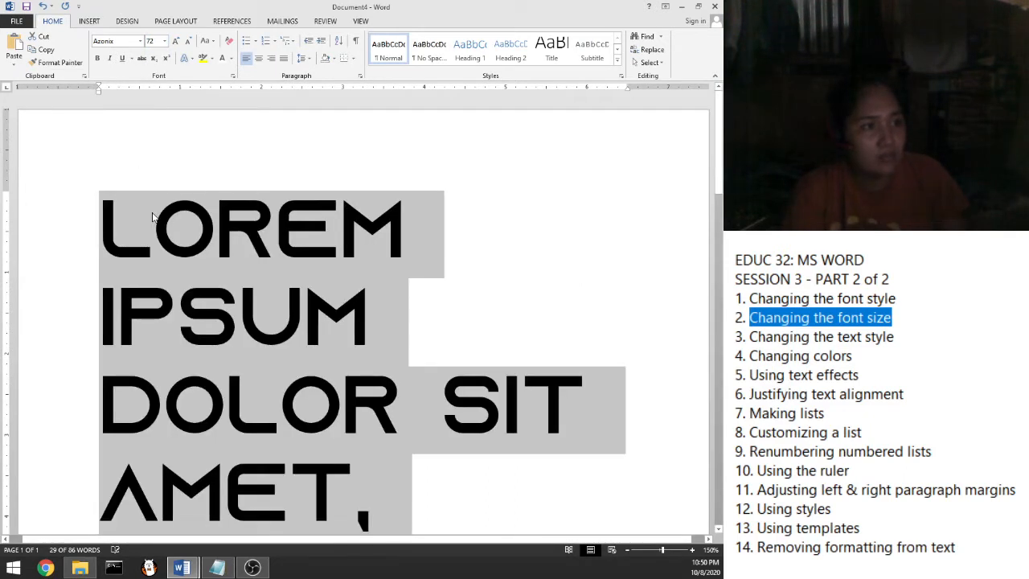
pyautogui.click(165, 41)
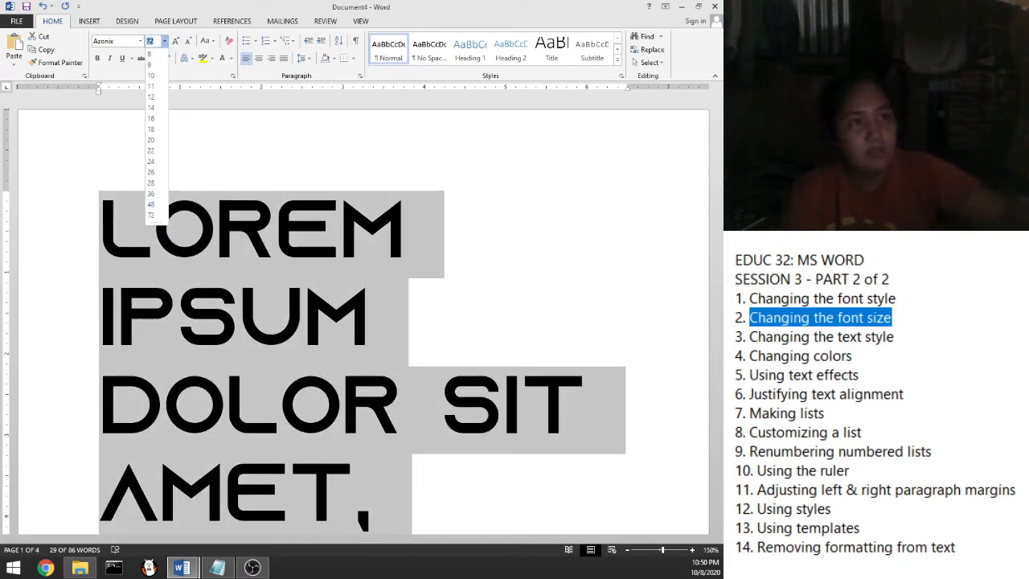
pyautogui.write('100')
pyautogui.press('Return')
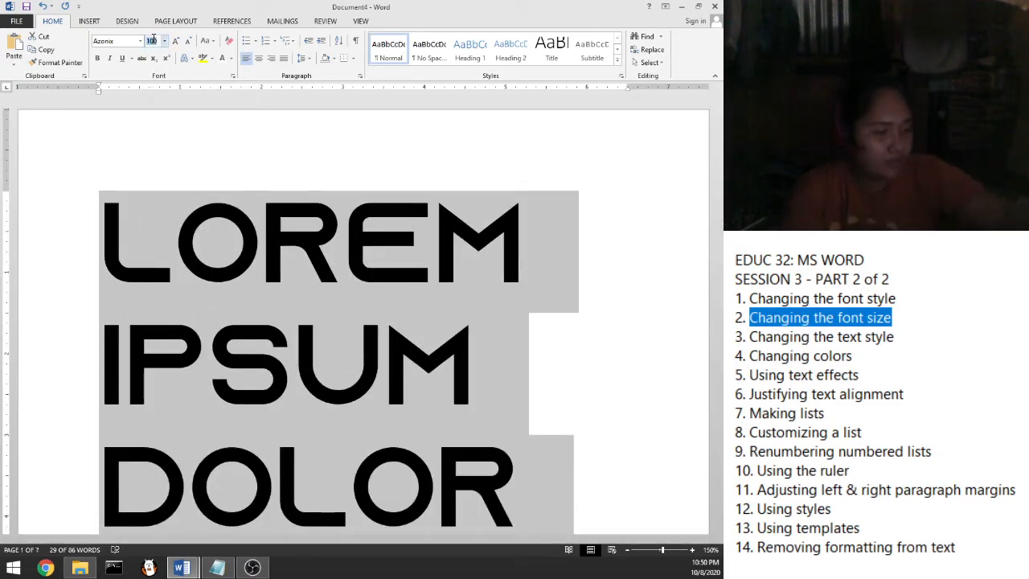
pyautogui.write('300')
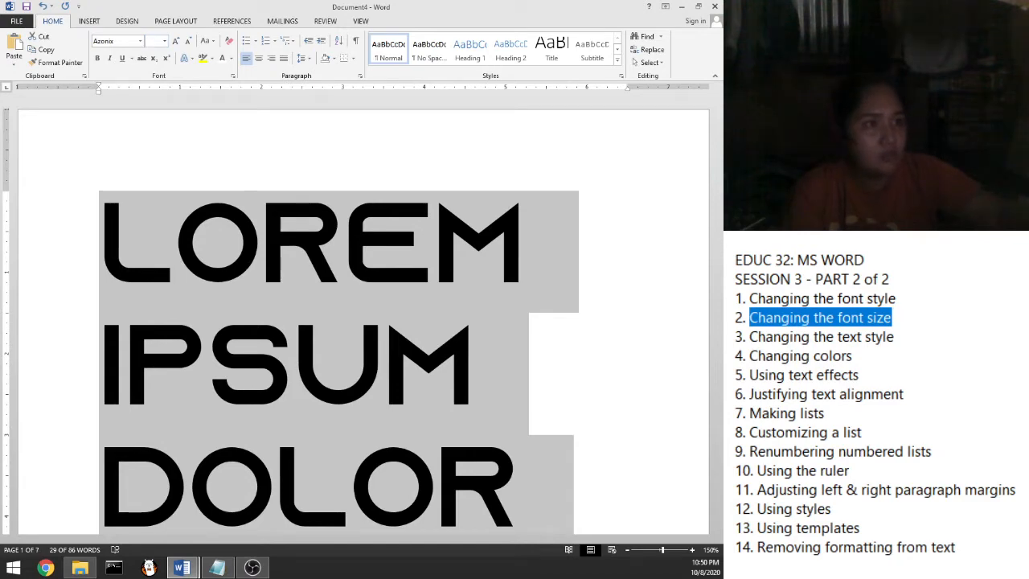
pyautogui.press('Return')
pyautogui.write('.')
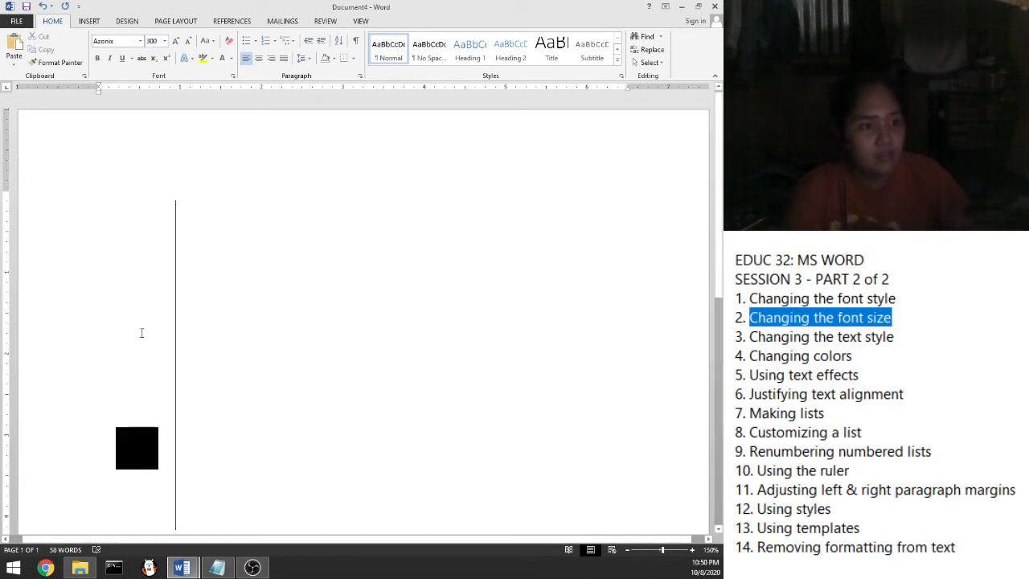
pyautogui.moveTo(164, 455); pyautogui.dragTo(116, 454)
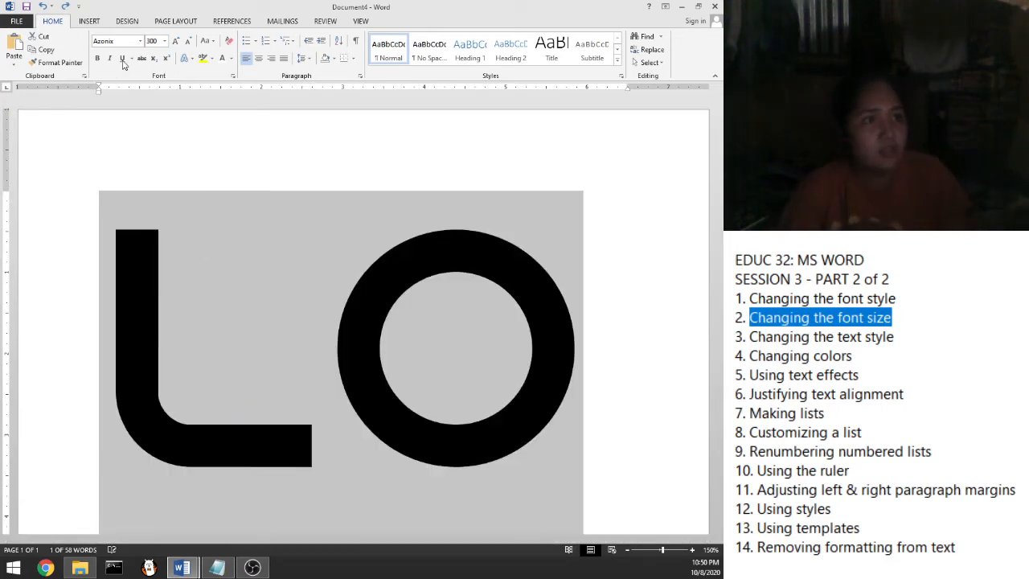
pyautogui.click(164, 41)
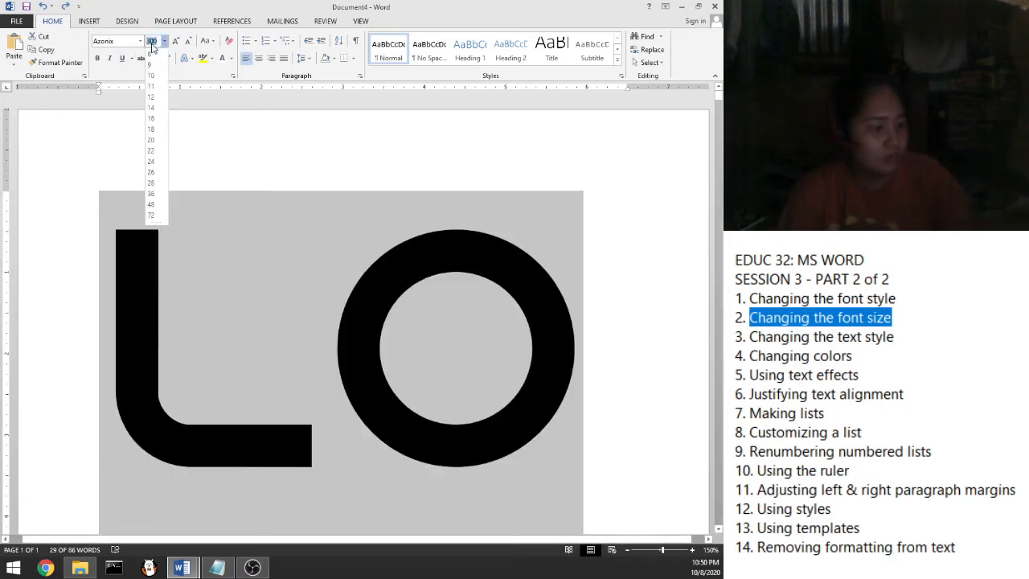
pyautogui.write('25')
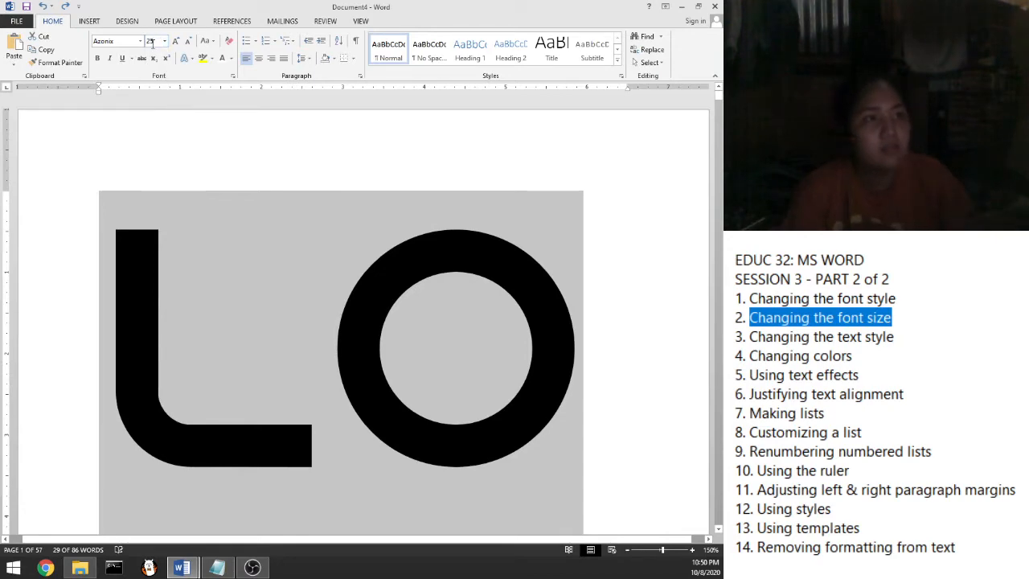
pyautogui.press('Return')
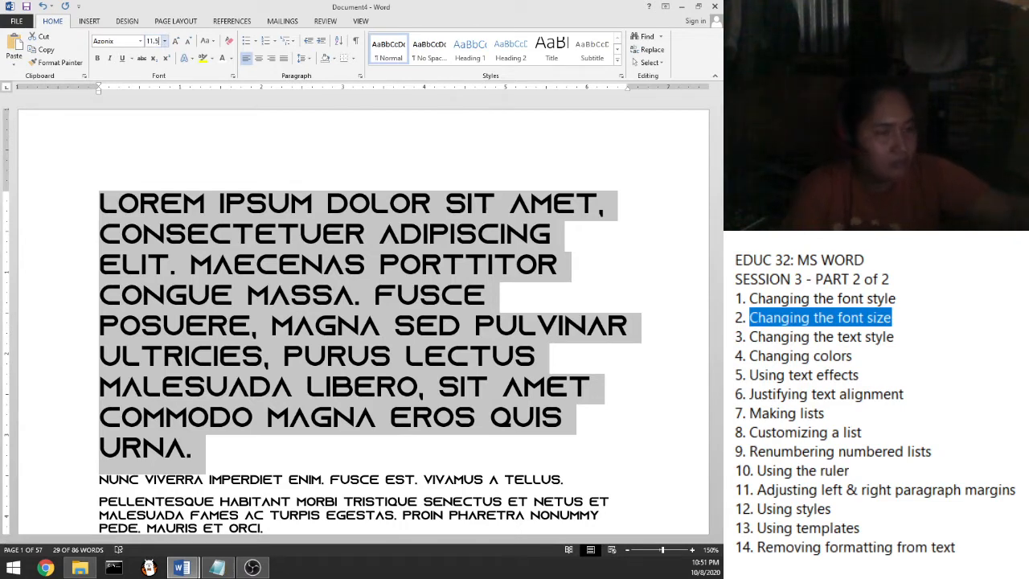
pyautogui.press('Return')
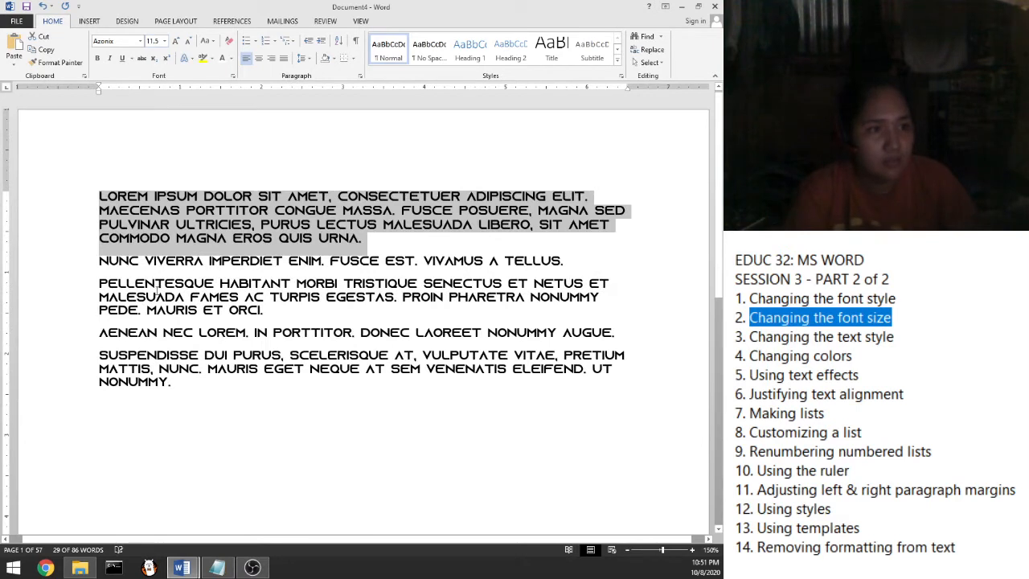
pyautogui.click(153, 41)
pyautogui.write('1')
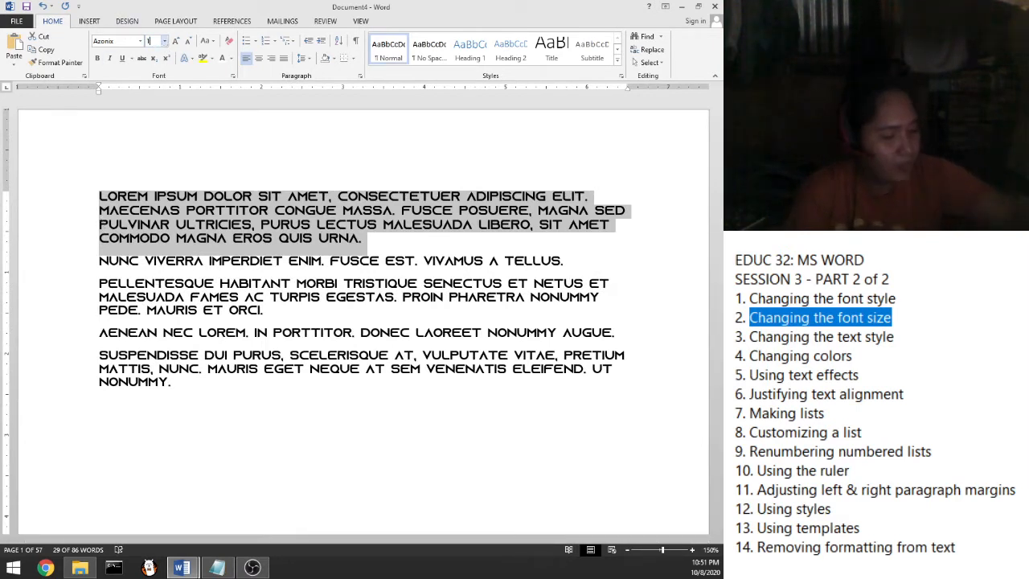
pyautogui.write('0.0')
pyautogui.press('Return')
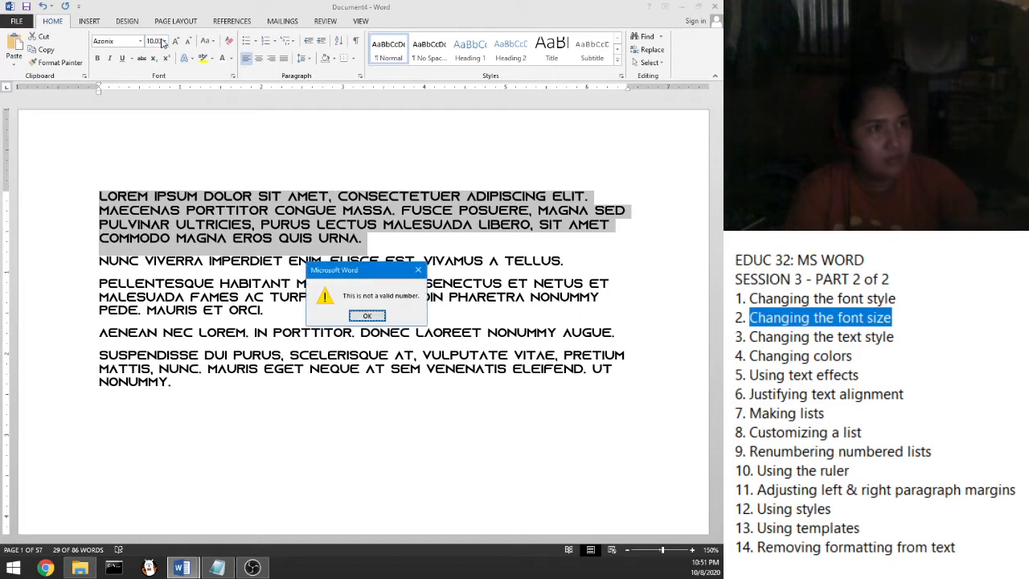
pyautogui.click(378, 317)
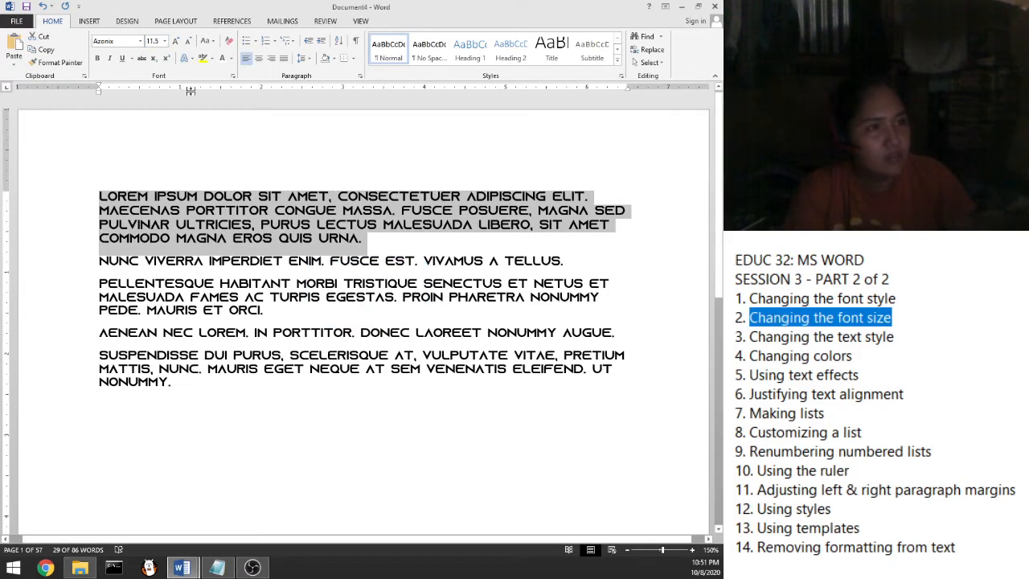
pyautogui.click(156, 41)
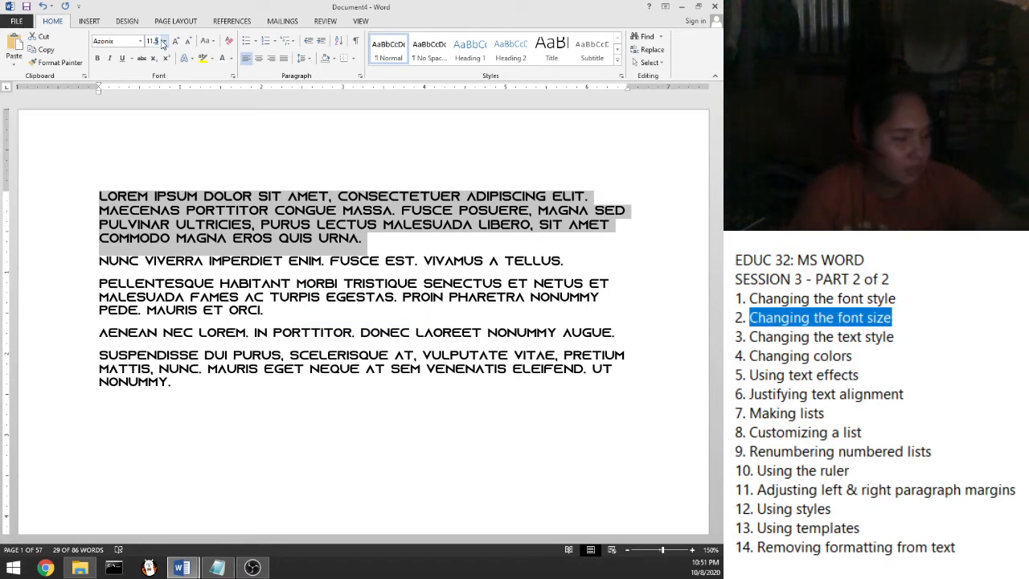
pyautogui.press('Return')
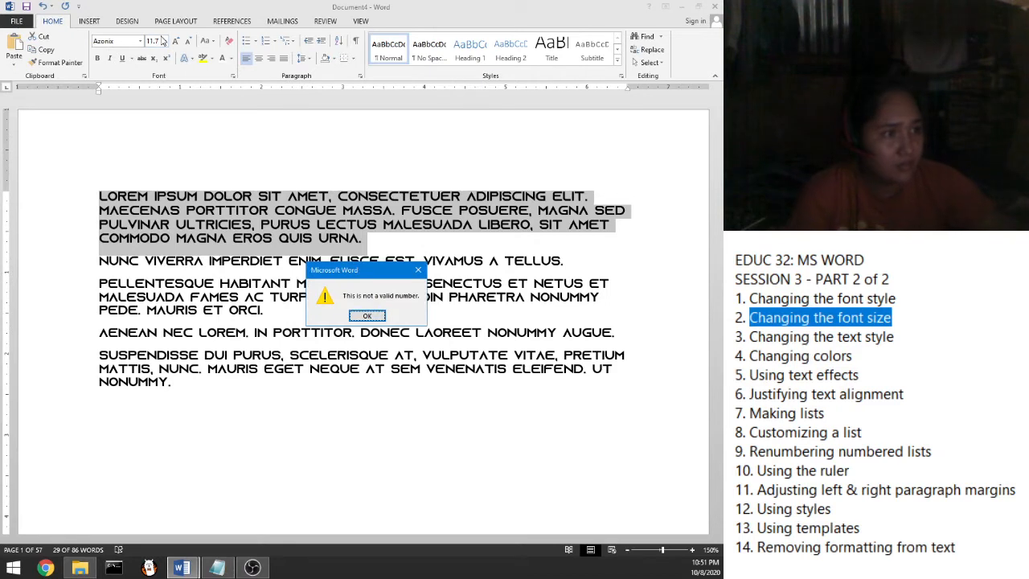
pyautogui.press('Return')
pyautogui.click(153, 41)
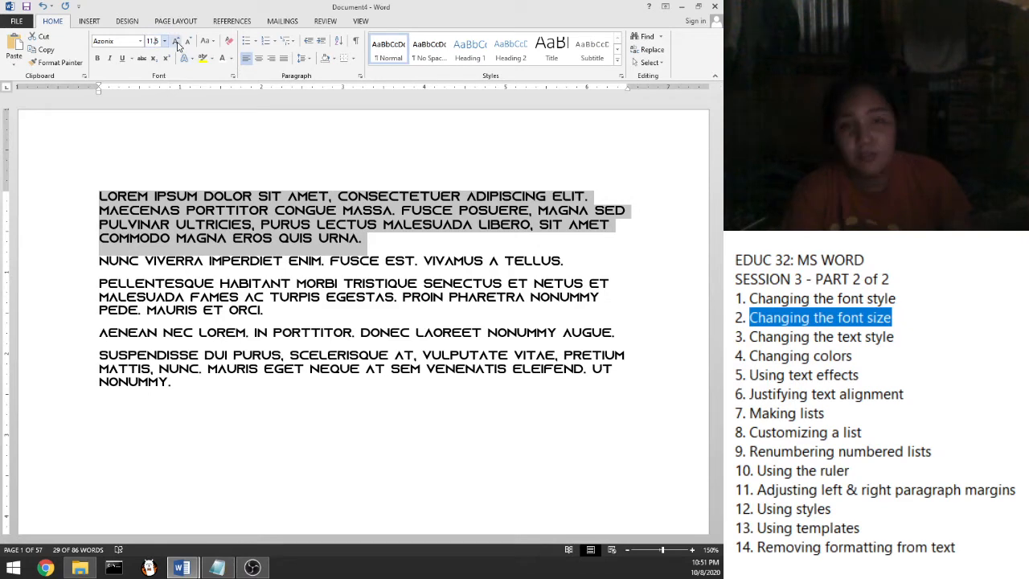
# Grow the first paragraph to 22 pt, then shrink it back to 14 pt
pyautogui.click(176, 42)
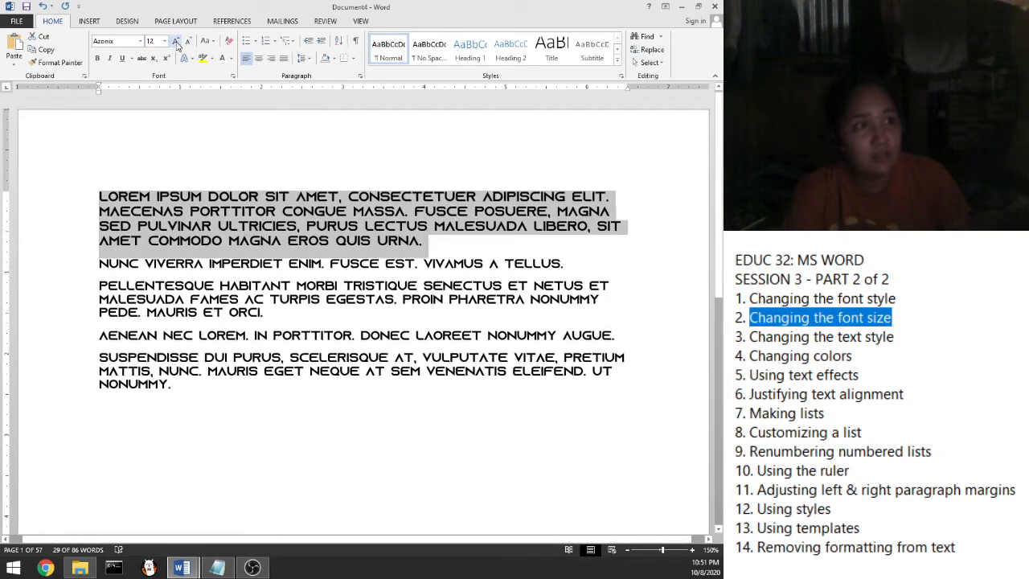
pyautogui.doubleClick(176, 43)
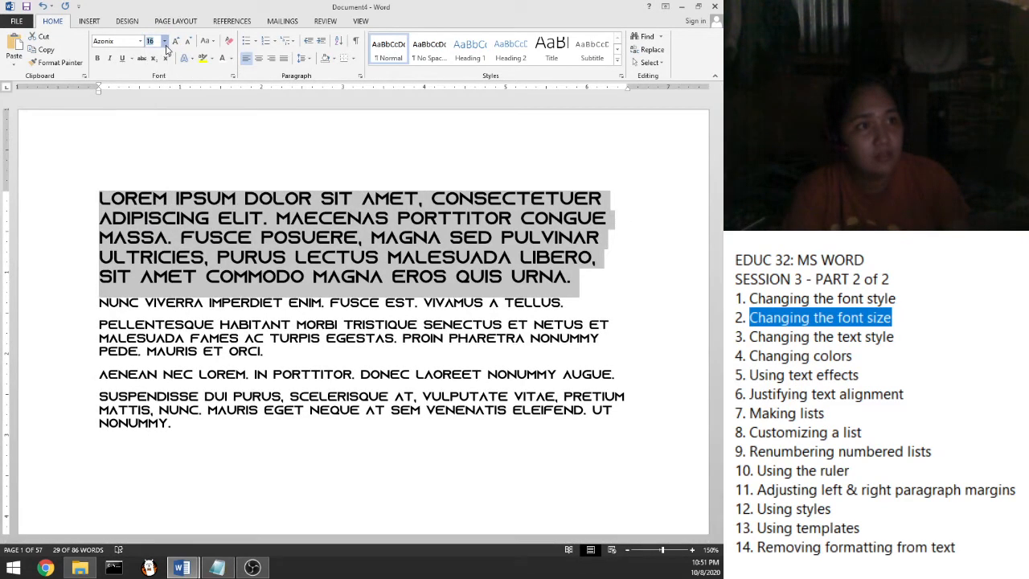
pyautogui.click(164, 41)
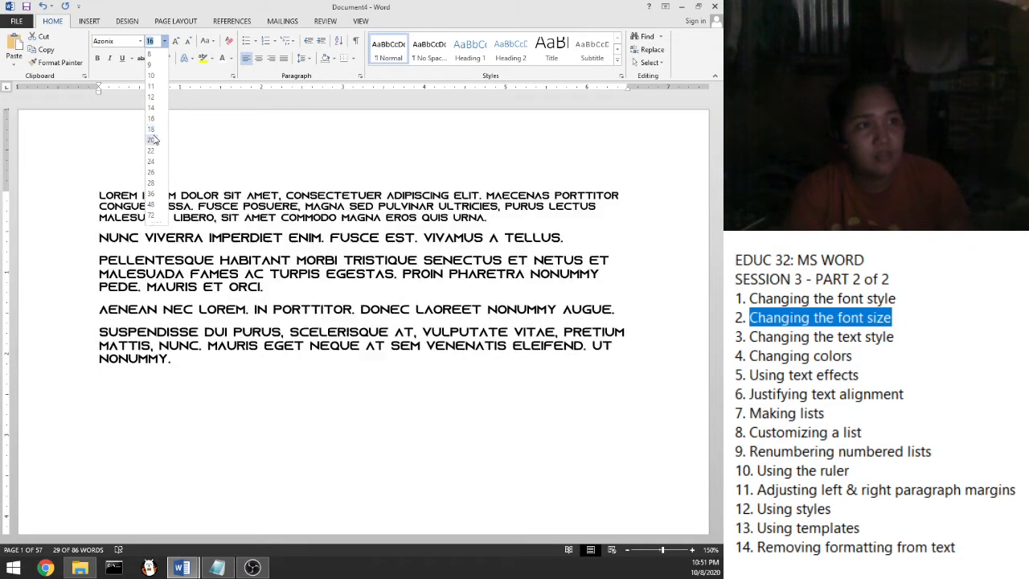
pyautogui.click(180, 43)
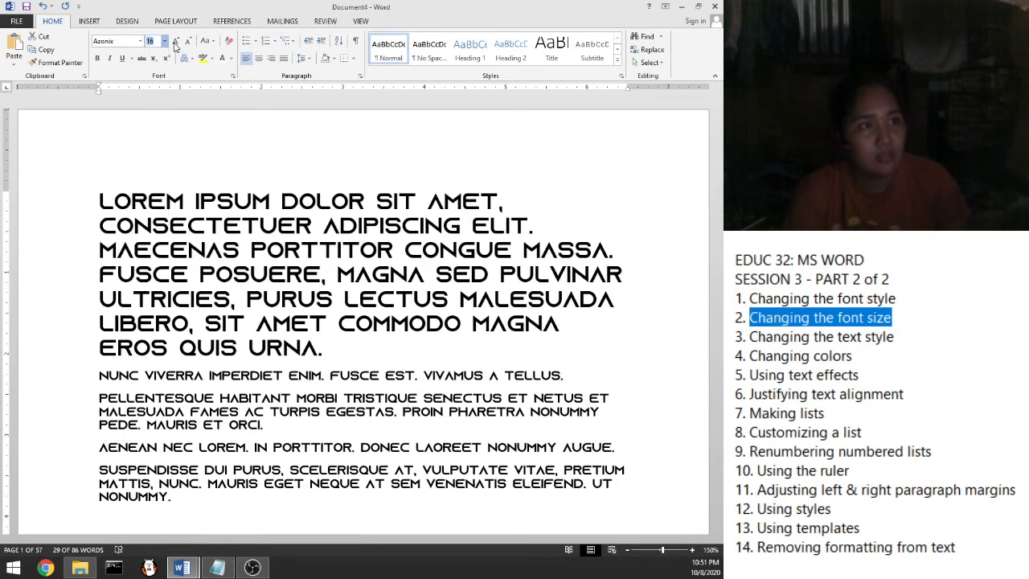
pyautogui.click(177, 41)
pyautogui.click(177, 41)
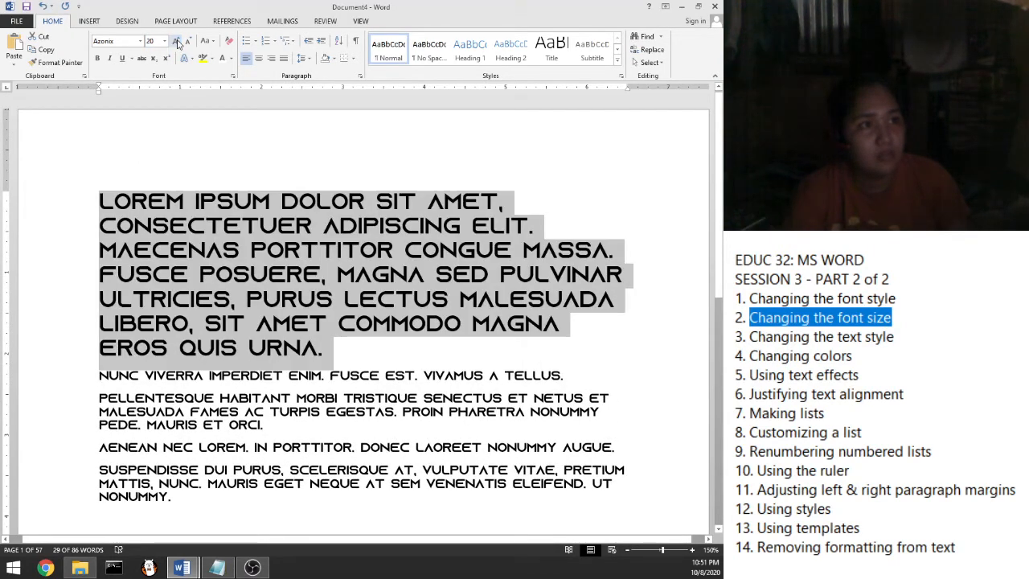
pyautogui.click(177, 42)
pyautogui.click(185, 41)
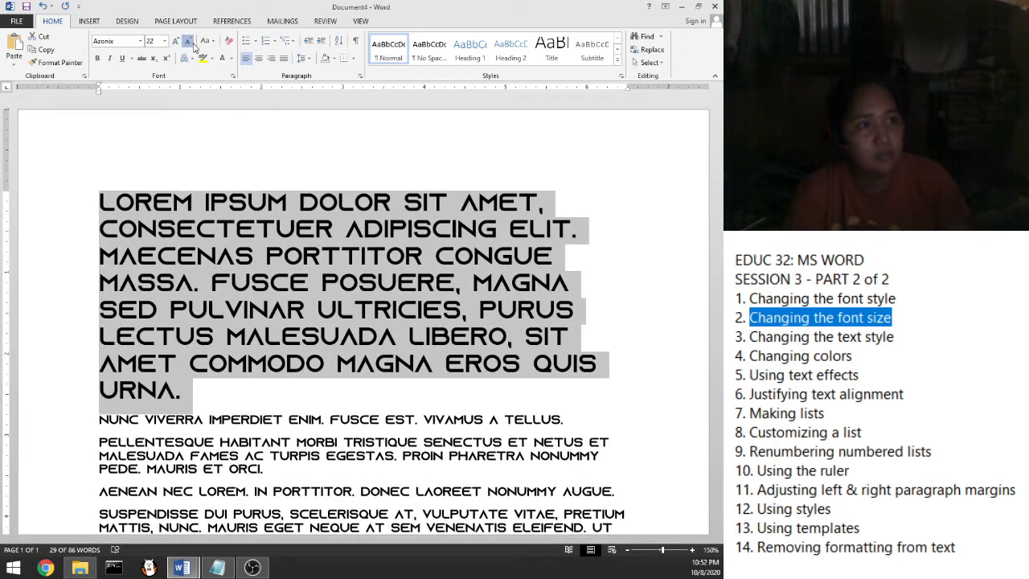
pyautogui.click(186, 43)
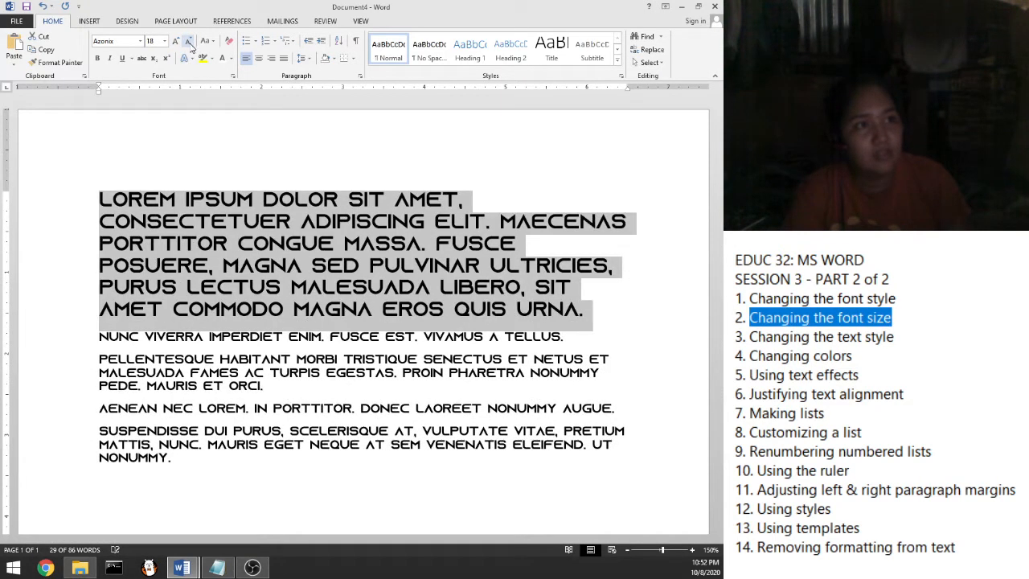
pyautogui.click(188, 42)
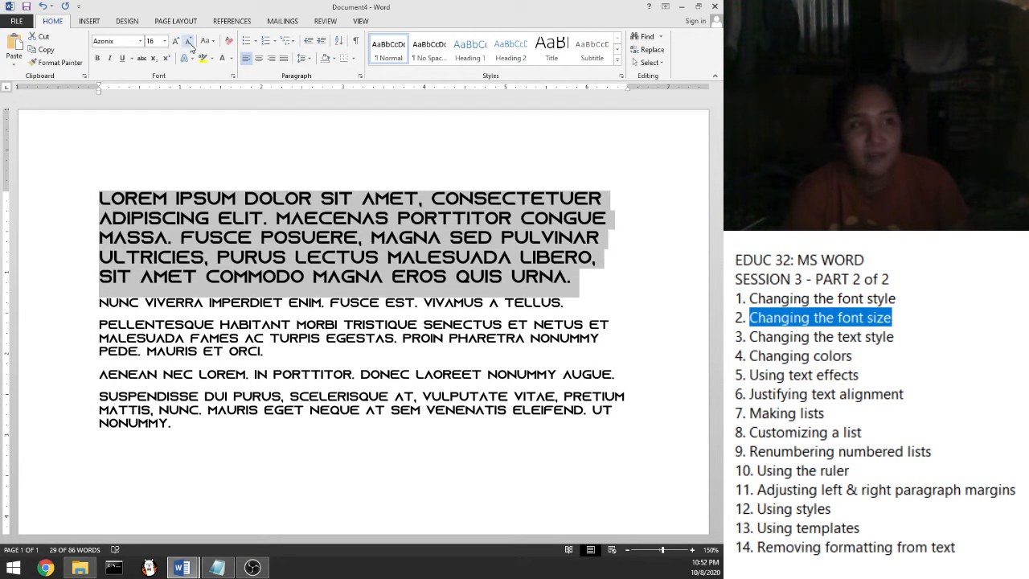
pyautogui.click(190, 44)
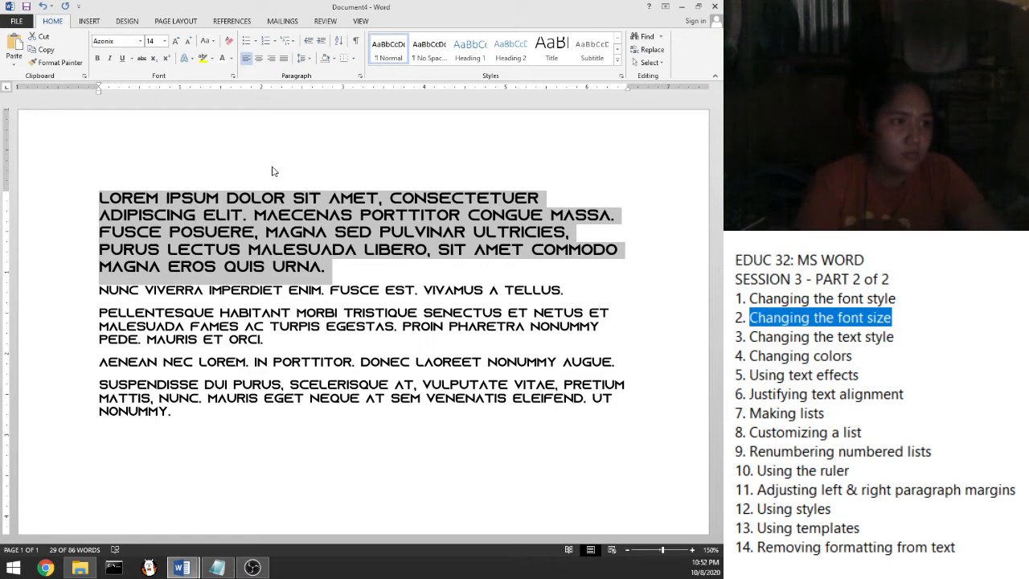
# Adjust the first paragraph with Ctrl+[ and Ctrl+] to 16 pt, then mark the text style topic
pyautogui.hotkey('ctrl', '[')
pyautogui.hotkey('ctrl', '[')
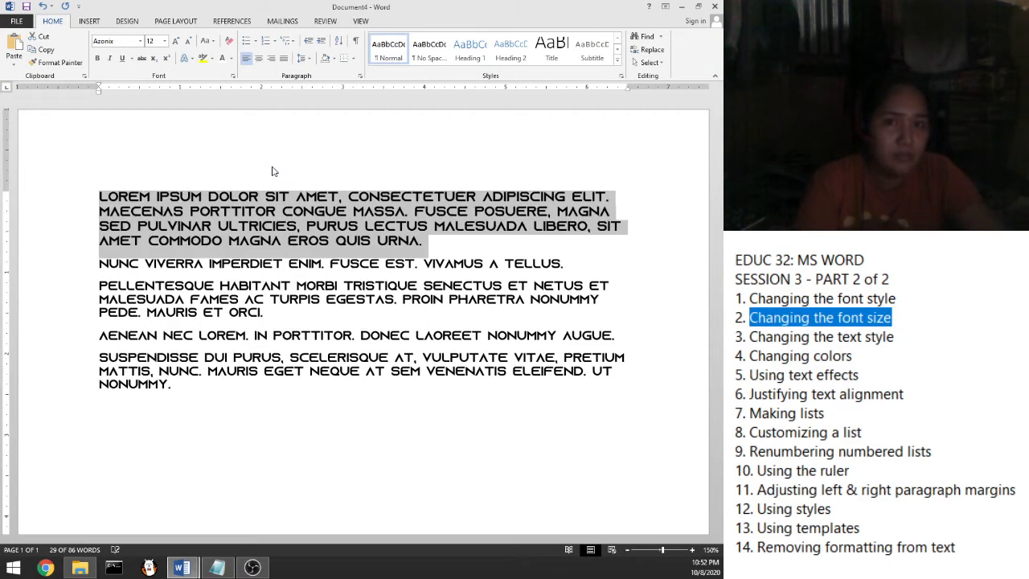
pyautogui.hotkey('ctrl', '[')
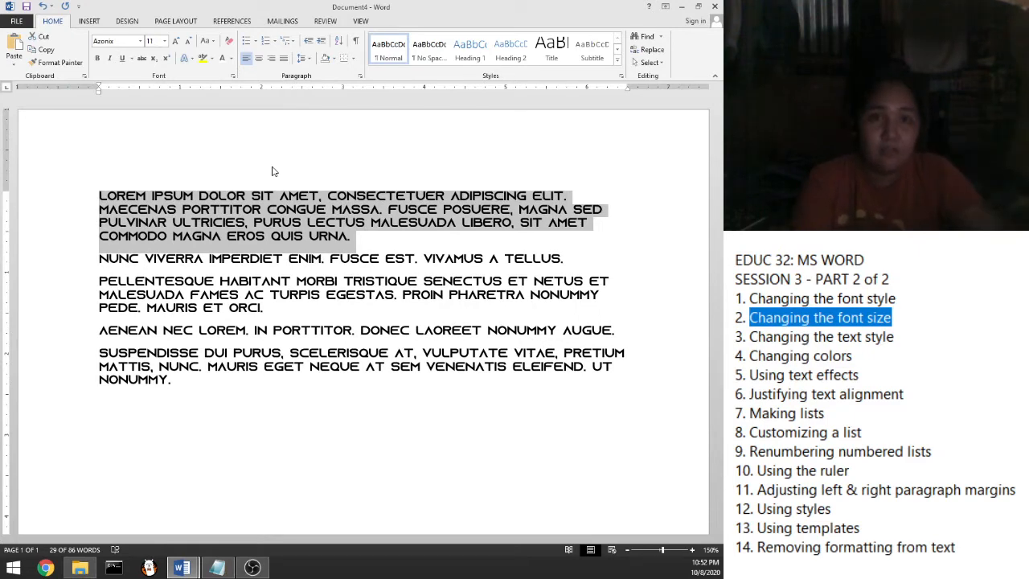
pyautogui.hotkey('ctrl', ']')
pyautogui.hotkey('ctrl', ']')
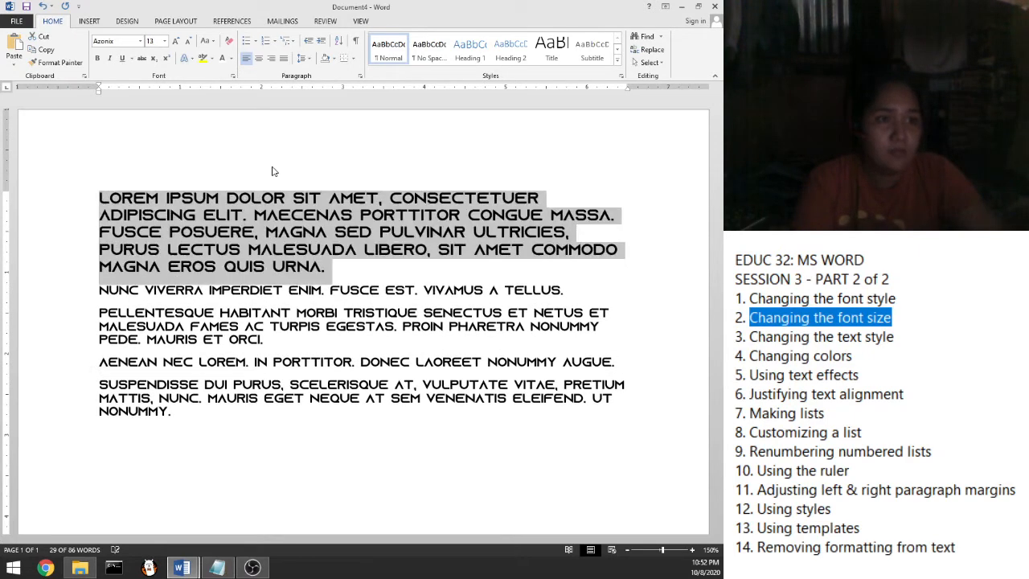
pyautogui.hotkey('ctrl', ']')
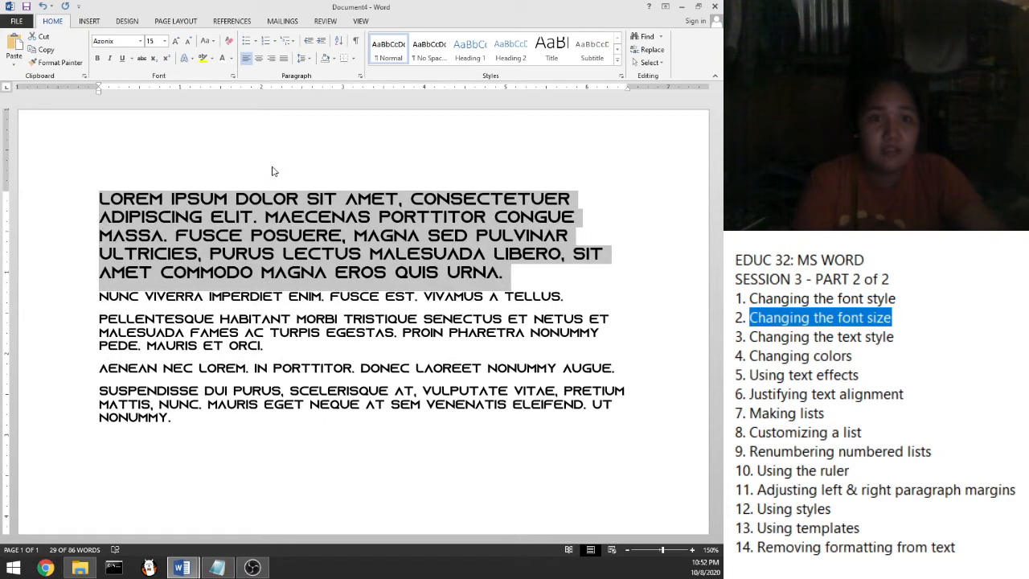
pyautogui.hotkey('ctrl', ']')
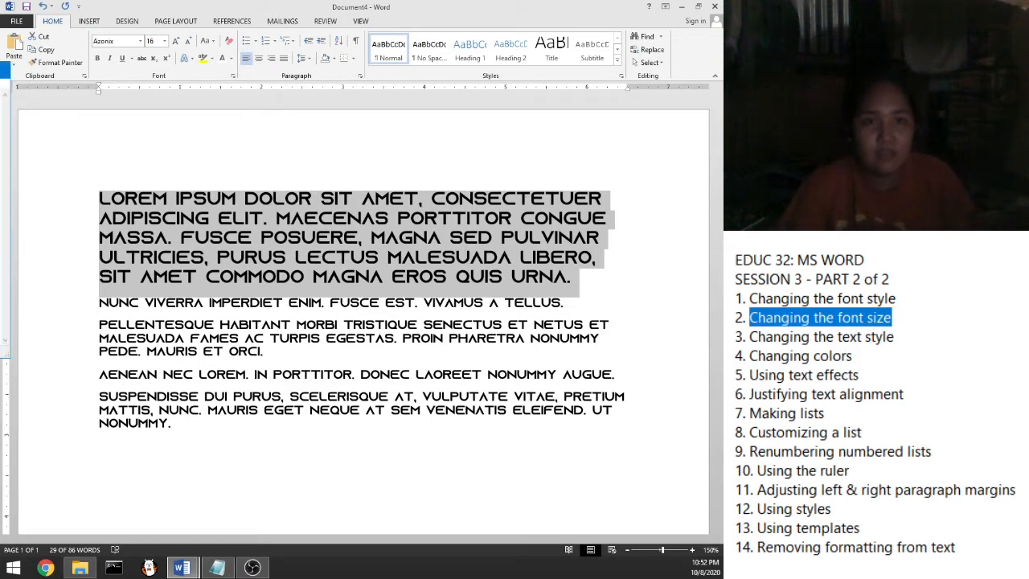
pyautogui.click(903, 336)
pyautogui.moveTo(903, 336); pyautogui.dragTo(731, 331)
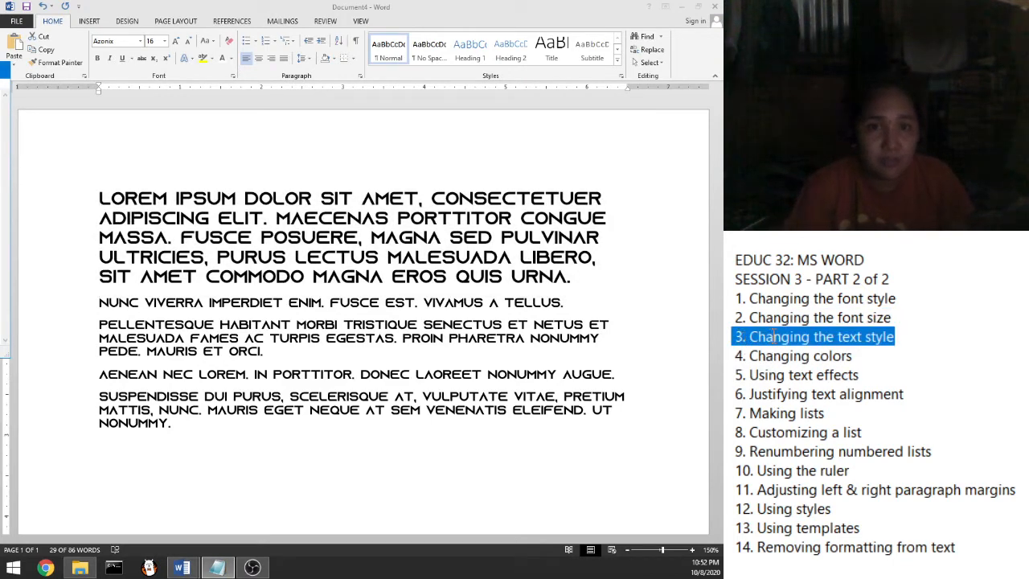
# Select all the text and try the Segoe UI Emoji and Arial Black fonts
pyautogui.tripleClick(105, 198)
pyautogui.moveTo(105, 201); pyautogui.dragTo(173, 424)
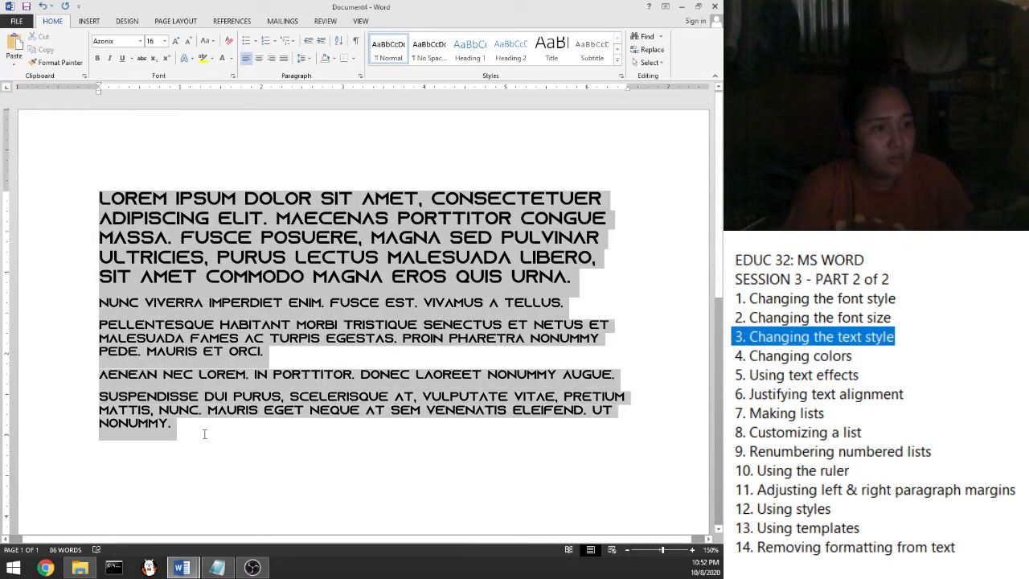
pyautogui.click(140, 41)
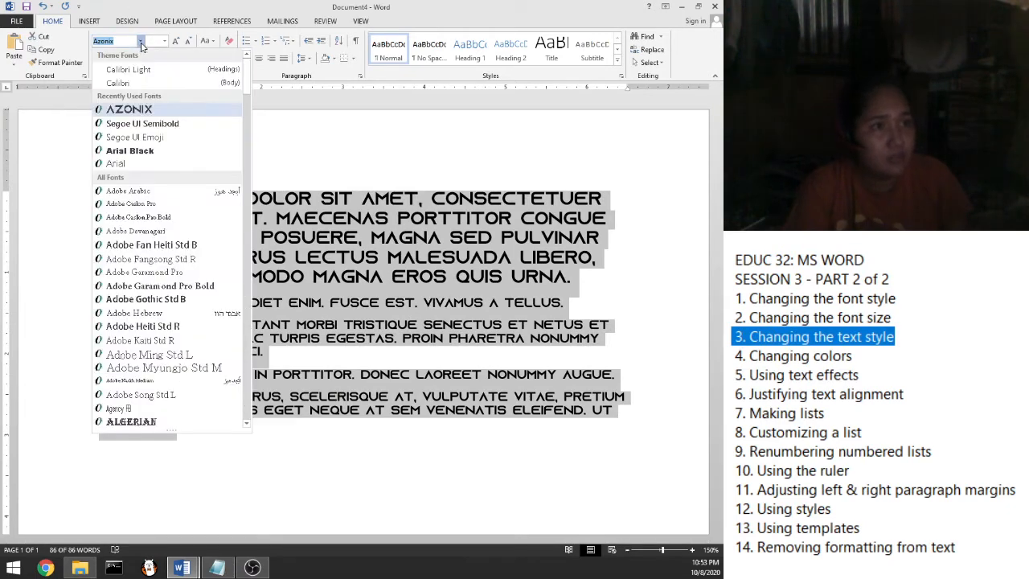
pyautogui.click(135, 138)
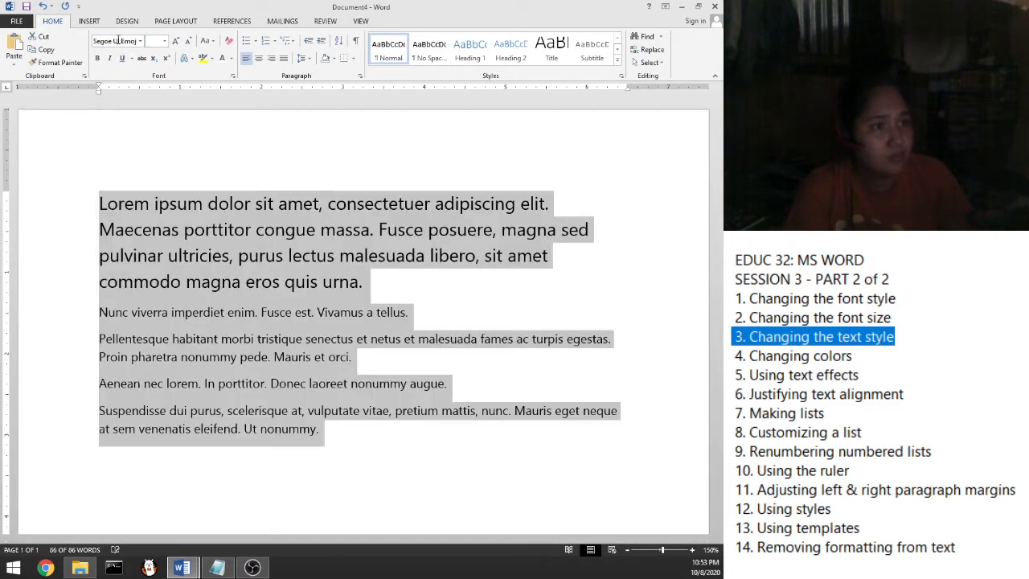
pyautogui.click(123, 41)
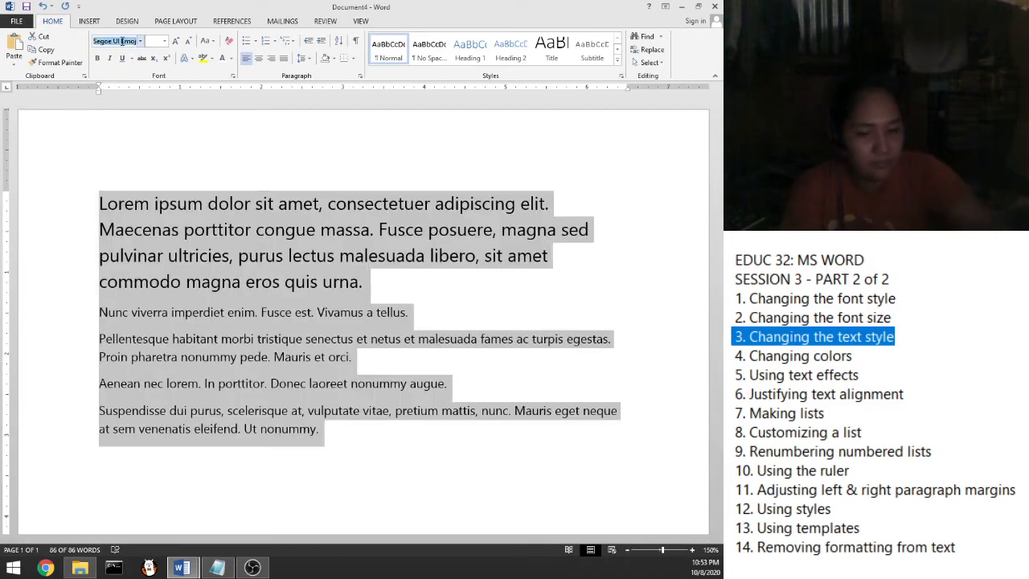
pyautogui.write('Arian')
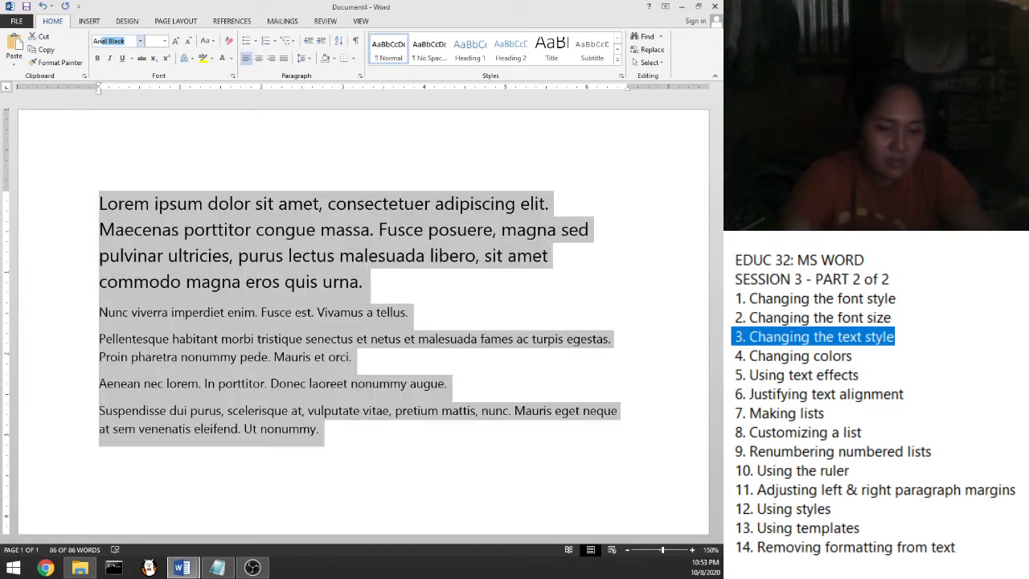
pyautogui.press('BackSpace')
pyautogui.write('l Black')
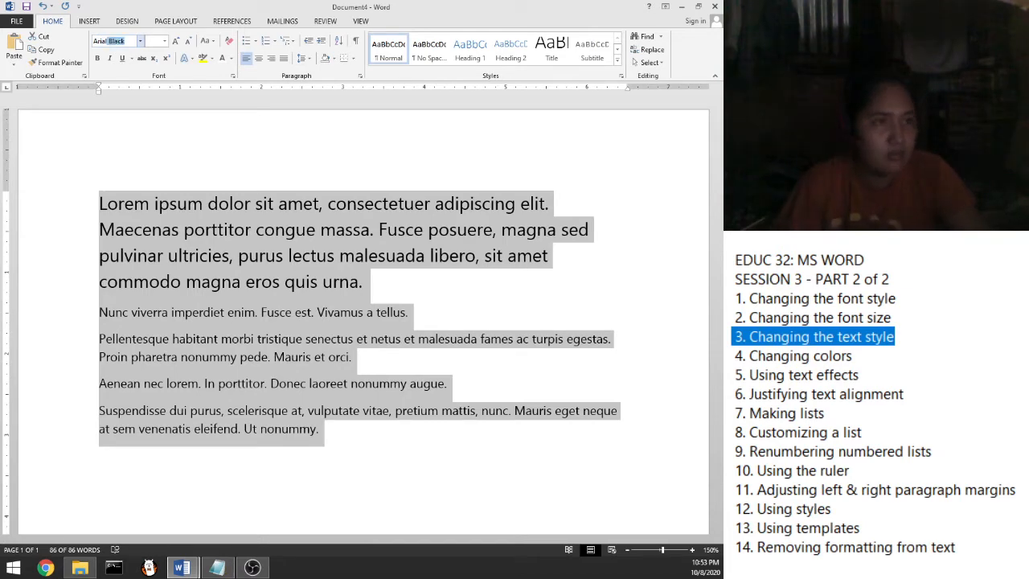
pyautogui.press('Return')
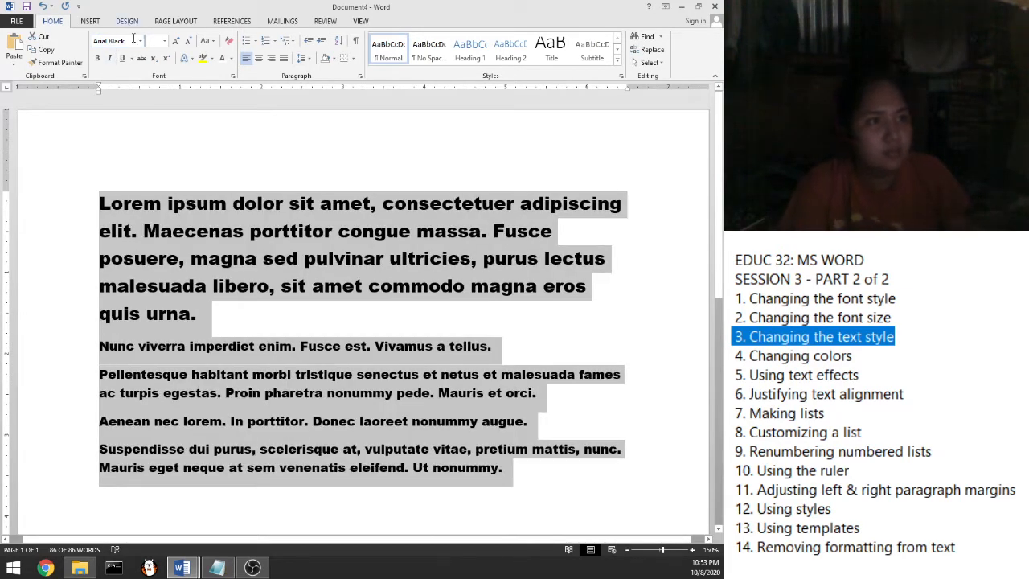
# Set all the text to Arial at 10 pt
pyautogui.click(128, 41)
pyautogui.write('Arial Bl')
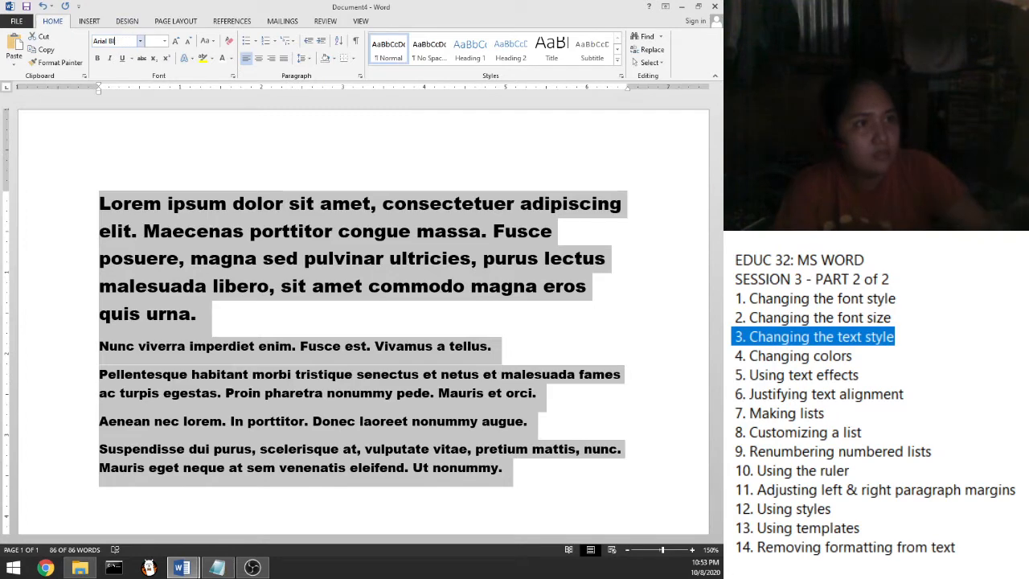
pyautogui.press('Return')
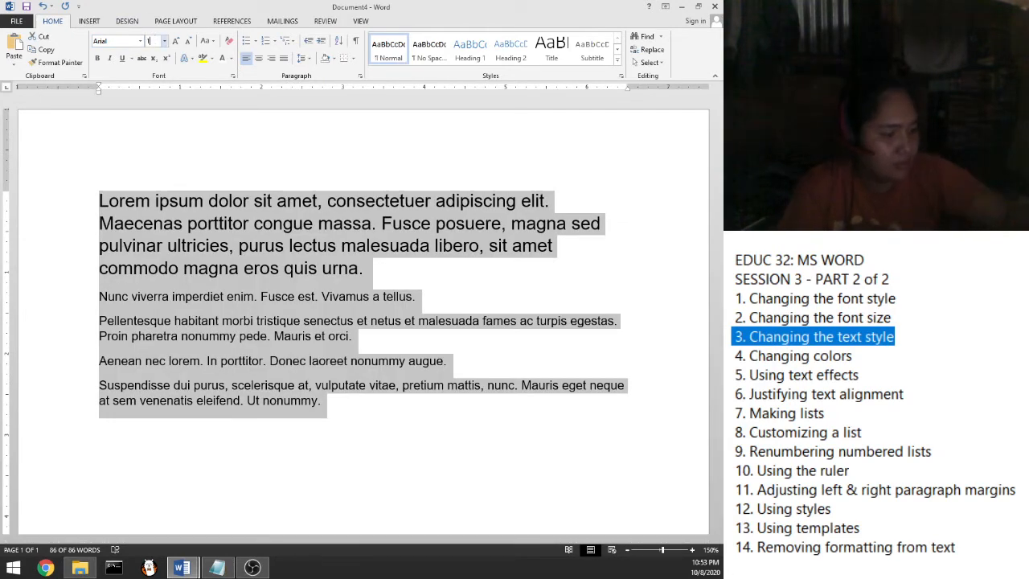
pyautogui.click(153, 41)
pyautogui.write('10')
pyautogui.press('Return')
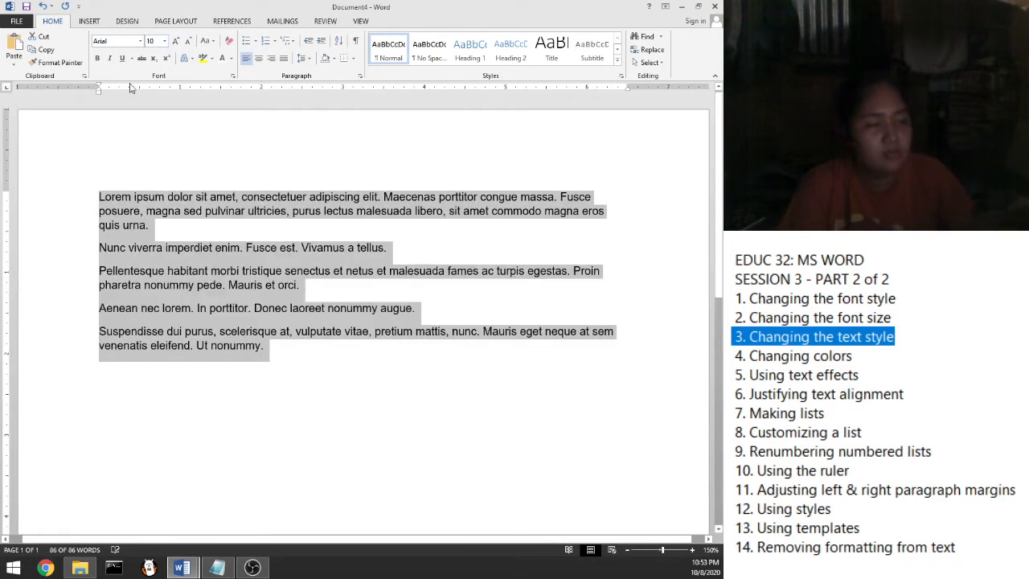
pyautogui.click(297, 364)
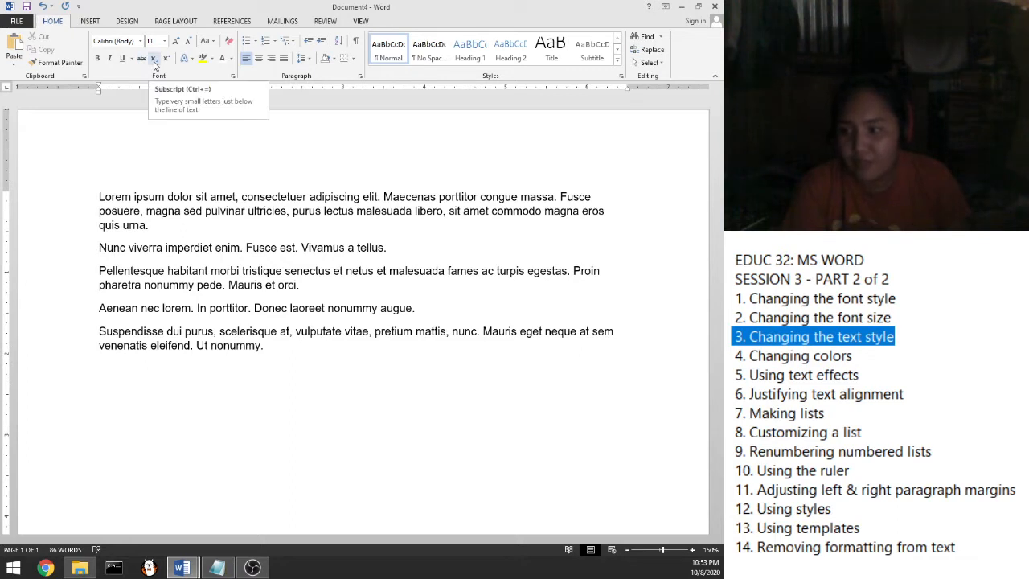
# Select the first Lorem ipsum paragraph and make it bold
pyautogui.click(112, 213)
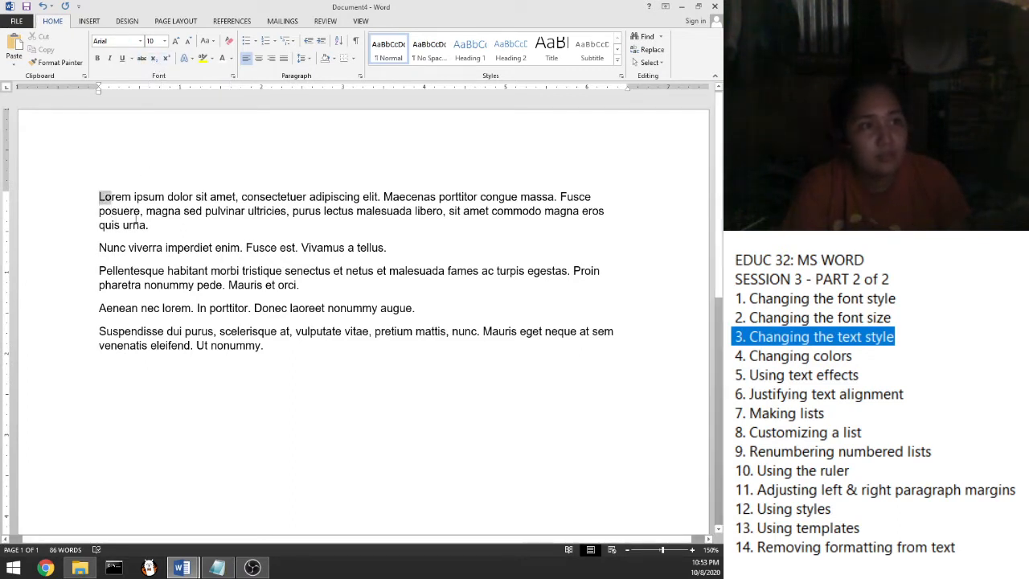
pyautogui.moveTo(99, 197); pyautogui.dragTo(152, 228)
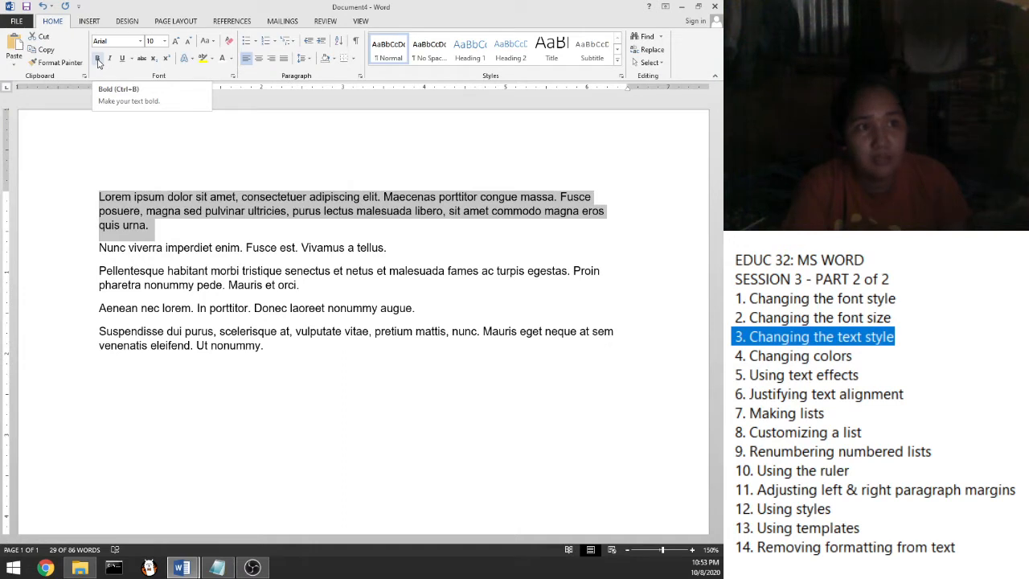
pyautogui.click(97, 59)
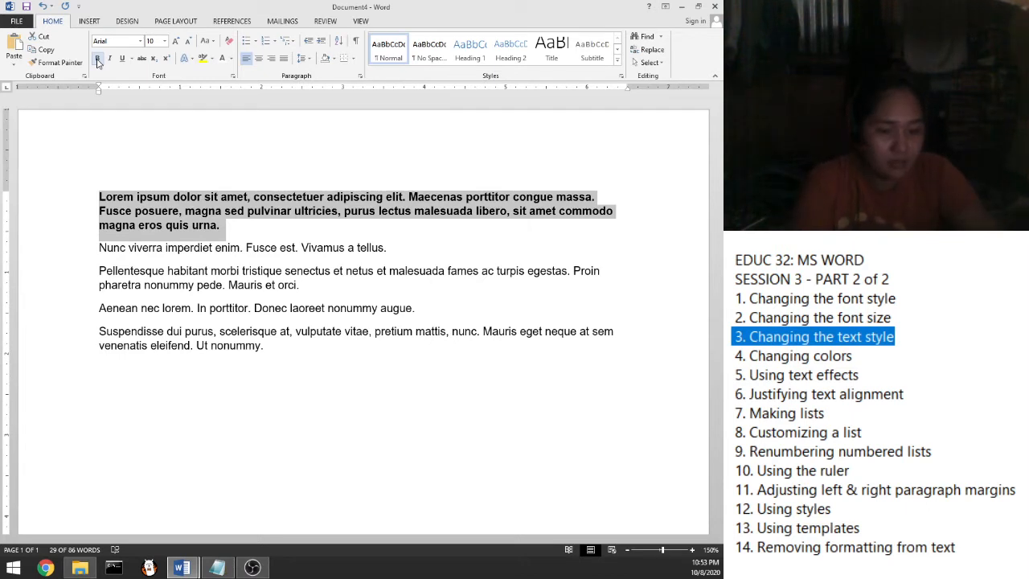
pyautogui.click(97, 60)
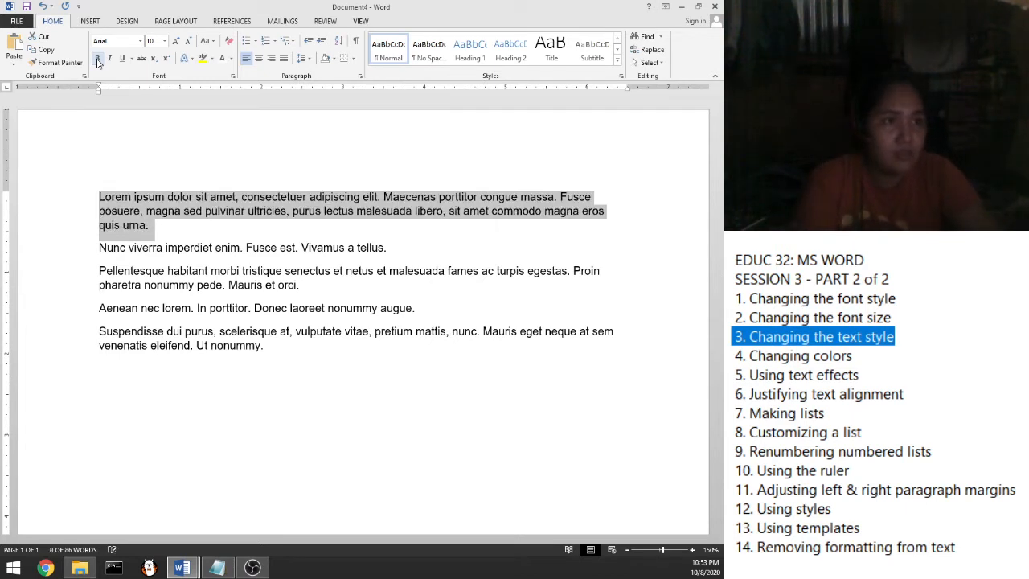
pyautogui.click(97, 60)
pyautogui.click(98, 59)
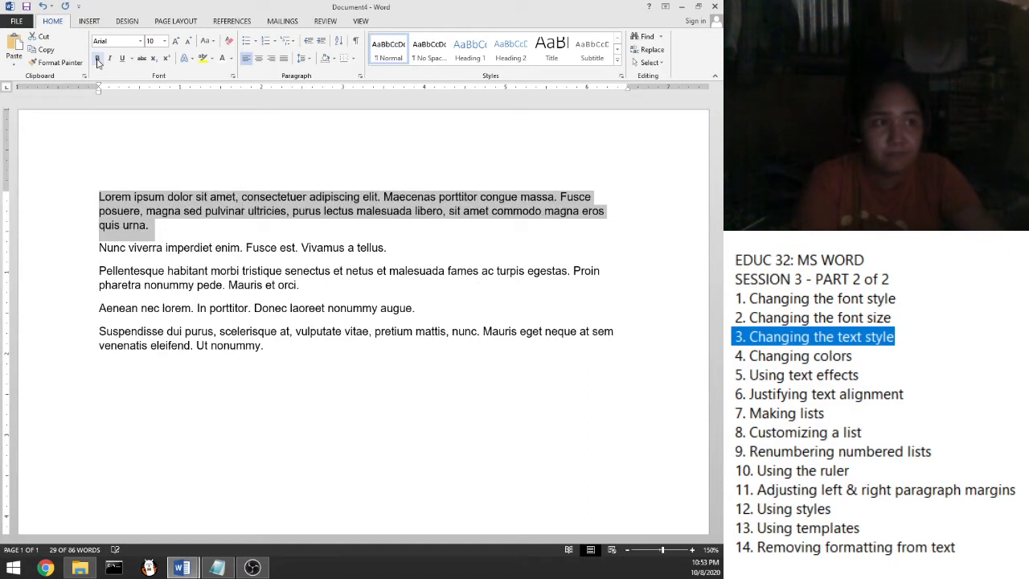
pyautogui.click(97, 59)
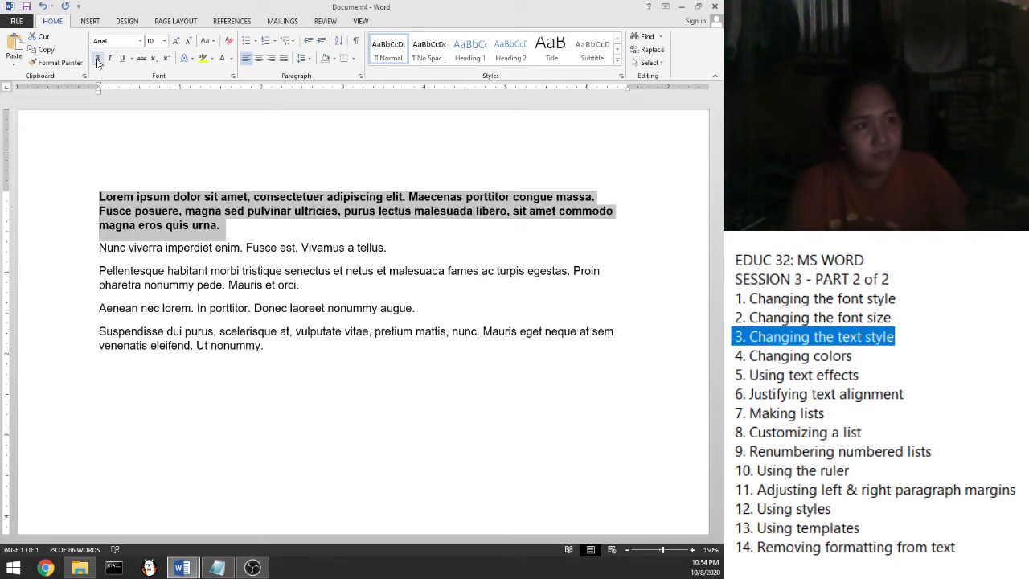
pyautogui.click(101, 248)
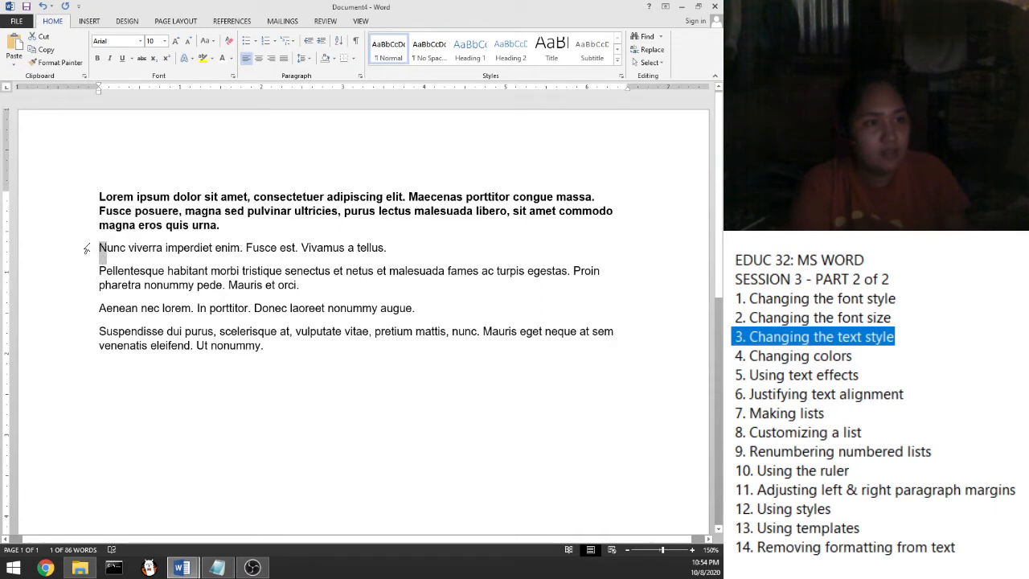
# Italicize the Nunc viverra line
pyautogui.click(86, 249)
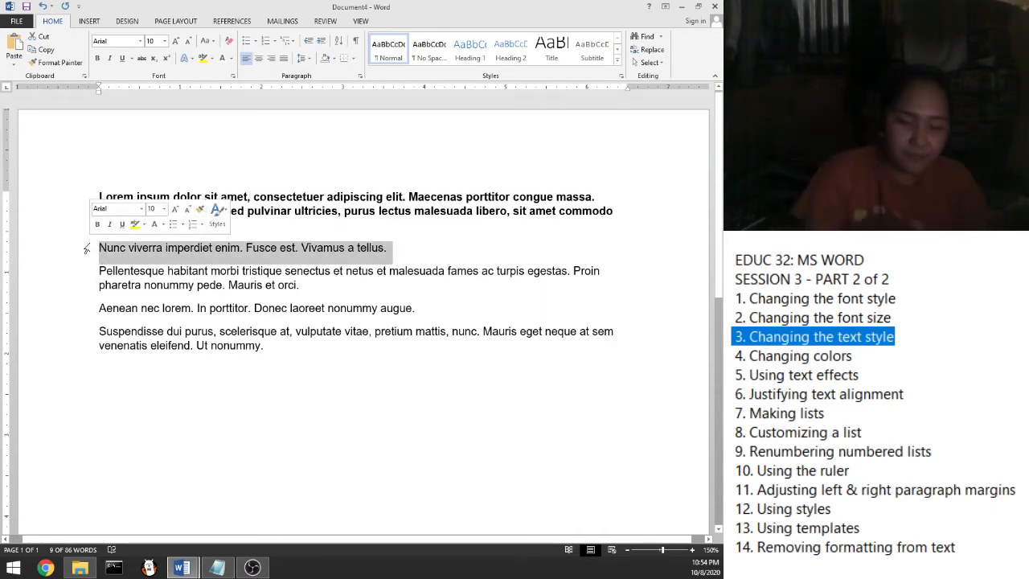
pyautogui.click(110, 59)
pyautogui.click(110, 59)
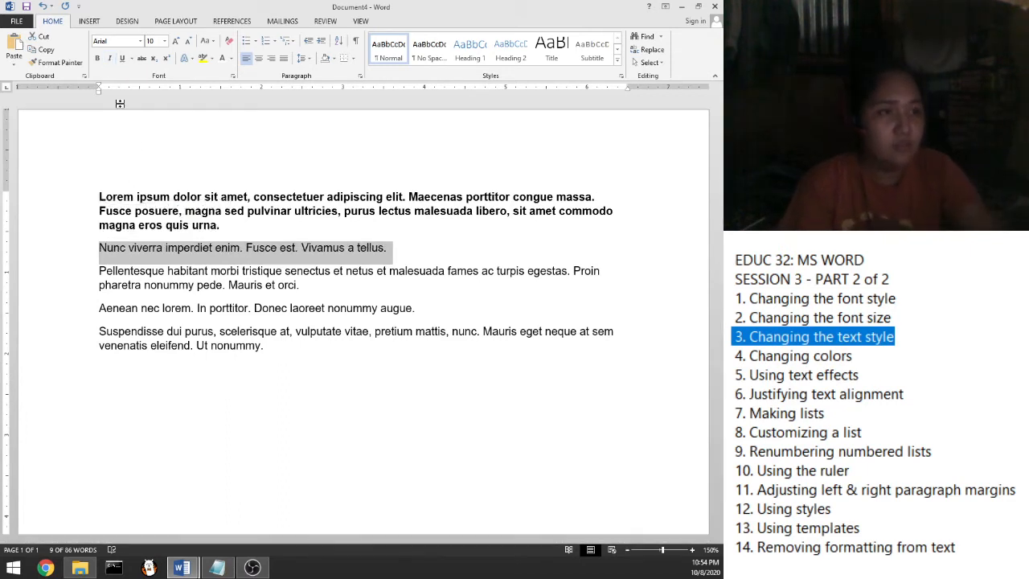
pyautogui.hotkey('ctrl', 'i')
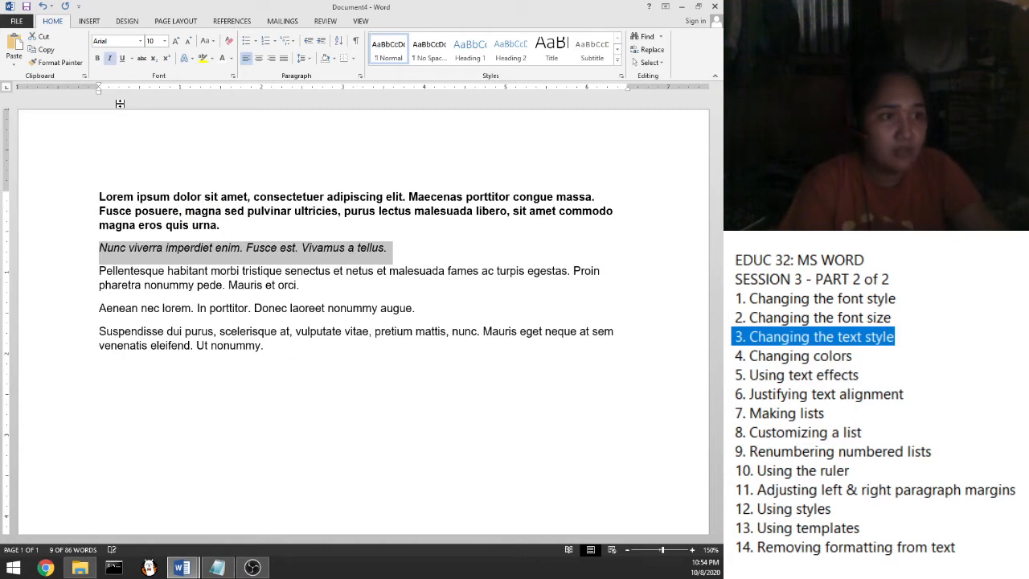
pyautogui.hotkey('ctrl', 'i')
pyautogui.hotkey('ctrl', 'i')
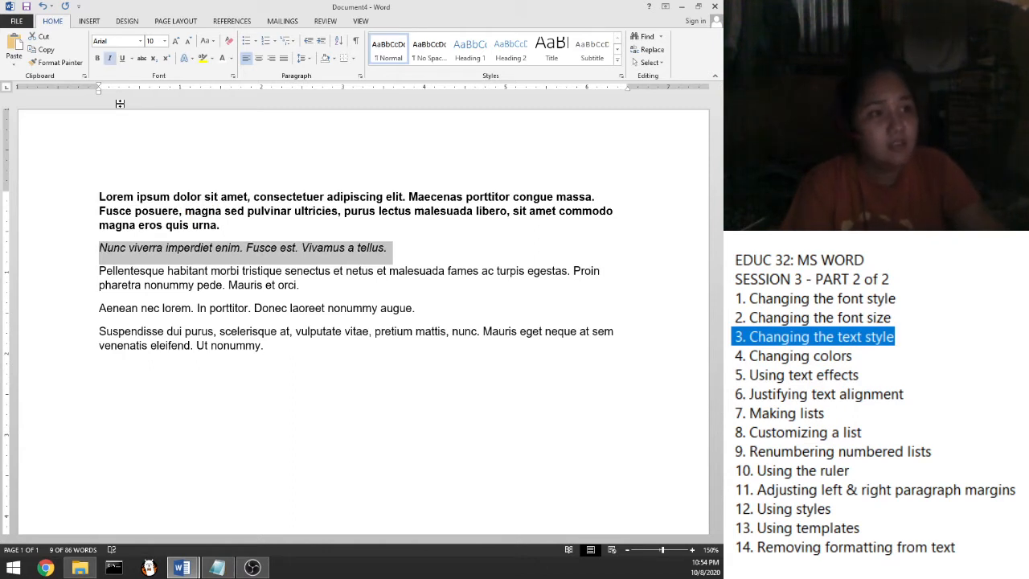
pyautogui.hotkey('ctrl', 'i')
pyautogui.hotkey('ctrl', 'i')
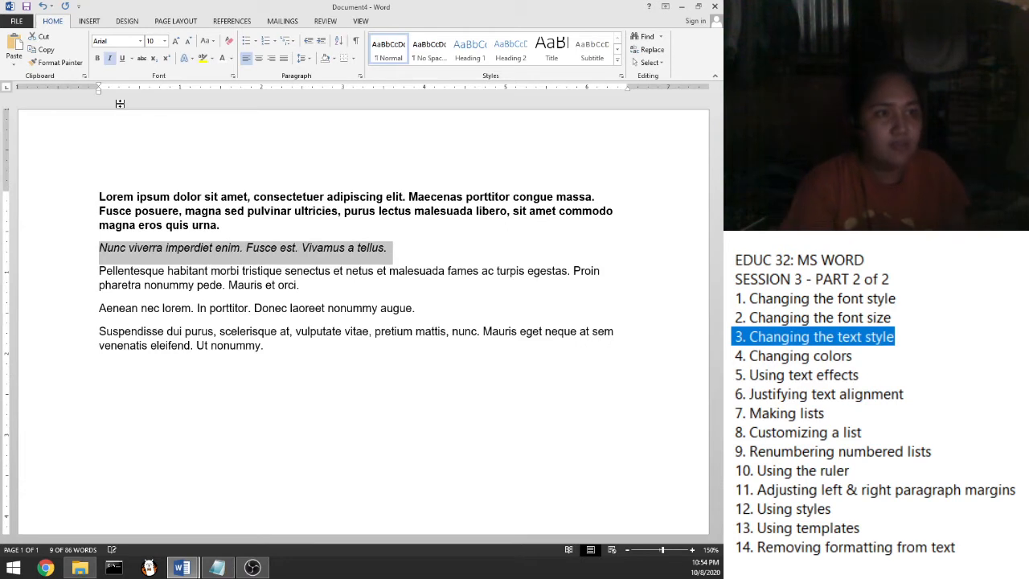
pyautogui.click(98, 271)
# Underline the Pellentesque paragraph
pyautogui.moveTo(98, 271); pyautogui.dragTo(299, 286)
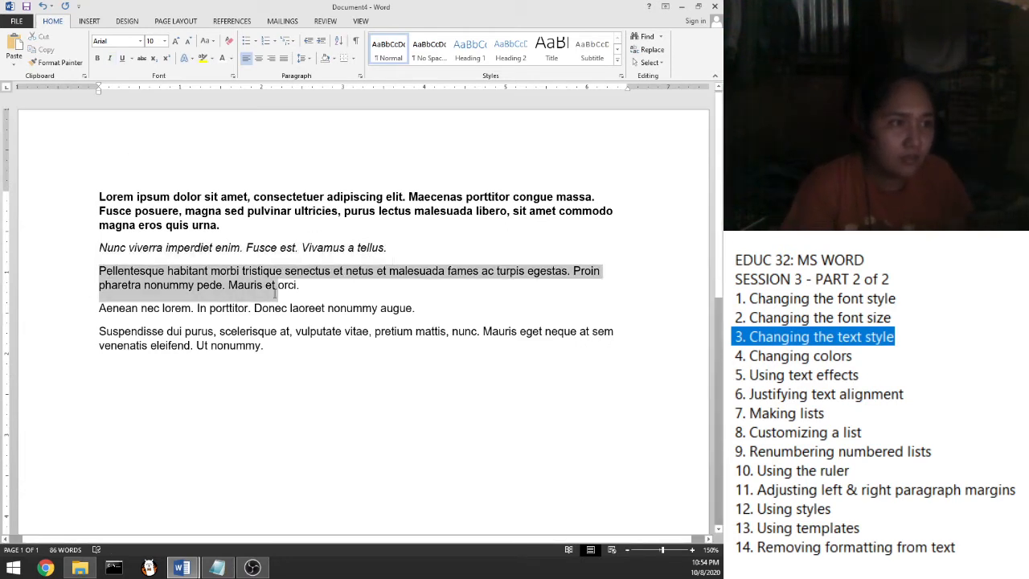
pyautogui.click(123, 59)
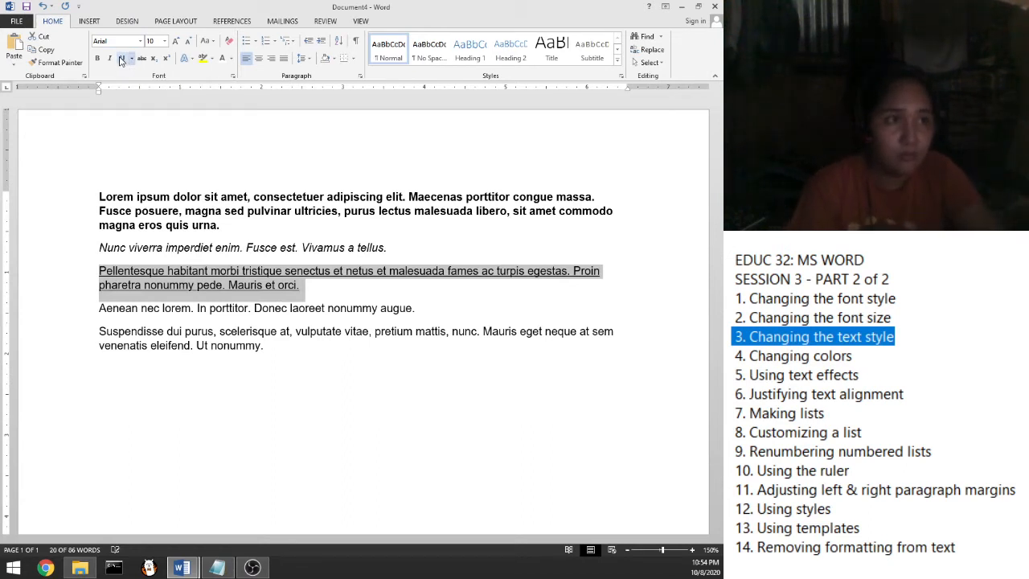
pyautogui.click(121, 61)
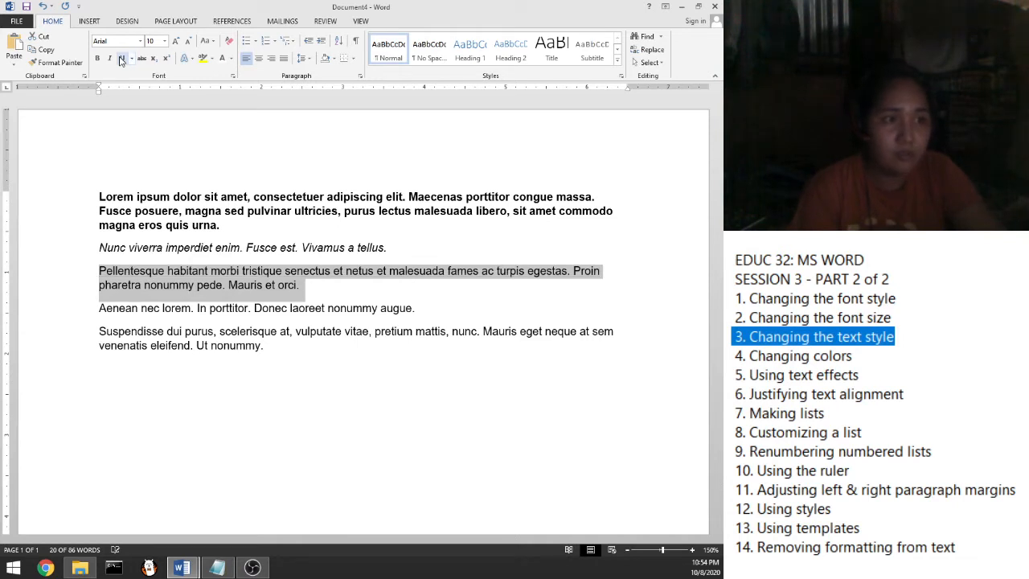
pyautogui.click(121, 61)
pyautogui.click(121, 61)
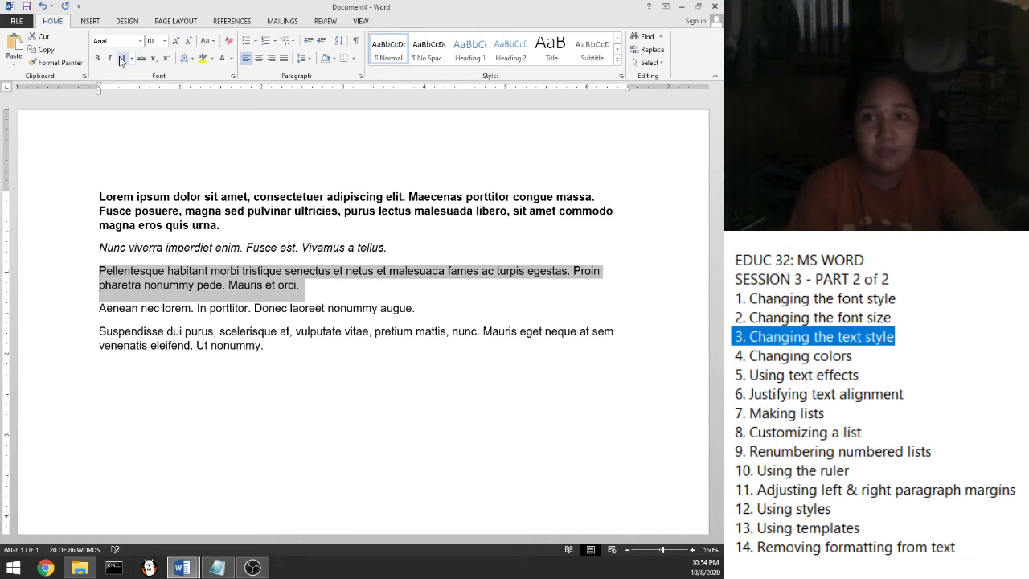
pyautogui.click(122, 61)
pyautogui.click(121, 61)
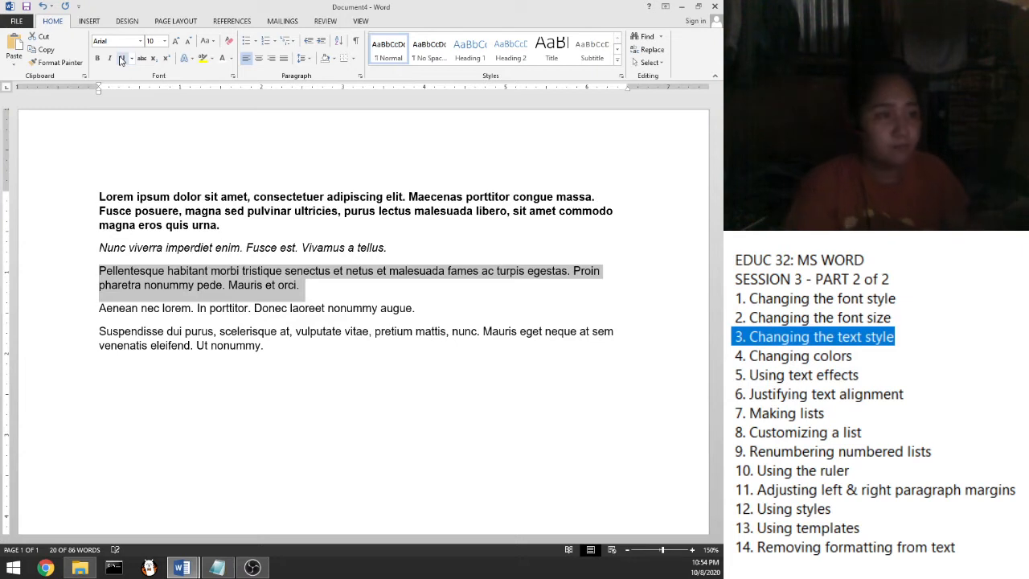
pyautogui.hotkey('ctrl', 'u')
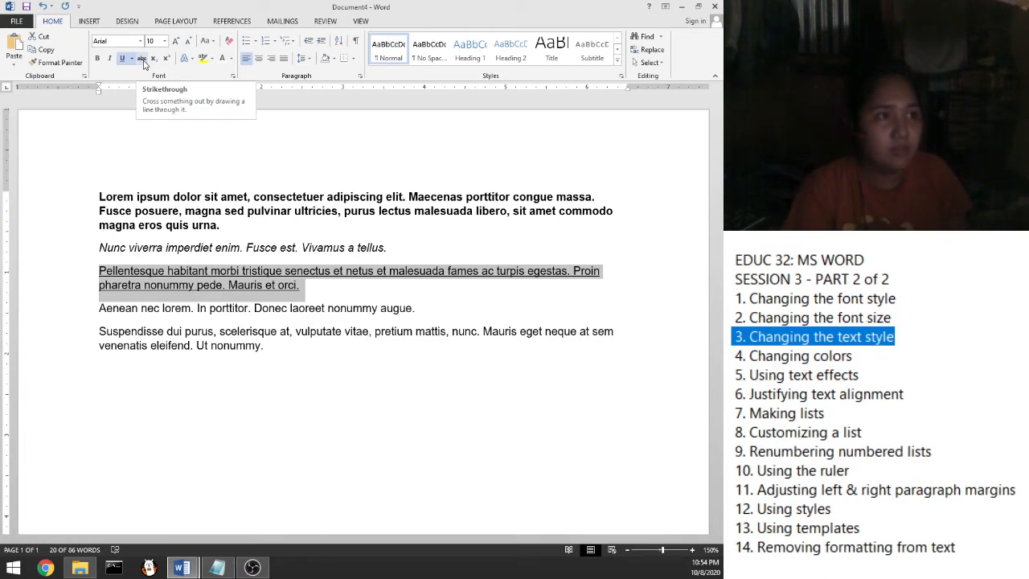
# Select the Aenean nec lorem line
pyautogui.click(99, 308)
pyautogui.moveTo(149, 308); pyautogui.dragTo(421, 310)
pyautogui.click(58, 314)
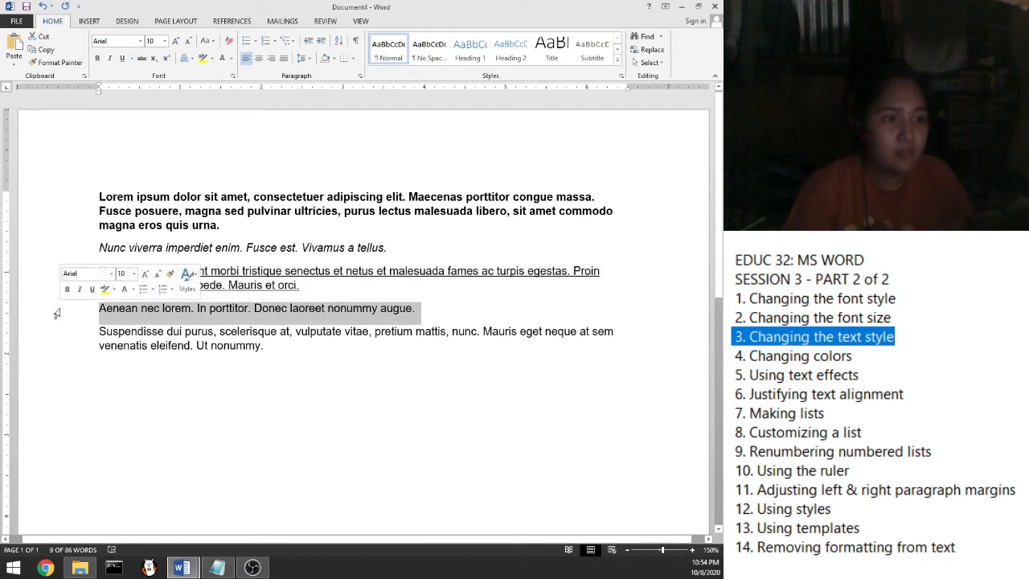
# Apply strikethrough to the single word Aenean
pyautogui.doubleClick(117, 309)
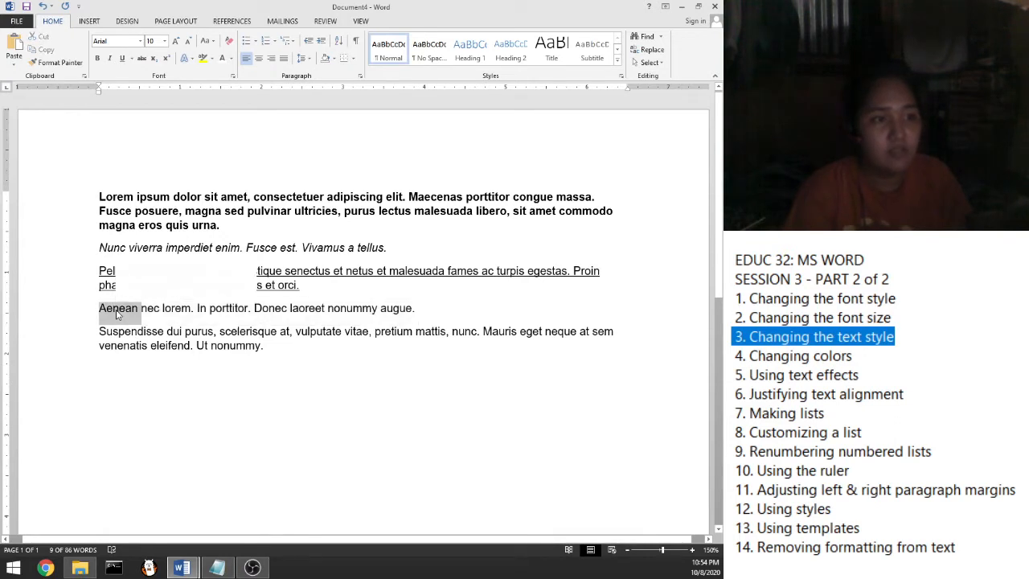
pyautogui.click(141, 58)
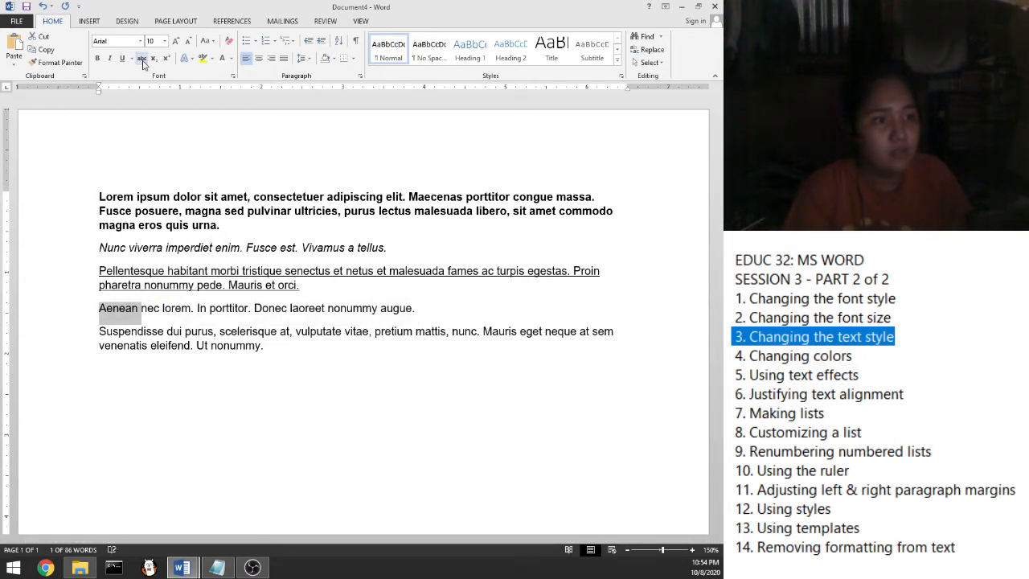
pyautogui.click(142, 58)
pyautogui.click(142, 62)
pyautogui.click(142, 62)
pyautogui.click(143, 332)
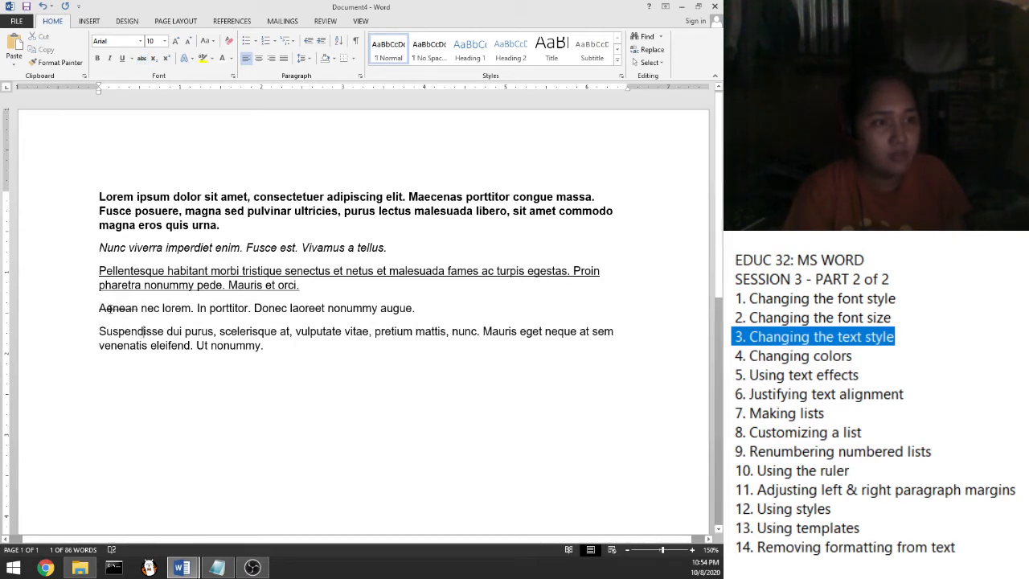
pyautogui.scroll(5, 111, 314)
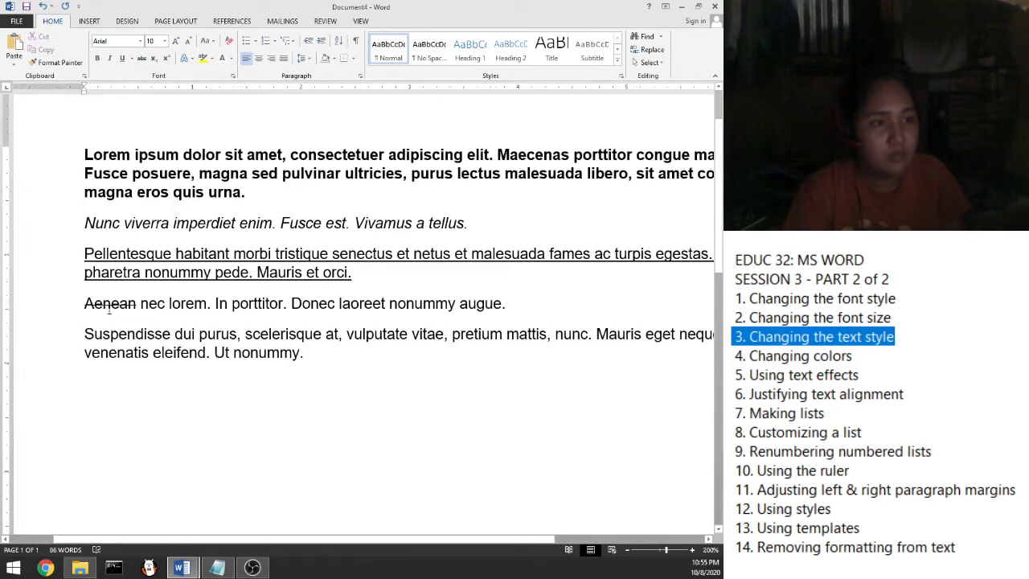
pyautogui.scroll(6, 109, 308)
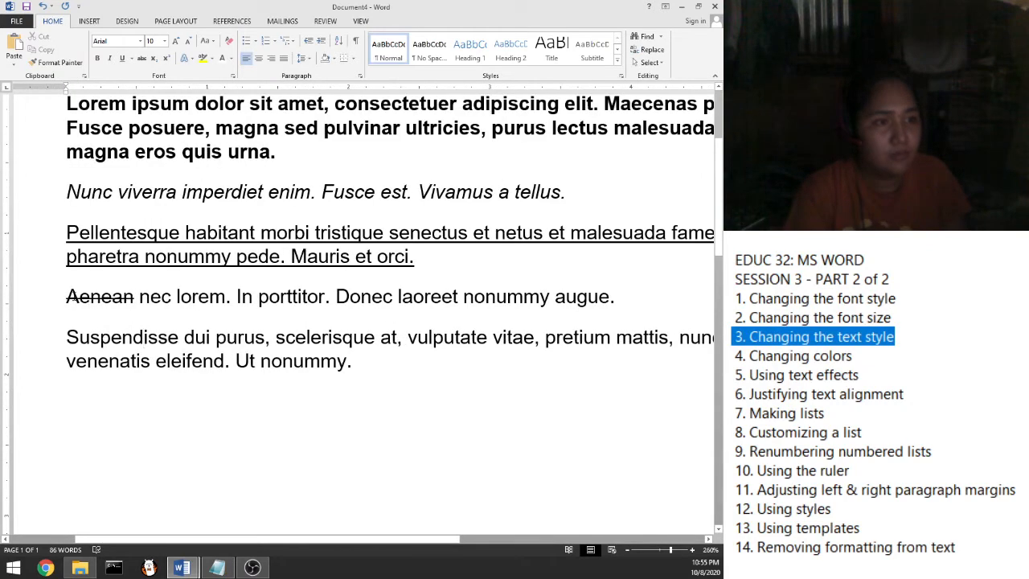
# Strike through the whole Aenean nec lorem line
pyautogui.moveTo(69, 296); pyautogui.dragTo(139, 295)
pyautogui.click(90, 299)
pyautogui.moveTo(69, 295); pyautogui.dragTo(623, 296)
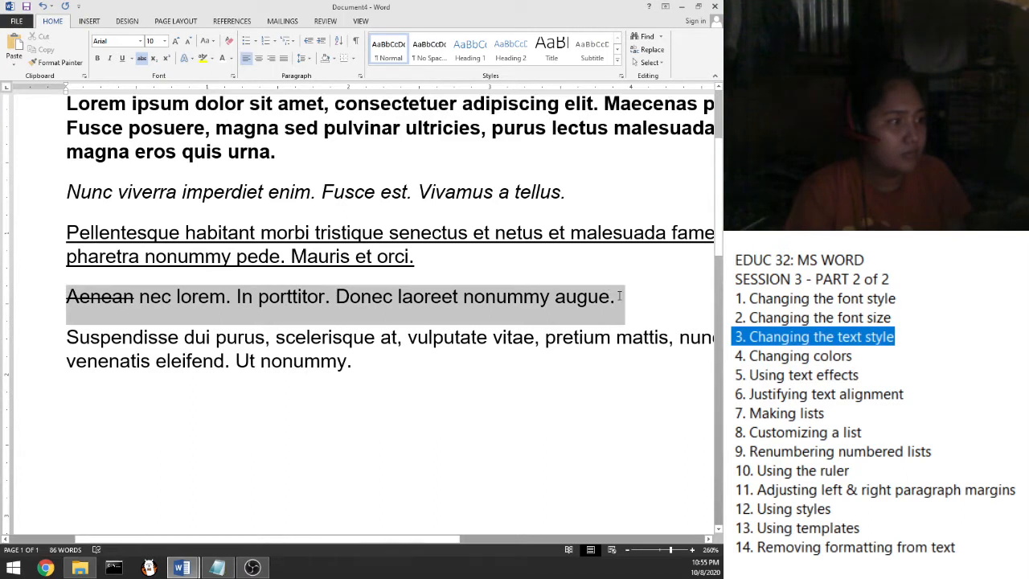
pyautogui.click(142, 58)
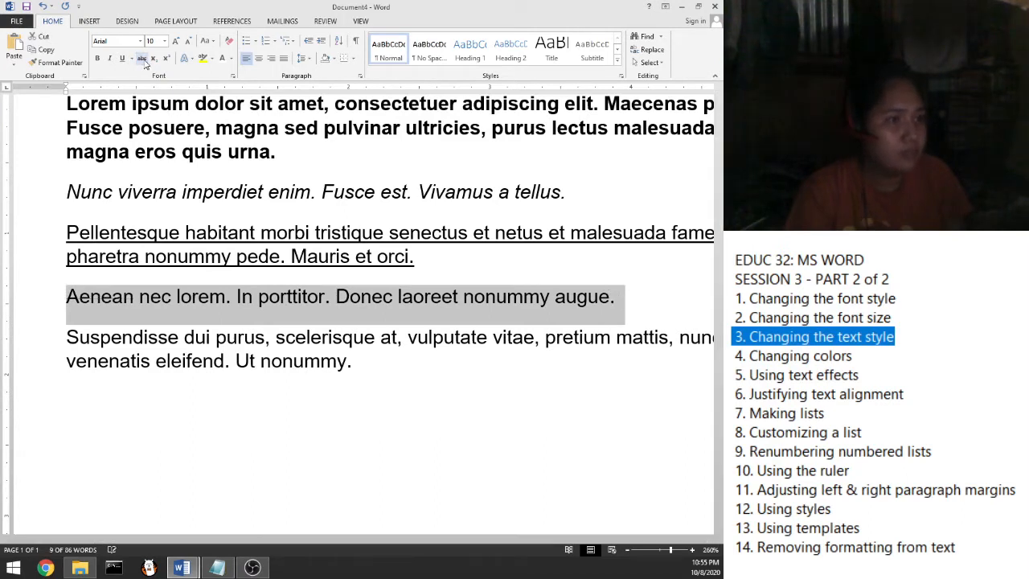
pyautogui.click(142, 58)
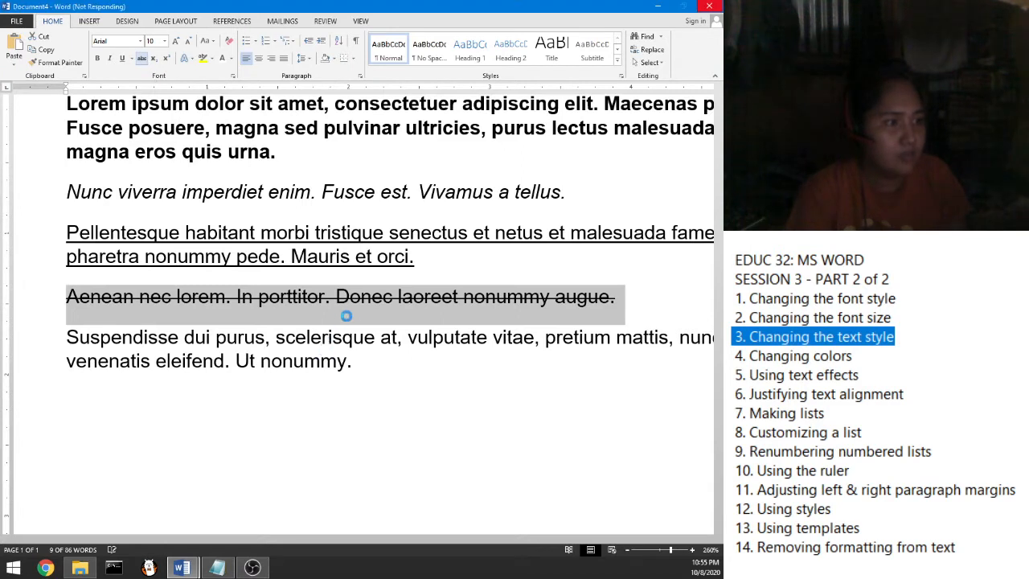
pyautogui.click(320, 361)
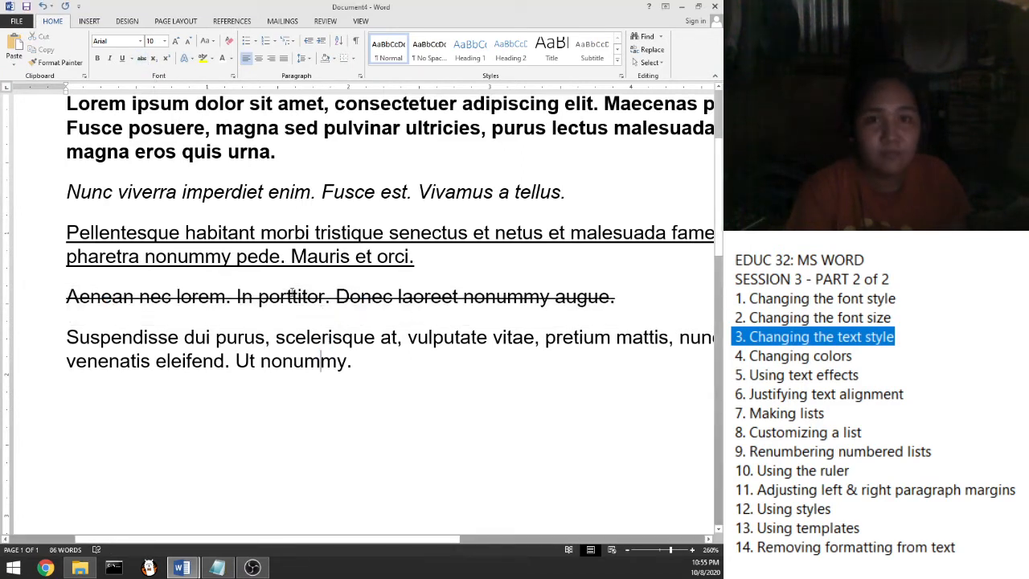
pyautogui.scroll(-1, 259, 281)
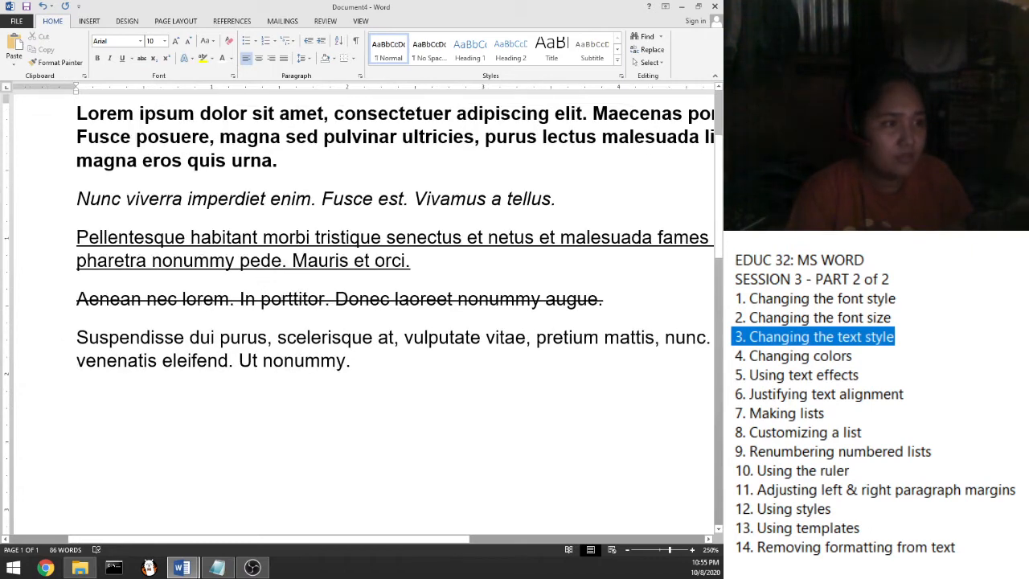
pyautogui.scroll(-3, 283, 298)
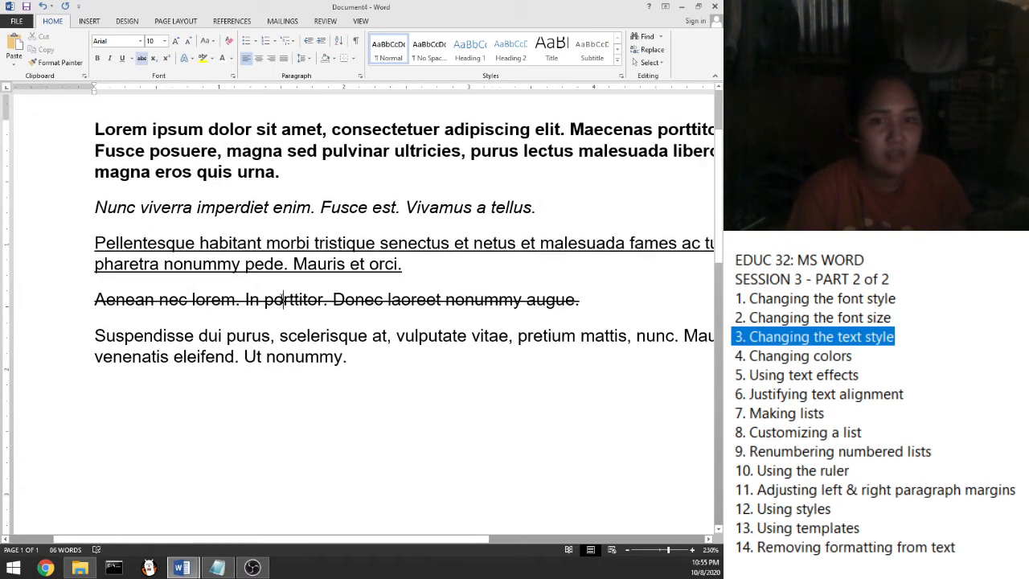
pyautogui.scroll(-1, 283, 298)
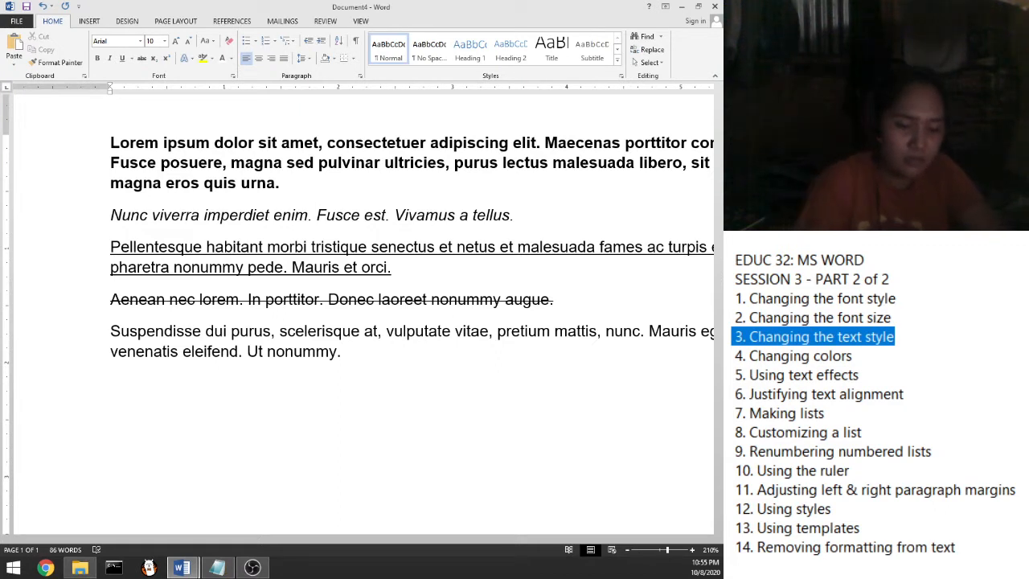
# Type H2O below the paragraphs, subscript its 2, and add new lines beneath
pyautogui.write('H')
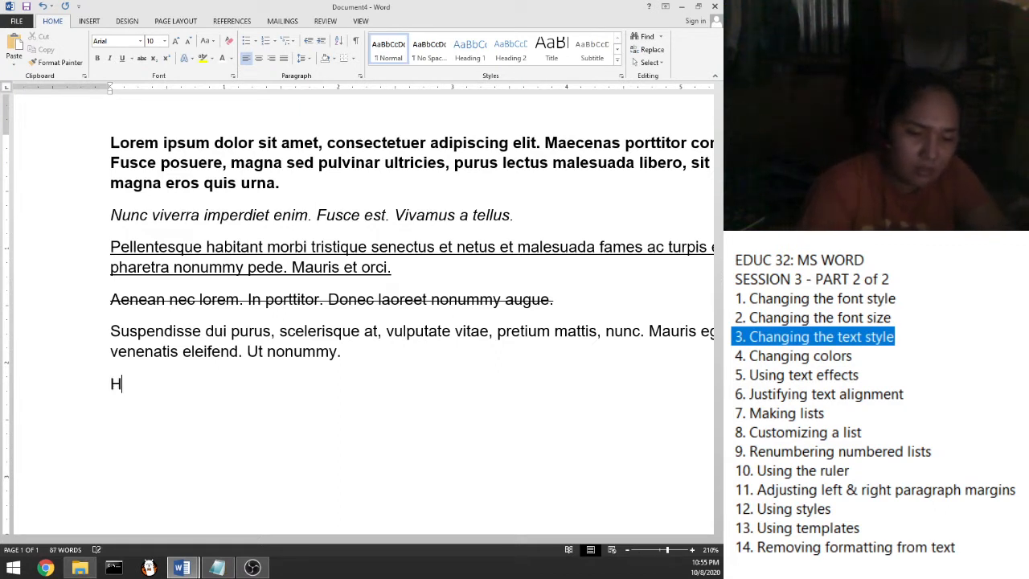
pyautogui.write('2O')
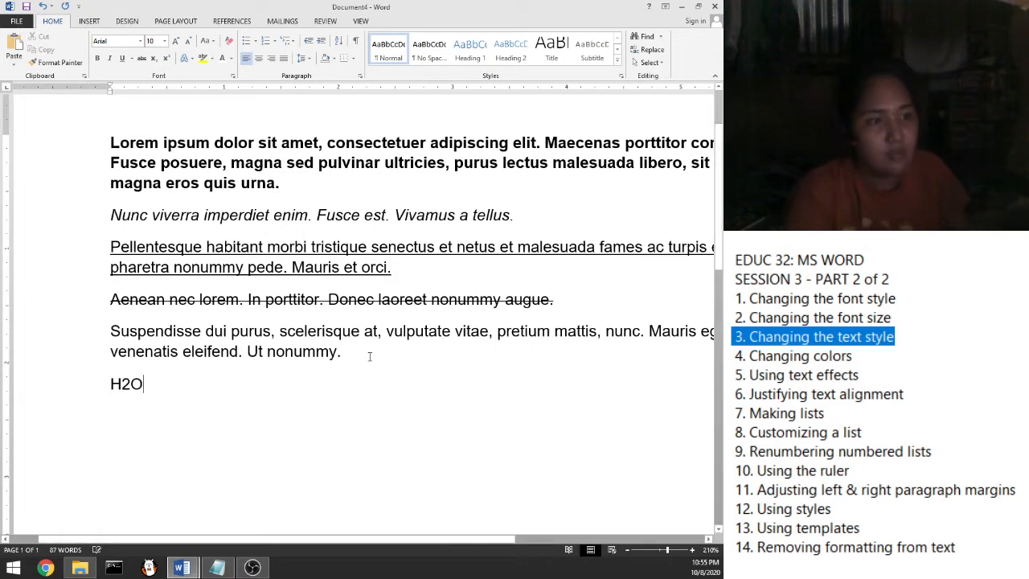
pyautogui.moveTo(123, 384); pyautogui.dragTo(130, 394)
pyautogui.click(127, 398)
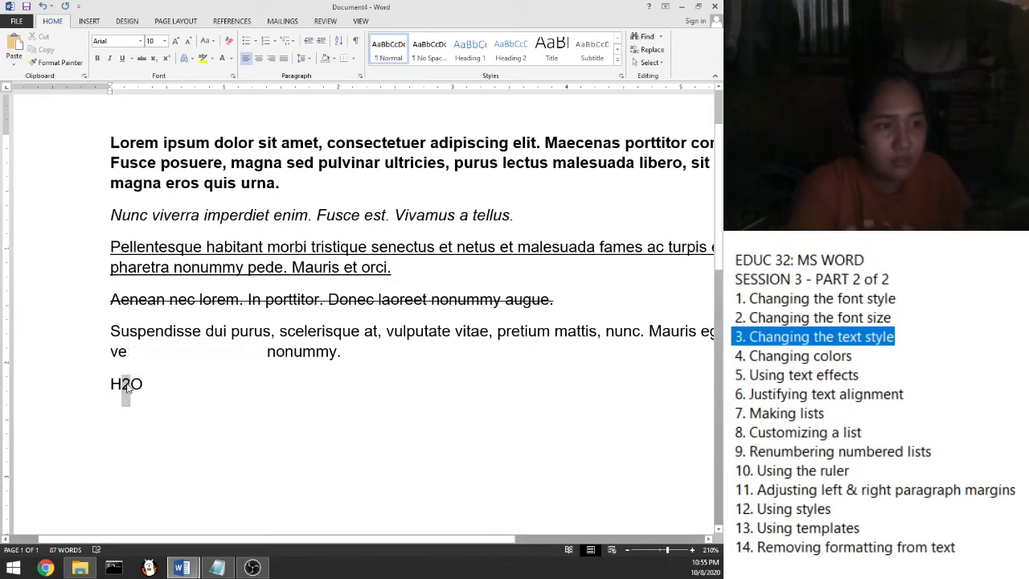
pyautogui.click(153, 58)
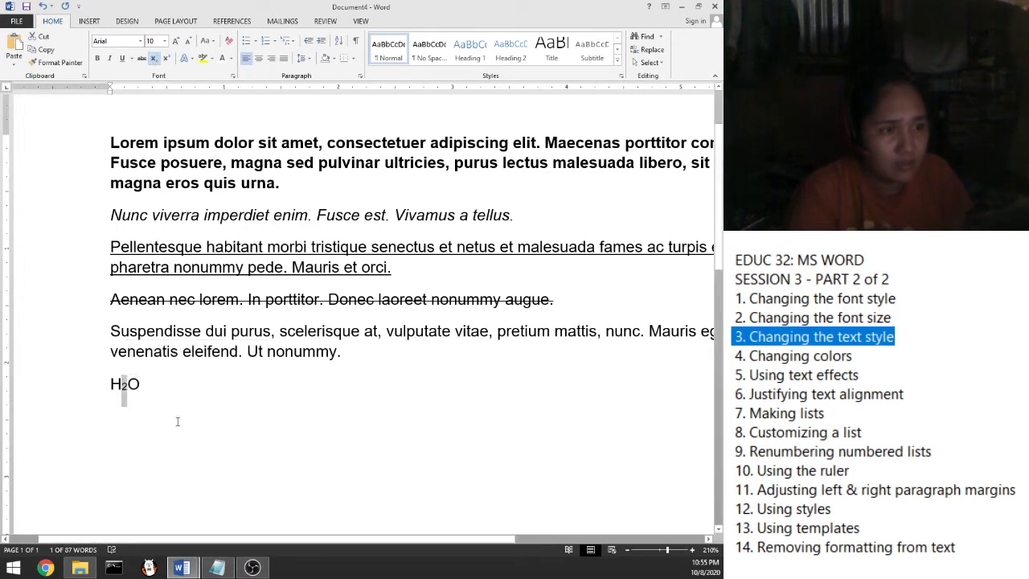
pyautogui.doubleClick(145, 417)
pyautogui.scroll(1, 121, 390)
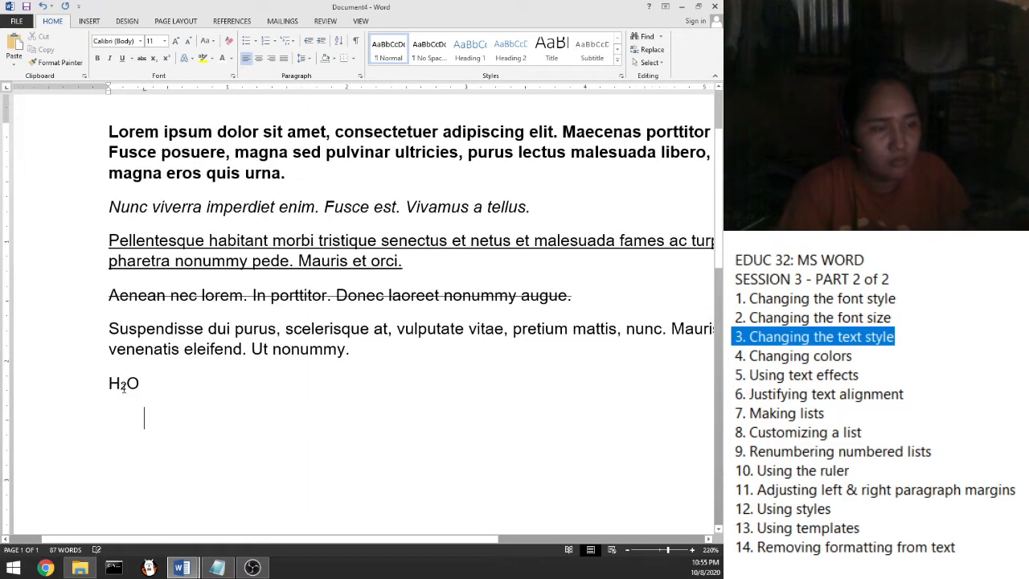
pyautogui.scroll(2, 123, 388)
pyautogui.scroll(1, 148, 380)
pyautogui.click(149, 381)
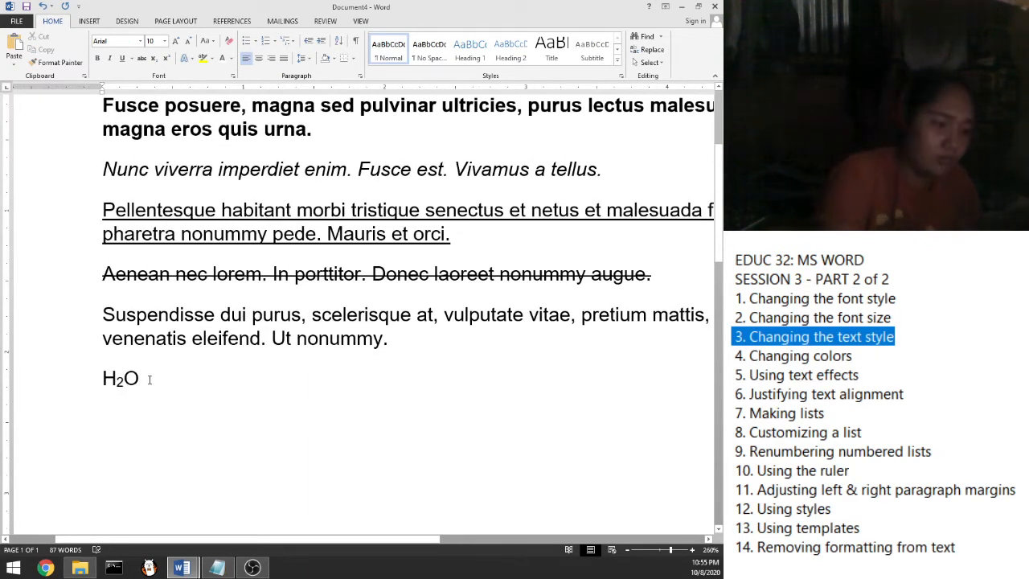
pyautogui.press('Return')
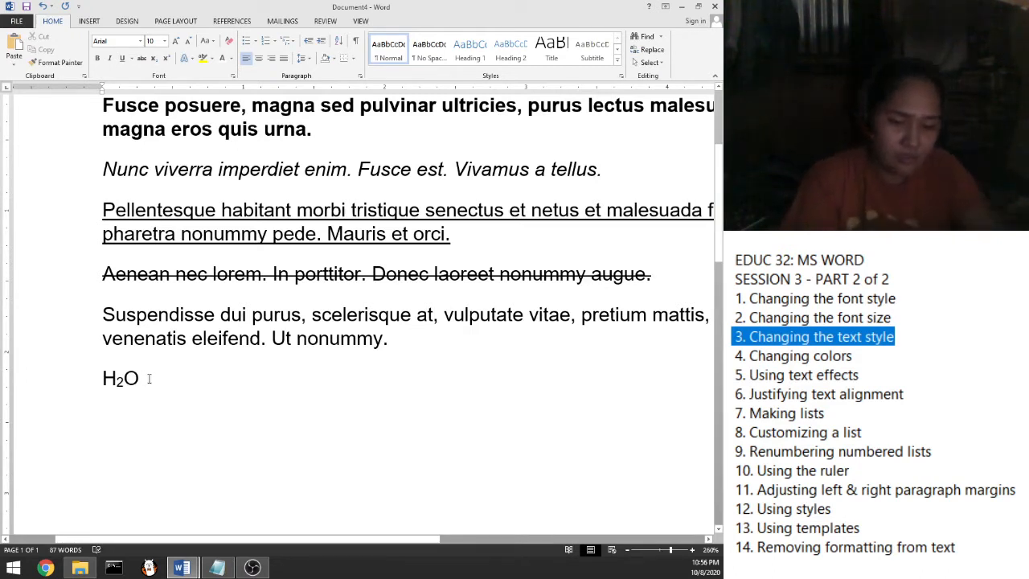
pyautogui.press('Return')
# Type X2 beneath H₂O and make its 2 a superscript
pyautogui.write('x2')
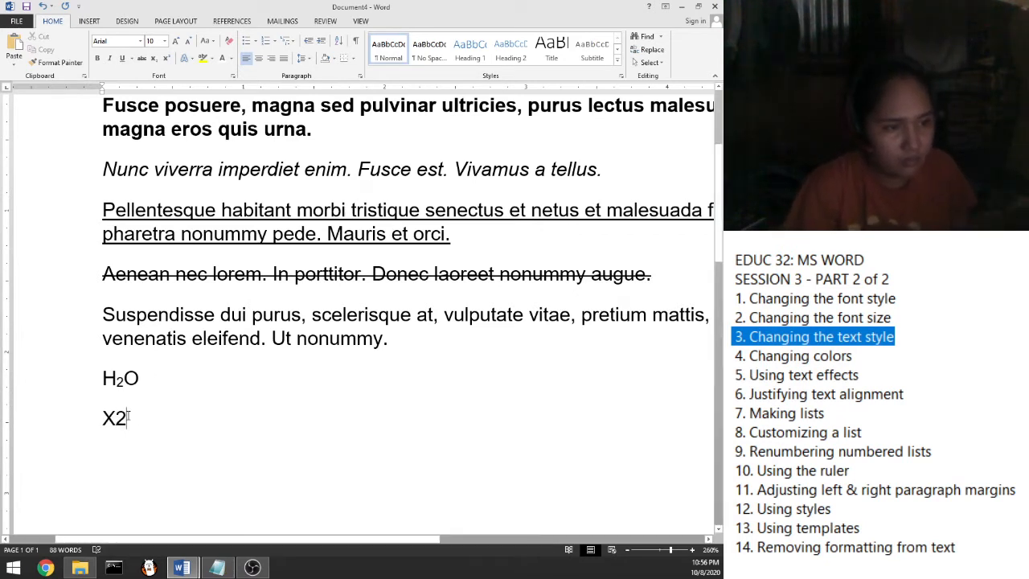
pyautogui.moveTo(128, 415); pyautogui.dragTo(117, 415)
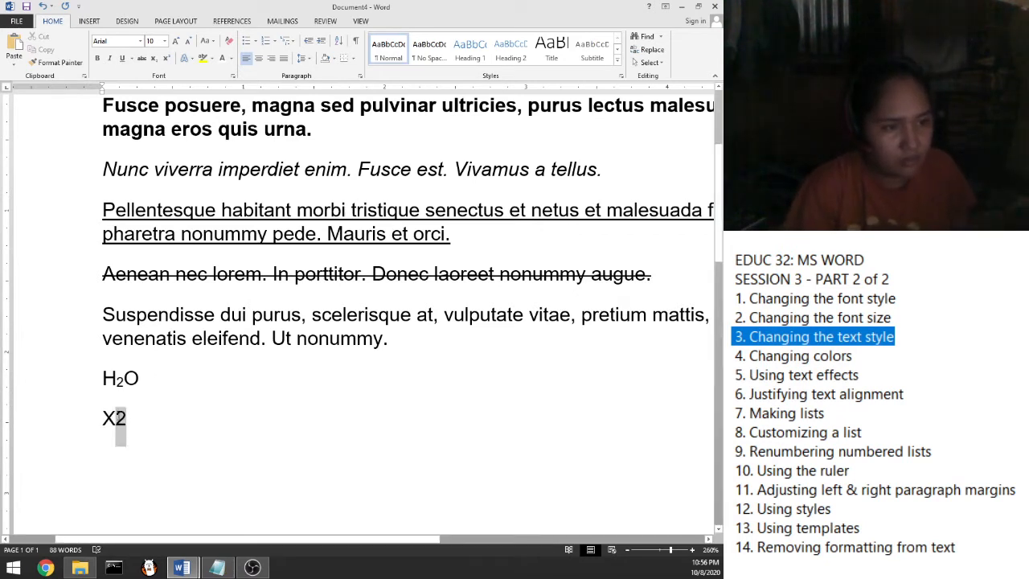
pyautogui.click(165, 59)
pyautogui.click(169, 424)
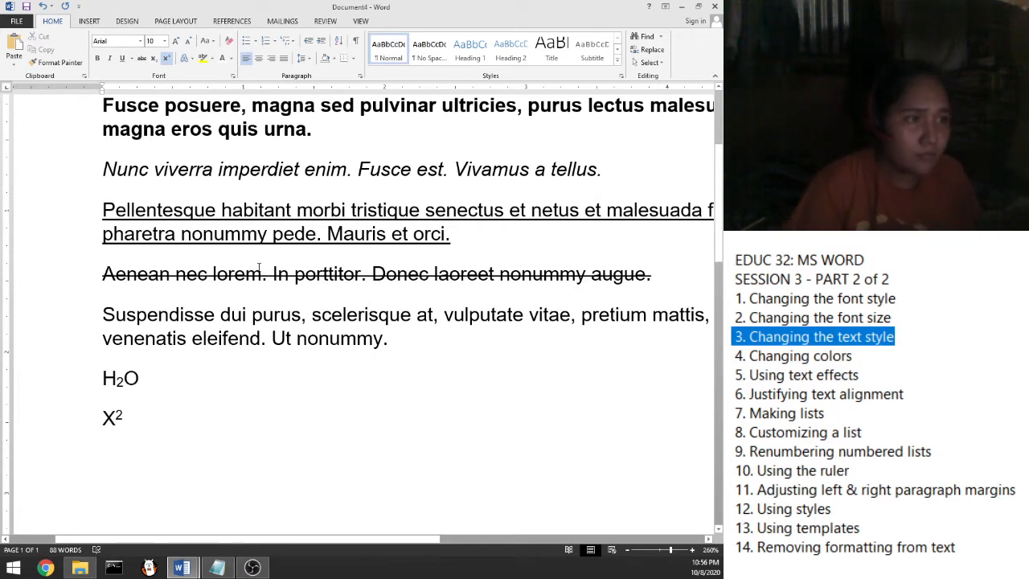
pyautogui.scroll(-1, 256, 264)
pyautogui.scroll(-1, 213, 344)
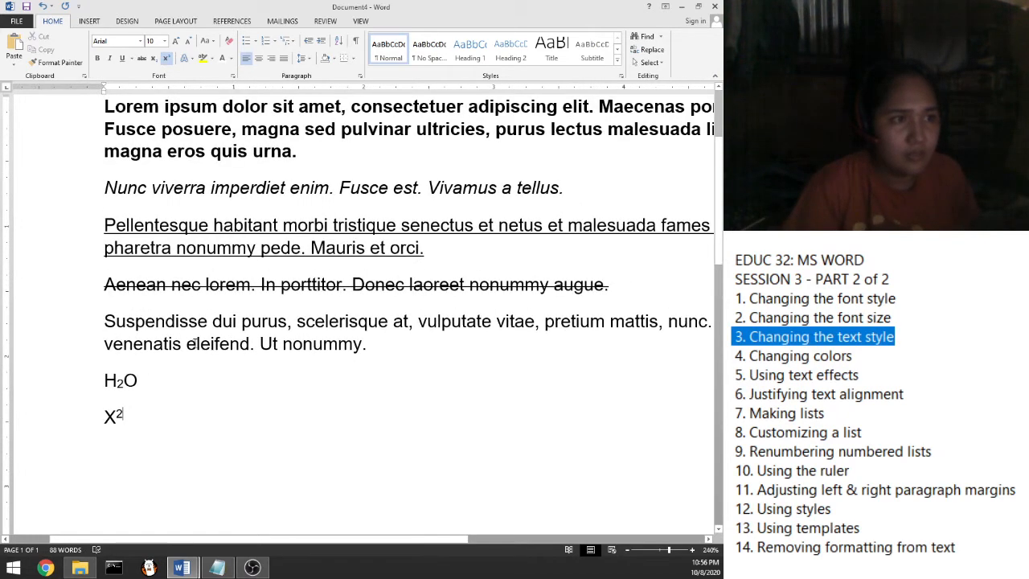
pyautogui.scroll(-1, 193, 343)
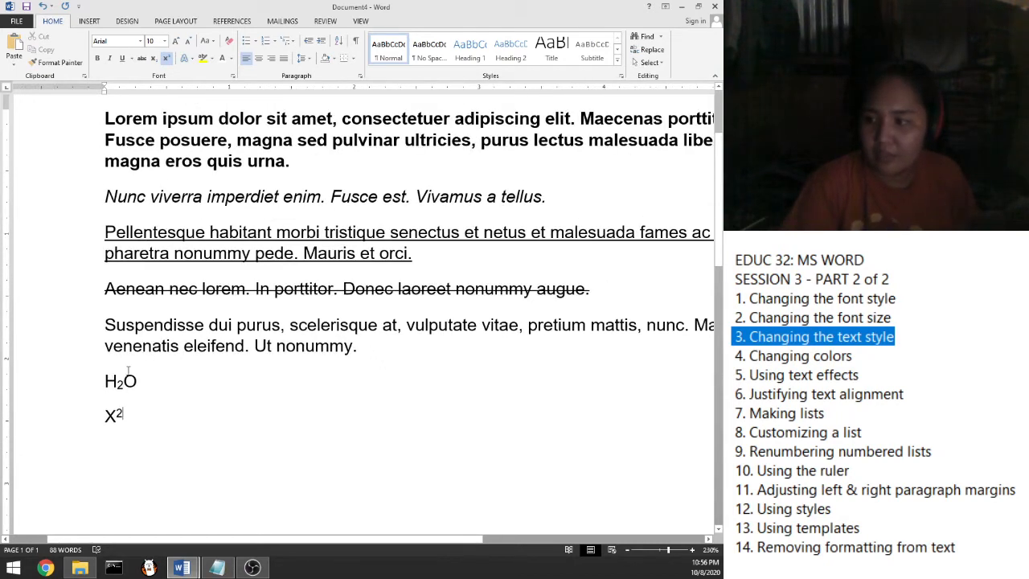
pyautogui.scroll(-1, 129, 369)
pyautogui.scroll(-1, 105, 405)
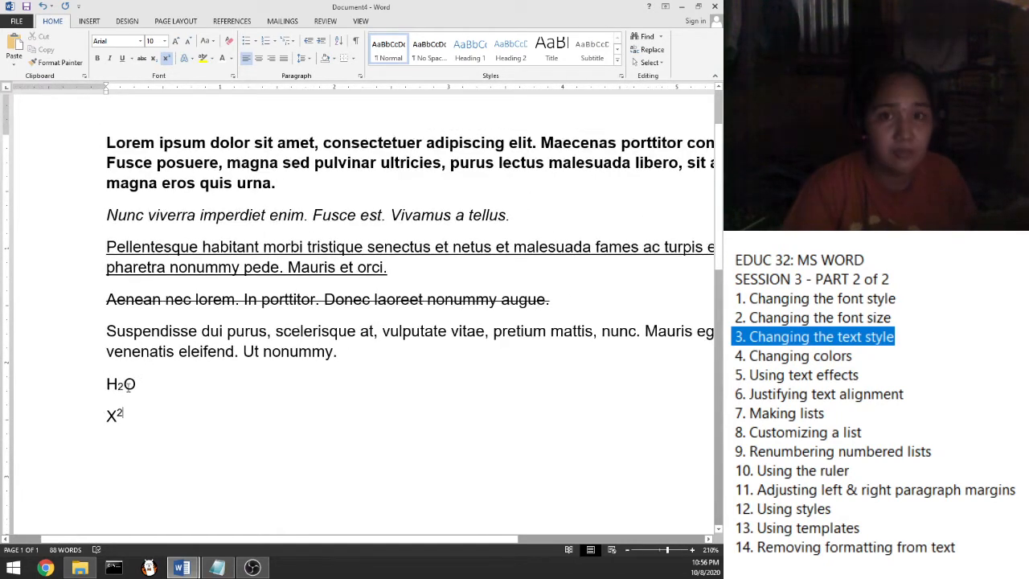
pyautogui.scroll(-1, 131, 389)
pyautogui.scroll(-1, 135, 356)
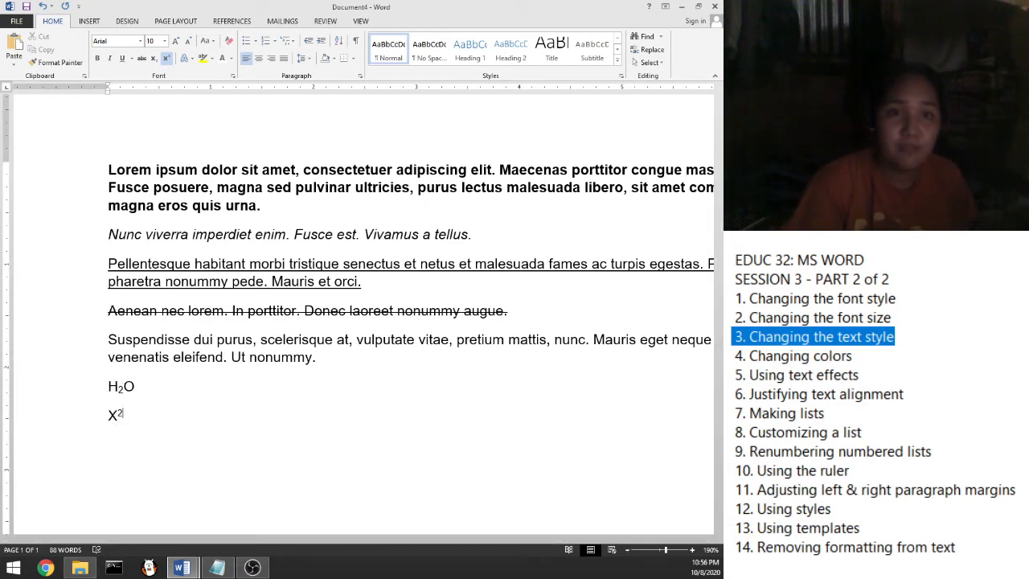
# Highlight 'Changing colors' in the lesson notes, then select all text in the Word document
pyautogui.click(862, 354)
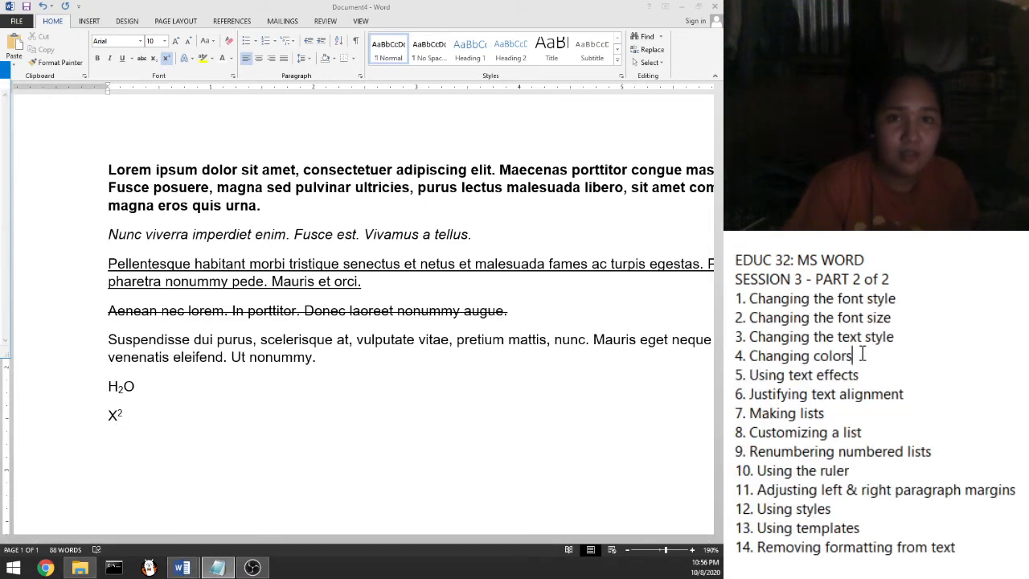
pyautogui.moveTo(860, 356); pyautogui.dragTo(750, 362)
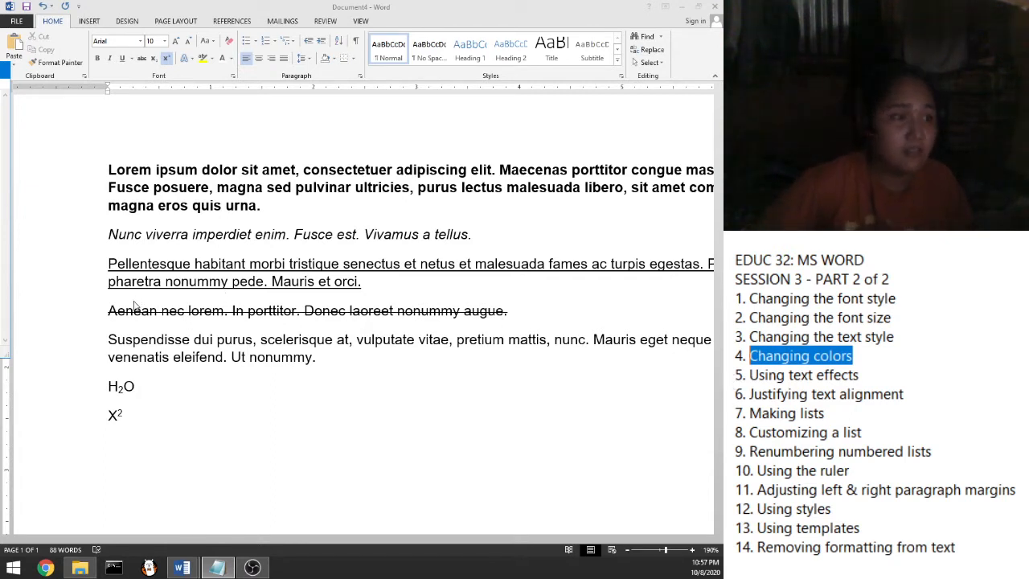
pyautogui.click(152, 407)
pyautogui.moveTo(129, 418); pyautogui.dragTo(108, 164)
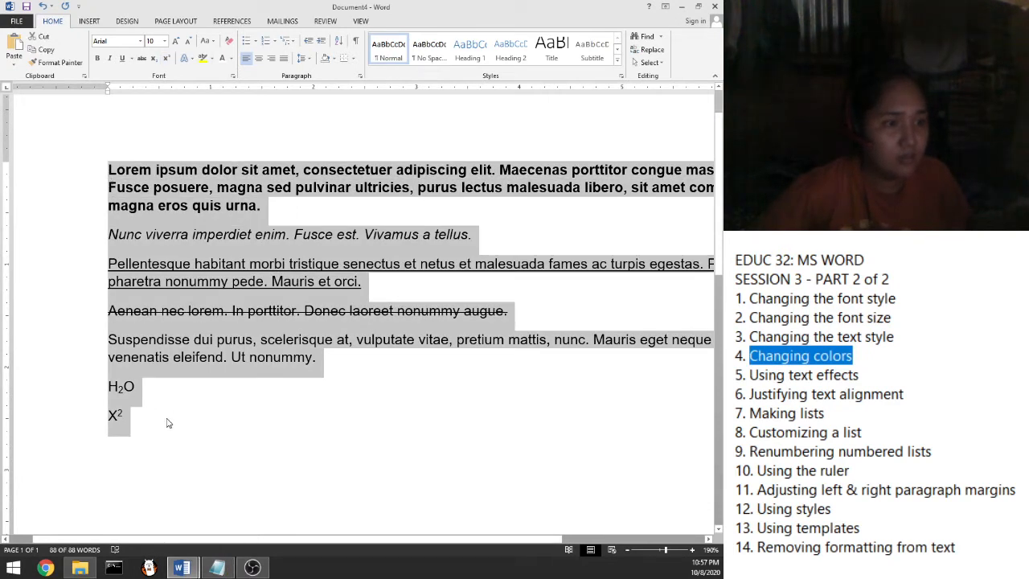
# Delete all text, generate five paragraphs with =lorem(), and select the first paragraph
pyautogui.press('Delete')
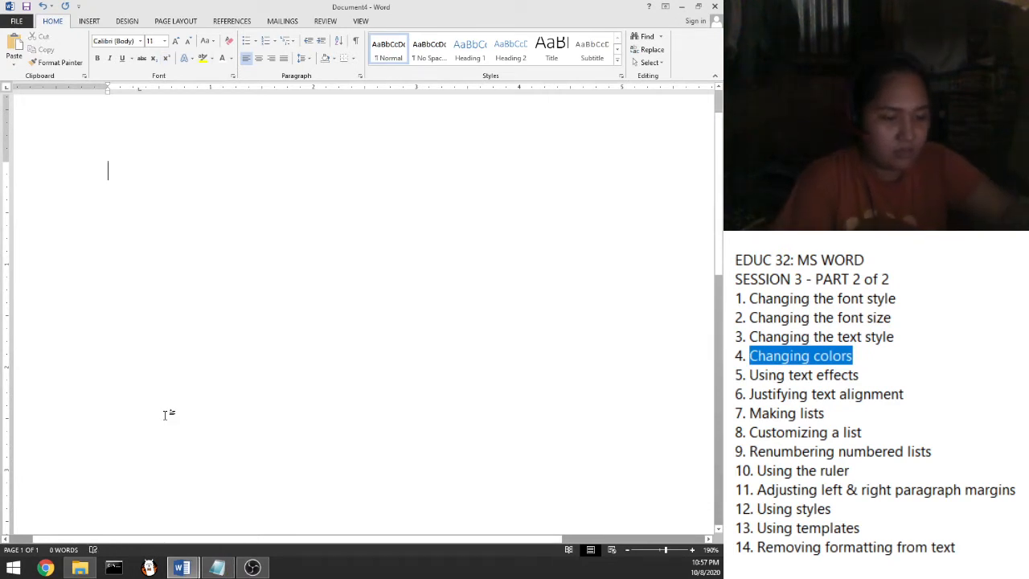
pyautogui.write('=lor')
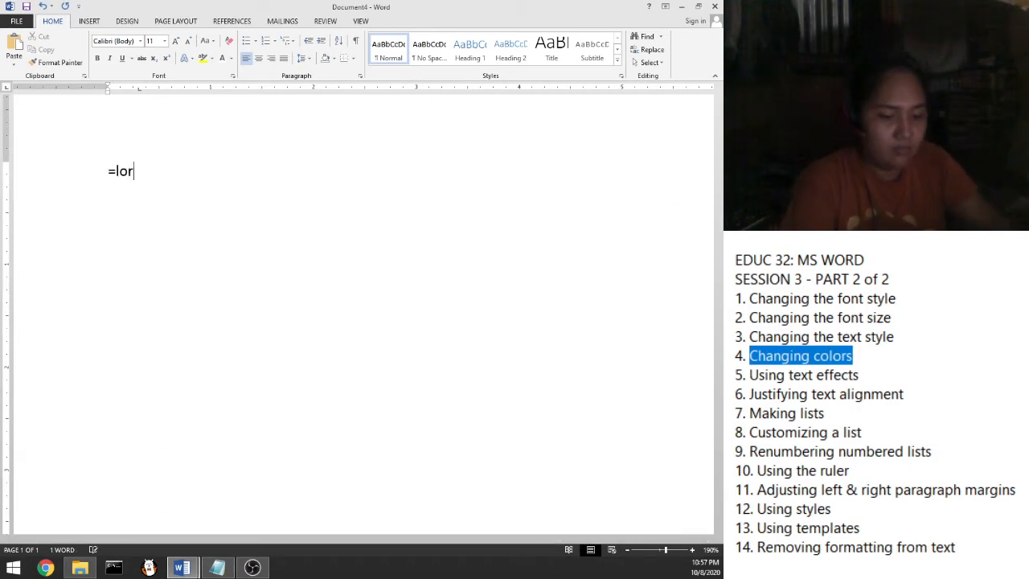
pyautogui.write('em()')
pyautogui.press('Return')
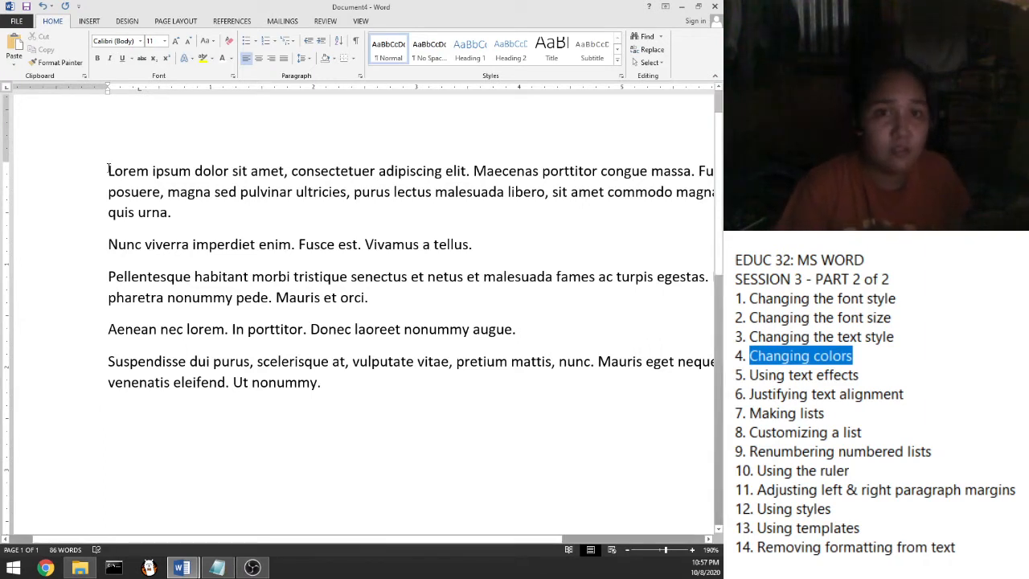
pyautogui.moveTo(111, 170); pyautogui.dragTo(179, 213)
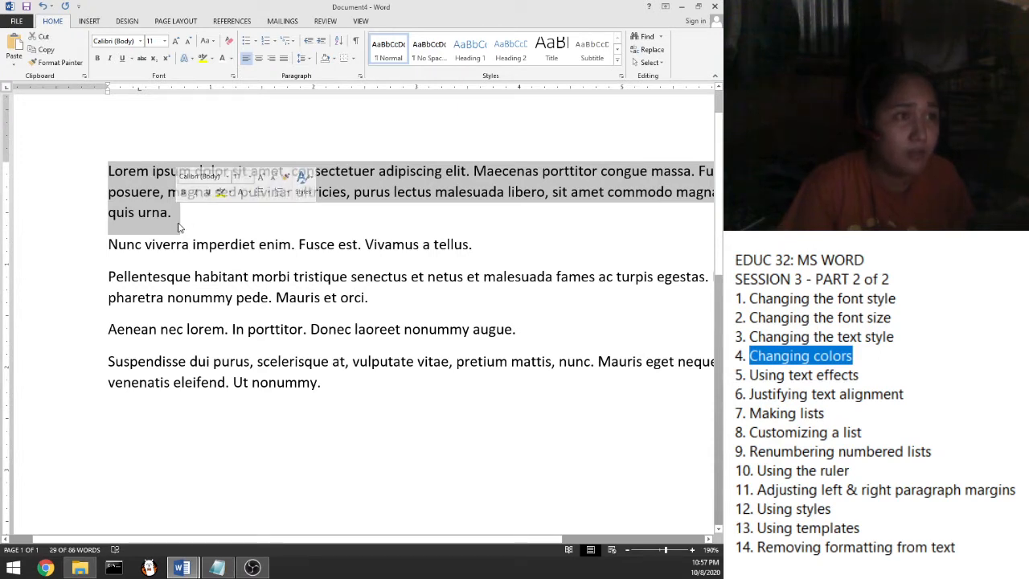
# Color the first lorem ipsum paragraph red
pyautogui.click(231, 59)
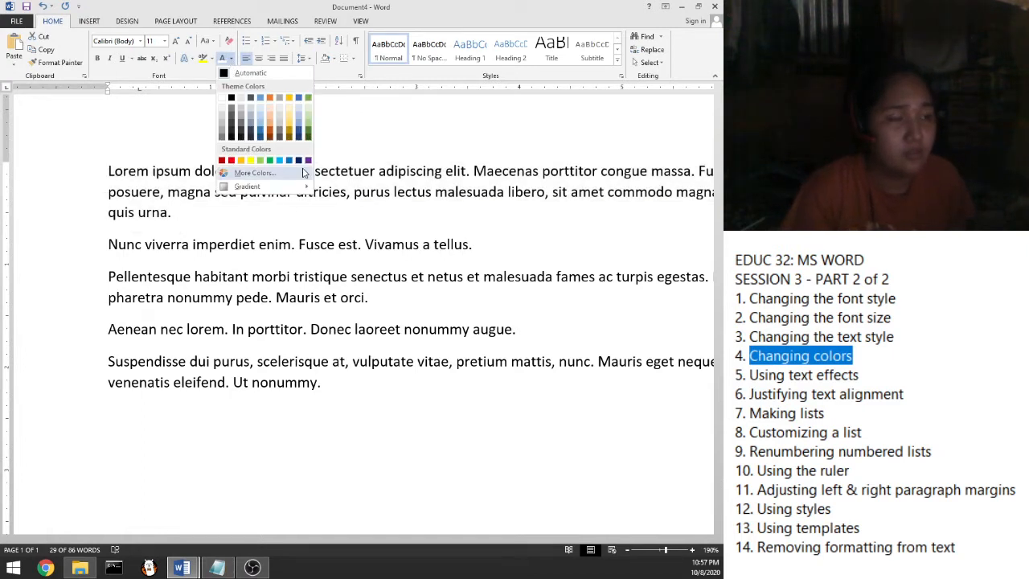
pyautogui.click(231, 160)
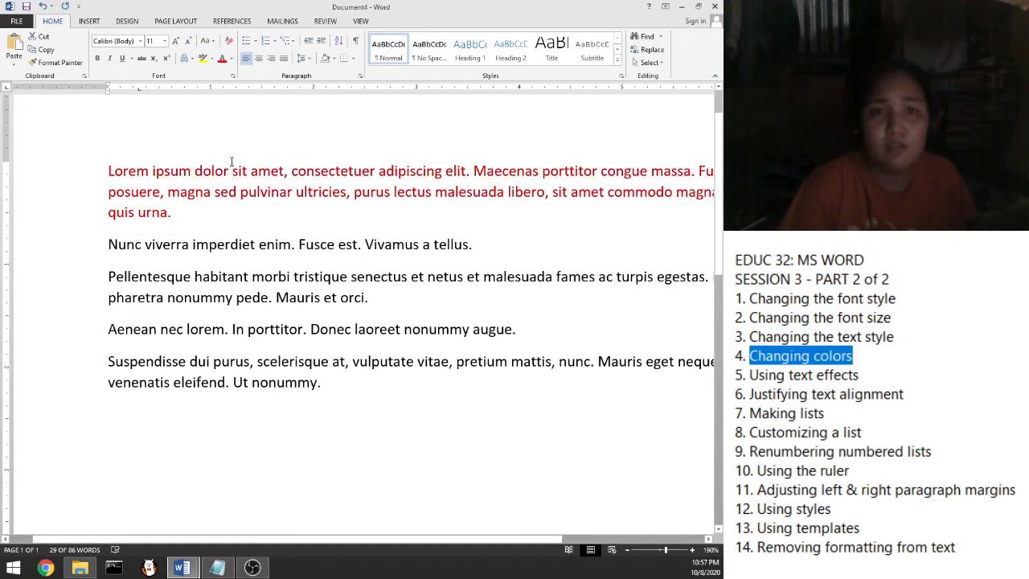
pyautogui.click(231, 170)
pyautogui.click(178, 211)
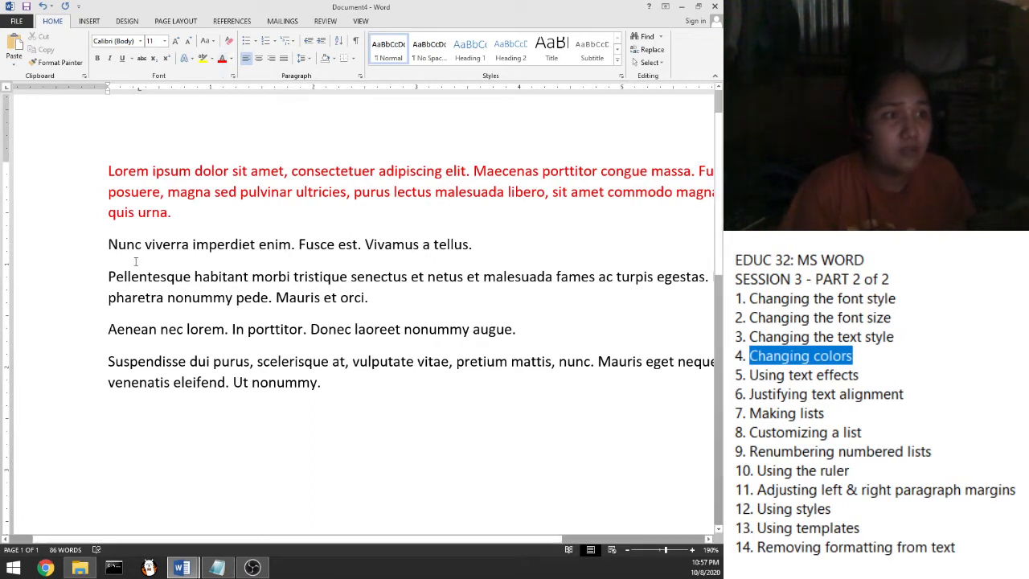
# Color the Nunc viverra paragraph blue
pyautogui.moveTo(109, 244); pyautogui.dragTo(482, 246)
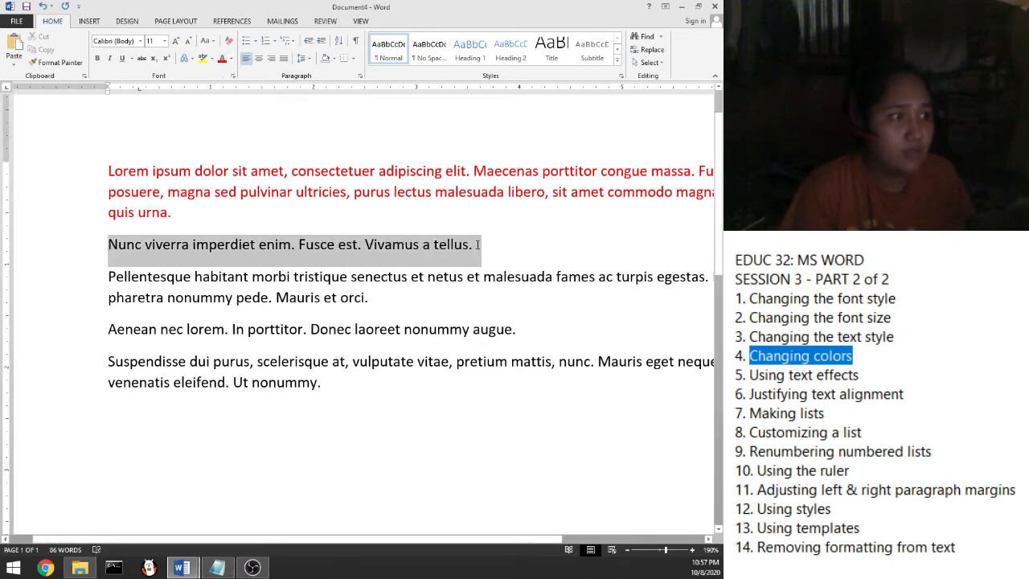
pyautogui.click(232, 60)
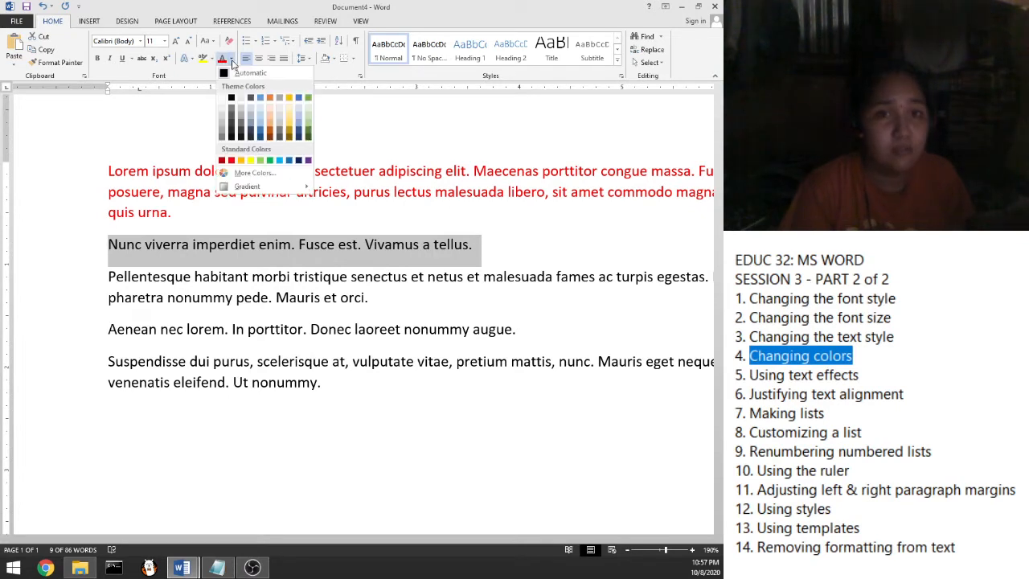
pyautogui.click(231, 61)
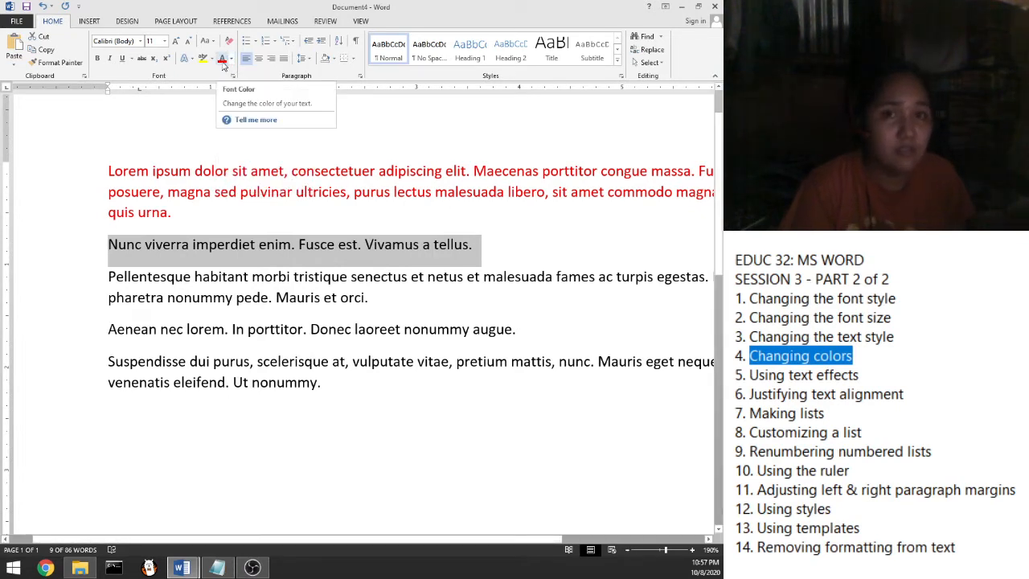
pyautogui.click(223, 64)
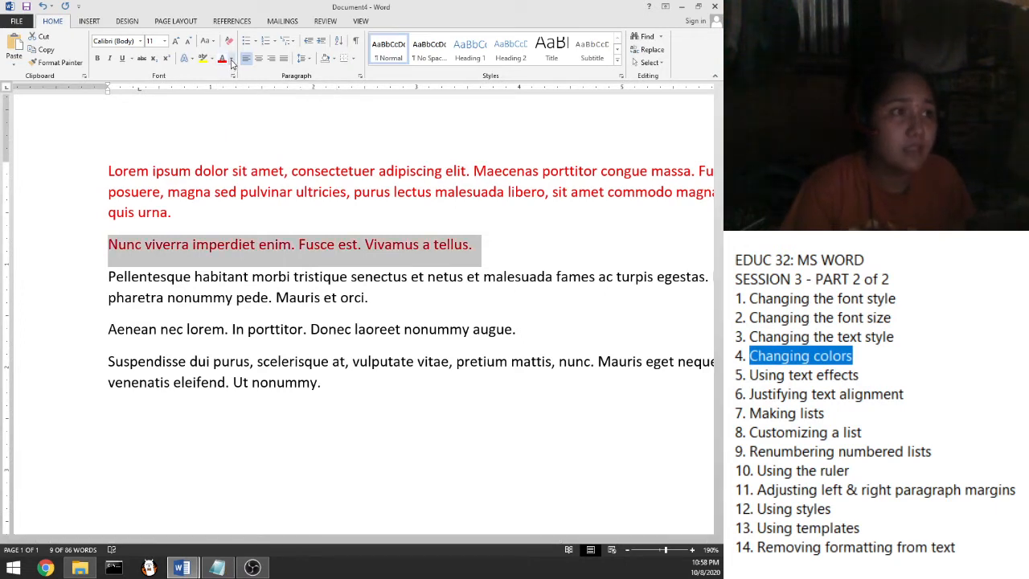
pyautogui.click(231, 60)
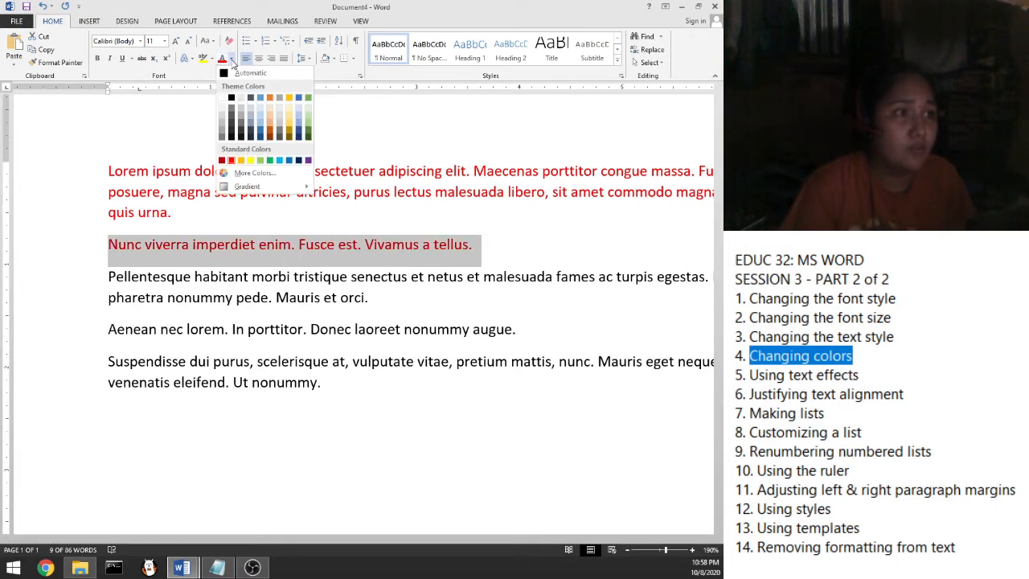
pyautogui.click(259, 133)
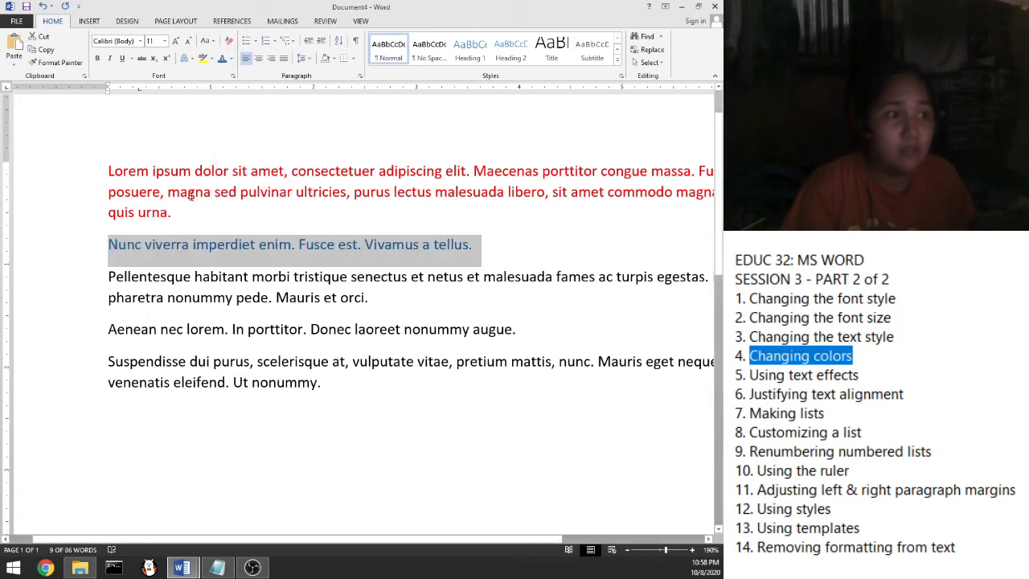
# Make the word Pellentesque blue as well
pyautogui.moveTo(113, 278); pyautogui.dragTo(190, 278)
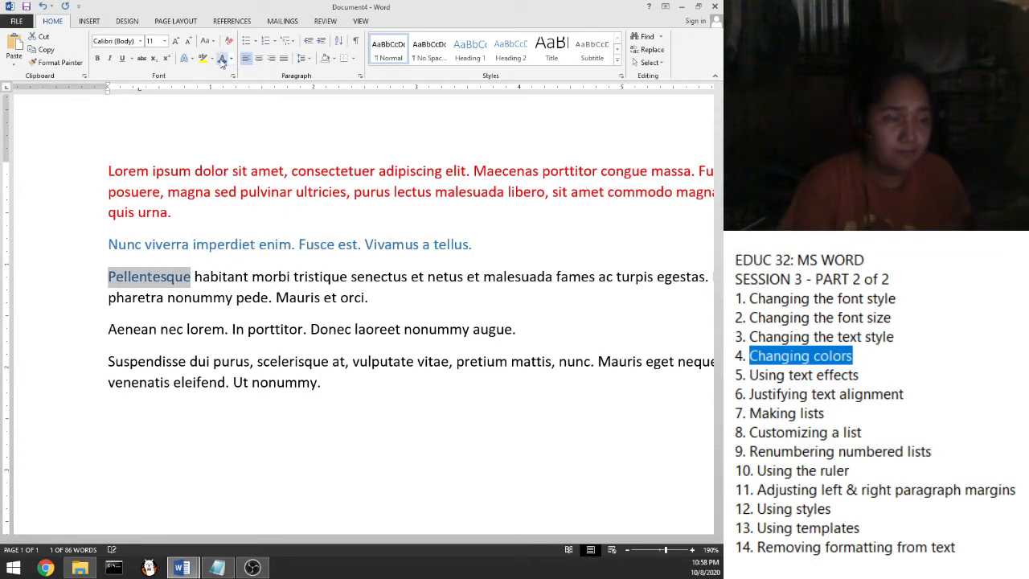
pyautogui.click(222, 61)
pyautogui.click(228, 298)
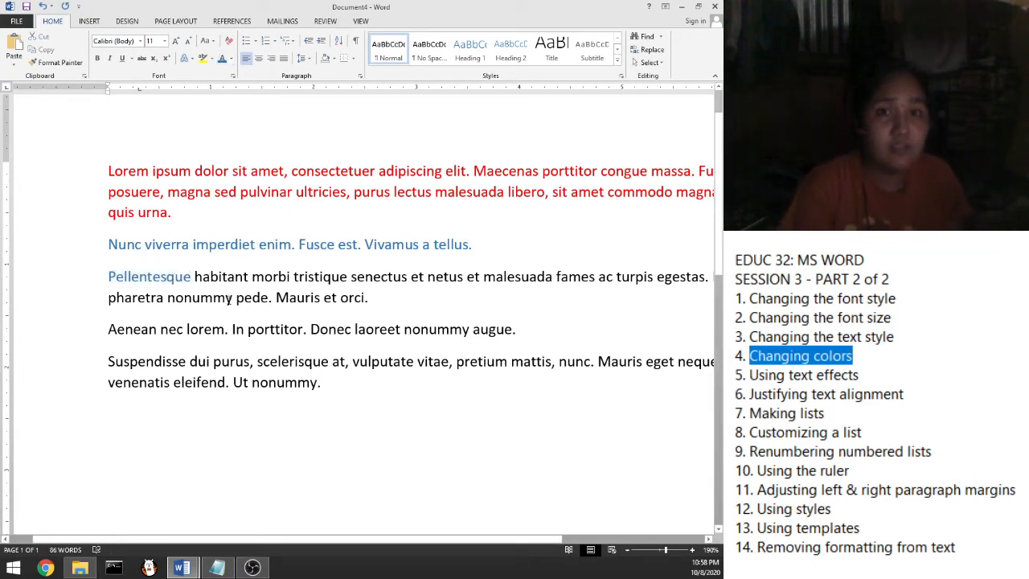
# Highlight the pharetra nonummy pede line in Bright Green
pyautogui.moveTo(109, 171); pyautogui.dragTo(171, 214)
pyautogui.click(111, 172)
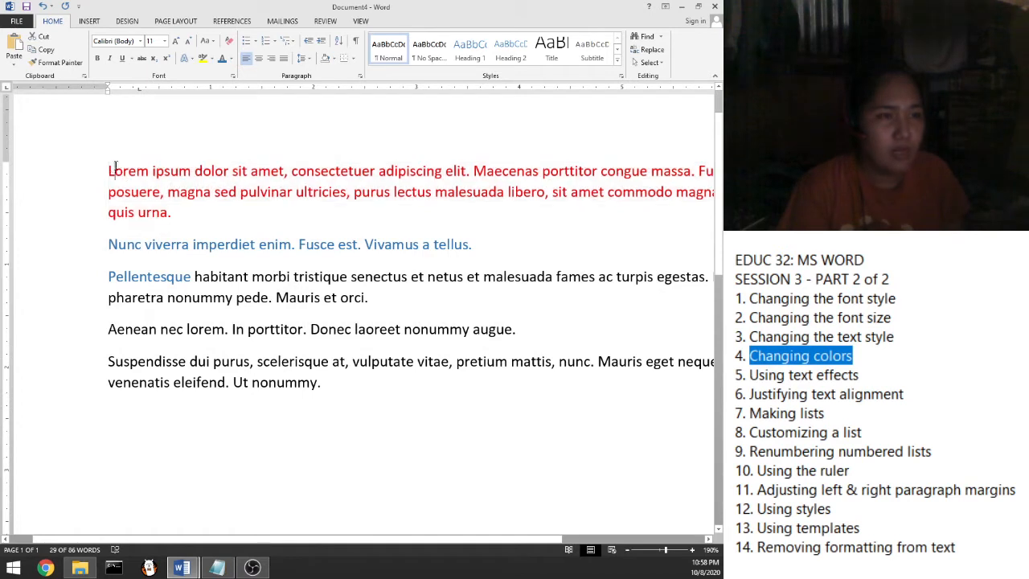
pyautogui.moveTo(109, 297)
pyautogui.mouseDown()
pyautogui.moveTo(383, 308)
pyautogui.moveTo(120, 299)
pyautogui.mouseUp()
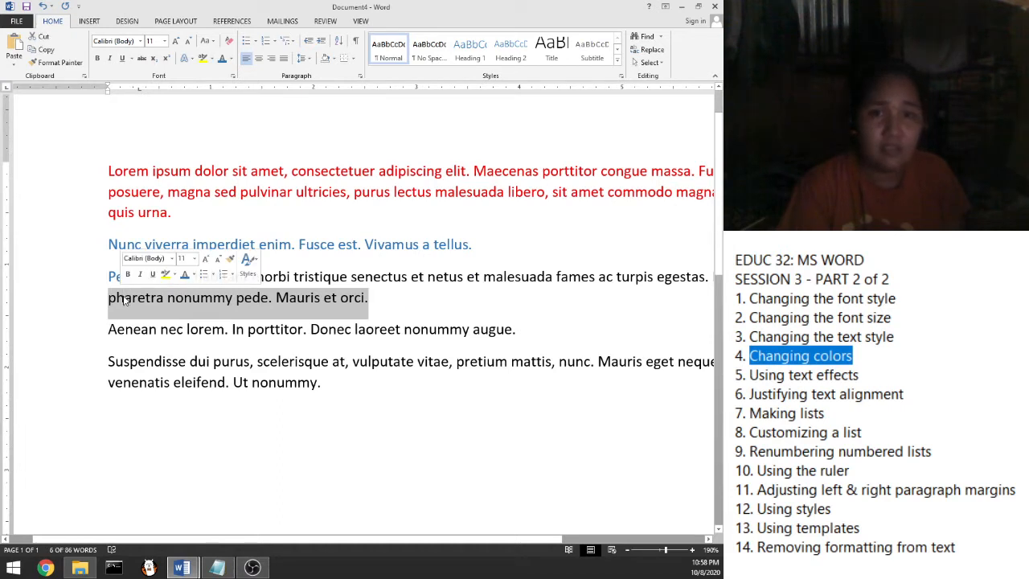
pyautogui.click(213, 62)
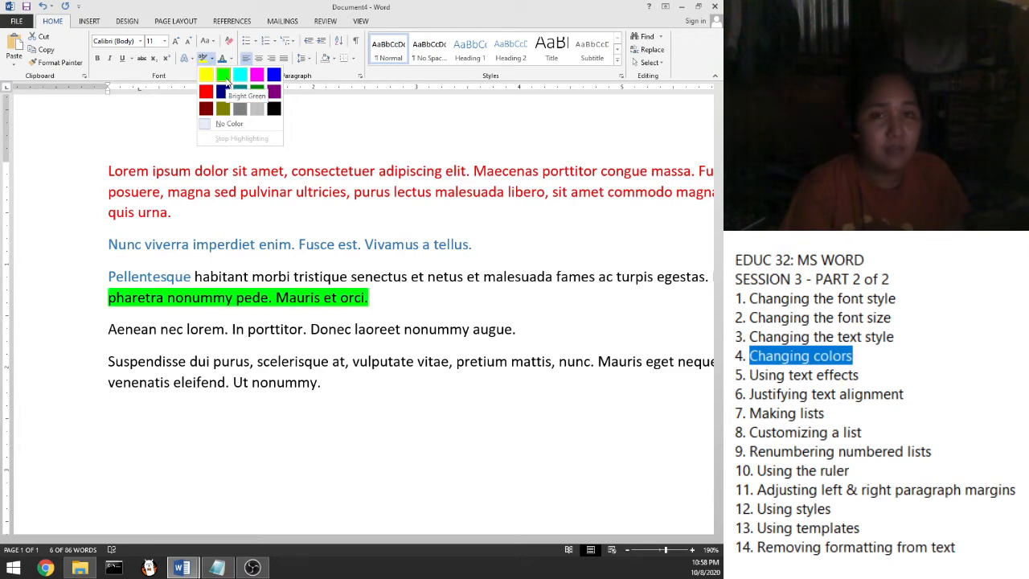
pyautogui.click(226, 78)
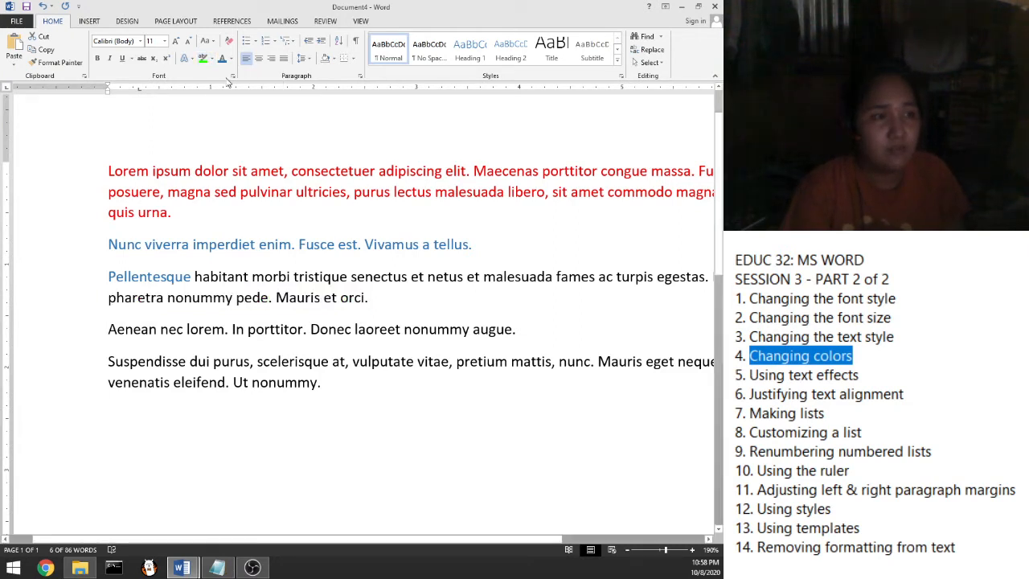
pyautogui.click(213, 95)
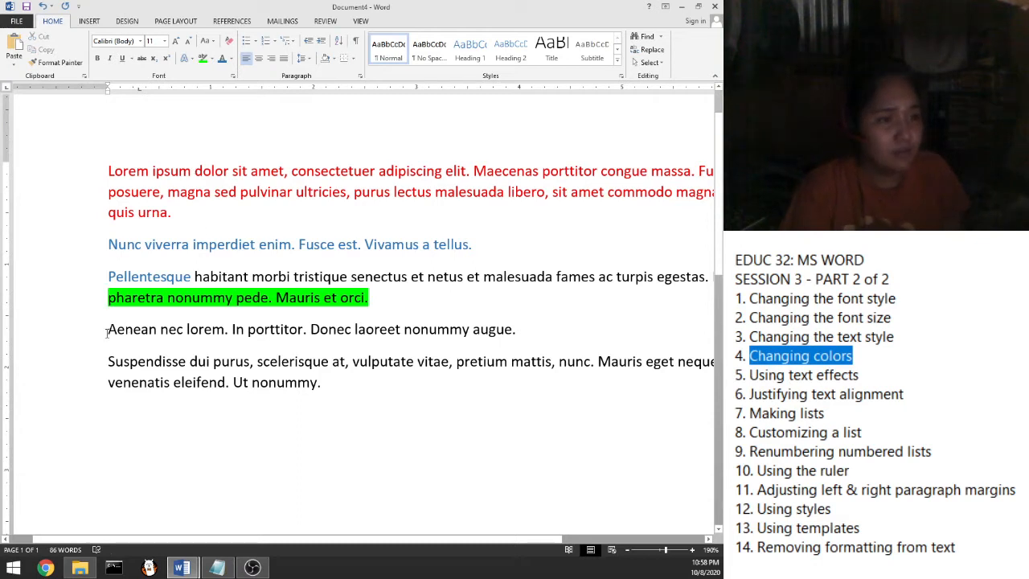
# Highlight the Aenean nec lorem line in Yellow and reselect it
pyautogui.moveTo(107, 332); pyautogui.dragTo(514, 331)
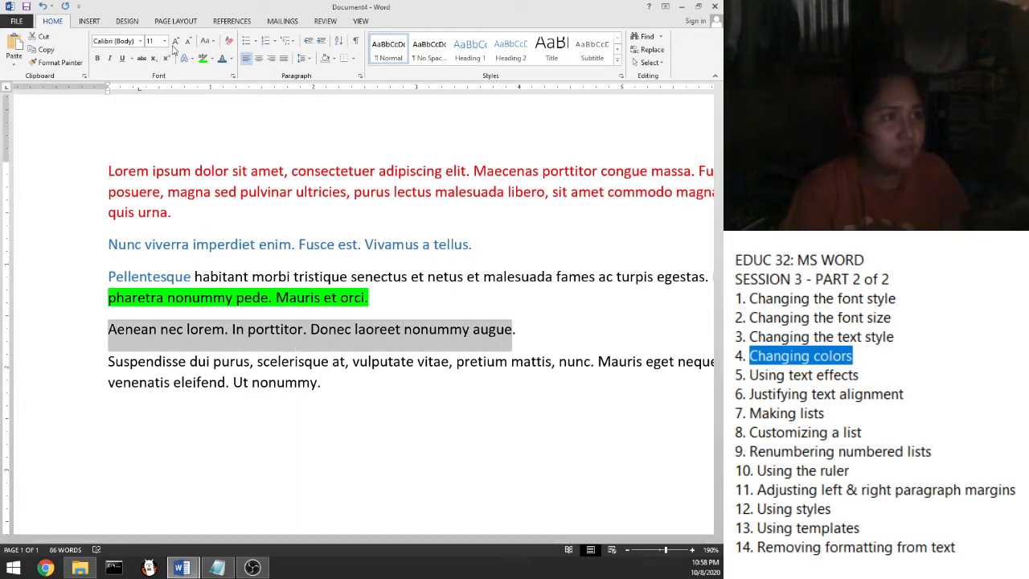
pyautogui.click(211, 59)
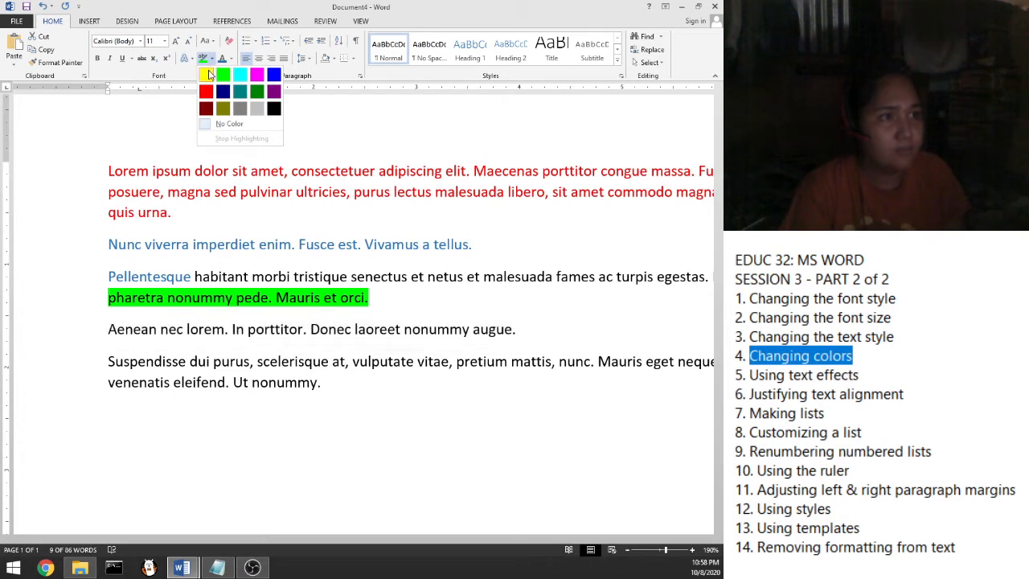
pyautogui.click(211, 75)
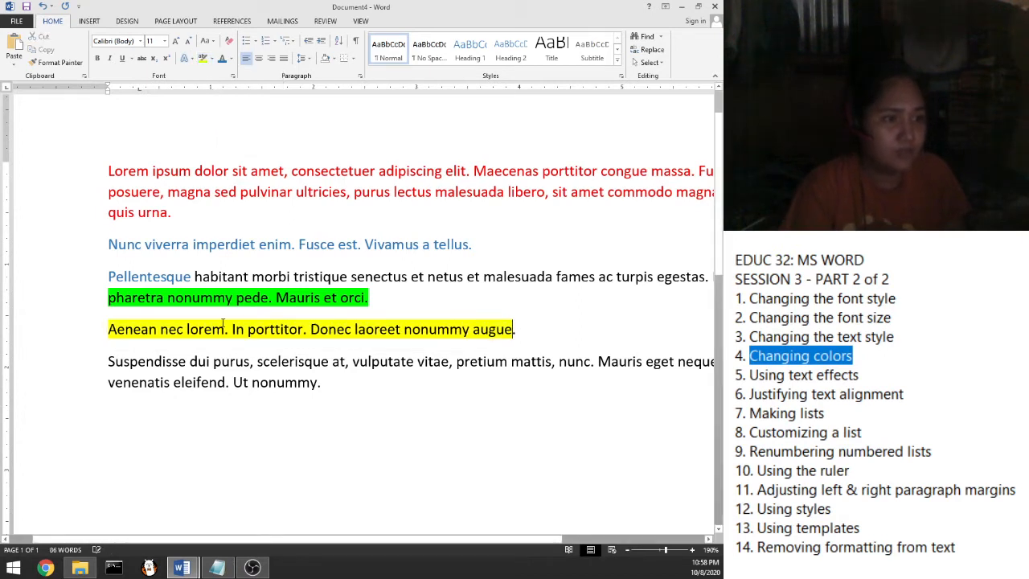
pyautogui.moveTo(109, 330); pyautogui.dragTo(513, 329)
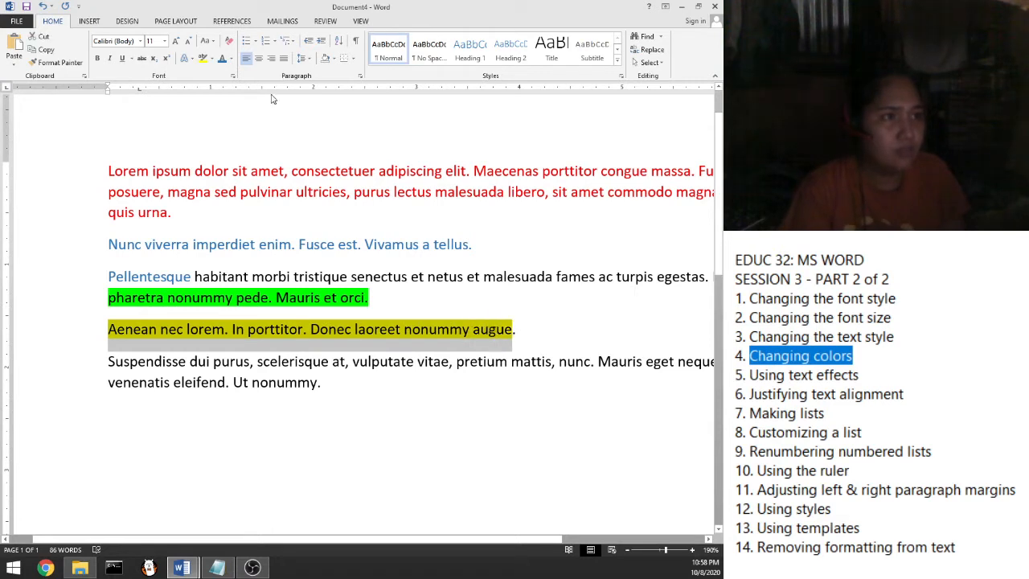
# Turn the yellow-highlighted Aenean nec lorem line's text red
pyautogui.click(231, 61)
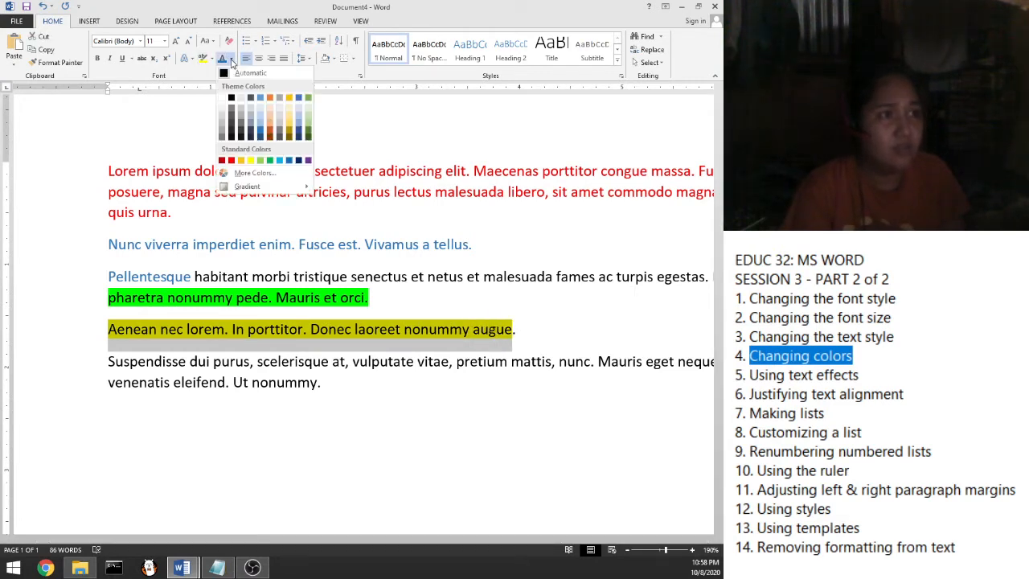
pyautogui.click(231, 161)
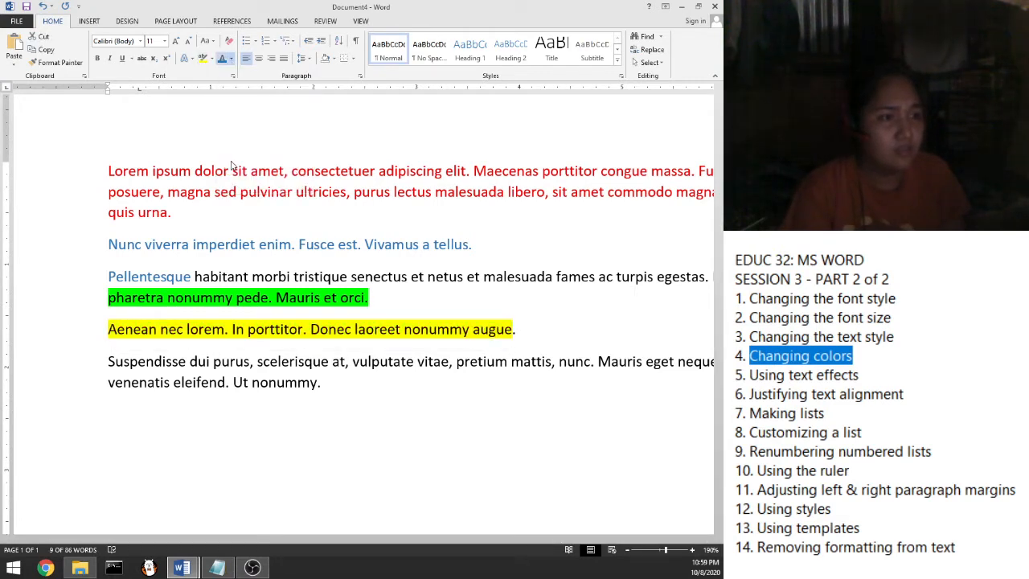
pyautogui.click(372, 380)
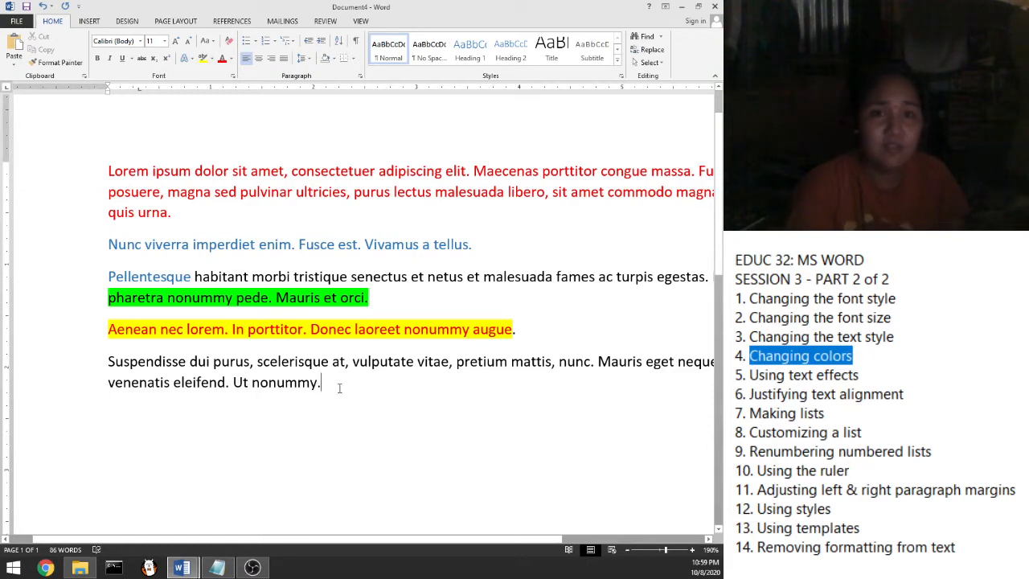
# Select the text from Nunc viverra to the end, then clear it and mark the lesson notes
pyautogui.moveTo(334, 388); pyautogui.dragTo(112, 165)
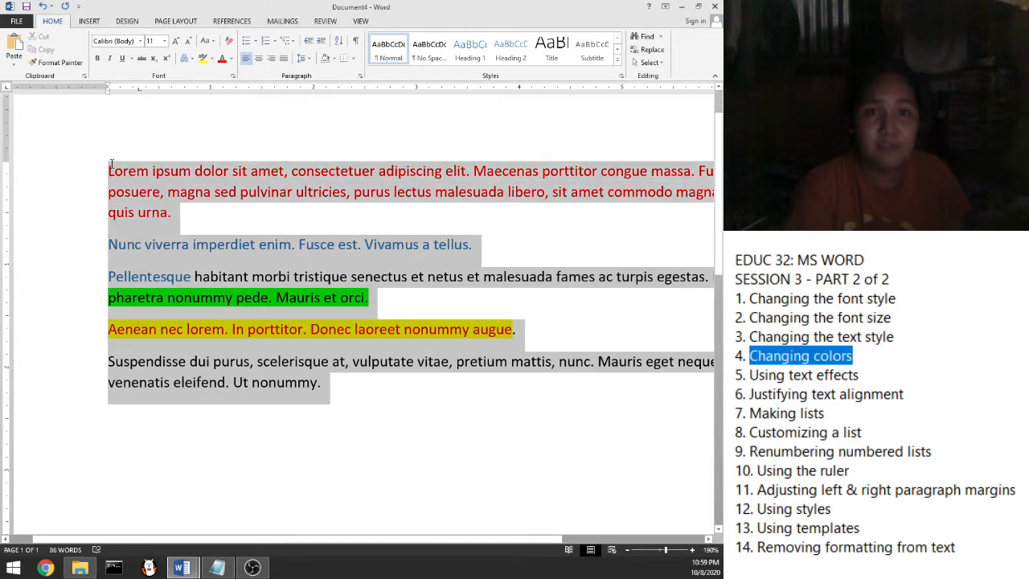
pyautogui.click(336, 400)
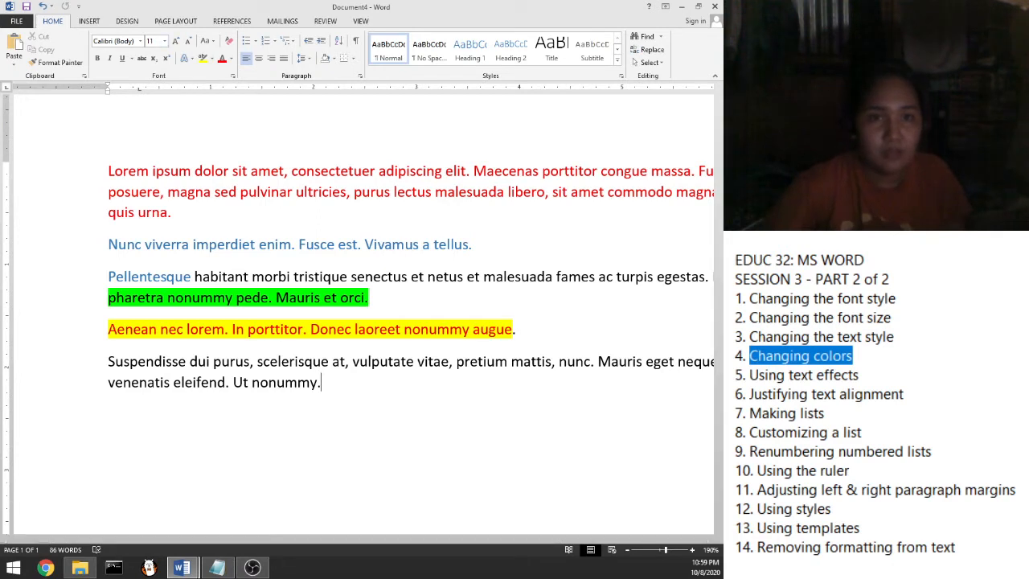
pyautogui.moveTo(859, 375); pyautogui.dragTo(747, 385)
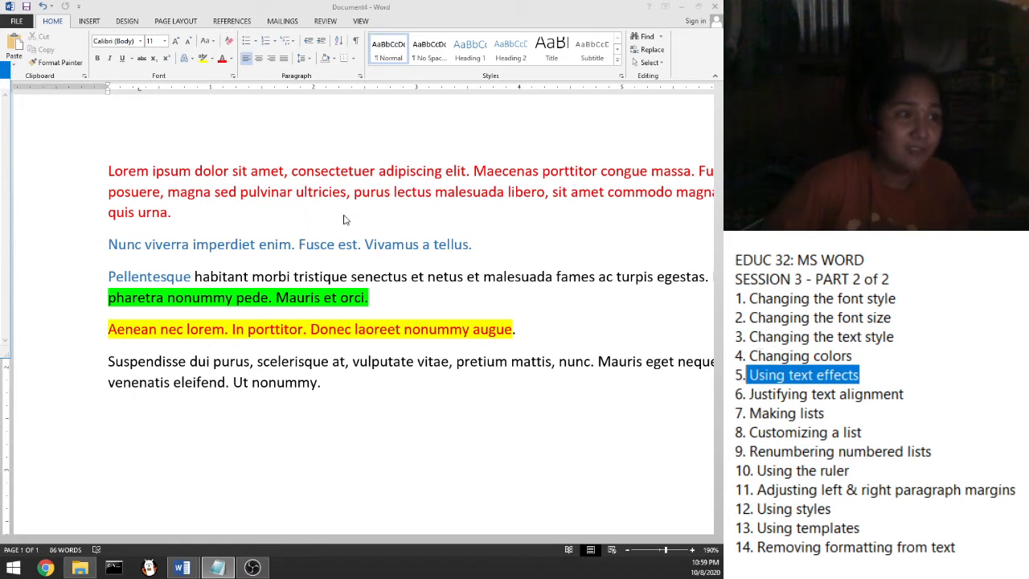
# Replace all text with one sample paragraph using =lorem(1), then select that paragraph
pyautogui.click(320, 387)
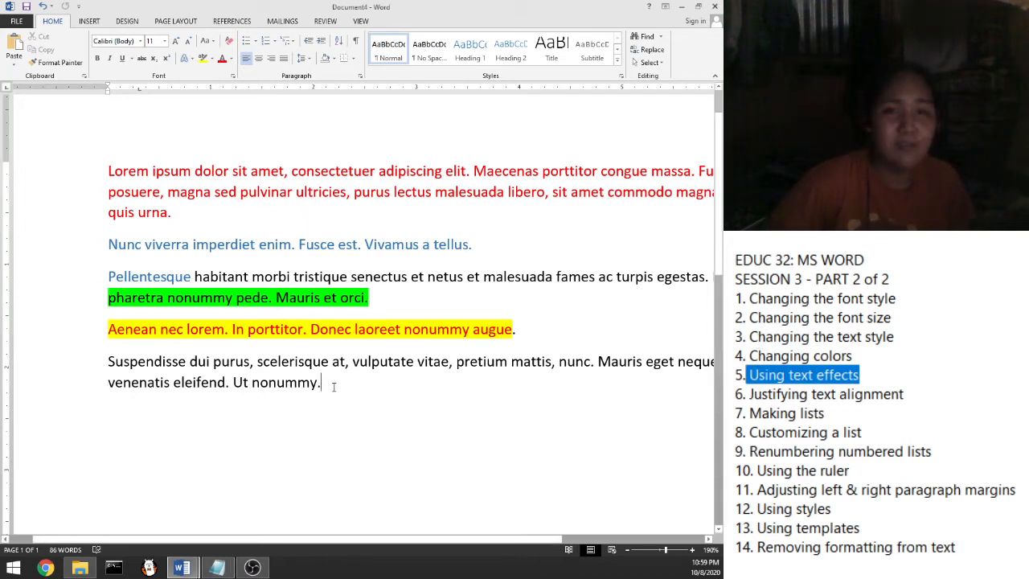
pyautogui.moveTo(325, 392); pyautogui.dragTo(105, 169)
pyautogui.write('=')
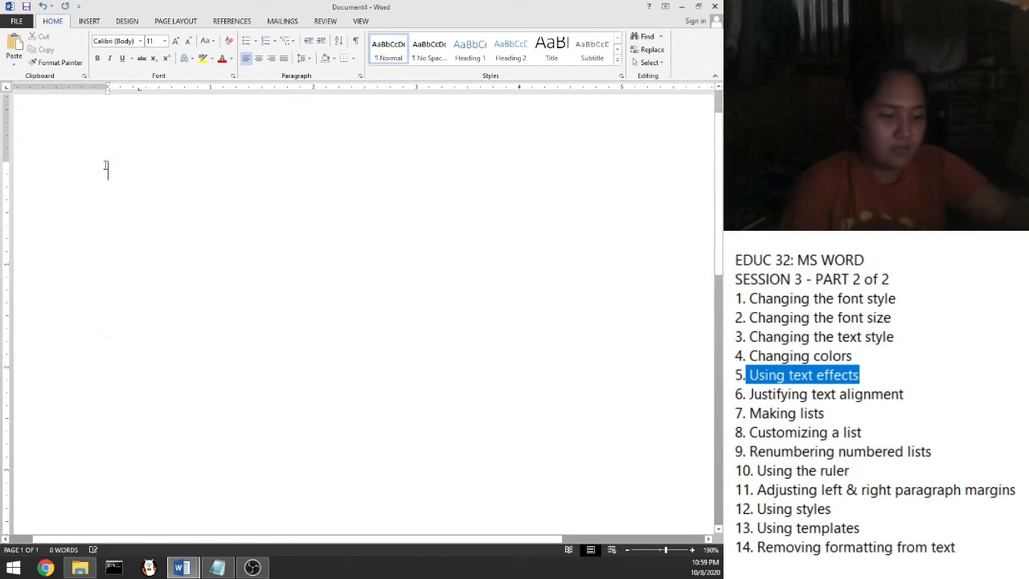
pyautogui.write('lorem')
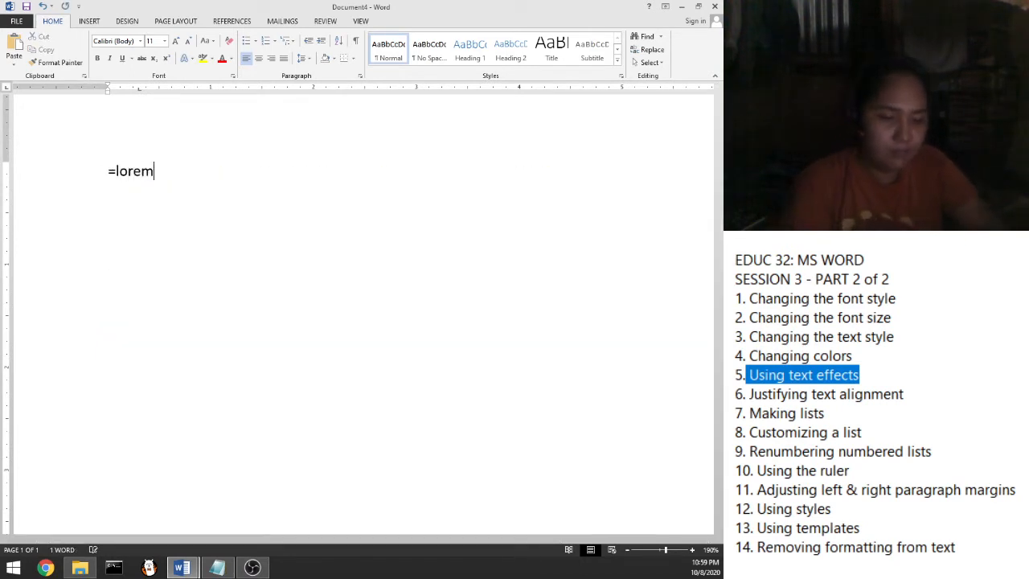
pyautogui.write('()')
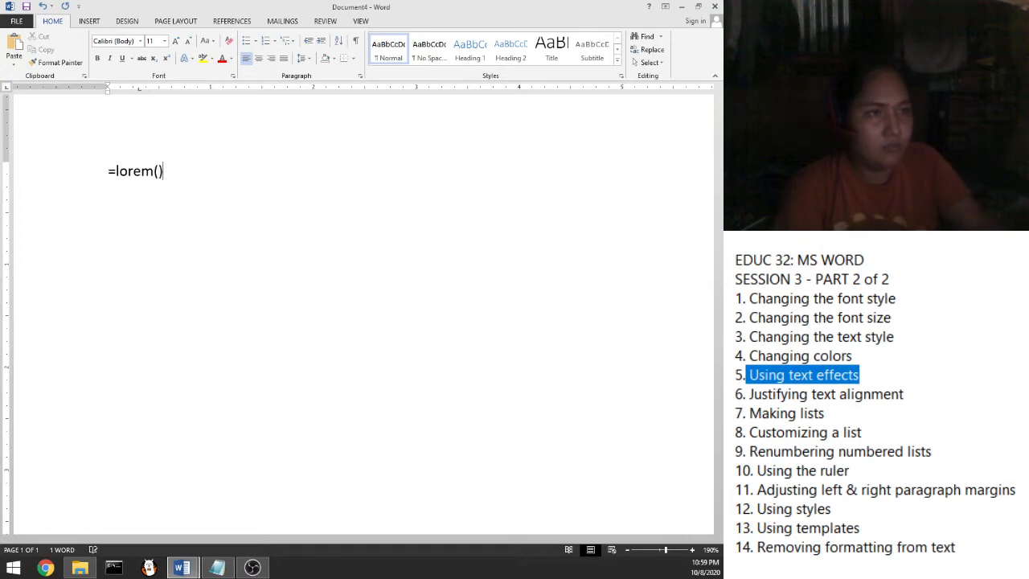
pyautogui.write('1')
pyautogui.press('Return')
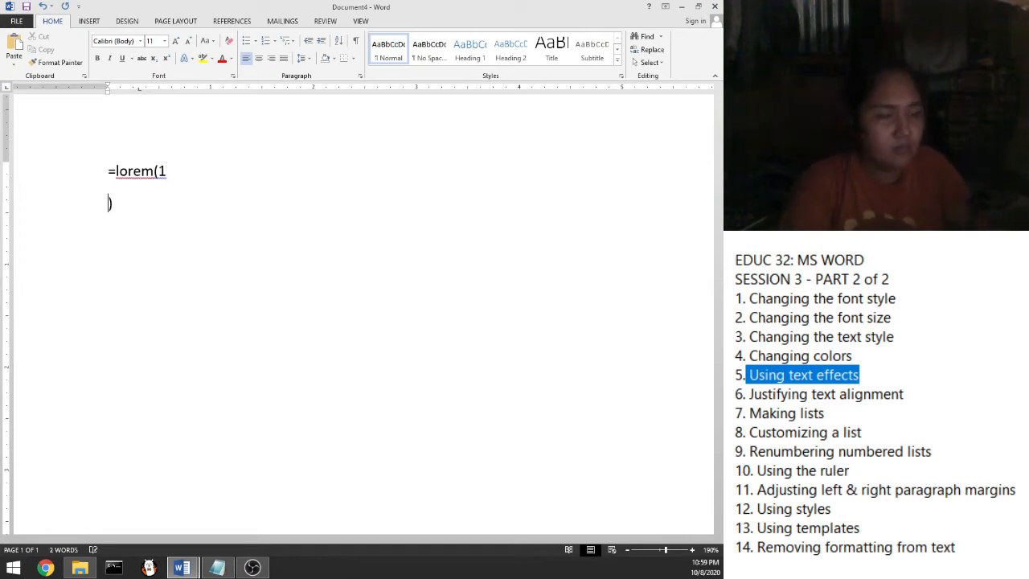
pyautogui.press('BackSpace')
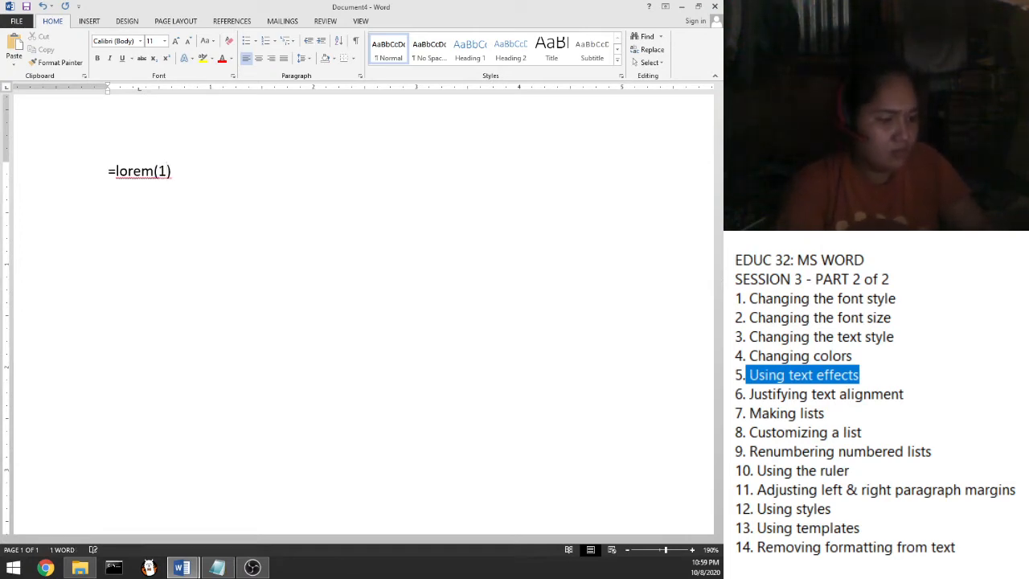
pyautogui.press('Return')
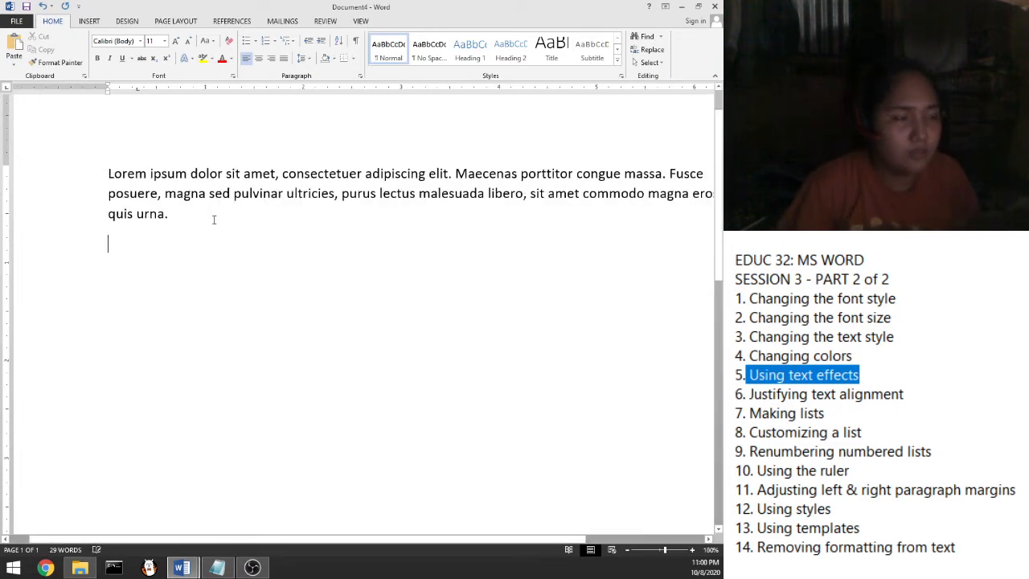
pyautogui.scroll(-1, 225, 234)
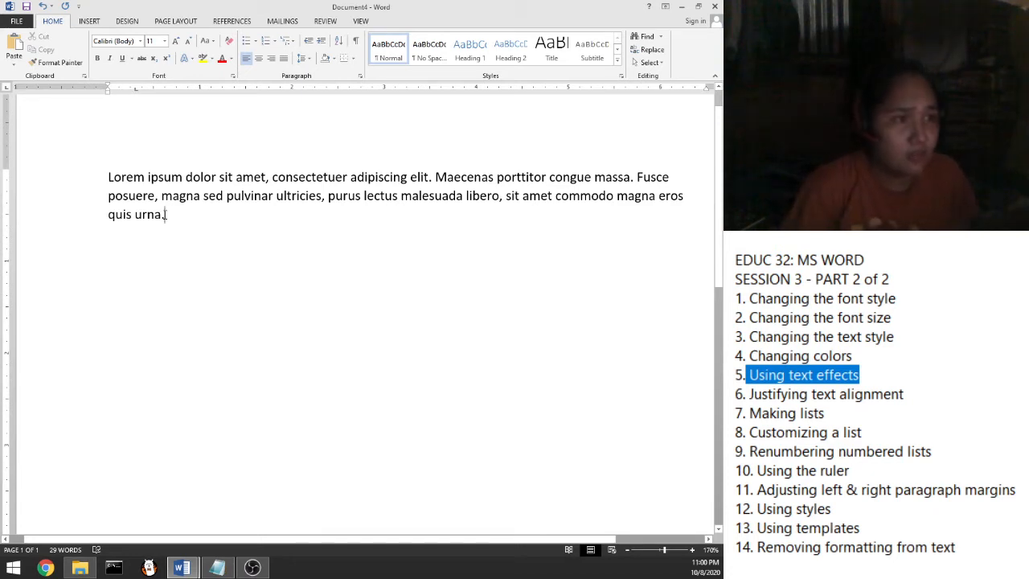
pyautogui.moveTo(165, 214); pyautogui.dragTo(111, 177)
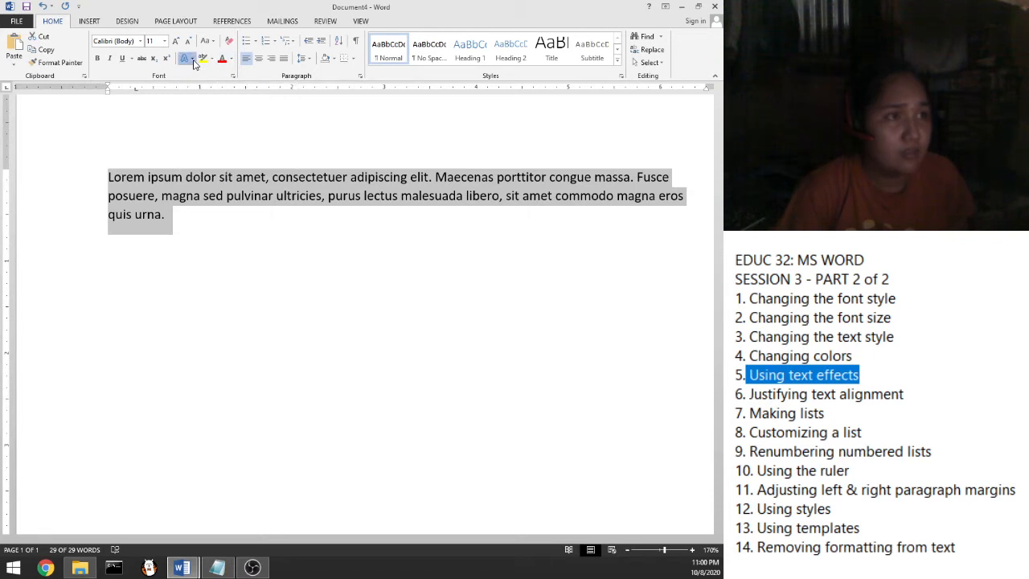
# Apply a gold effect from the Text Effects gallery to the Lorem ipsum paragraph
pyautogui.click(193, 62)
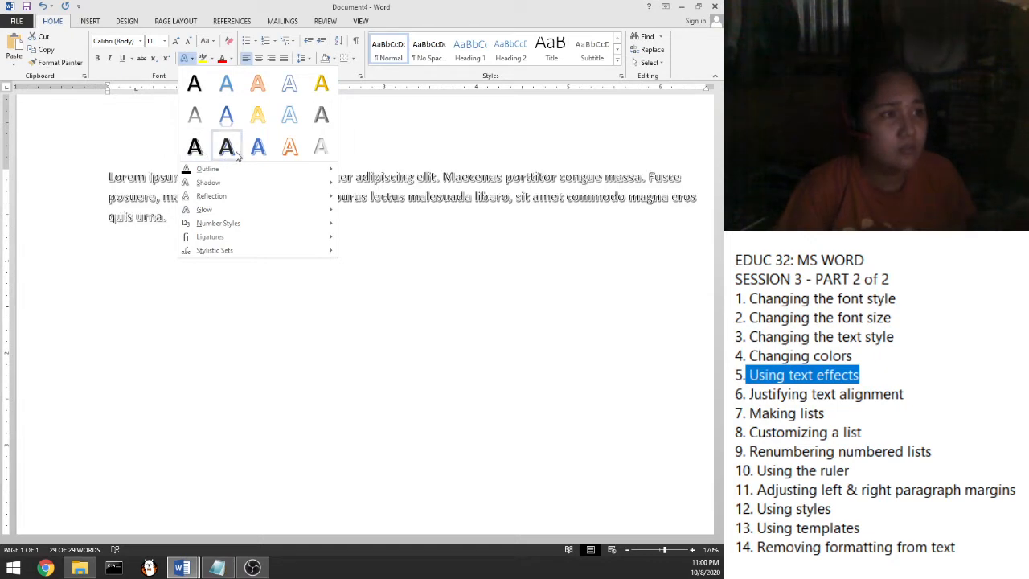
pyautogui.click(322, 117)
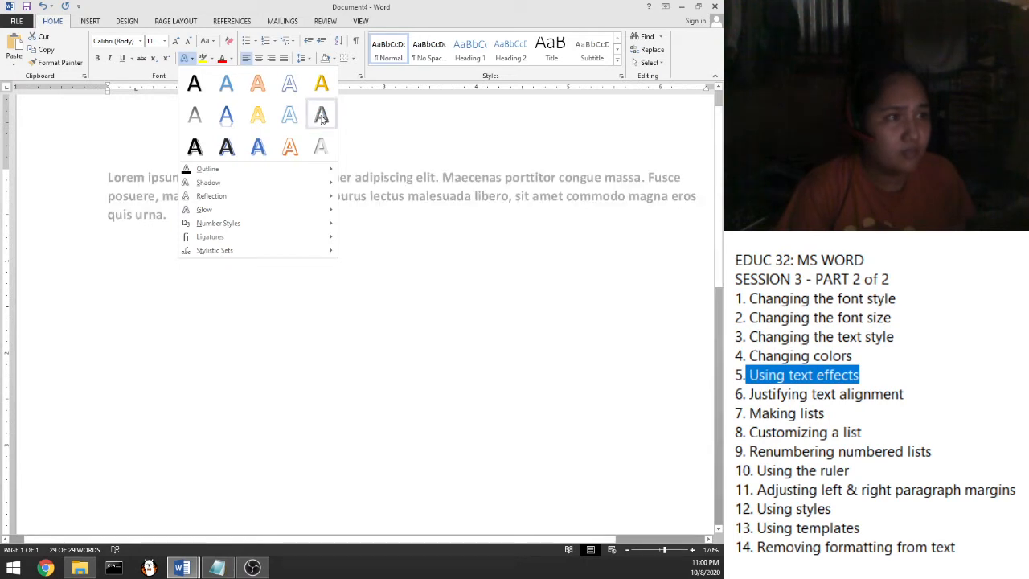
pyautogui.press('Escape')
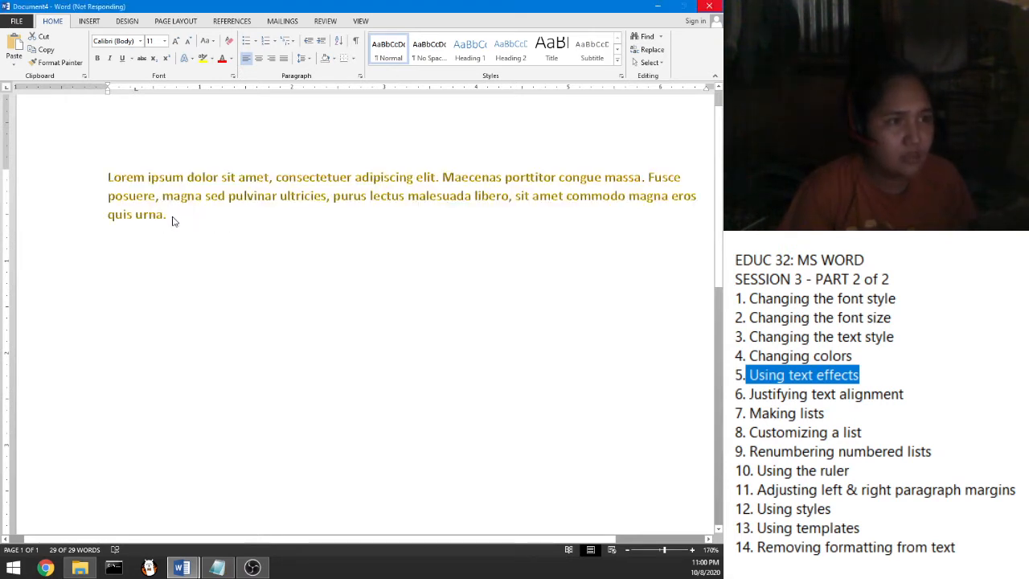
pyautogui.scroll(2, 172, 217)
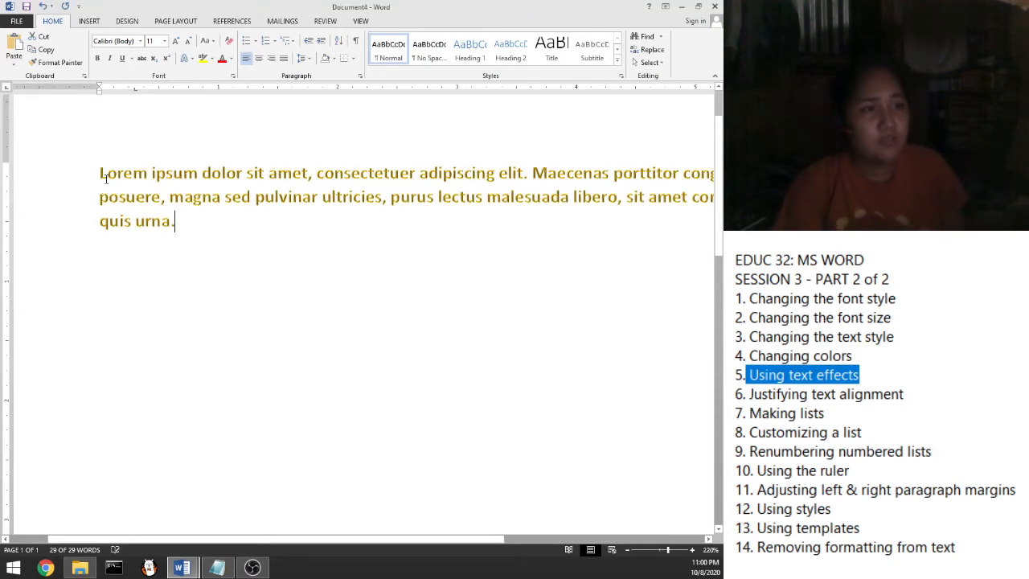
# Enlarge the gold Lorem ipsum paragraph to 30-point text and open the Text Effects gallery
pyautogui.tripleClick(105, 175)
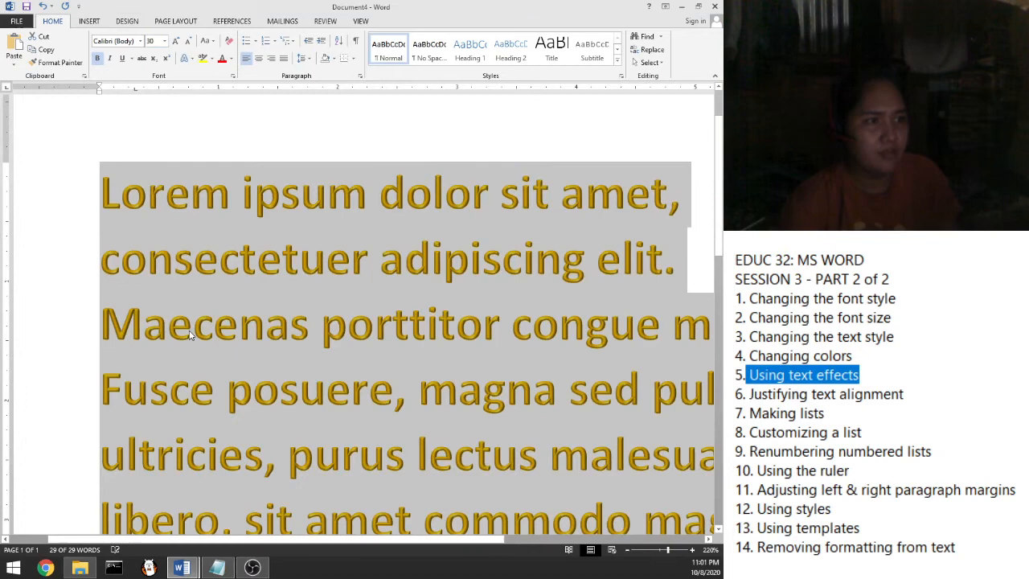
pyautogui.click(188, 215)
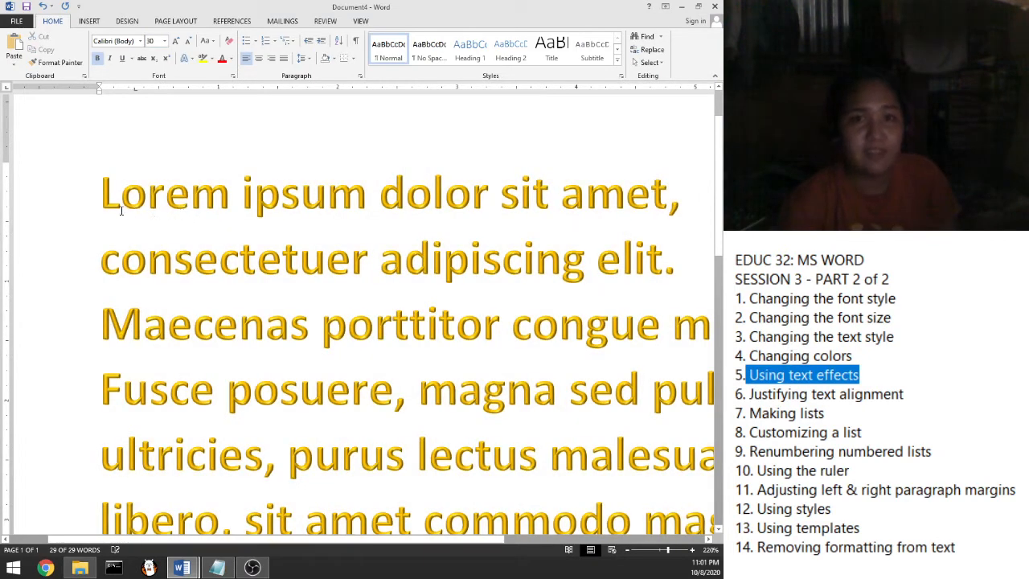
pyautogui.moveTo(101, 196); pyautogui.dragTo(380, 356)
pyautogui.click(498, 321)
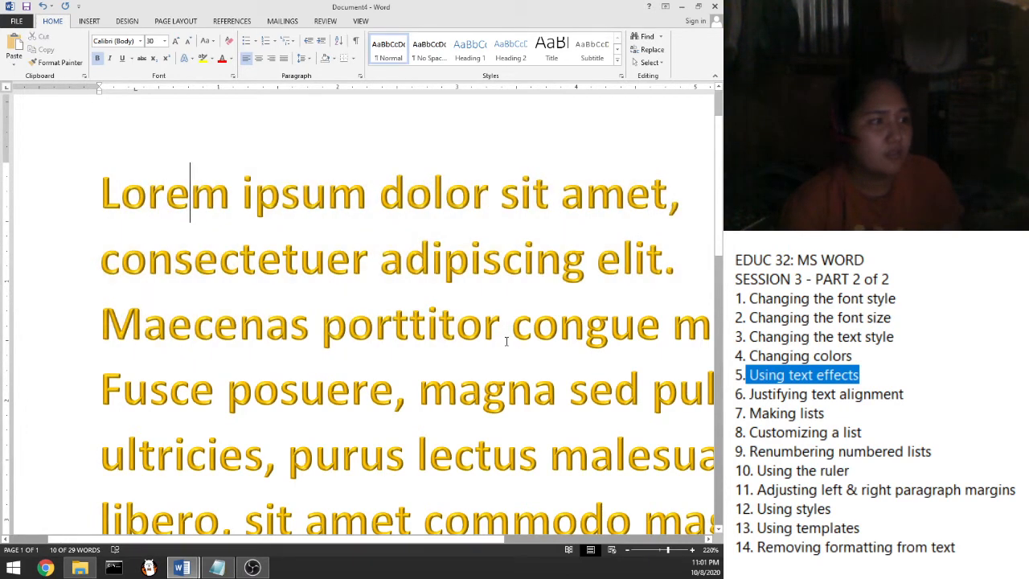
pyautogui.click(190, 61)
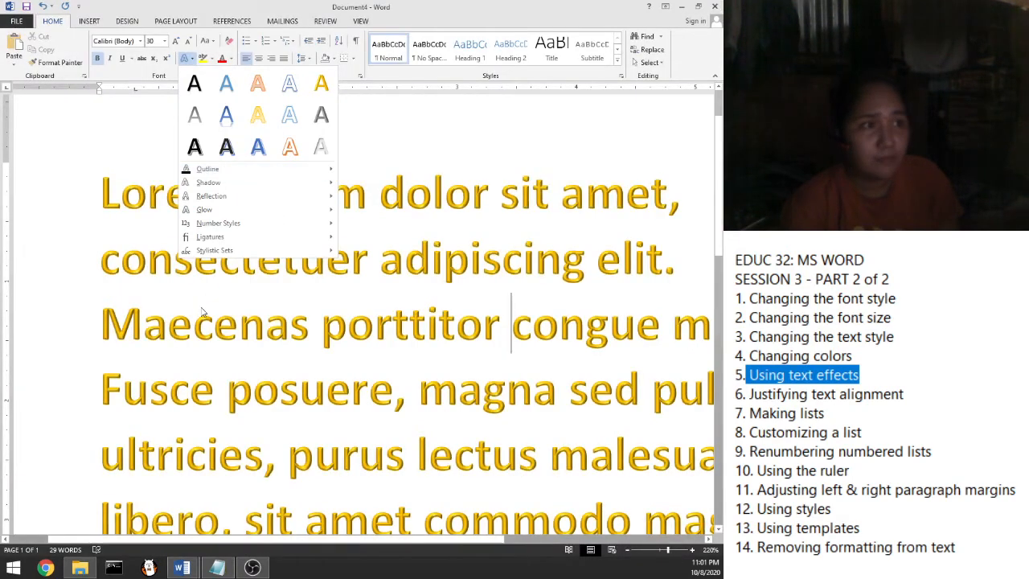
# Give Lorem through magna a blue gradient reflection effect, then mark Justifying text alignment in the notes
pyautogui.click(129, 195)
pyautogui.moveTo(101, 193); pyautogui.dragTo(557, 410)
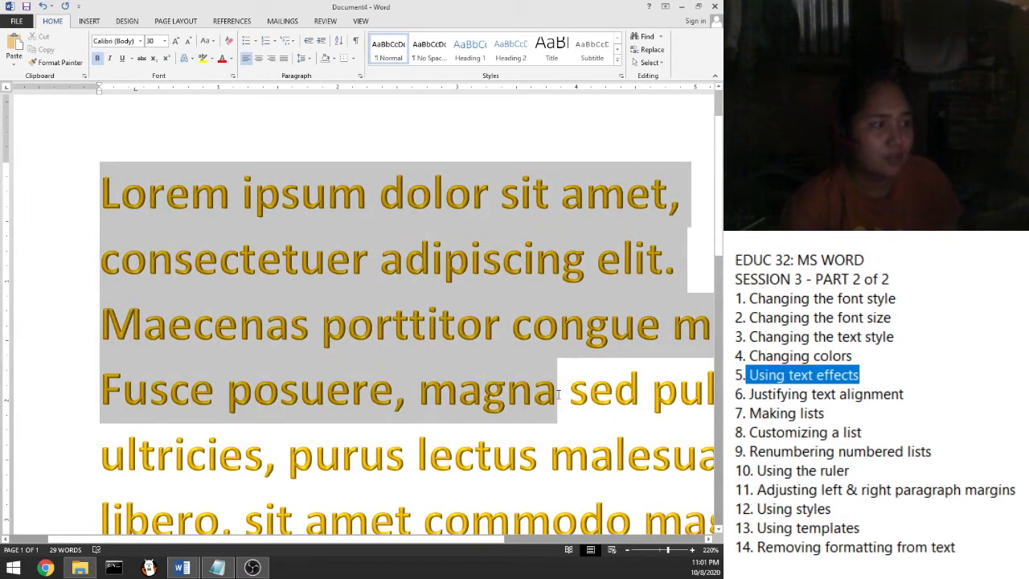
pyautogui.click(193, 59)
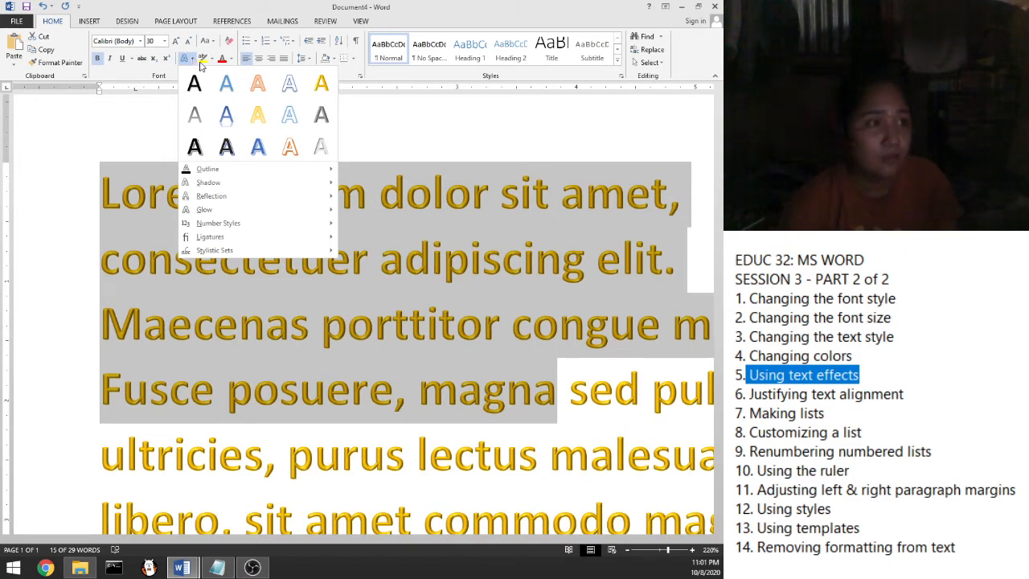
pyautogui.click(228, 137)
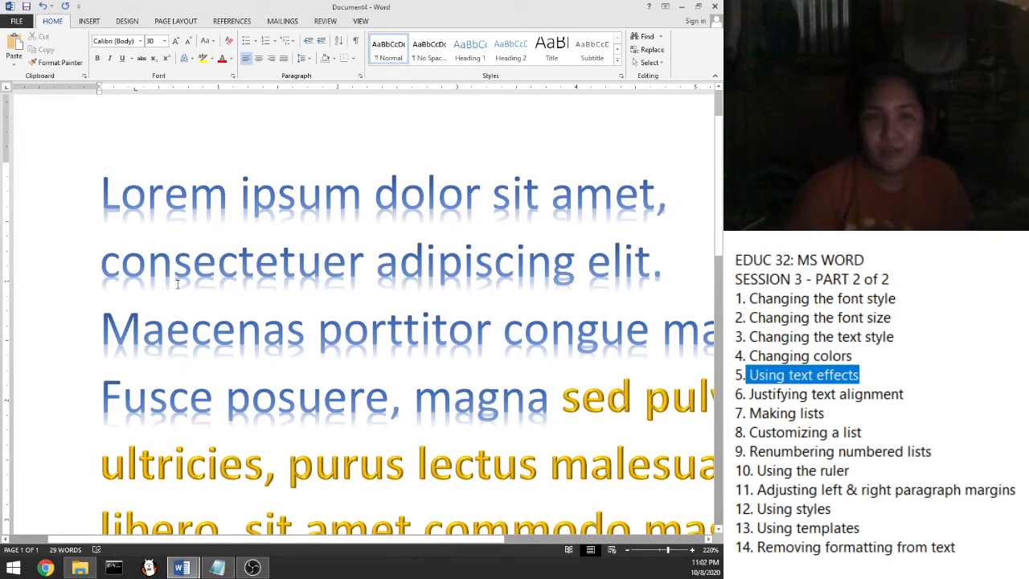
pyautogui.click(787, 413)
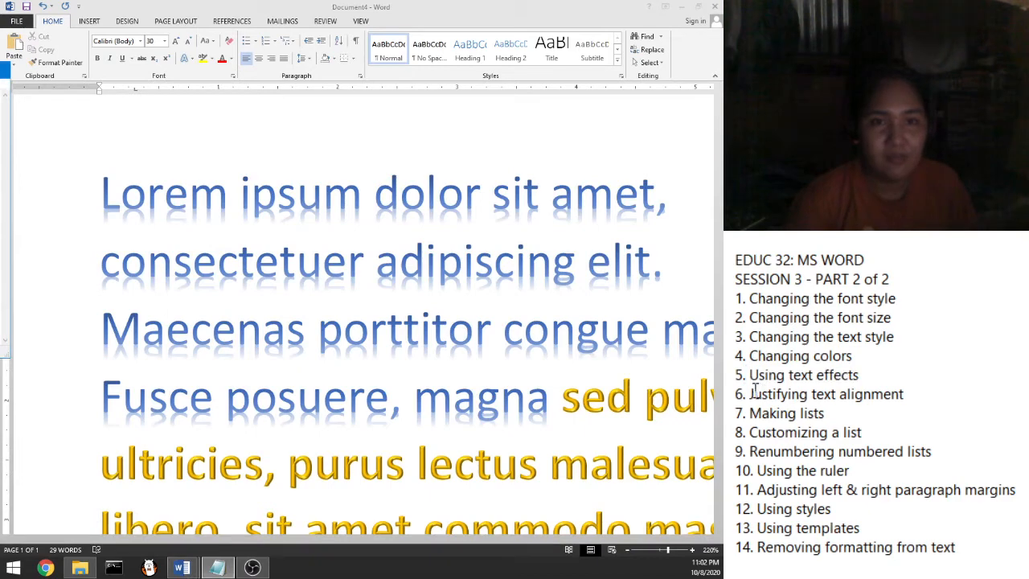
pyautogui.moveTo(750, 394); pyautogui.dragTo(906, 394)
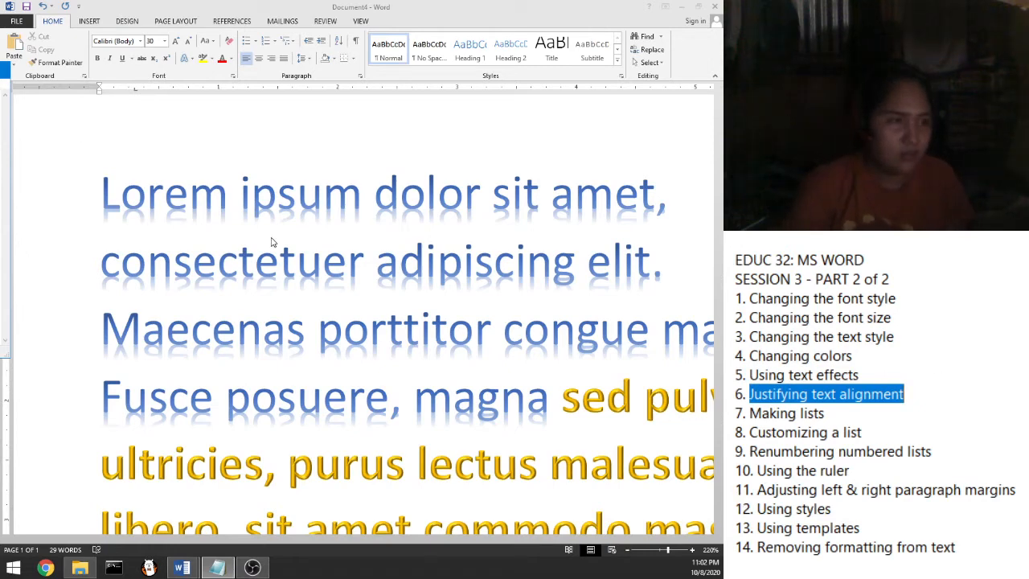
# Switch to the Teaching.docx article 'Teaching: Just Like Performing Magic' from the Word taskbar preview
pyautogui.scroll(-1, 271, 241)
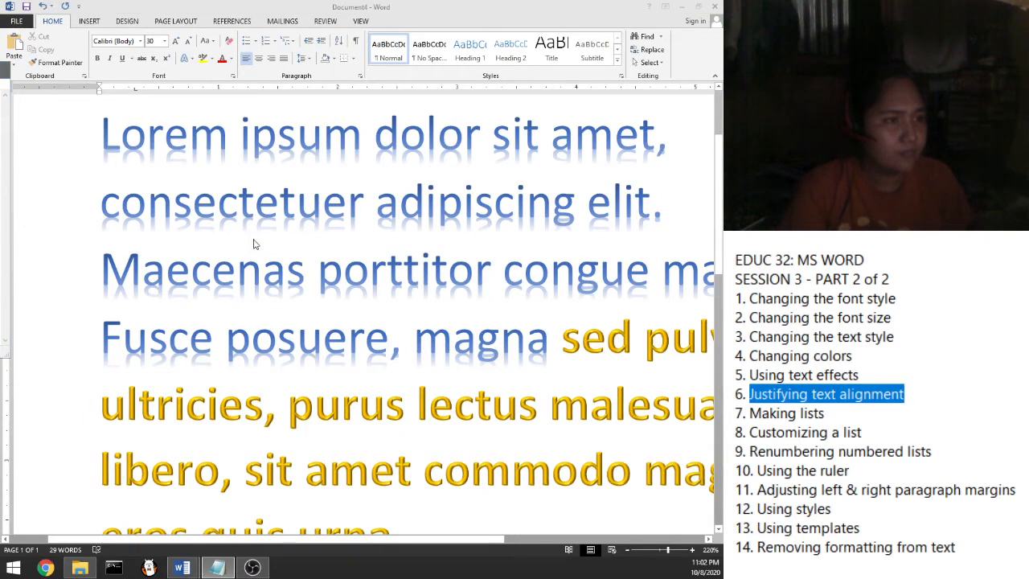
pyautogui.scroll(-1, 254, 243)
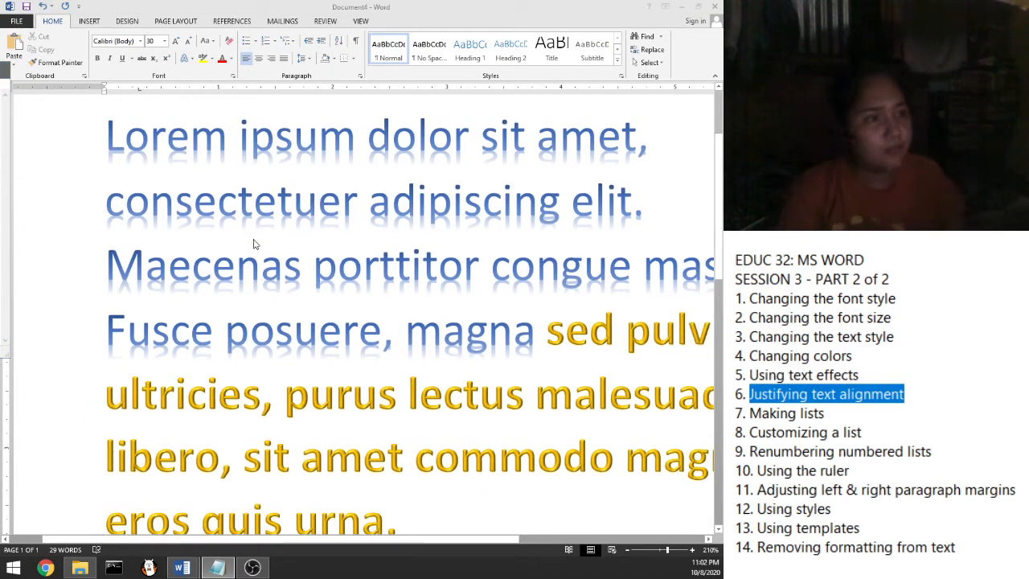
pyautogui.scroll(-2, 277, 244)
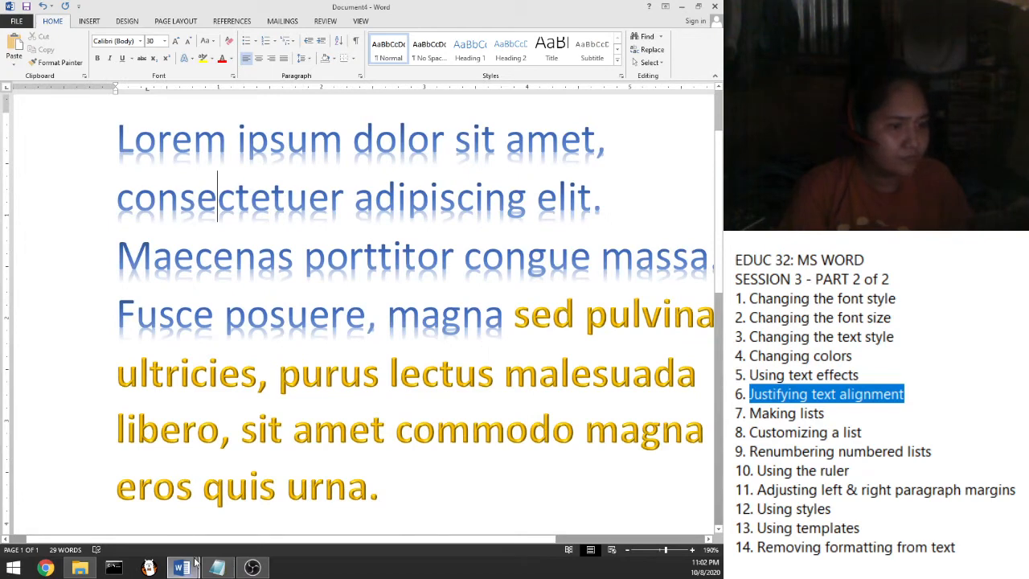
pyautogui.moveTo(188, 571)
pyautogui.click(164, 515)
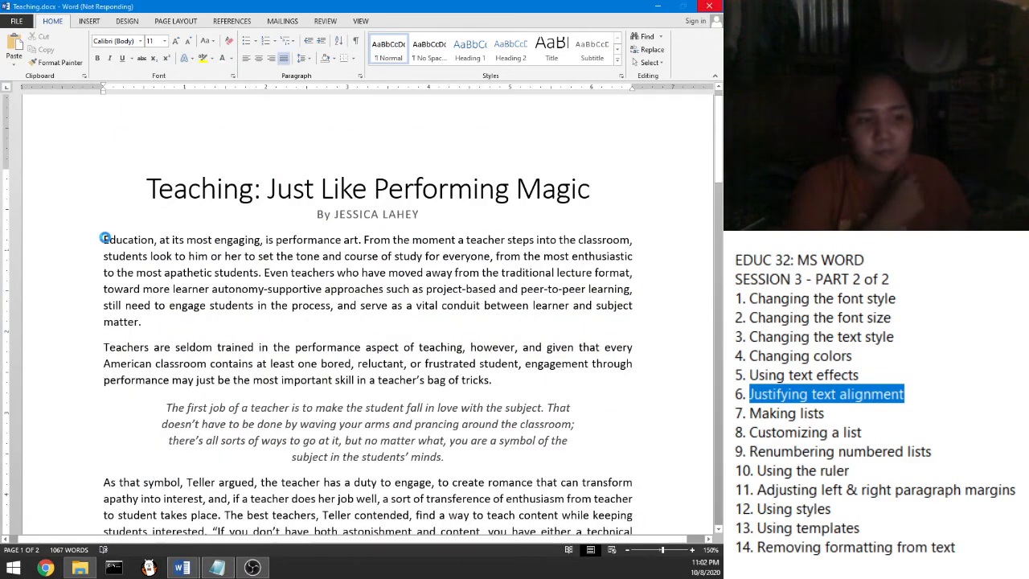
# Select the Teaching article's first two paragraphs to copy them
pyautogui.moveTo(103, 239); pyautogui.dragTo(501, 388)
pyautogui.hotkey('ctrl', 'c')
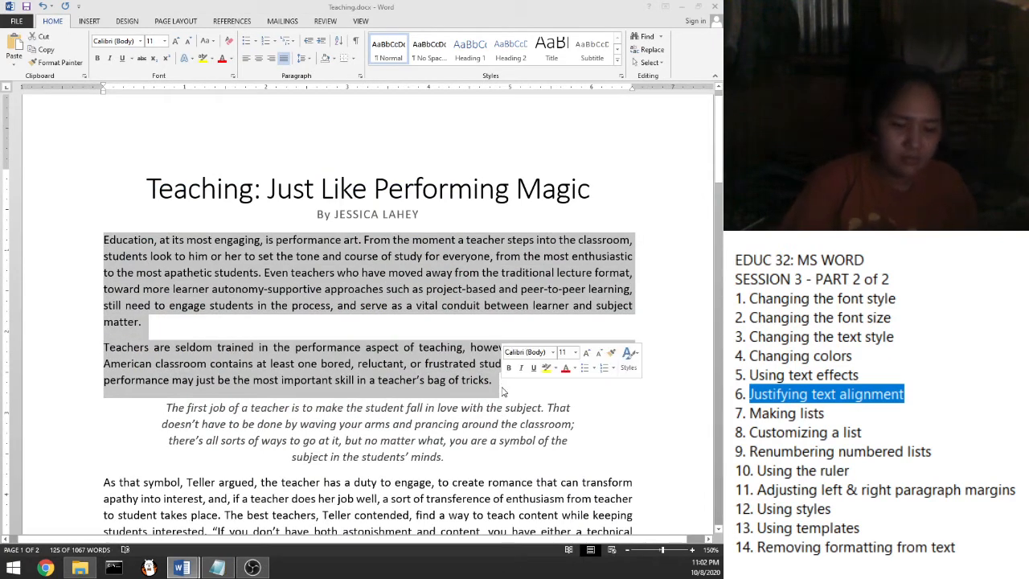
pyautogui.click(683, 8)
pyautogui.click(684, 8)
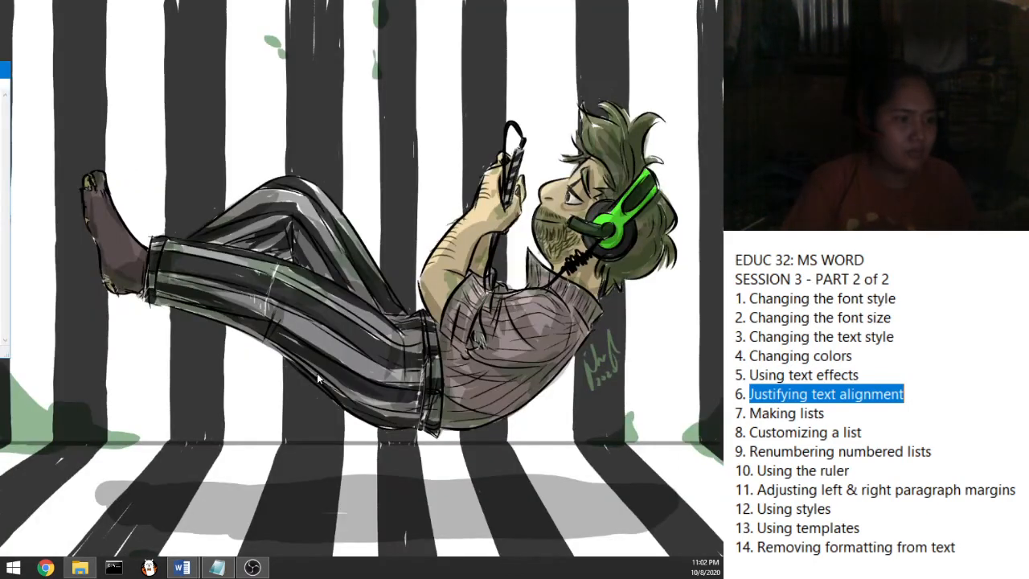
# In Document4, replace all the lorem ipsum text with the pasted article paragraphs
pyautogui.moveTo(184, 569)
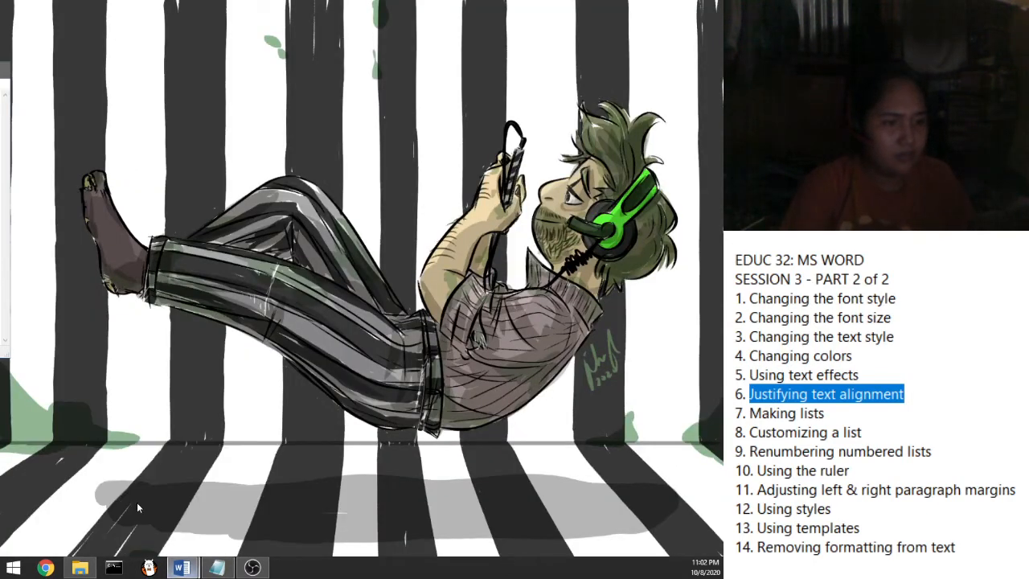
pyautogui.click(137, 502)
pyautogui.hotkey('ctrl', 'a')
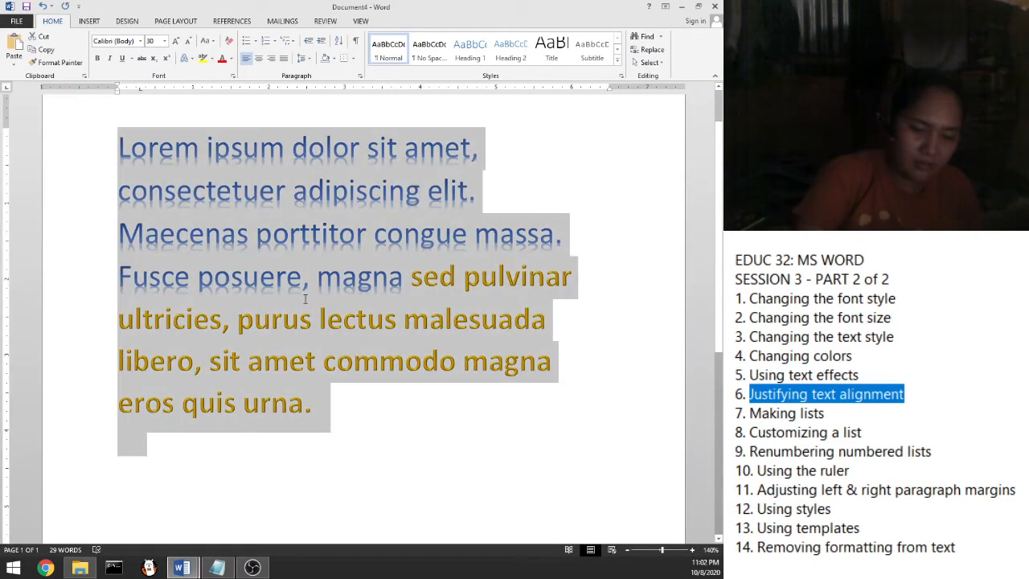
pyautogui.press('Delete')
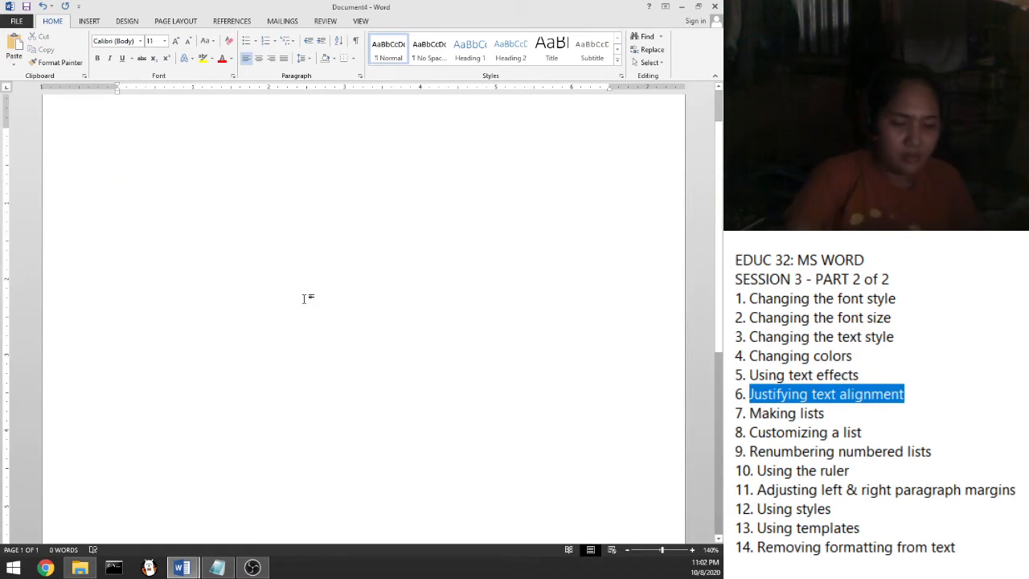
pyautogui.hotkey('ctrl', 'v')
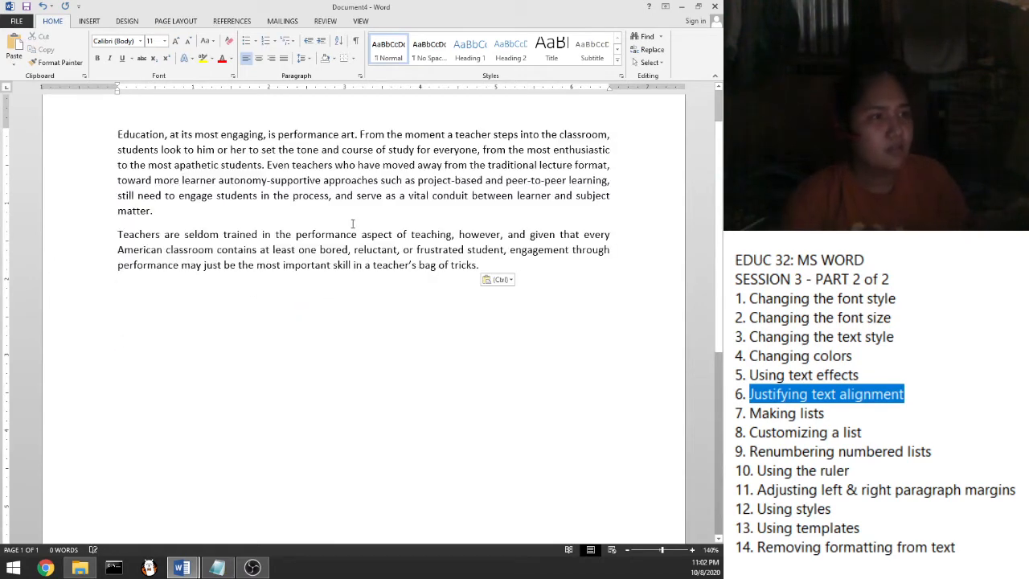
# Select all of Document4's text, covering both pasted Teaching paragraphs
pyautogui.scroll(1, 321, 239)
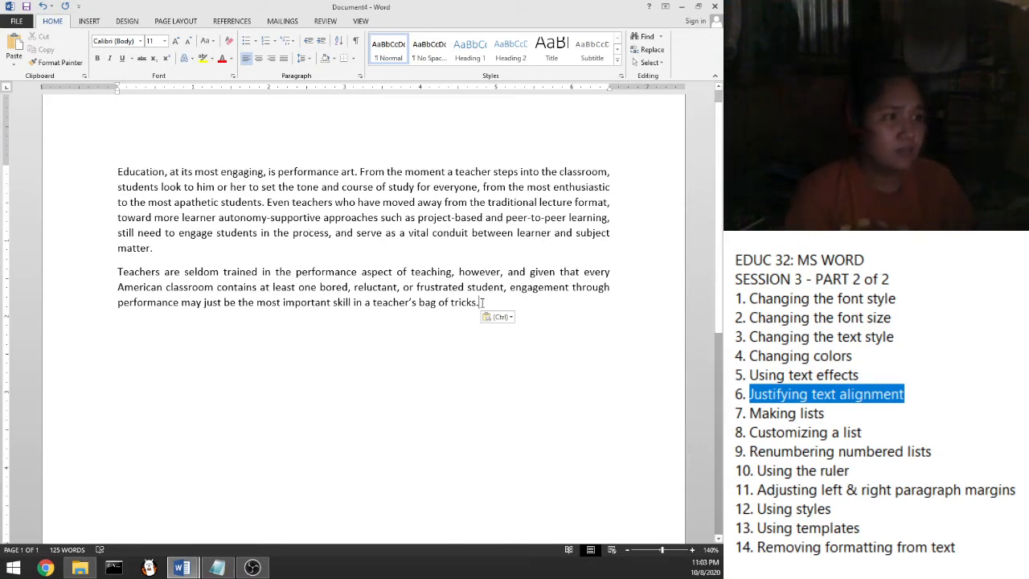
pyautogui.moveTo(482, 303); pyautogui.dragTo(110, 169)
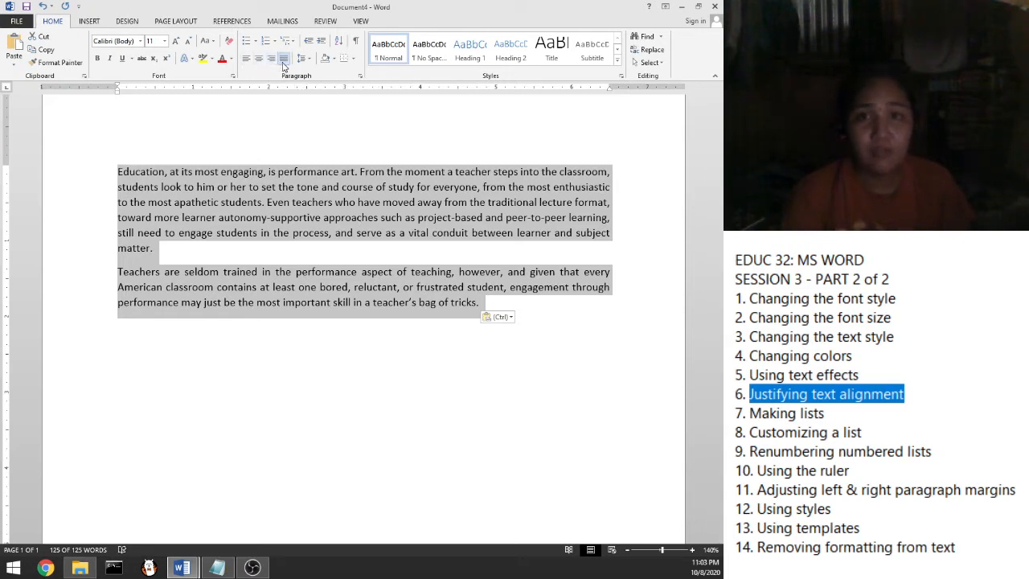
pyautogui.click(270, 269)
pyautogui.moveTo(463, 303); pyautogui.dragTo(131, 173)
pyautogui.click(124, 172)
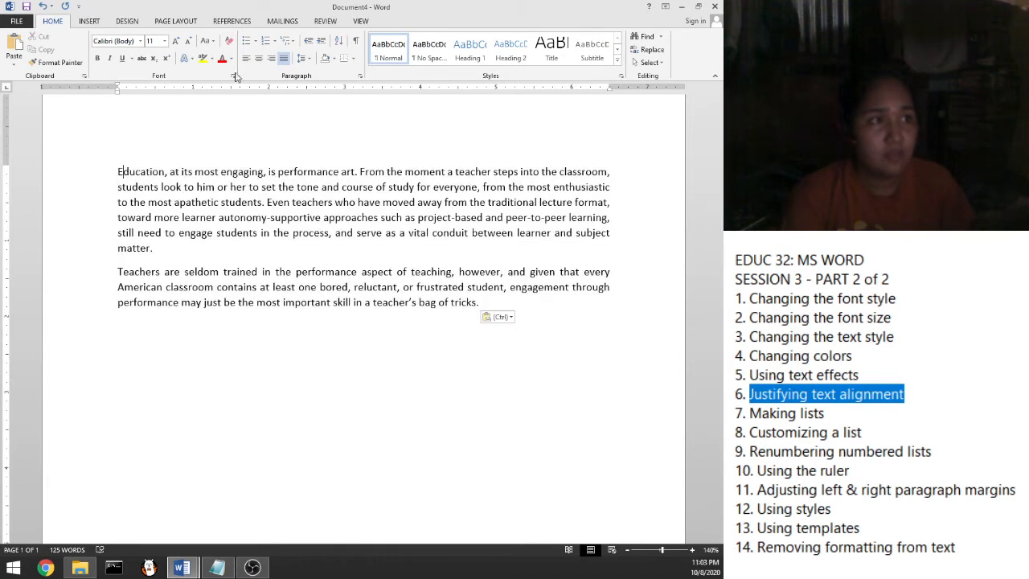
pyautogui.hotkey('ctrl', 'a')
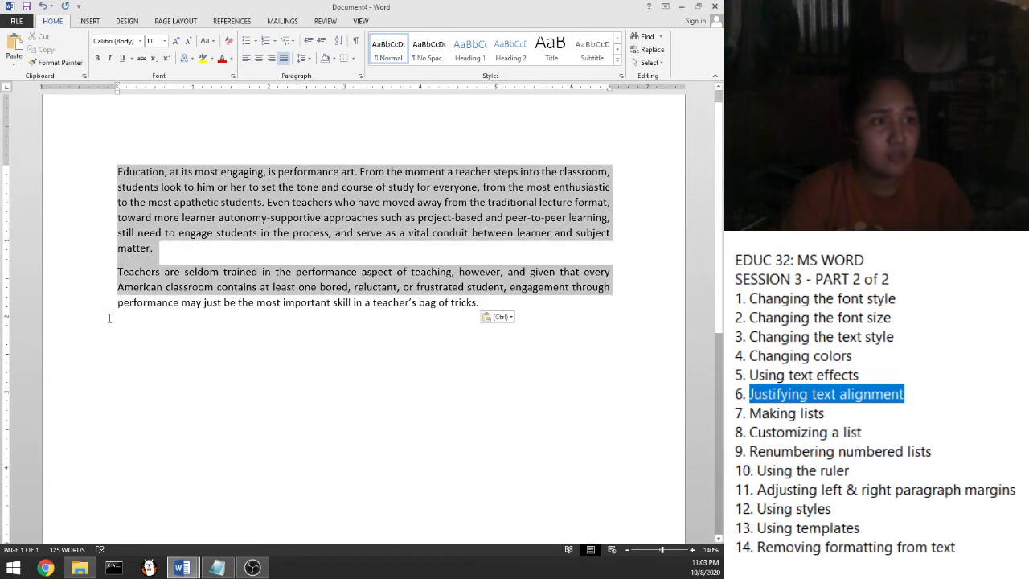
# Try left, justified and centered alignment on the two selected paragraphs
pyautogui.click(246, 59)
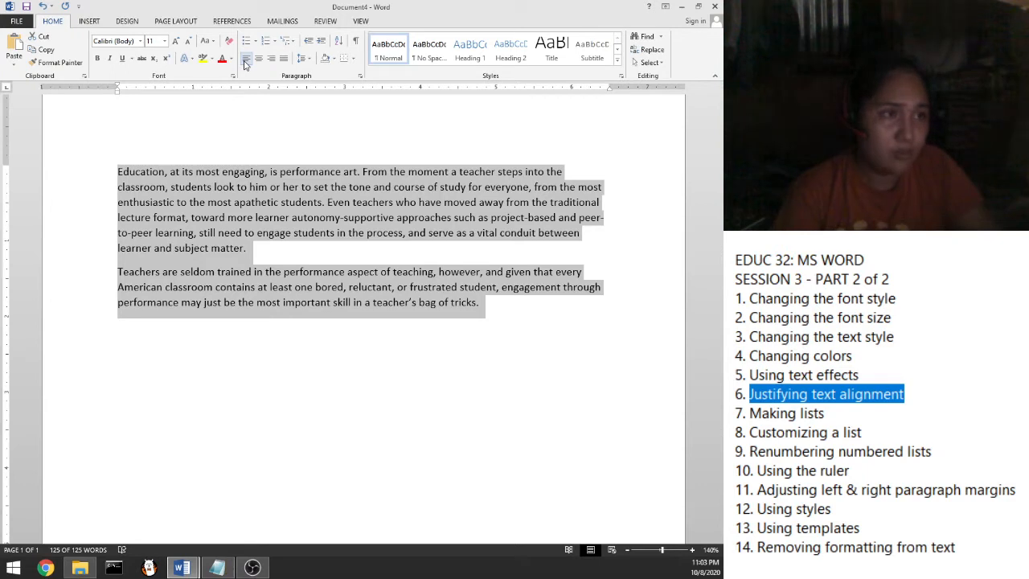
pyautogui.hotkey('ctrl', 'j')
pyautogui.click(245, 62)
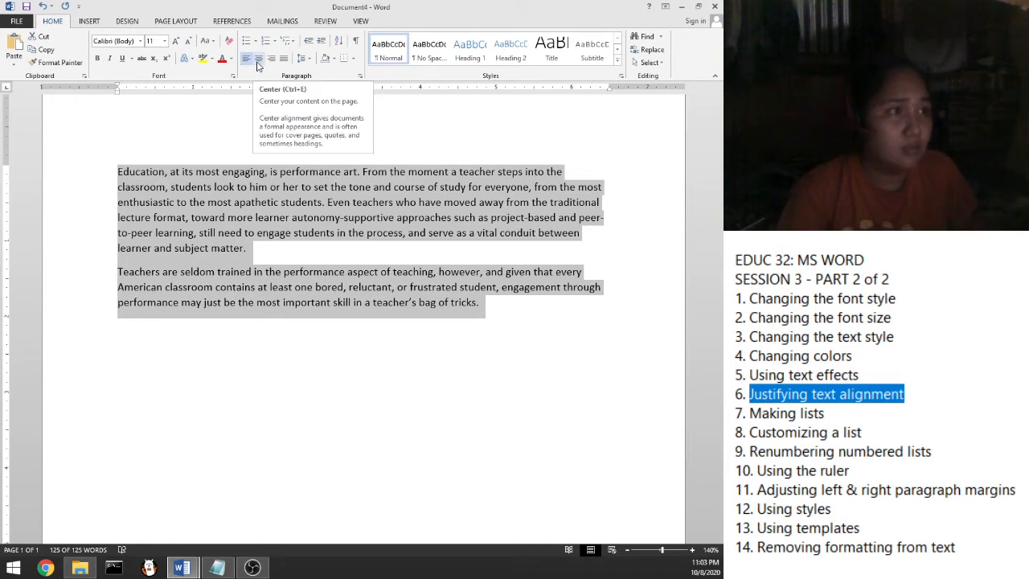
pyautogui.click(259, 64)
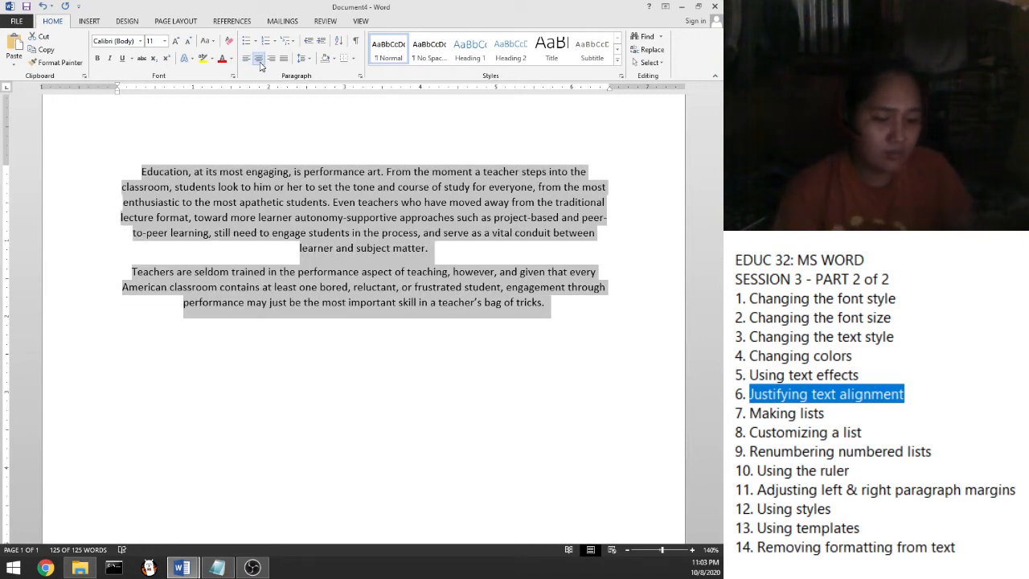
pyautogui.click(259, 64)
pyautogui.click(258, 64)
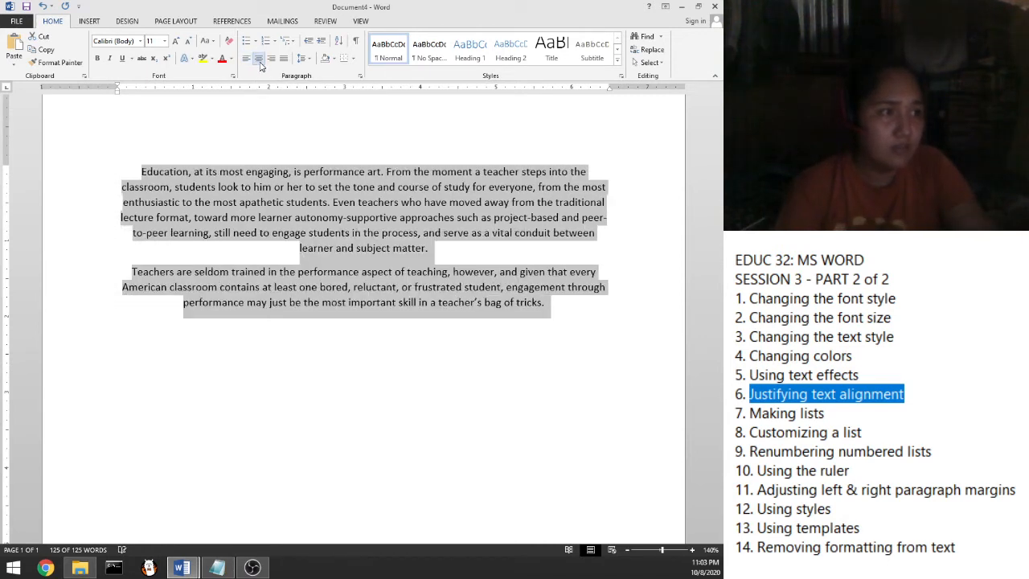
pyautogui.click(259, 64)
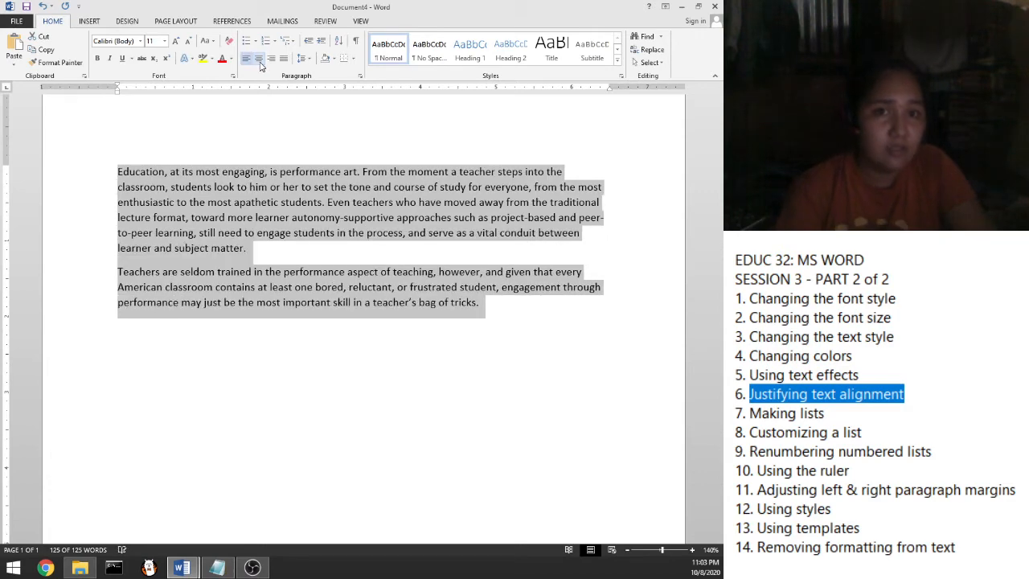
pyautogui.click(259, 64)
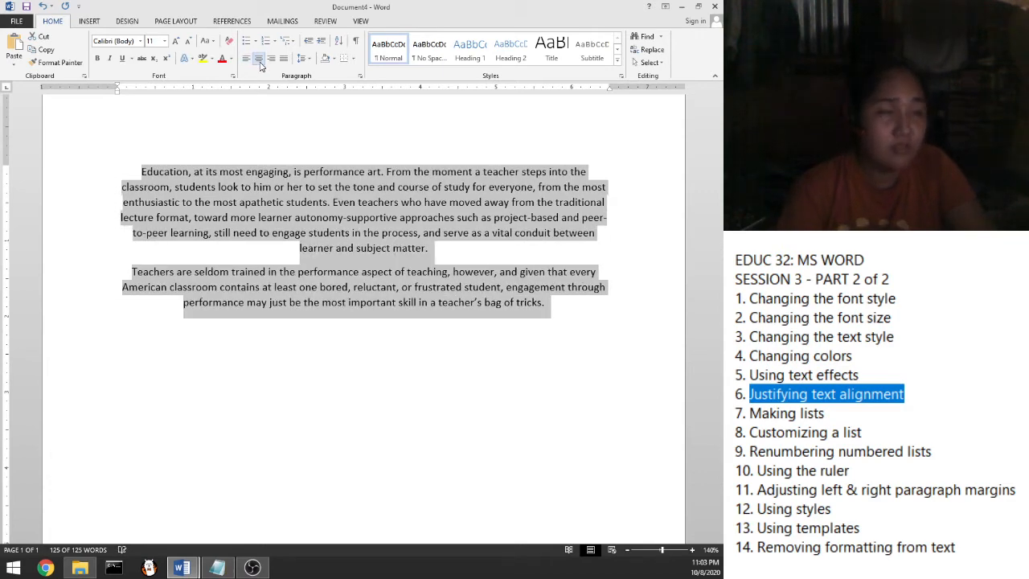
pyautogui.click(260, 64)
pyautogui.click(260, 64)
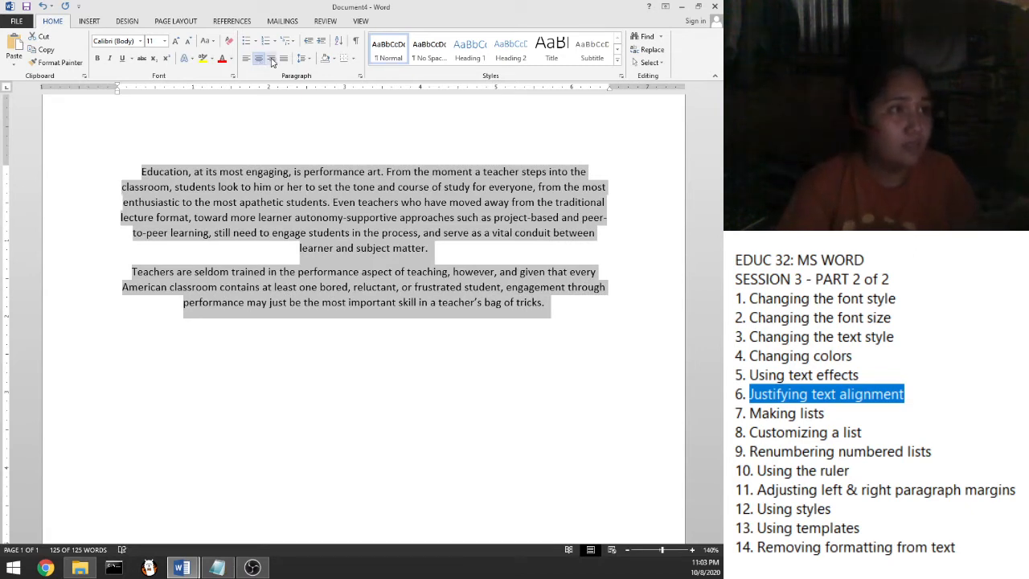
# Compare right and left alignment, then set both paragraphs to Justify
pyautogui.click(272, 60)
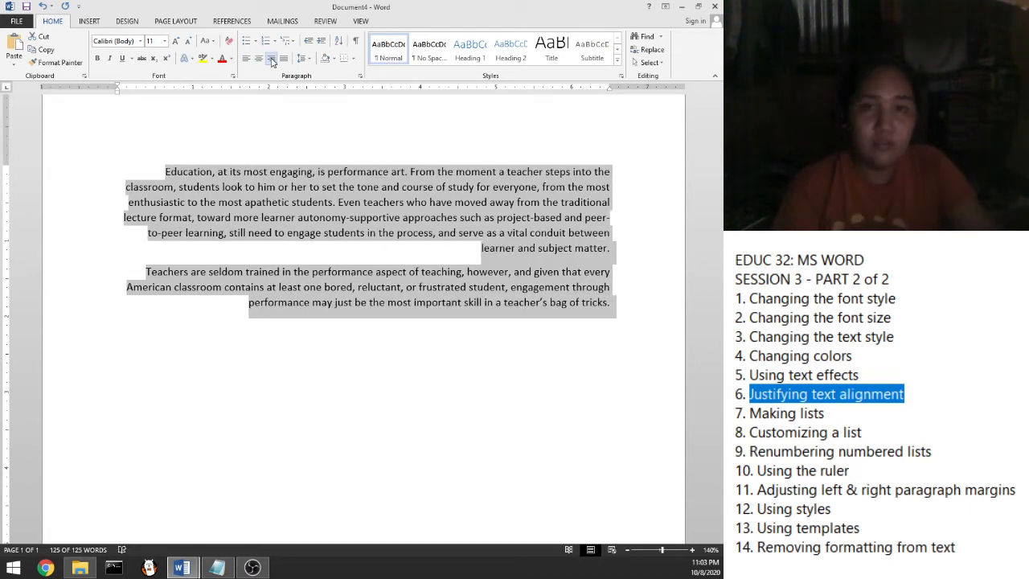
pyautogui.hotkey('ctrl', 'l')
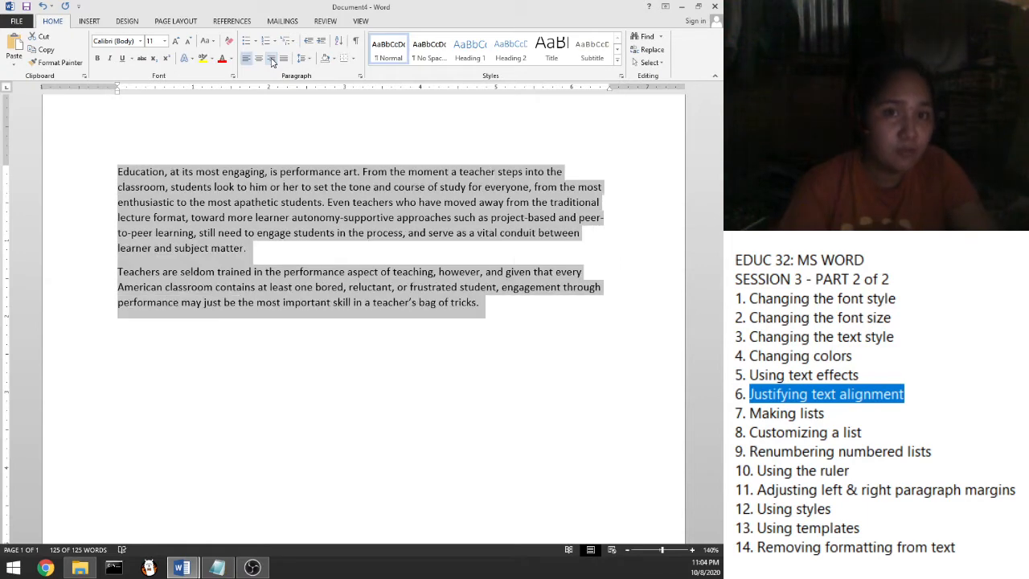
pyautogui.click(272, 60)
pyautogui.hotkey('ctrl', 'l')
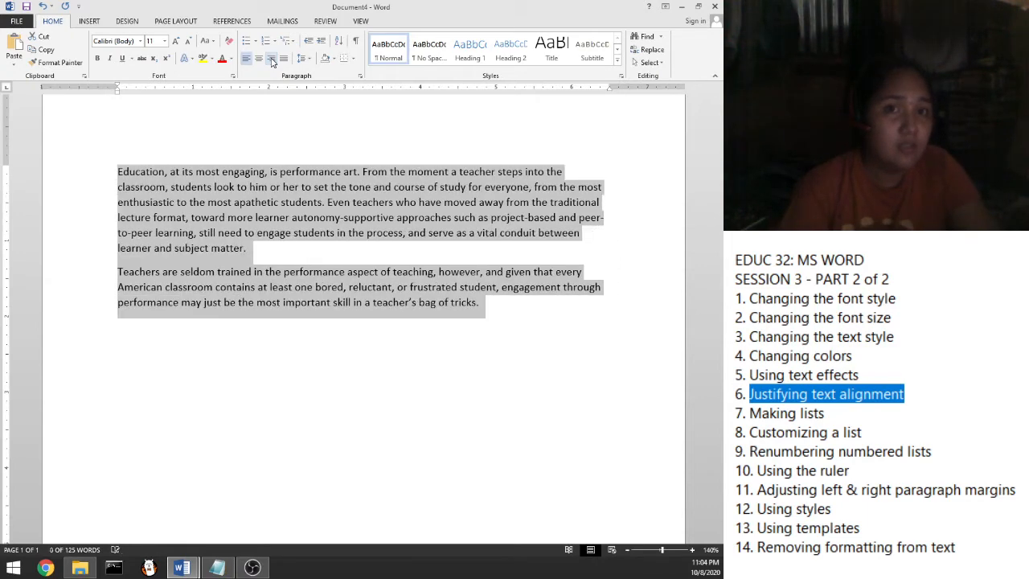
pyautogui.click(272, 60)
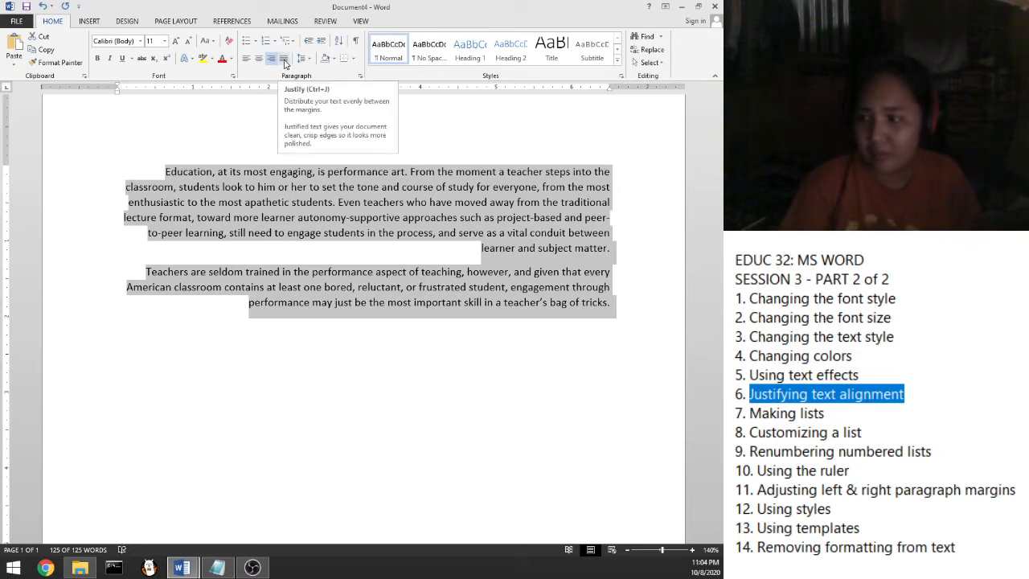
pyautogui.click(284, 64)
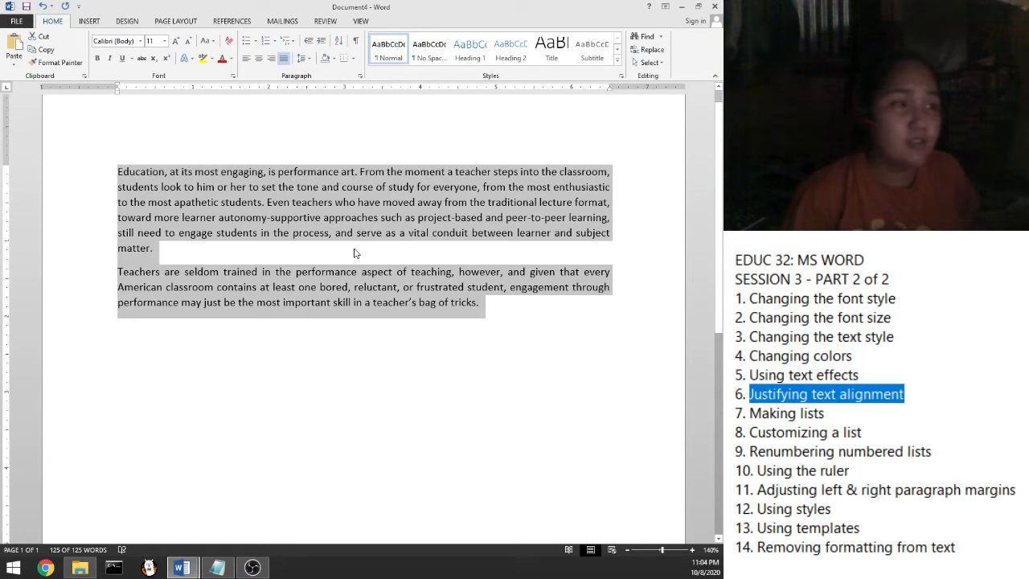
pyautogui.click(285, 61)
pyautogui.click(285, 61)
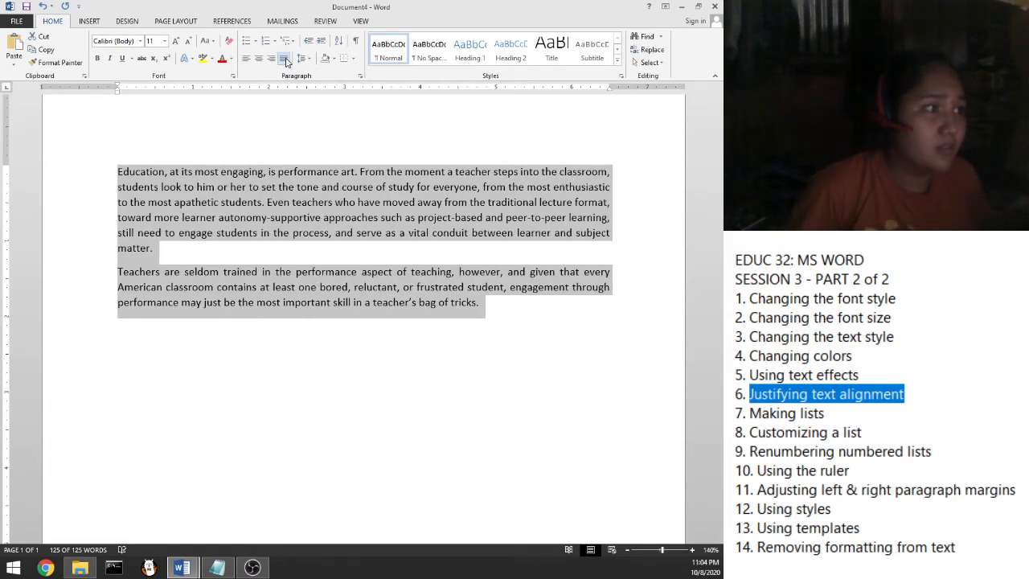
pyautogui.click(285, 61)
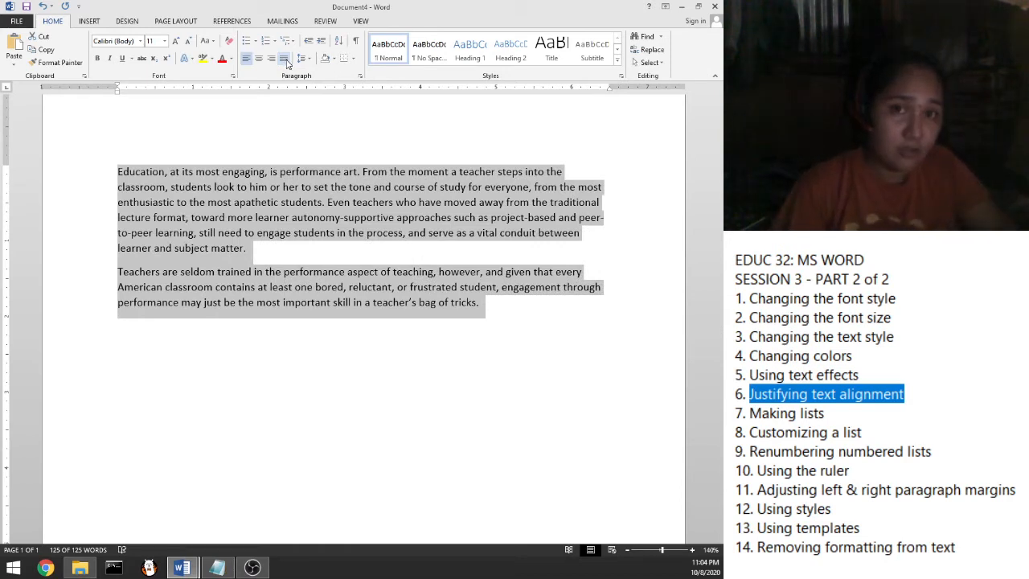
pyautogui.click(285, 61)
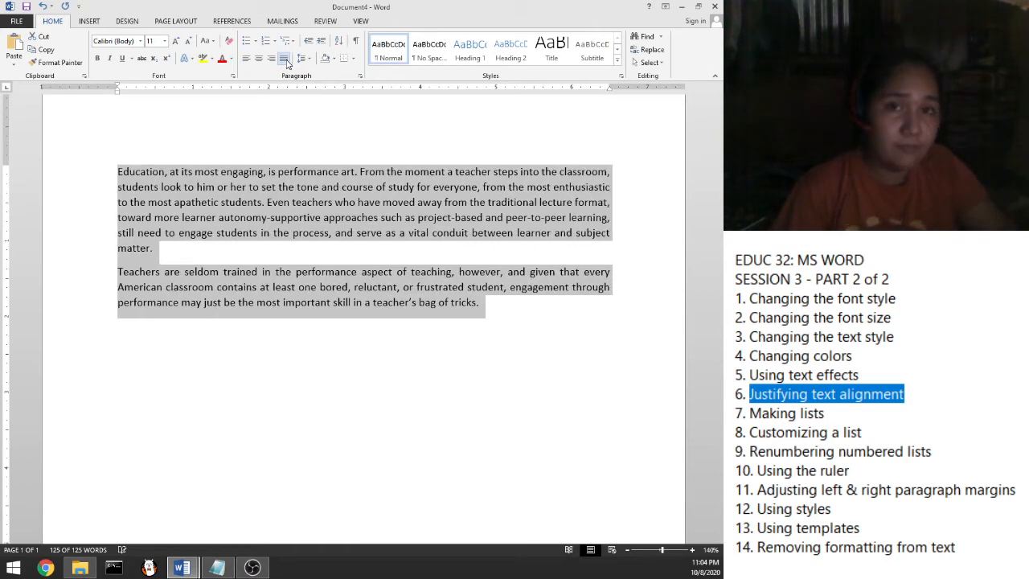
pyautogui.click(286, 61)
pyautogui.click(286, 61)
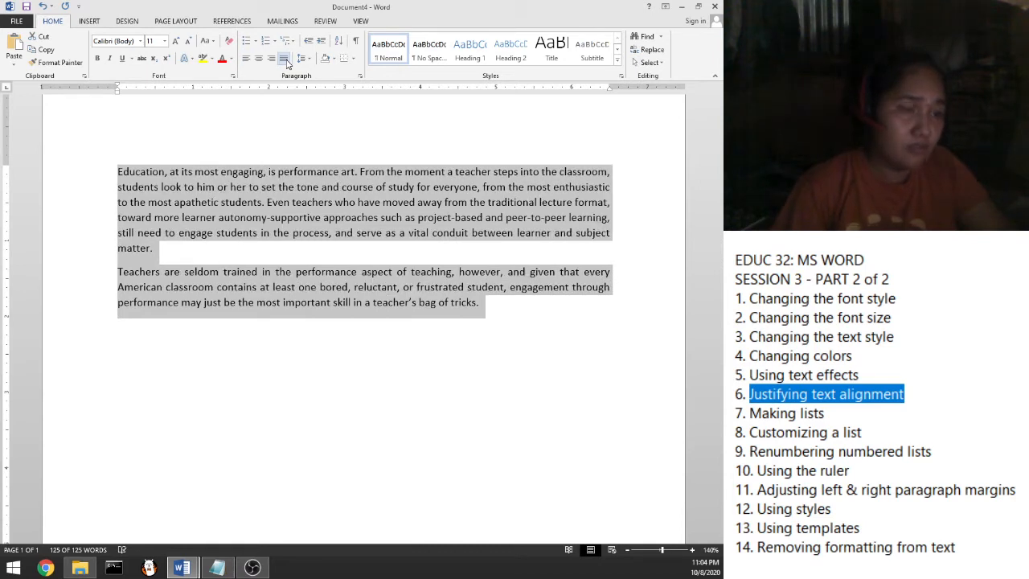
pyautogui.click(285, 61)
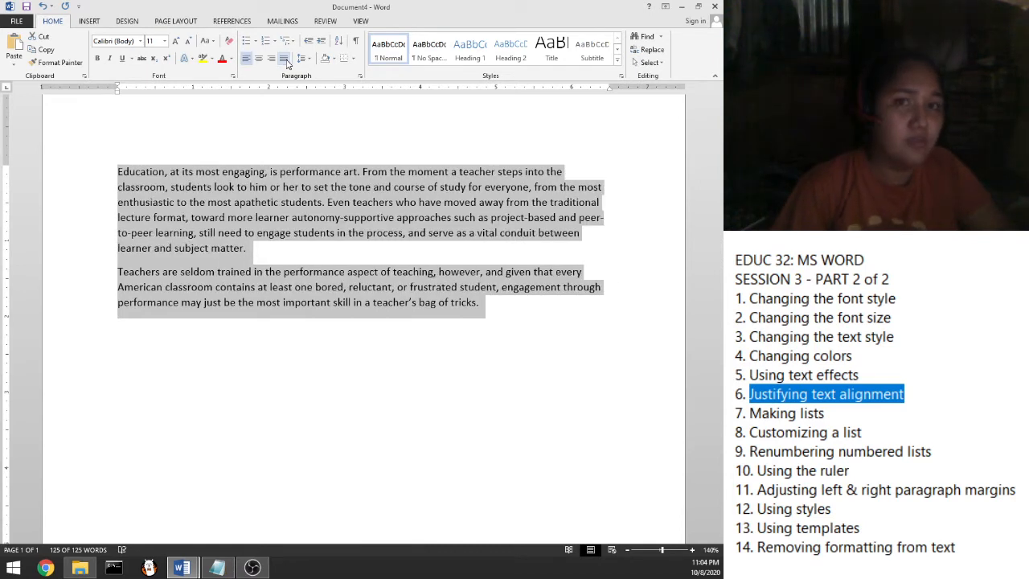
pyautogui.hotkey('ctrl', 'r')
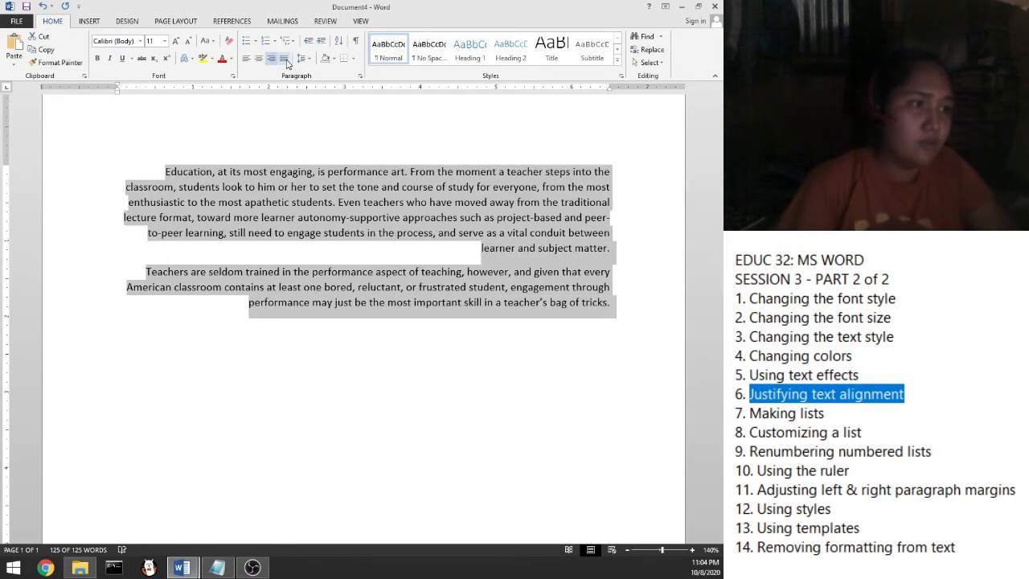
pyautogui.hotkey('ctrl', 'e')
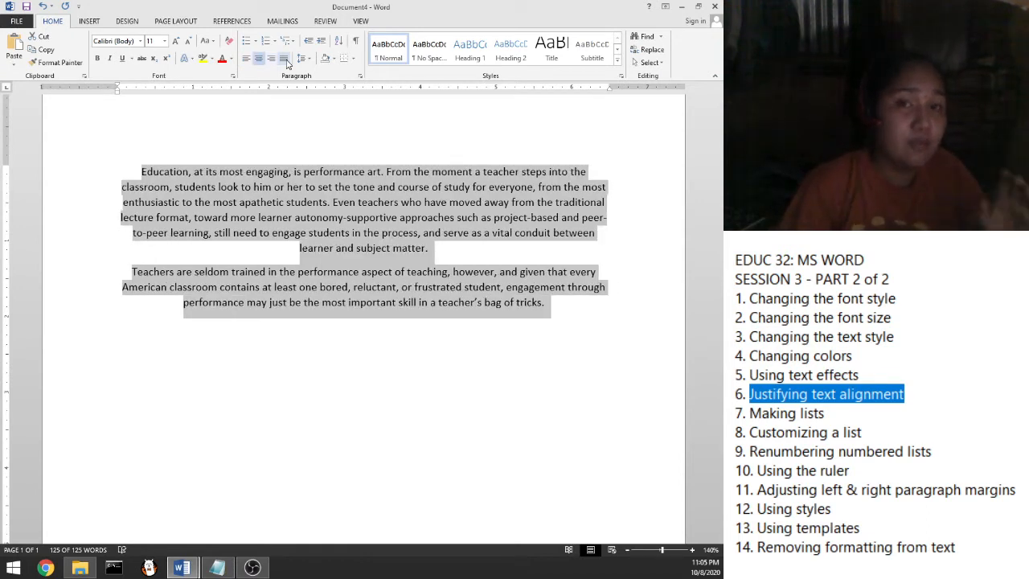
pyautogui.click(286, 61)
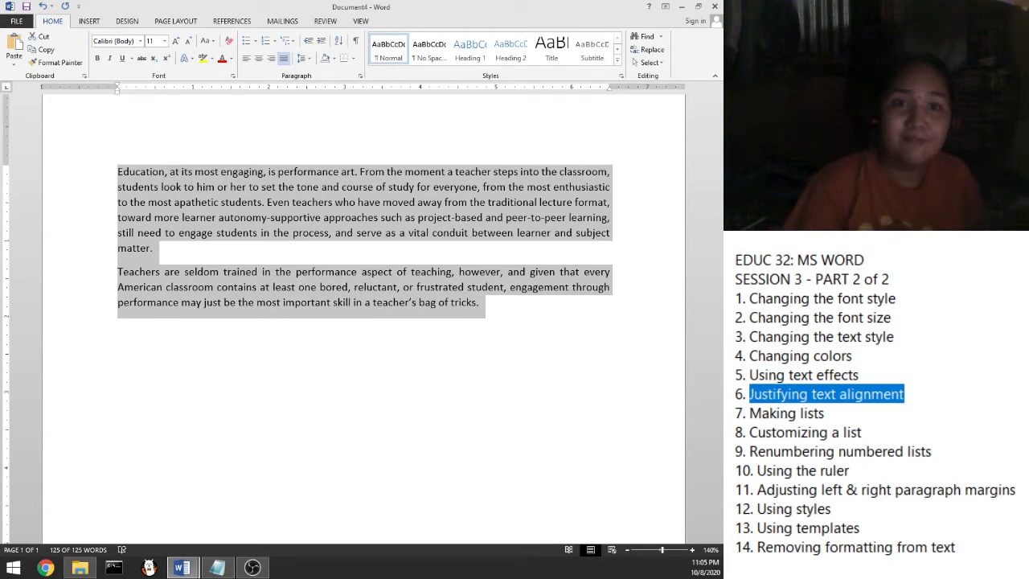
pyautogui.click(969, 396)
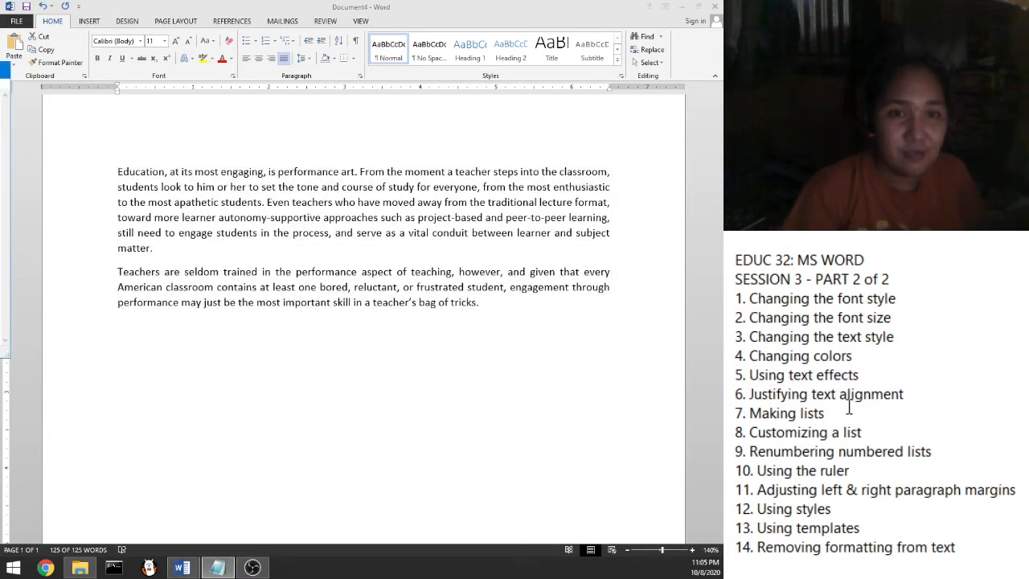
# Delete both Teaching paragraphs from Document4, leaving a blank page
pyautogui.moveTo(827, 413); pyautogui.dragTo(749, 414)
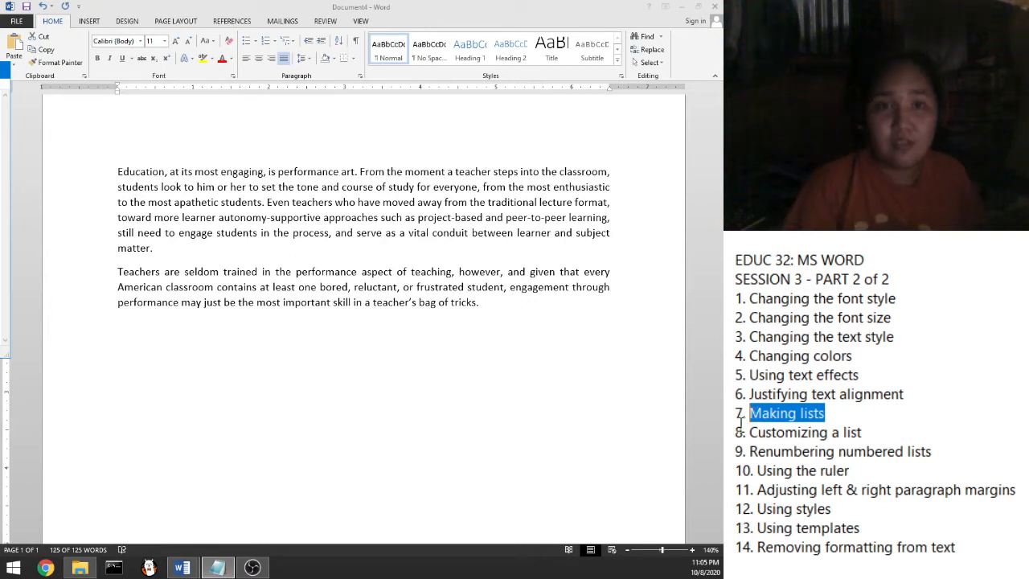
pyautogui.click(483, 314)
pyautogui.hotkey('ctrl', 'a')
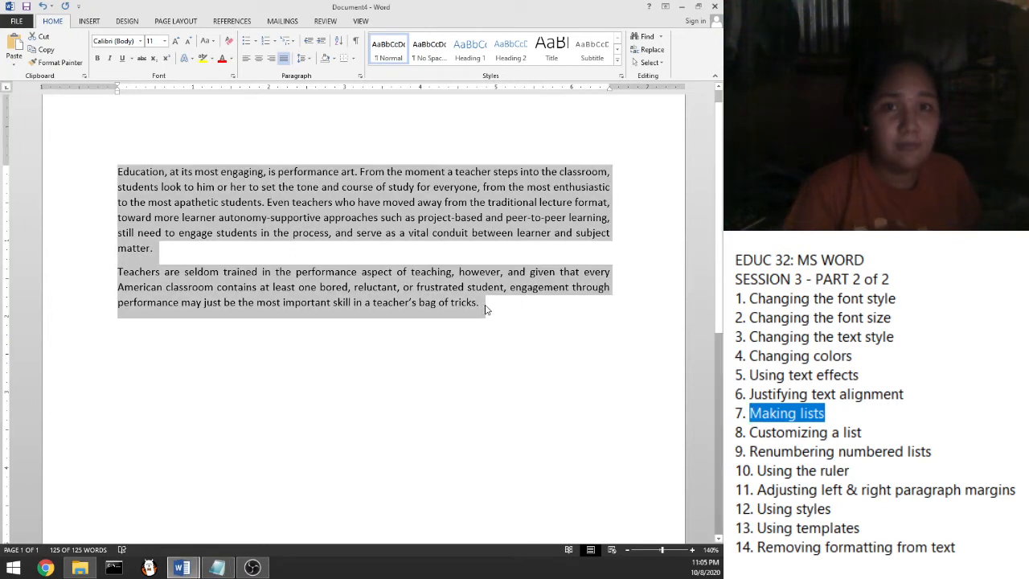
pyautogui.click(490, 306)
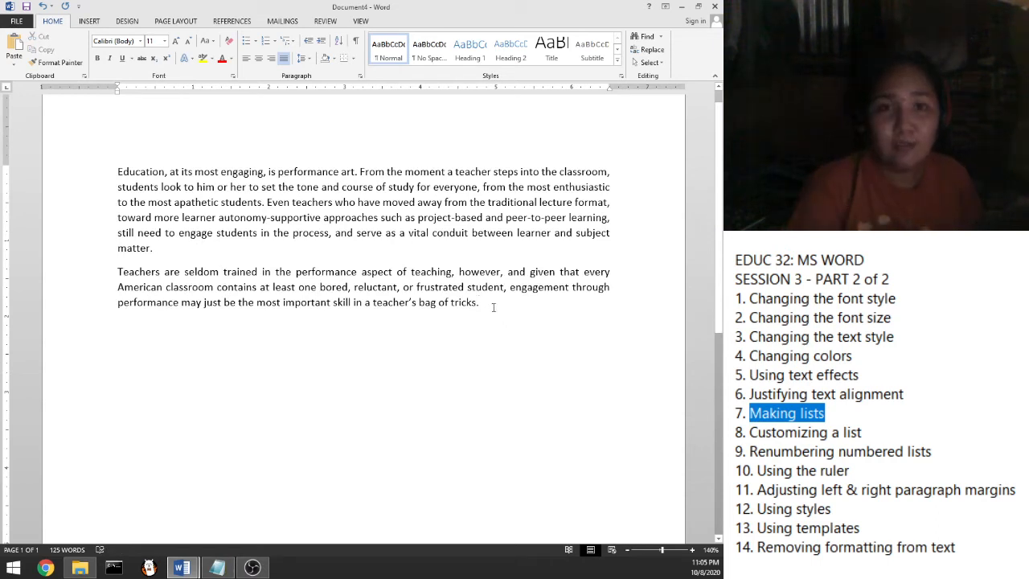
pyautogui.moveTo(492, 305); pyautogui.dragTo(106, 162)
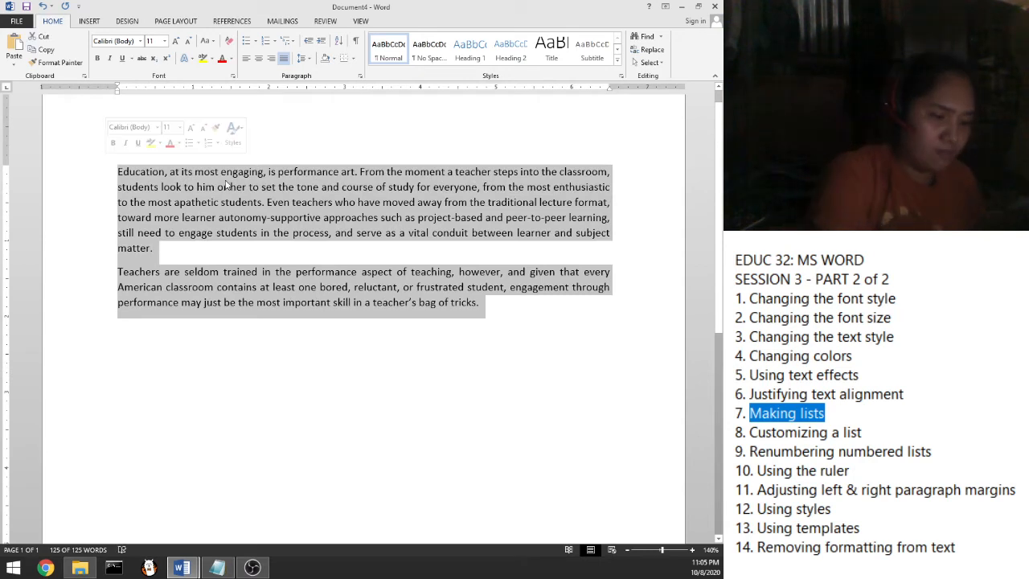
pyautogui.press('BackSpace')
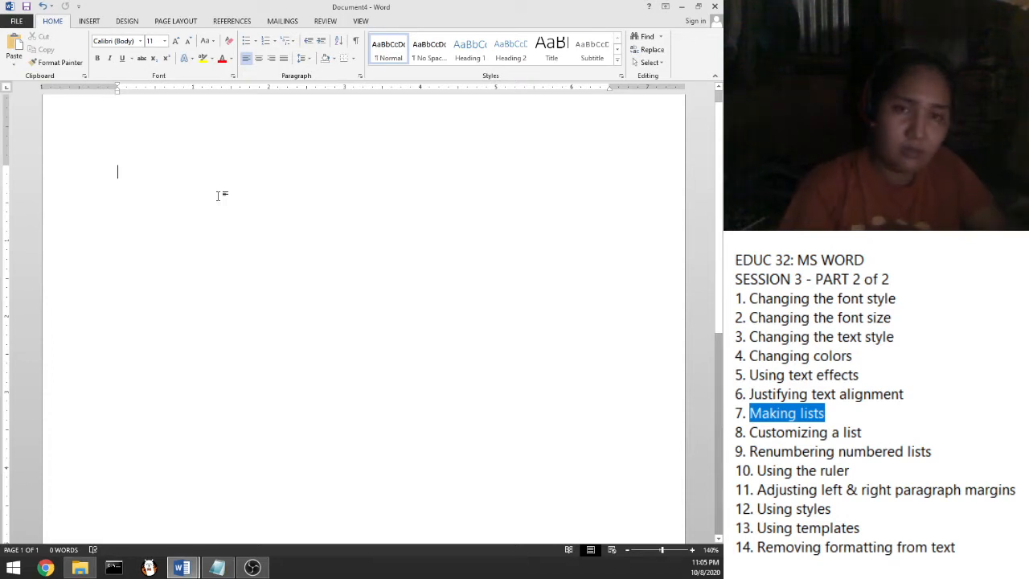
# Type Red, Orange, Yellow, Green, Blue, Indigo and Violet on separate lines, then select them
pyautogui.write('Red')
pyautogui.press('Return')
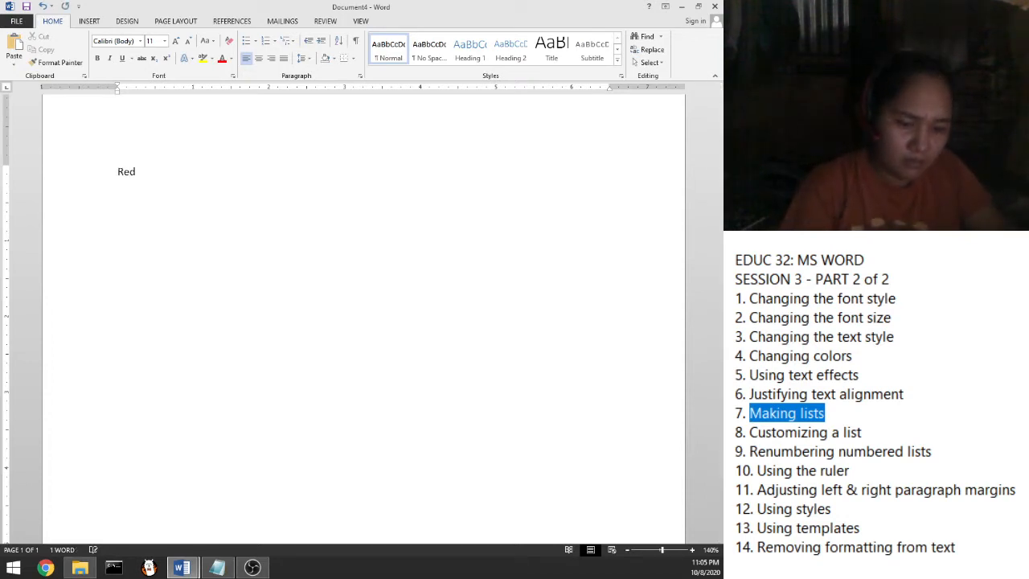
pyautogui.write('o')
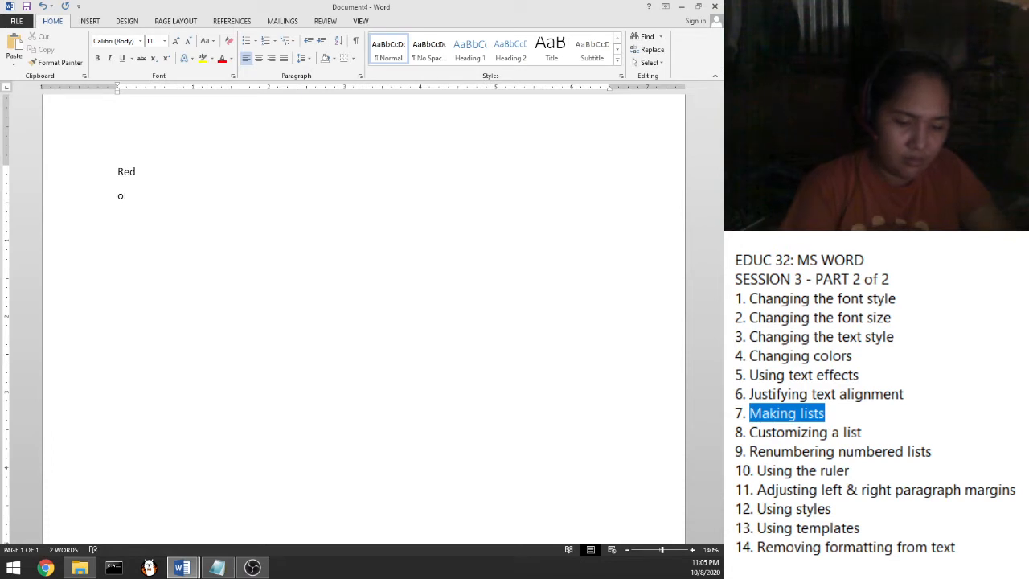
pyautogui.write('range')
pyautogui.press('Return')
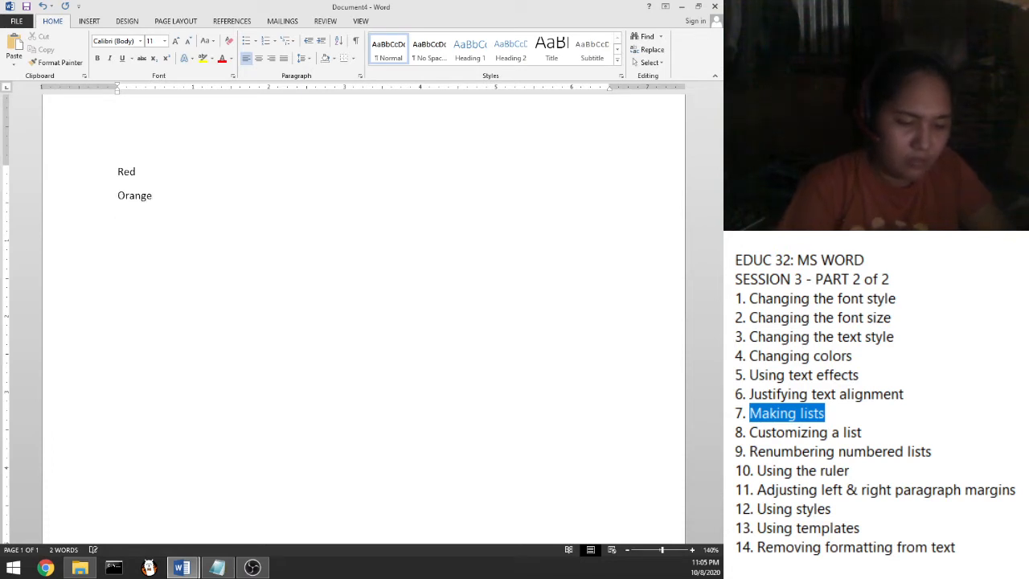
pyautogui.write('yellow')
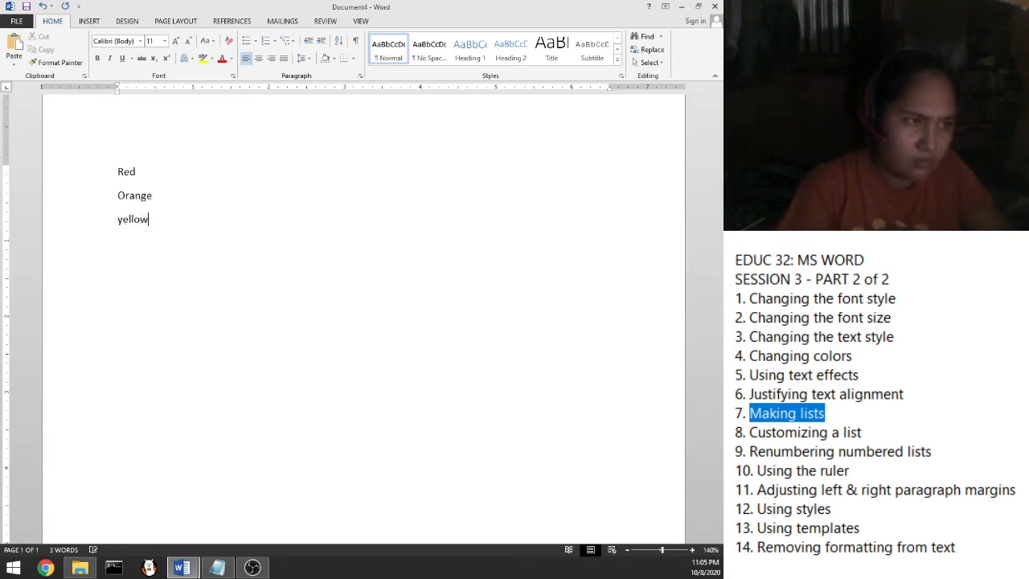
pyautogui.press('Return')
pyautogui.write('green')
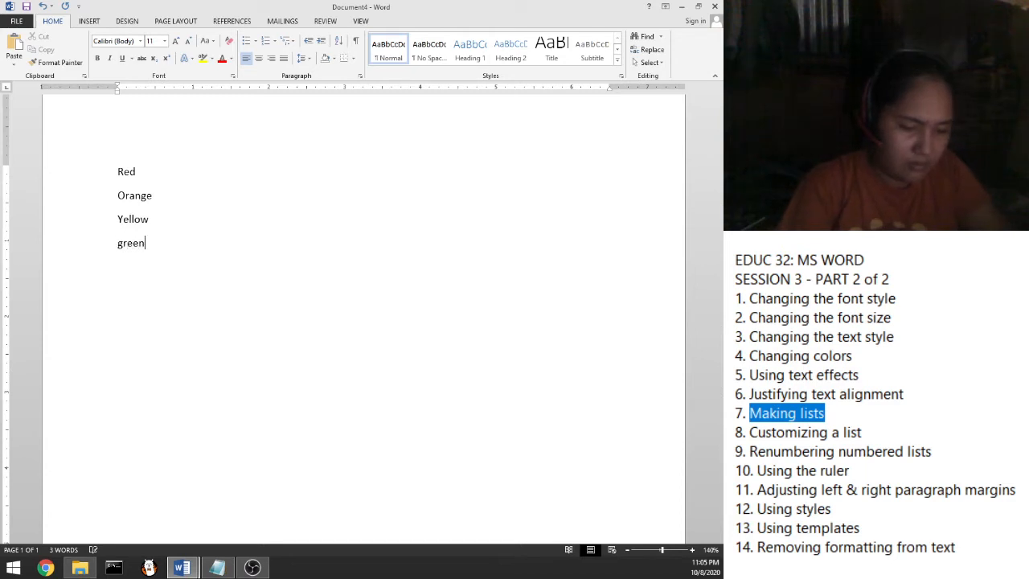
pyautogui.press('Return')
pyautogui.write('blue')
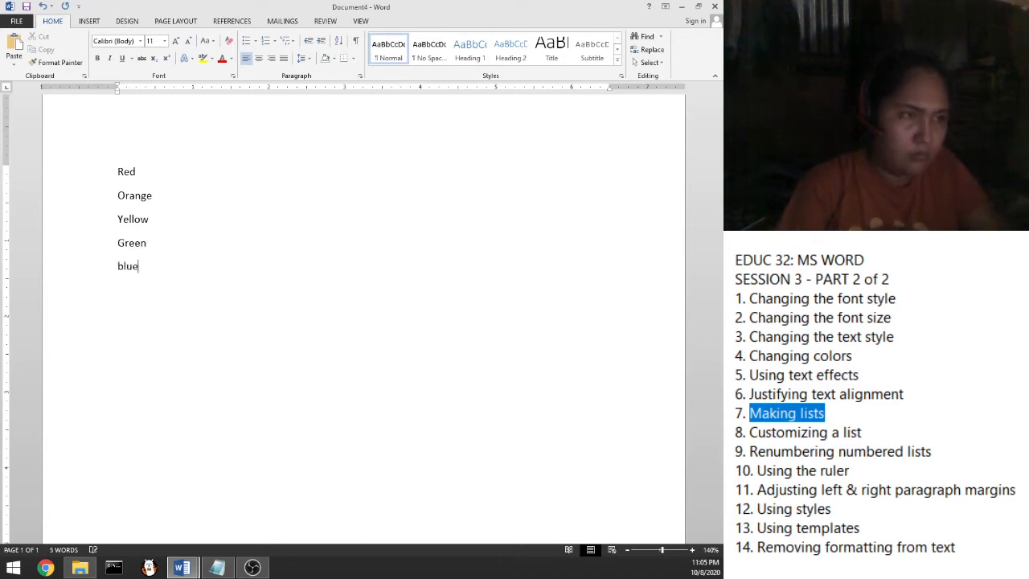
pyautogui.press('Return')
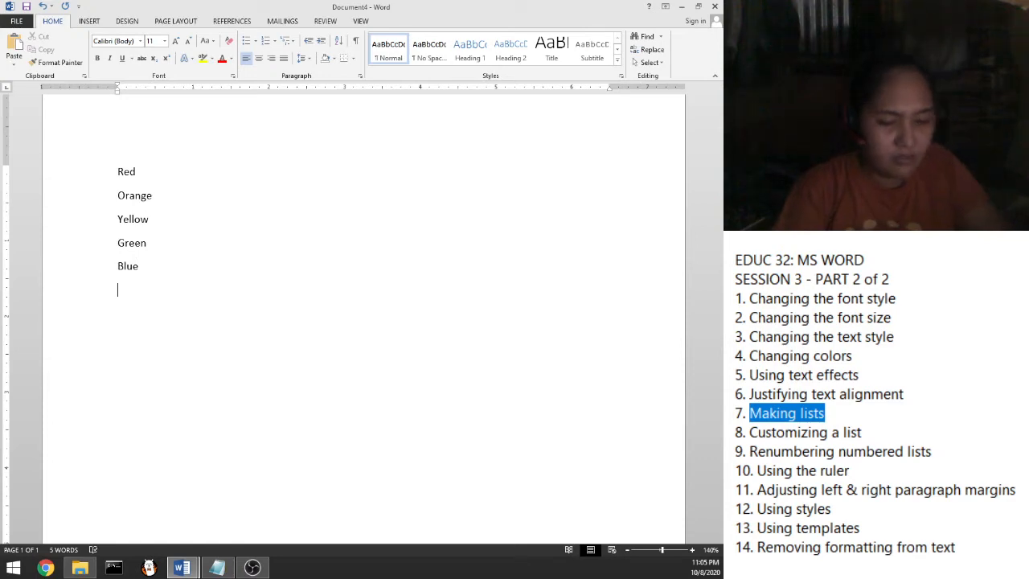
pyautogui.write('indigo')
pyautogui.press('Return')
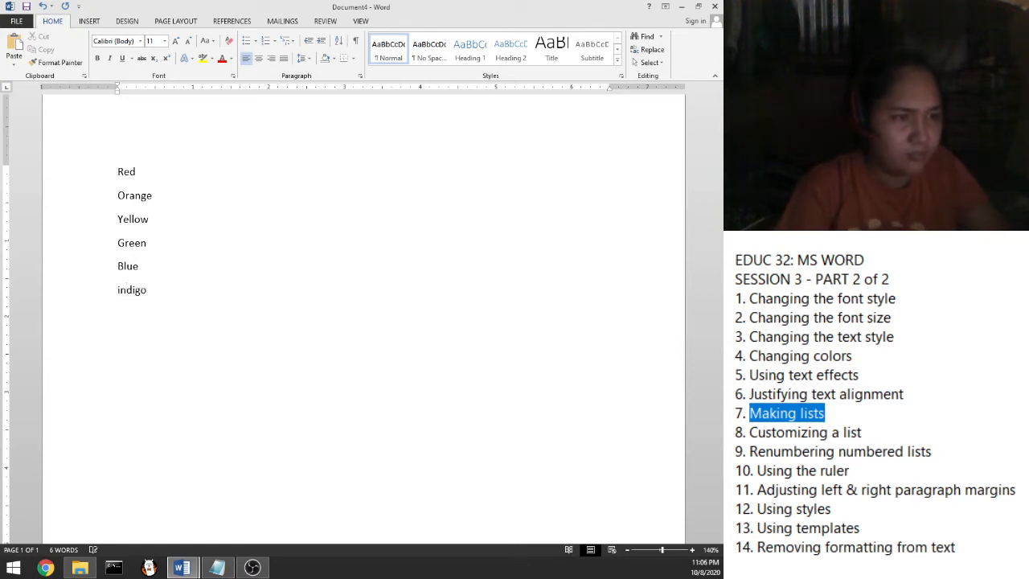
pyautogui.write('Violet')
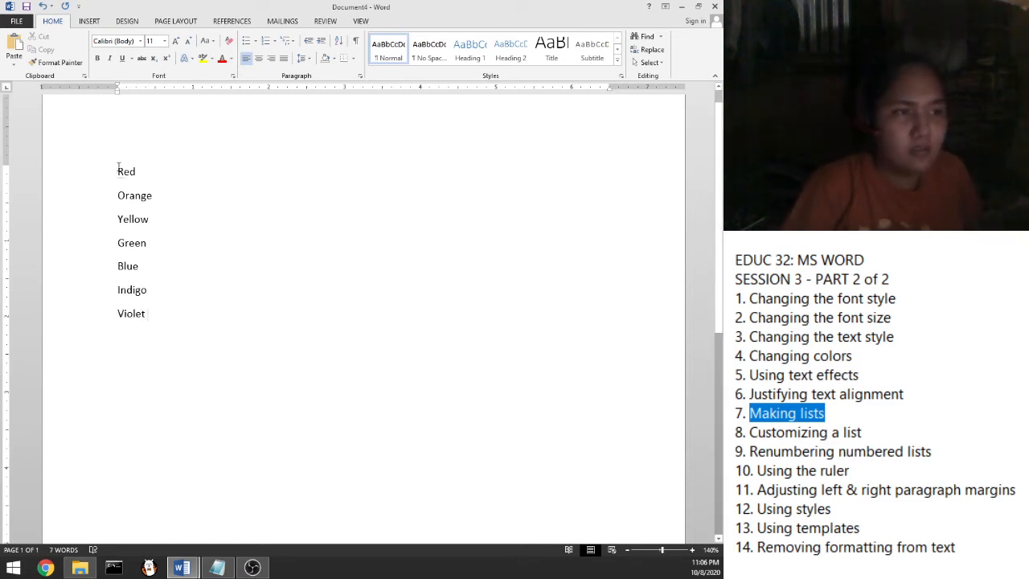
pyautogui.moveTo(118, 167); pyautogui.dragTo(153, 316)
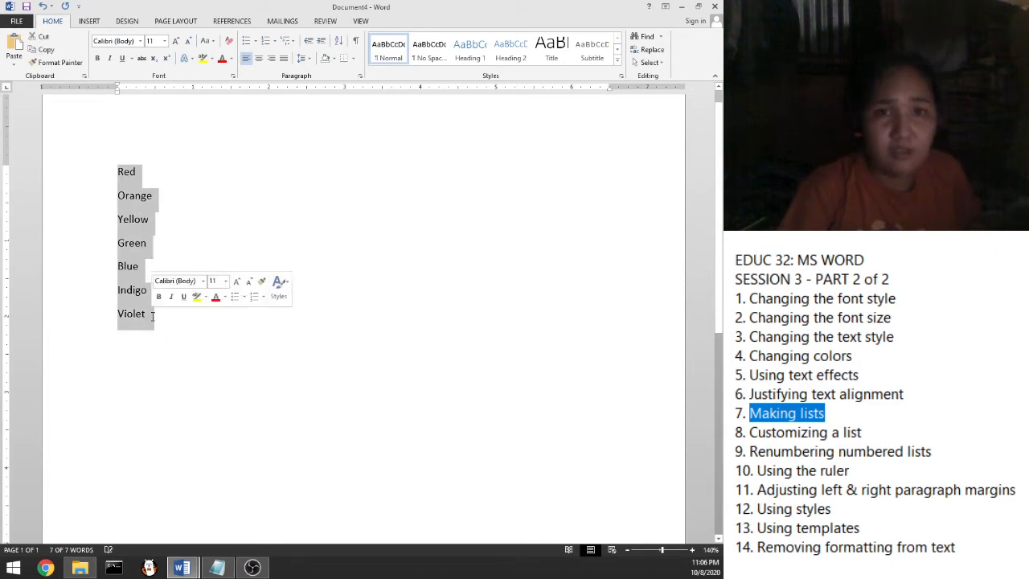
# Highlight all seven colour lines, from Red down to Violet
pyautogui.click(167, 328)
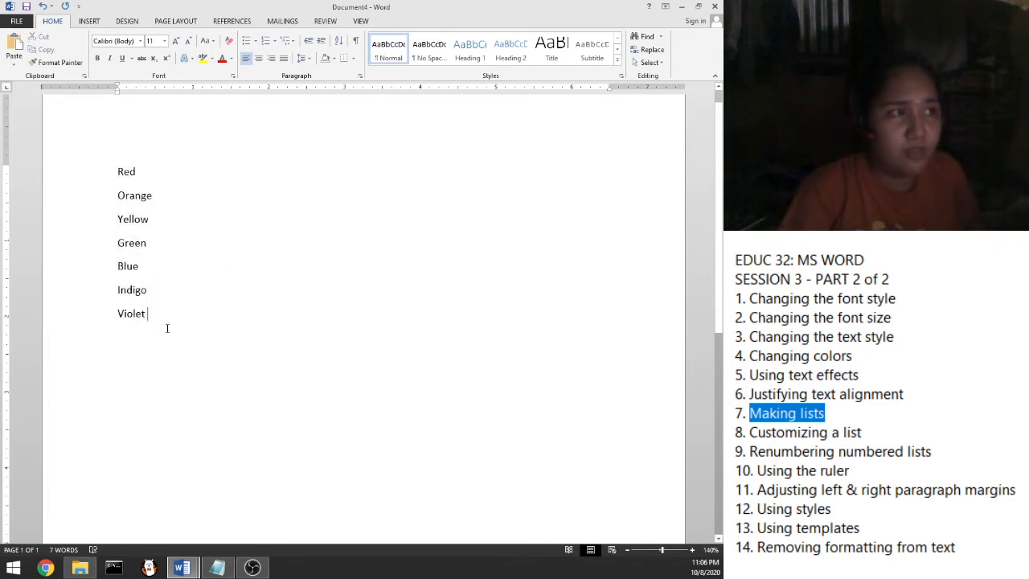
pyautogui.doubleClick(120, 176)
pyautogui.click(120, 173)
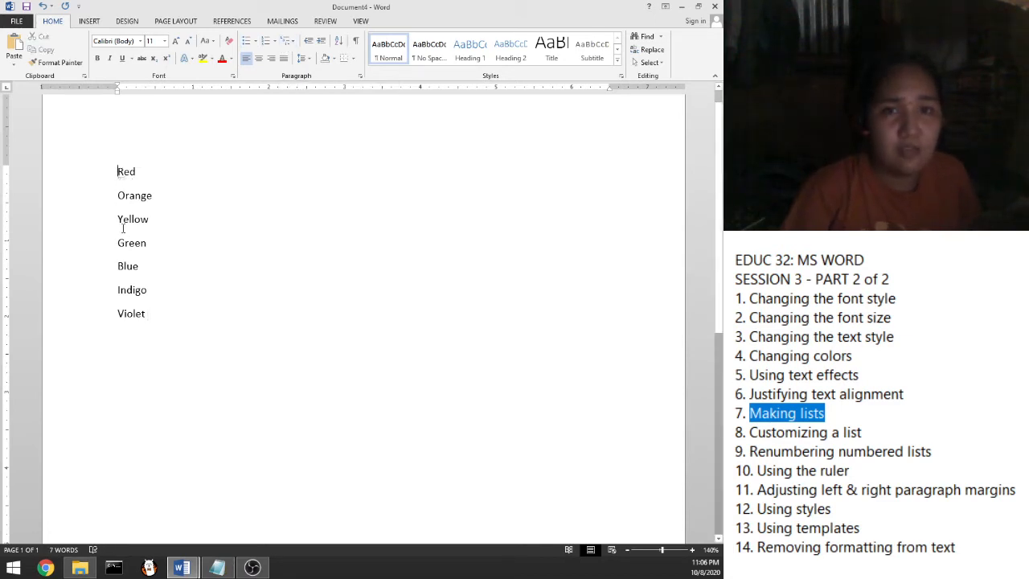
pyautogui.moveTo(117, 171); pyautogui.dragTo(144, 315)
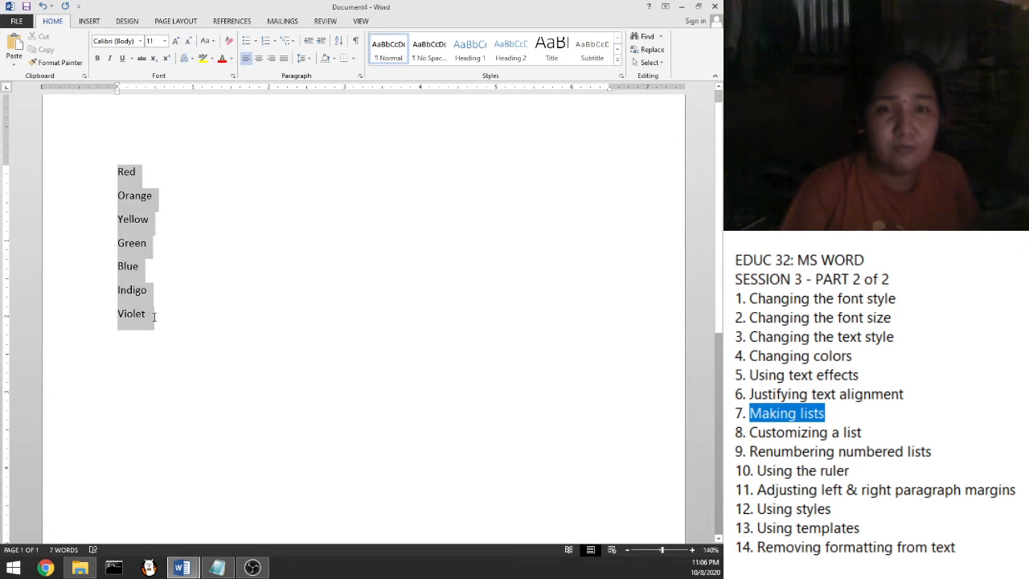
pyautogui.click(153, 316)
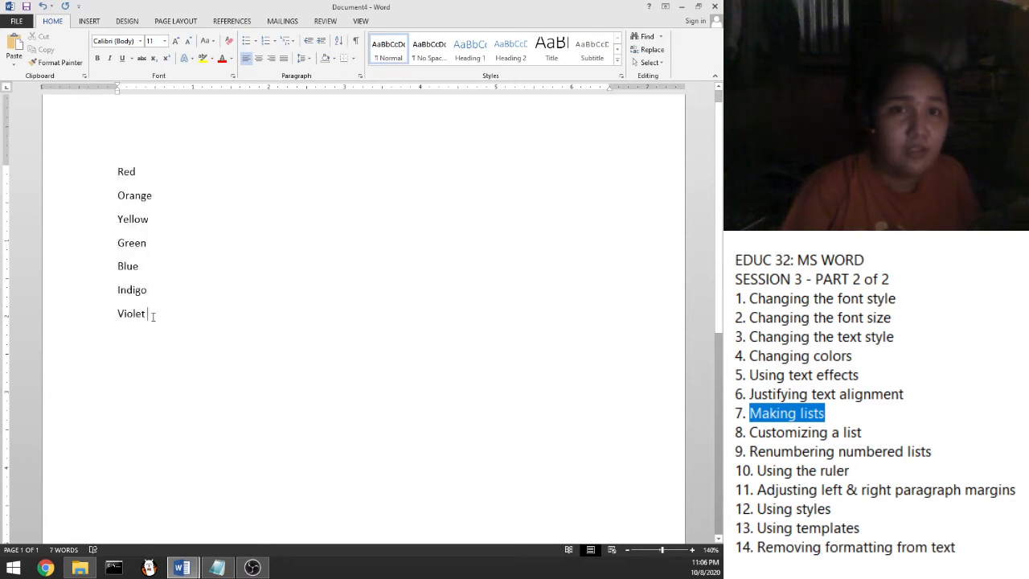
pyautogui.moveTo(153, 316); pyautogui.dragTo(110, 177)
pyautogui.click(117, 172)
pyautogui.click(149, 319)
pyautogui.click(118, 172)
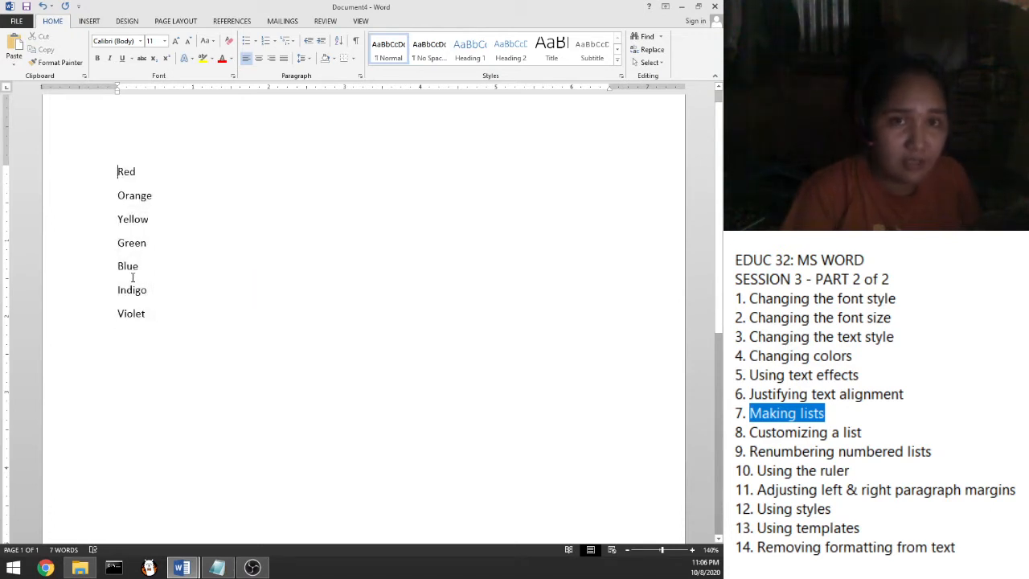
pyautogui.moveTo(154, 315); pyautogui.dragTo(113, 181)
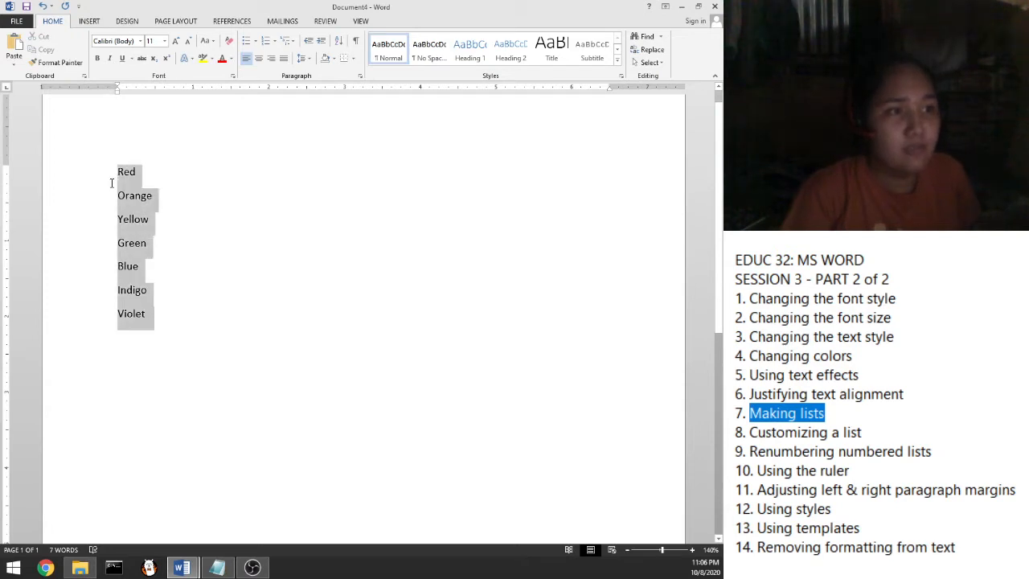
pyautogui.click(112, 177)
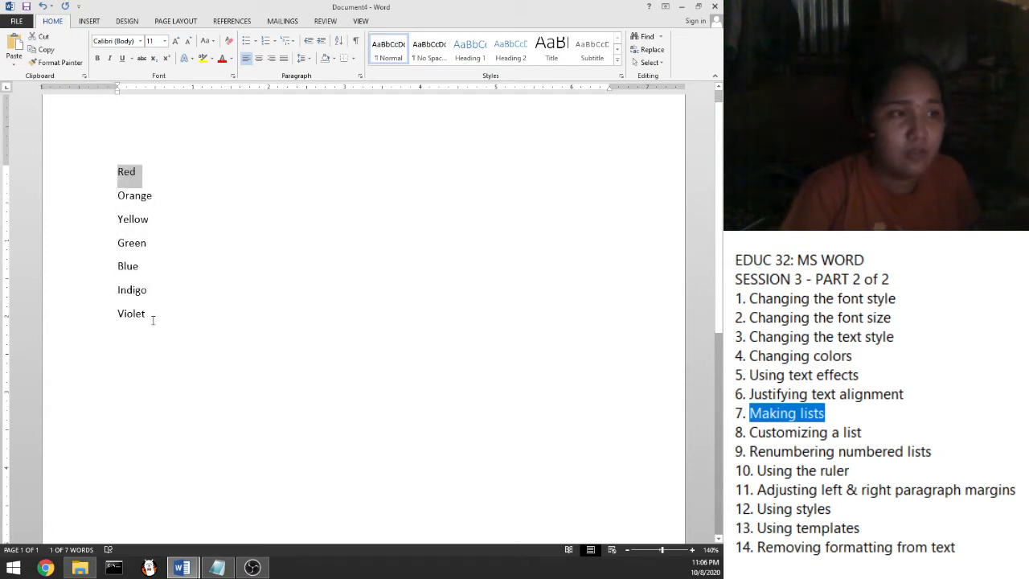
pyautogui.moveTo(153, 317); pyautogui.dragTo(117, 170)
pyautogui.click(113, 177)
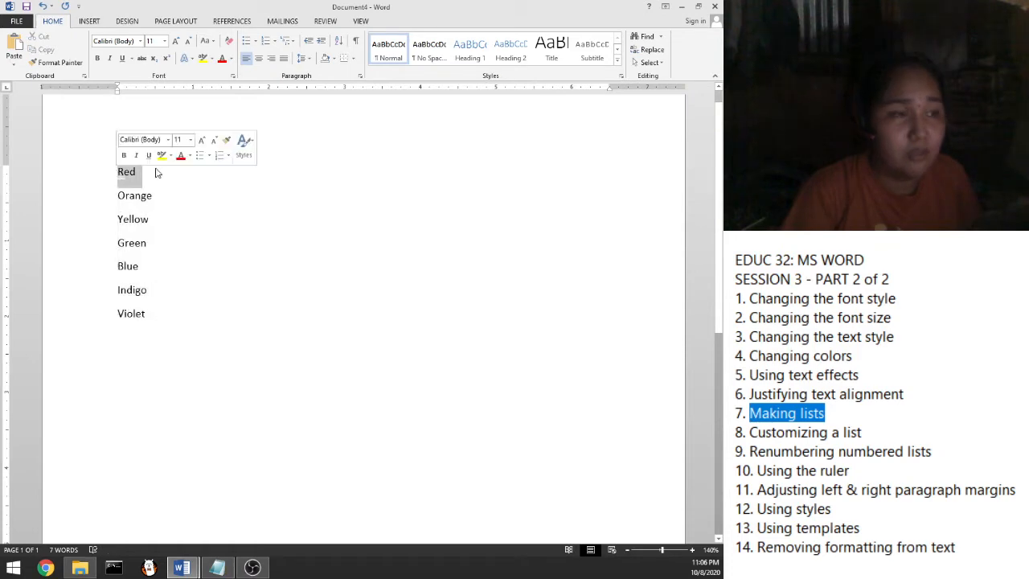
pyautogui.click(118, 182)
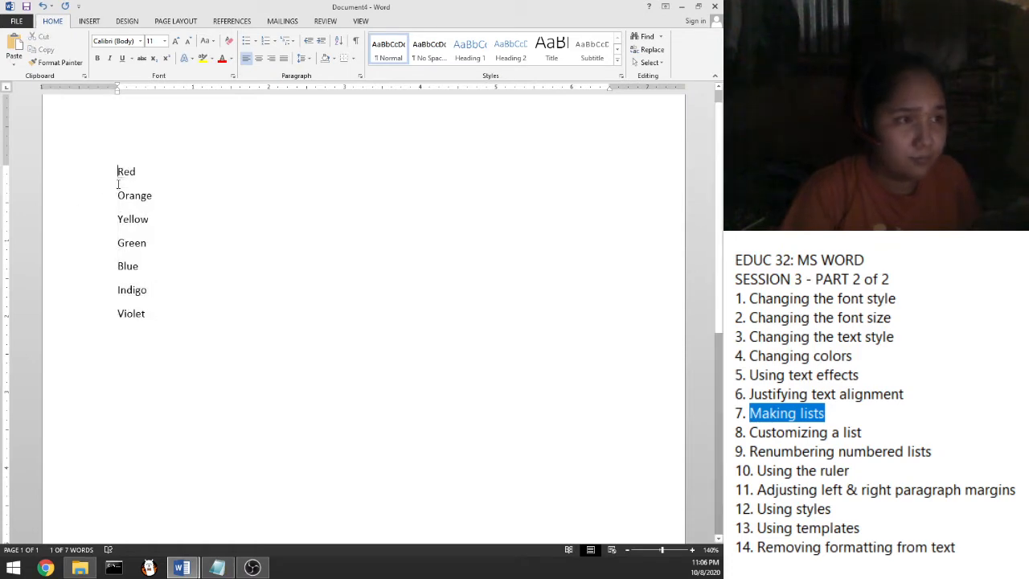
pyautogui.moveTo(118, 175); pyautogui.dragTo(154, 333)
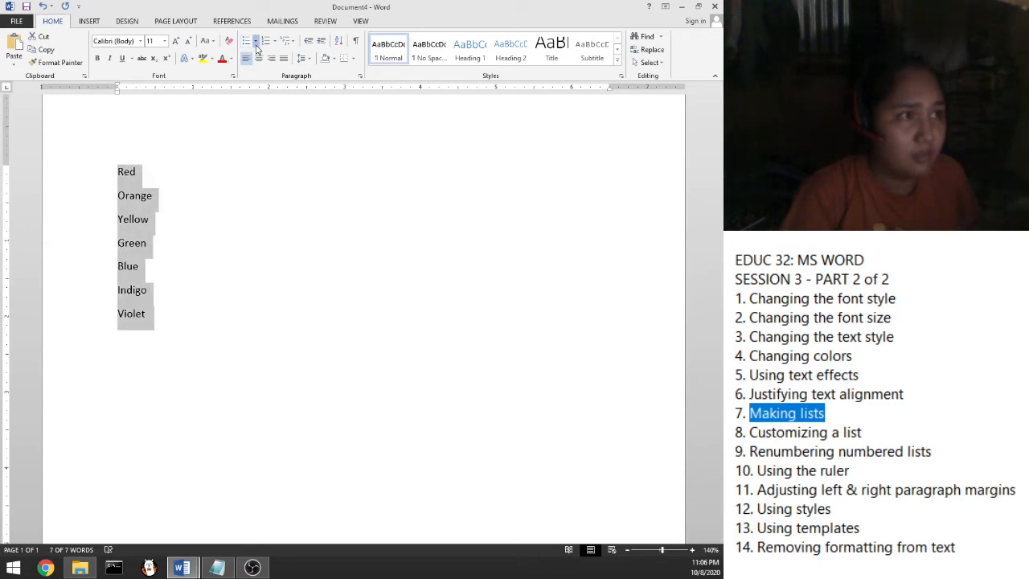
# Give Red through Violet round bullets and leave an empty unbulleted line below
pyautogui.click(256, 45)
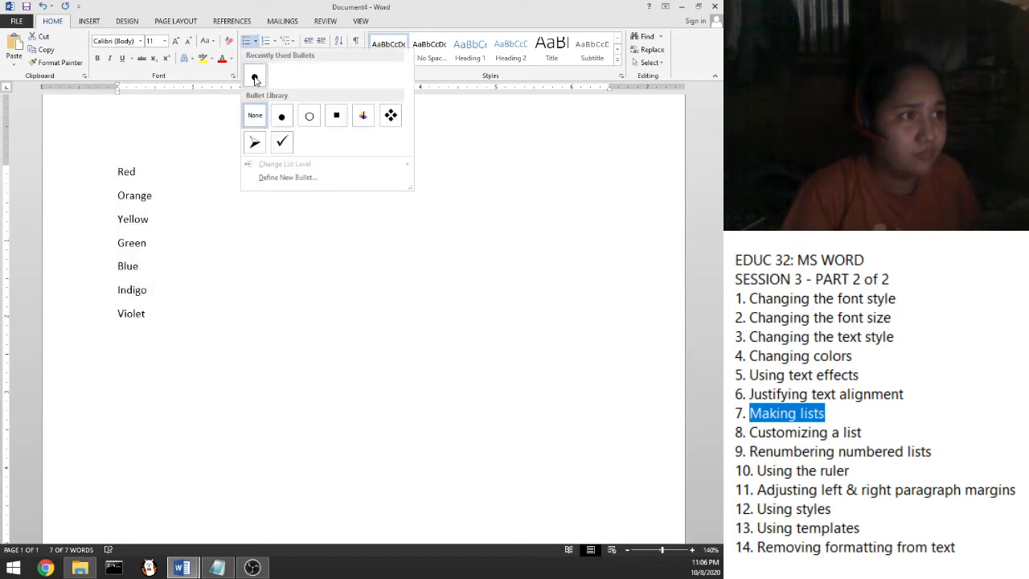
pyautogui.click(254, 78)
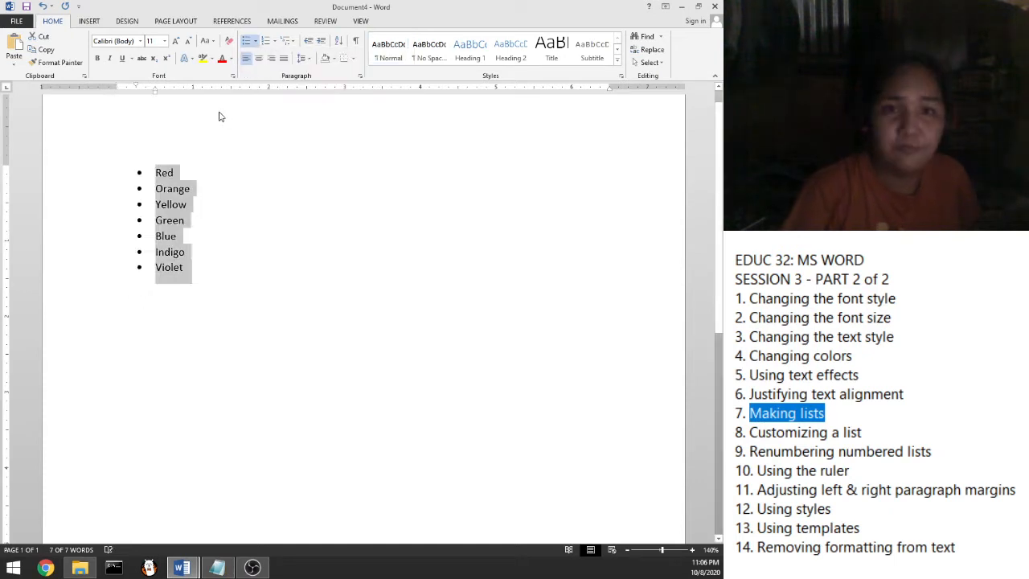
pyautogui.click(189, 270)
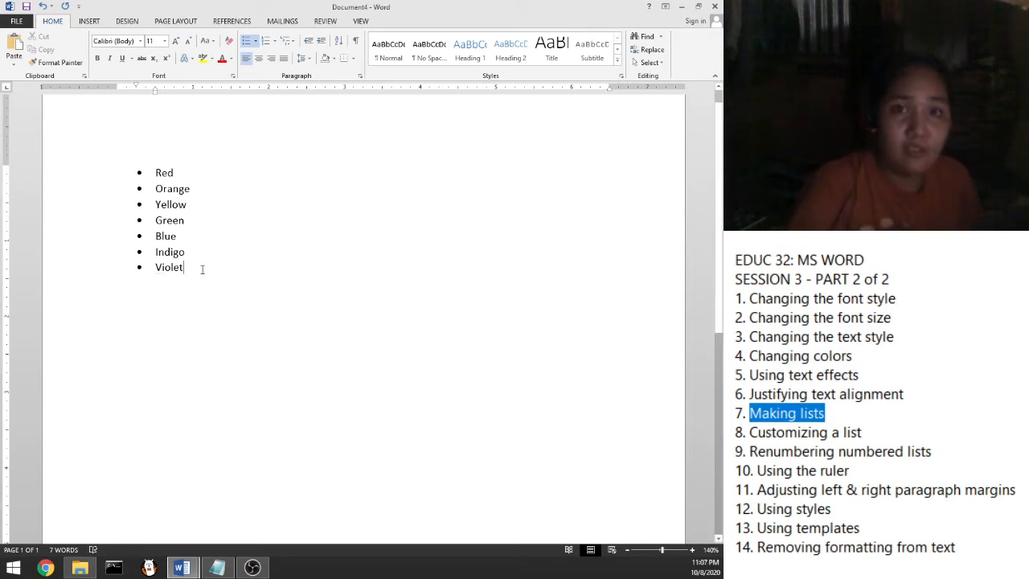
pyautogui.press('Return')
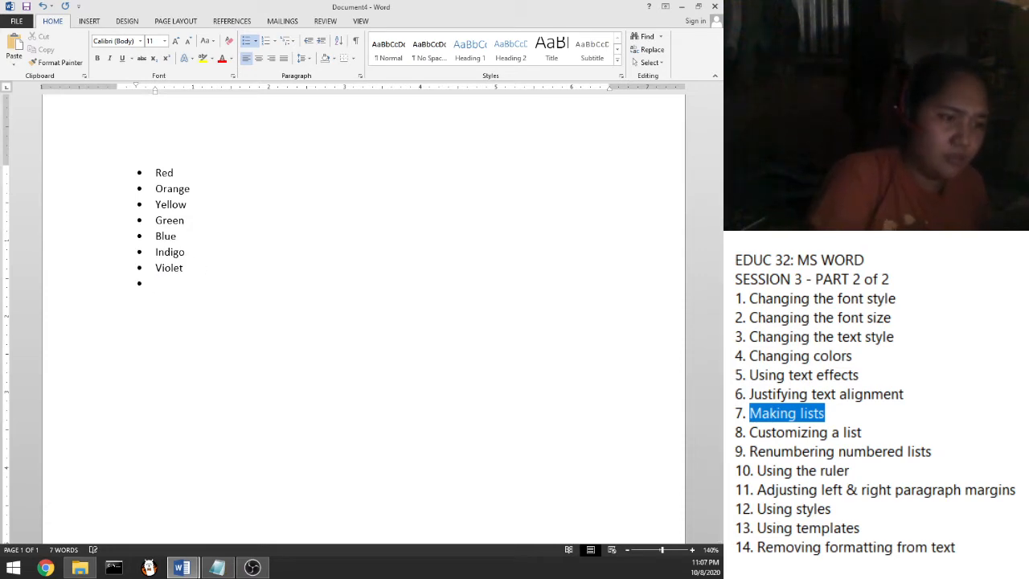
pyautogui.press('BackSpace')
pyautogui.press('BackSpace')
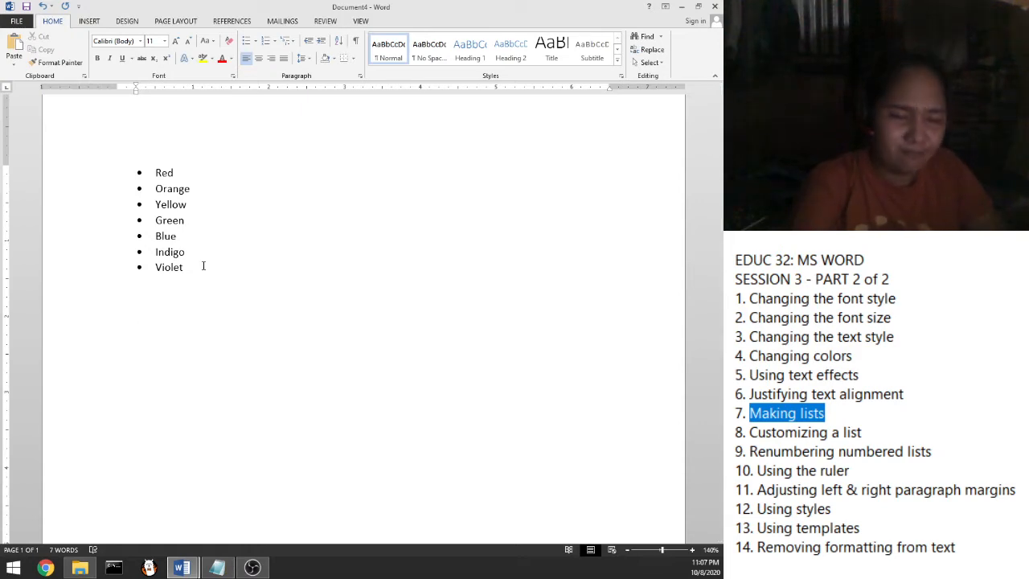
# Type One, Two, Three, Four and Five as plain lines under the bulleted colours
pyautogui.press('Return')
pyautogui.press('Return')
pyautogui.write('O')
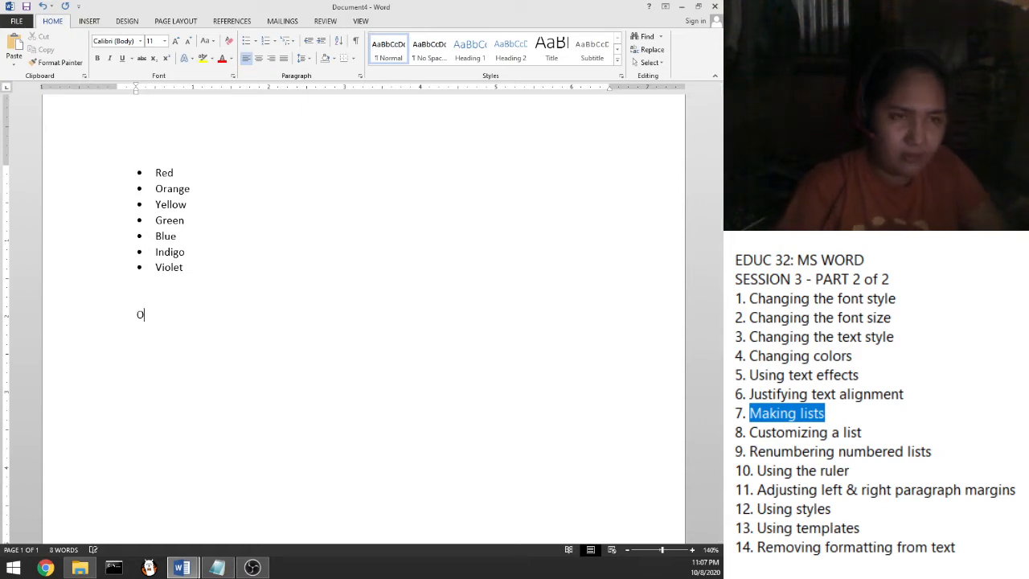
pyautogui.write('ne')
pyautogui.press('Return')
pyautogui.write('Twe')
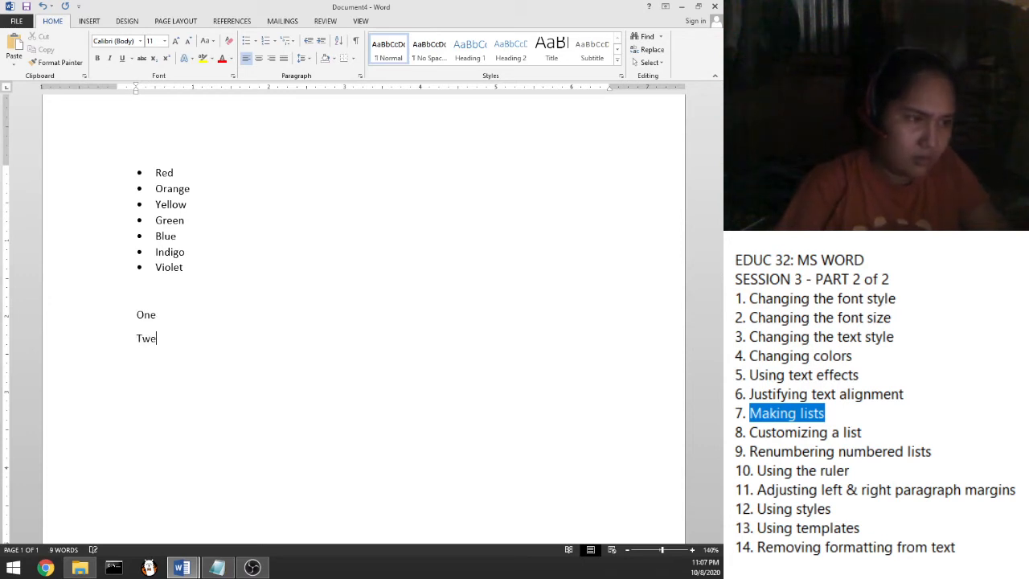
pyautogui.write('o')
pyautogui.press('BackSpace')
pyautogui.press('BackSpace')
pyautogui.write('o')
pyautogui.press('Return')
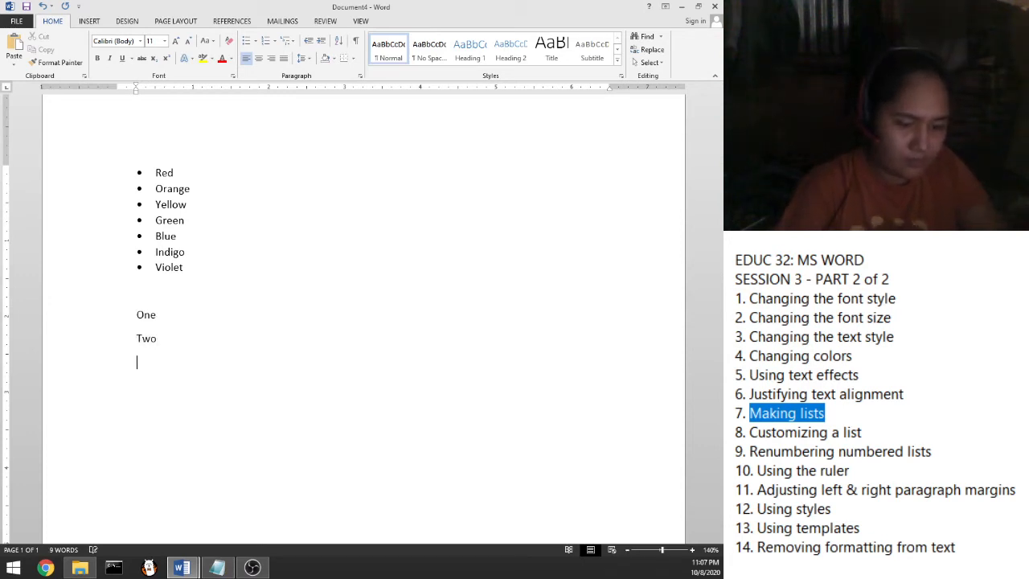
pyautogui.write('Three ')
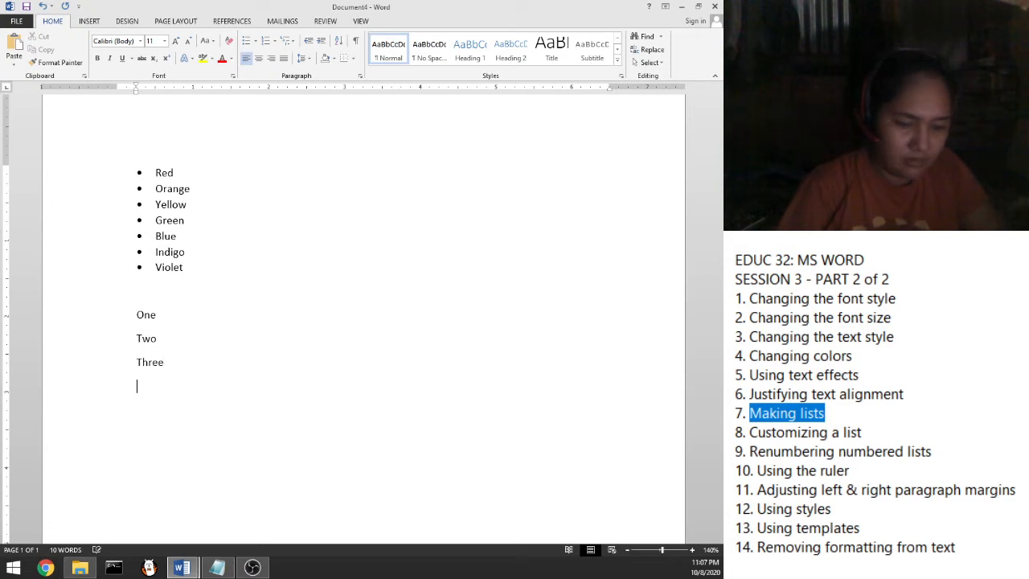
pyautogui.write('Four')
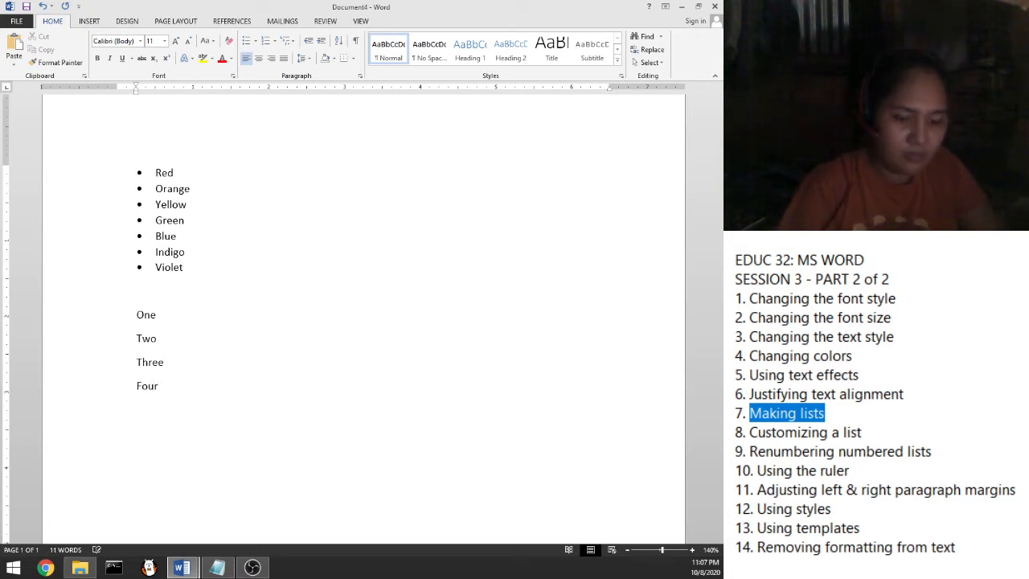
pyautogui.press('Return')
pyautogui.write('Five')
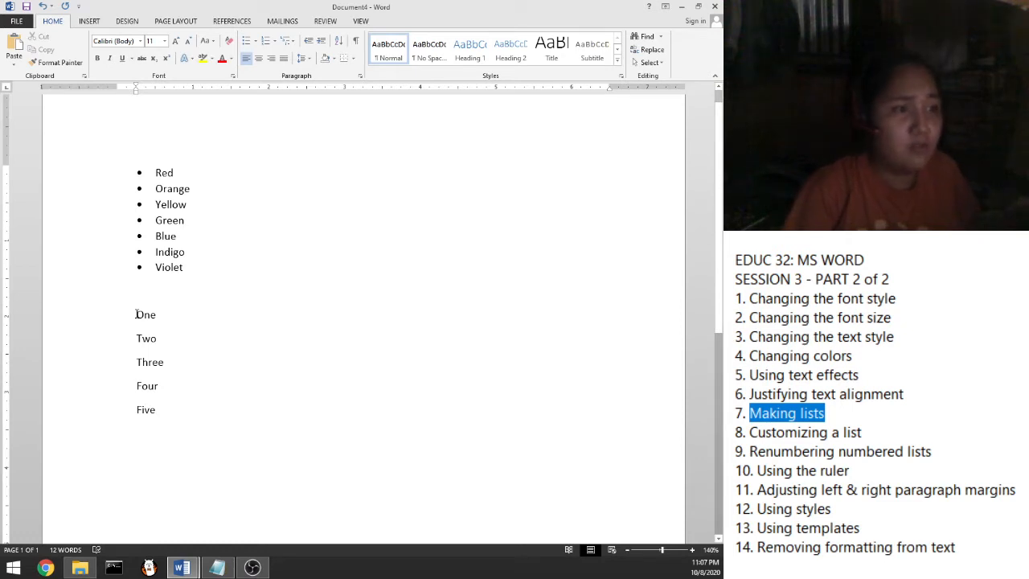
# Apply the 1. 2. 3. numbering format to the lines One through Five
pyautogui.moveTo(136, 315); pyautogui.dragTo(166, 415)
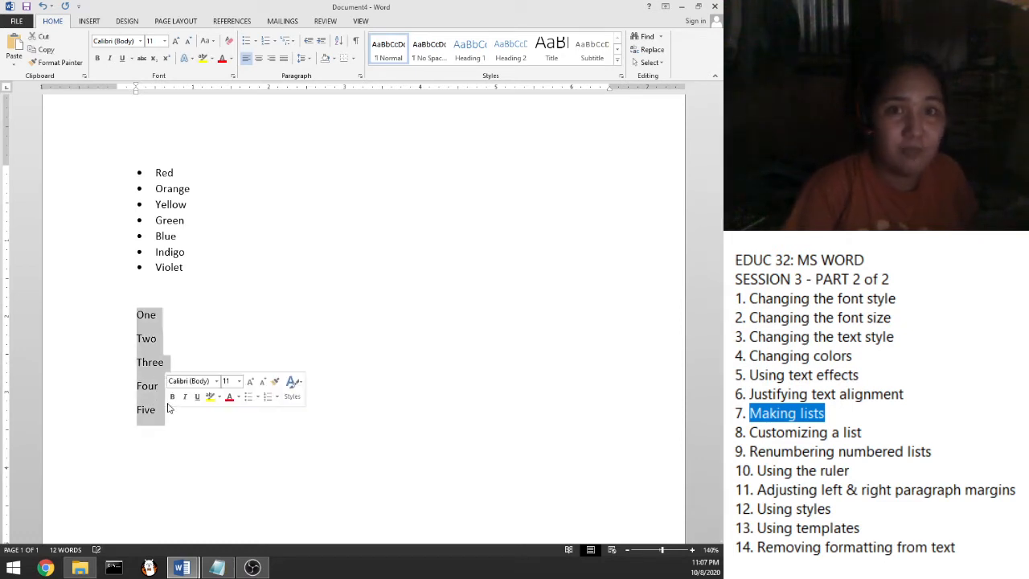
pyautogui.click(276, 42)
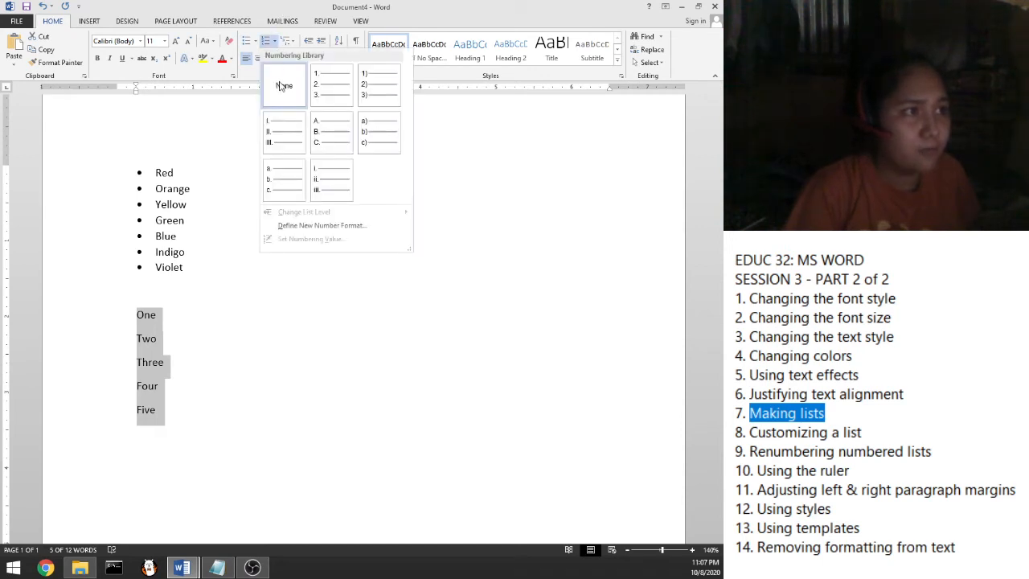
pyautogui.click(319, 94)
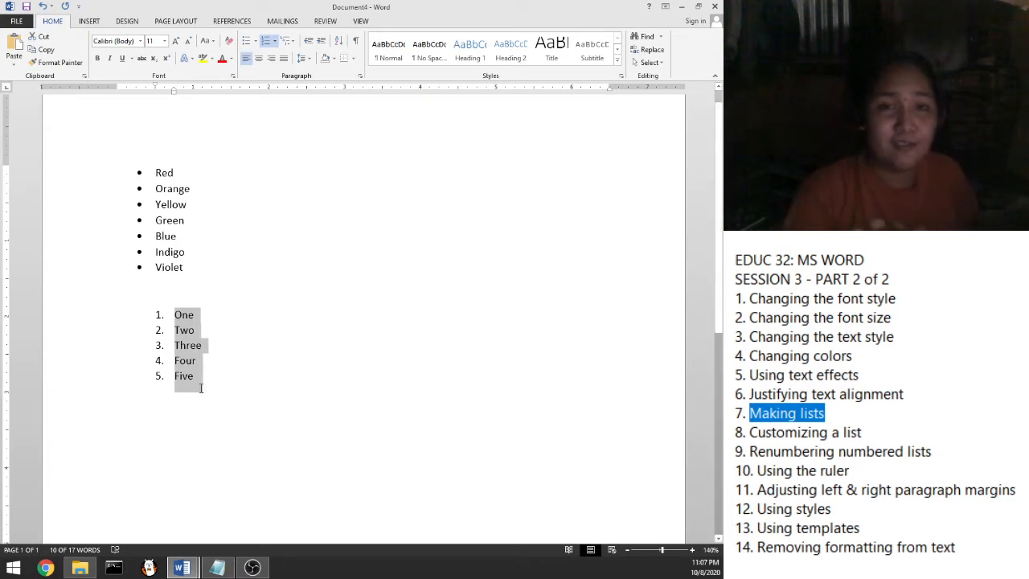
pyautogui.click(186, 172)
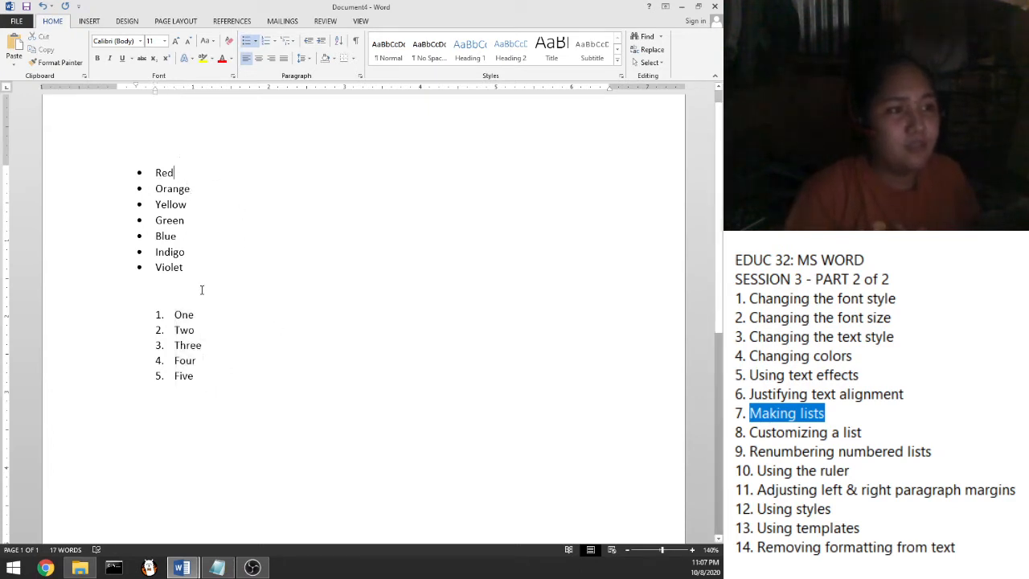
pyautogui.click(277, 174)
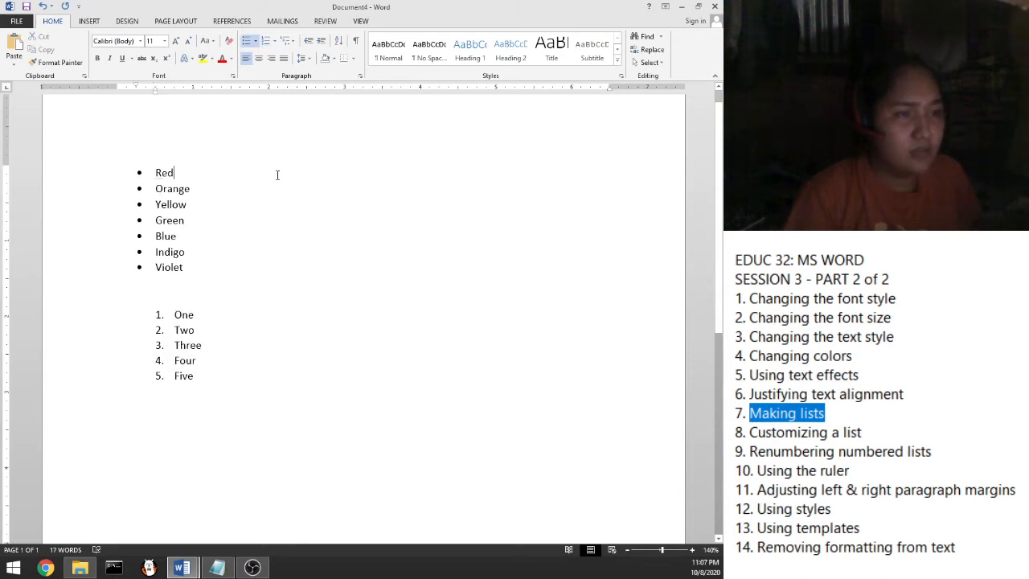
# Add a new line after Five, ending the numbered list
pyautogui.scroll(-1, 274, 344)
pyautogui.click(264, 324)
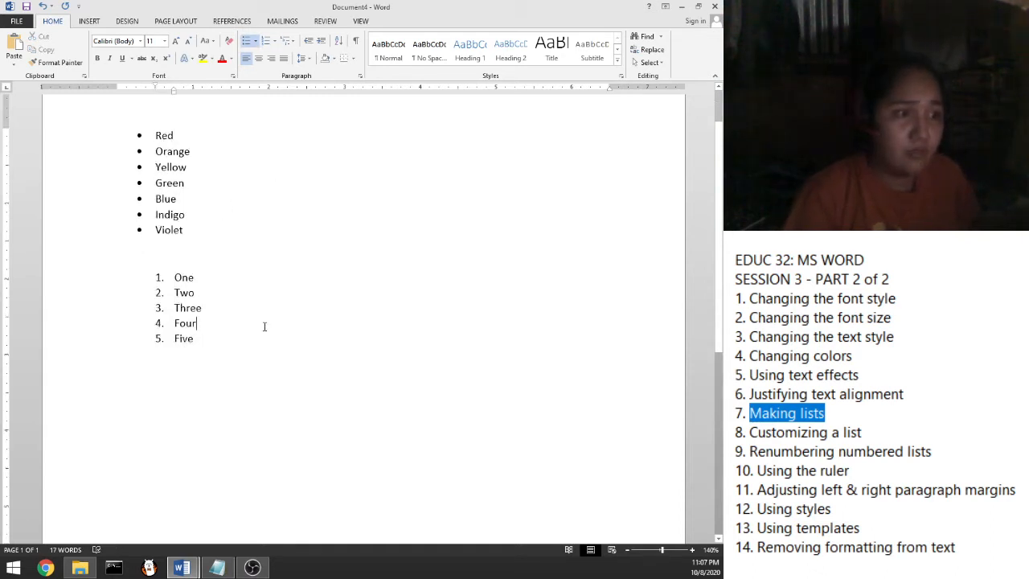
pyautogui.click(260, 334)
pyautogui.press('Return')
pyautogui.press('Return')
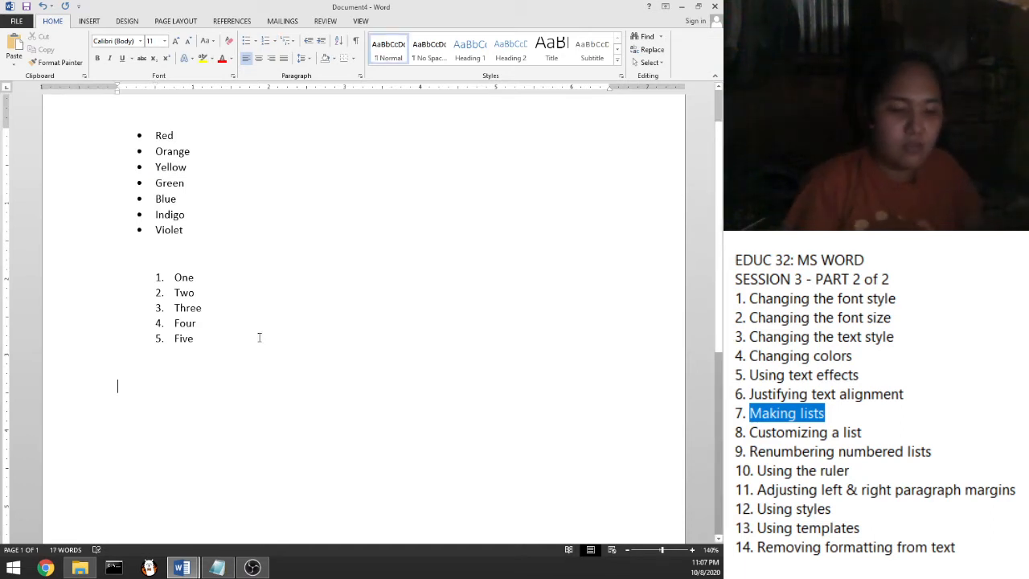
# Start an automatic bulleted list with * and fill it with items fdl;jgn through dfgdfg
pyautogui.write('*')
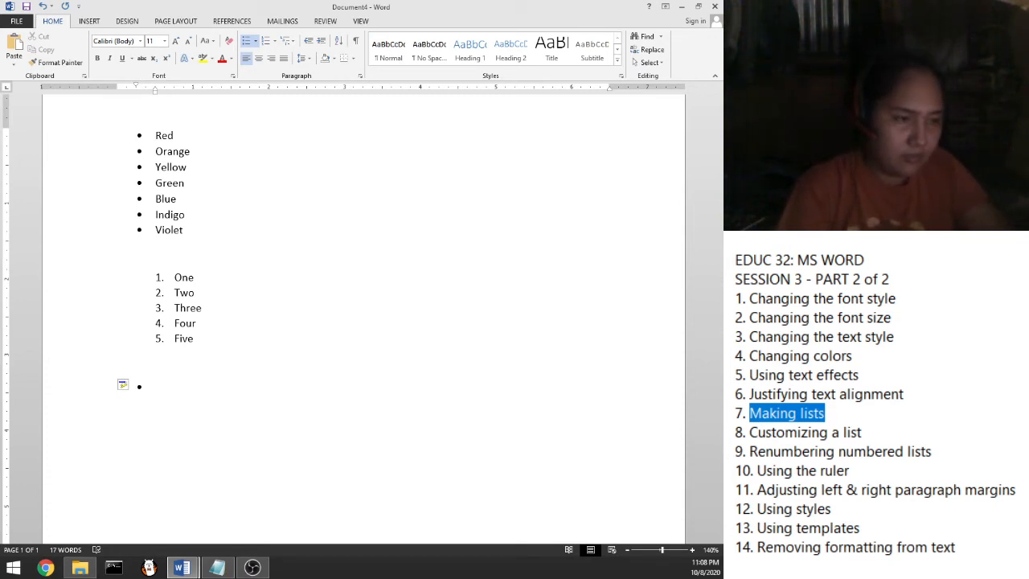
pyautogui.write('fdl;jgn')
pyautogui.press('Return')
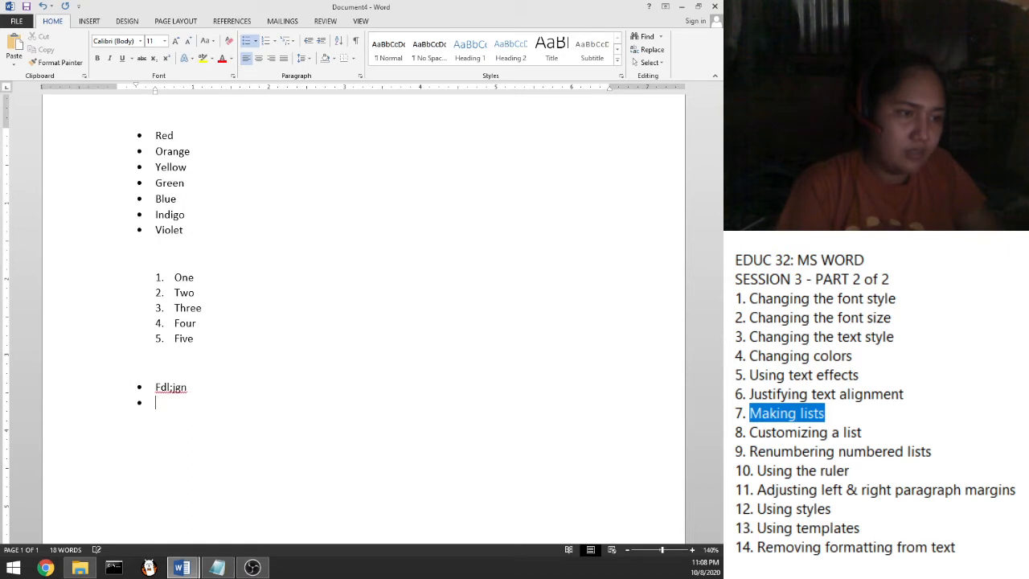
pyautogui.write('dfg')
pyautogui.press('Return')
pyautogui.write('dfg')
pyautogui.press('Return')
pyautogui.write('dfgd')
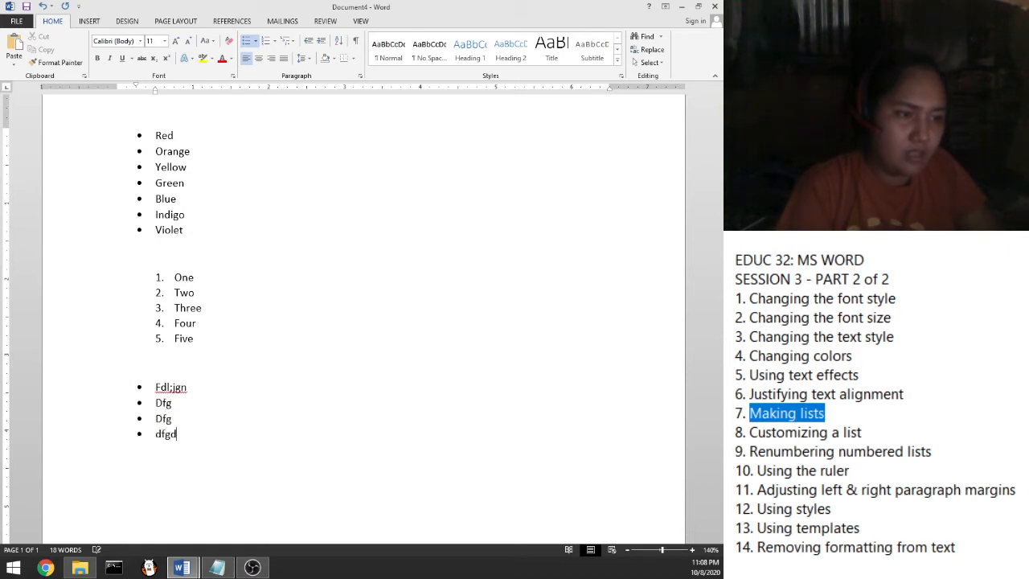
pyautogui.press('Return')
pyautogui.write('dfg')
pyautogui.press('Return')
pyautogui.write('d')
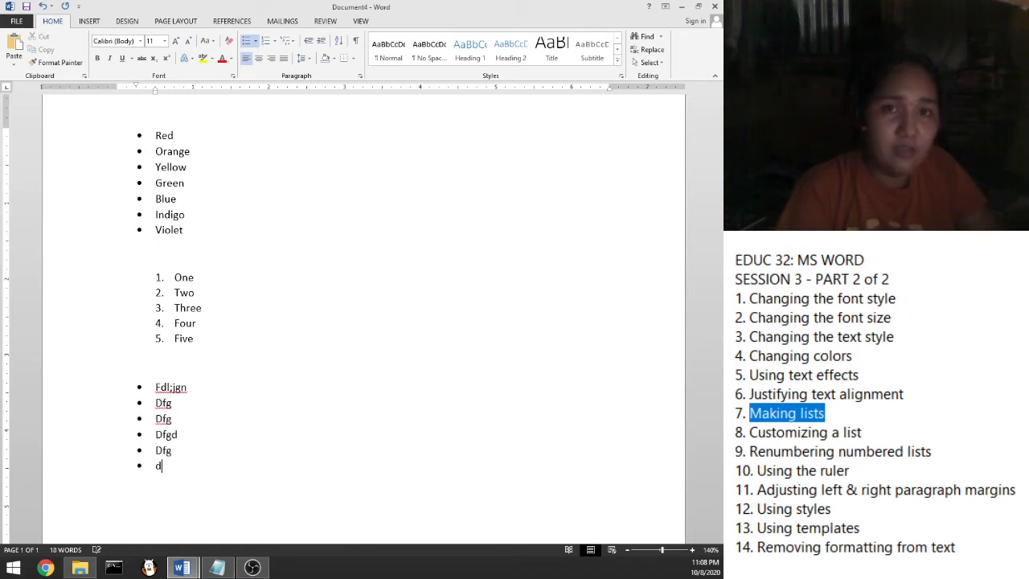
pyautogui.write('fgdfg')
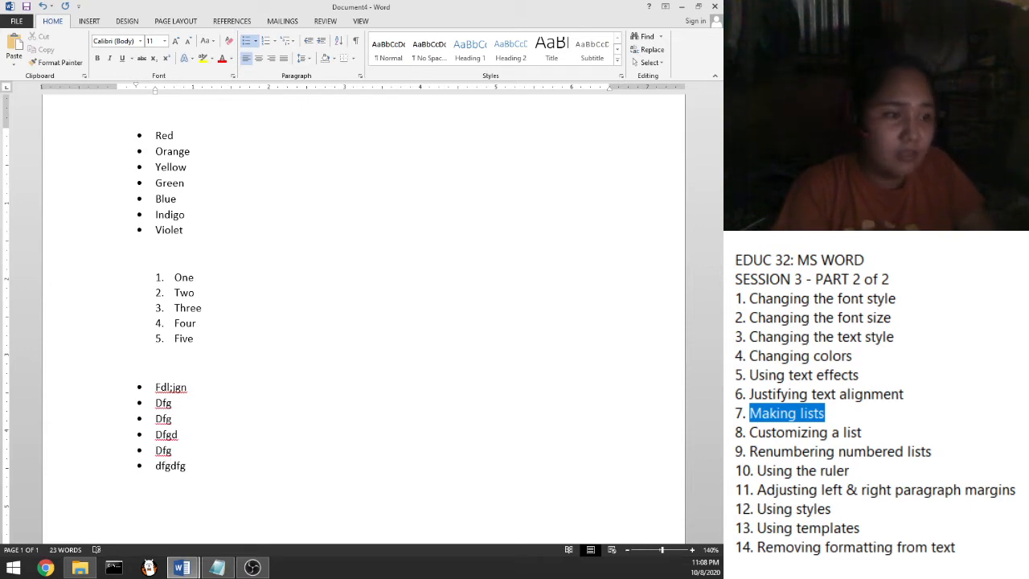
pyautogui.press('Return')
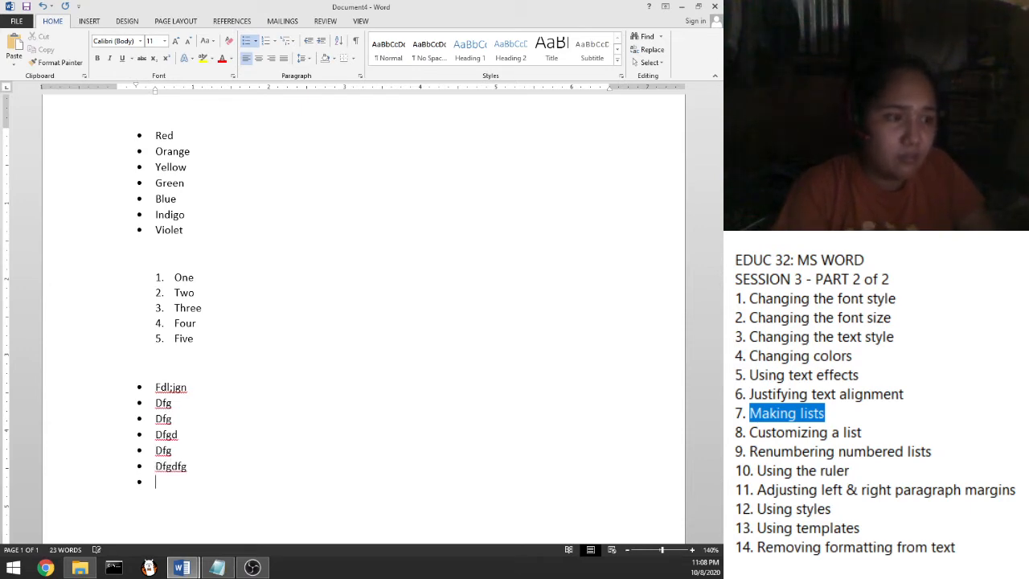
pyautogui.press('Return')
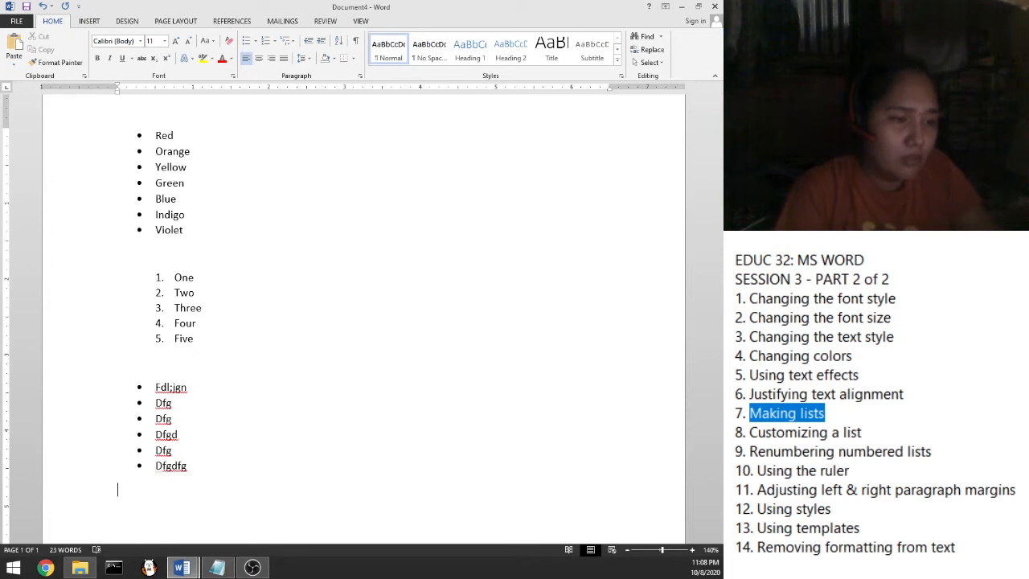
# Leave a plain empty line at the margin, with no bullet, below the list
pyautogui.press('BackSpace')
pyautogui.press('Return')
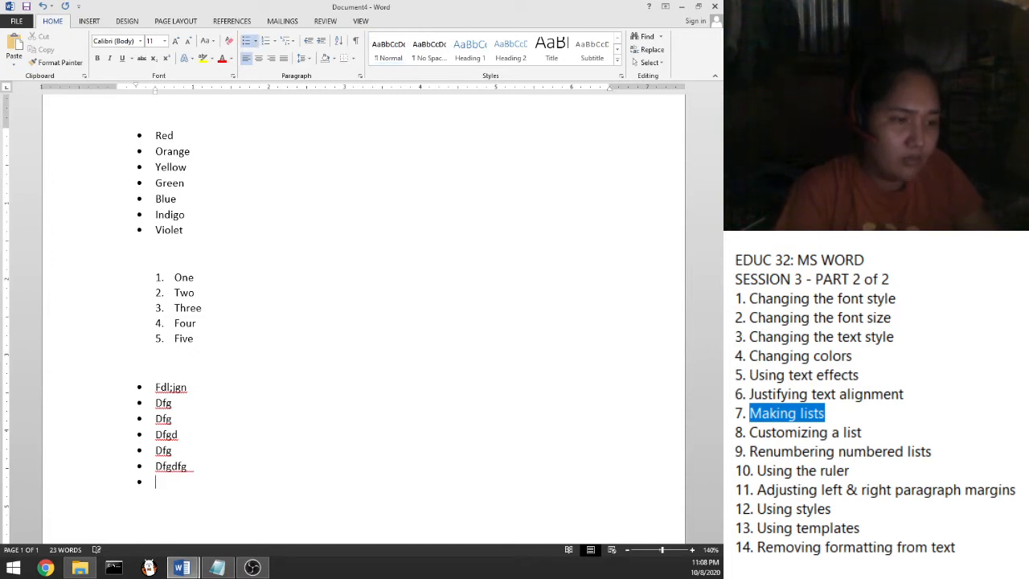
pyautogui.press('Return')
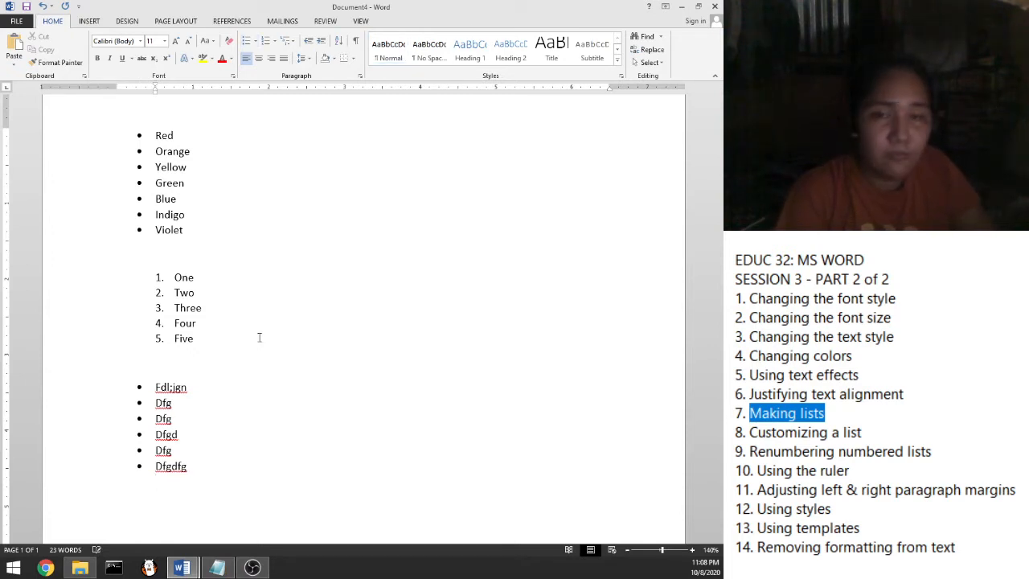
pyautogui.press('BackSpace')
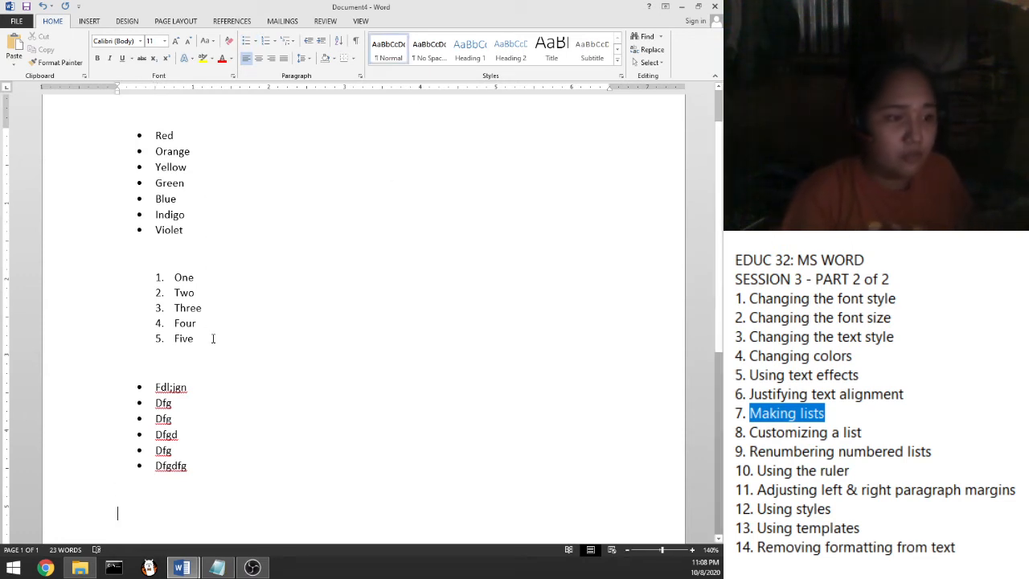
# Test automatic numbering by typing 1., then undo it and erase the text
pyautogui.scroll(-2, 213, 339)
pyautogui.write('1')
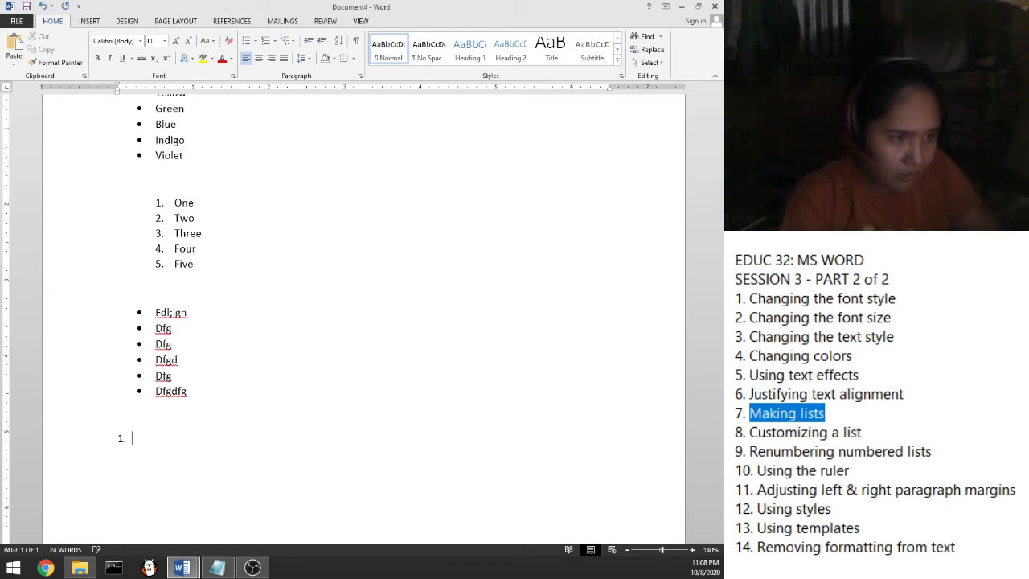
pyautogui.write('.')
pyautogui.press('space')
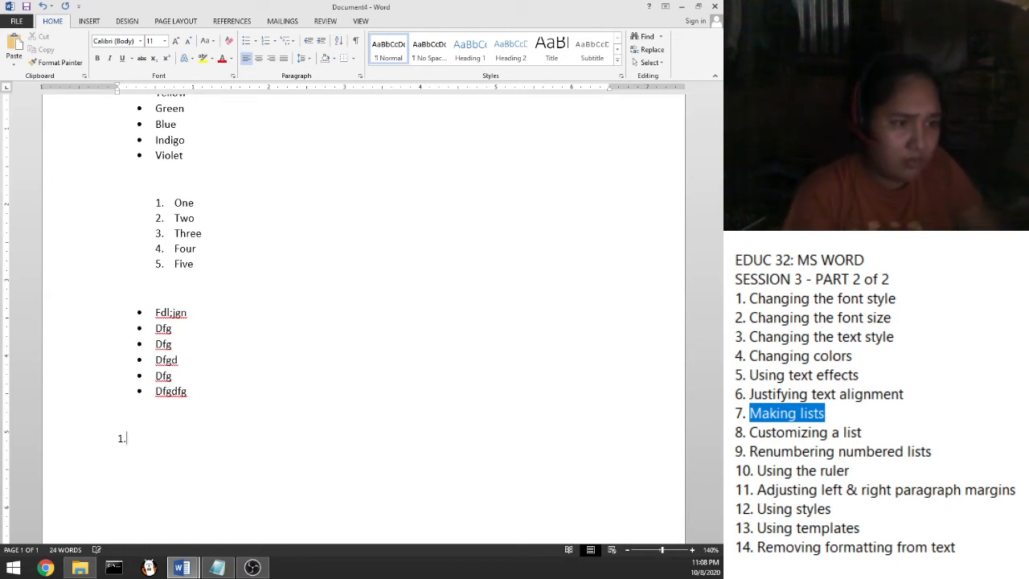
pyautogui.press('BackSpace')
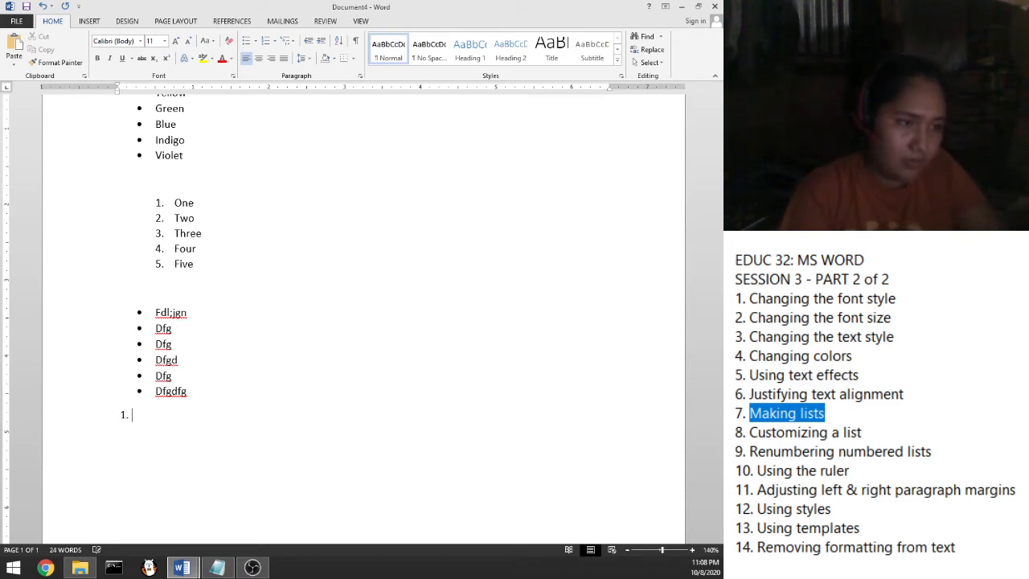
pyautogui.press('BackSpace')
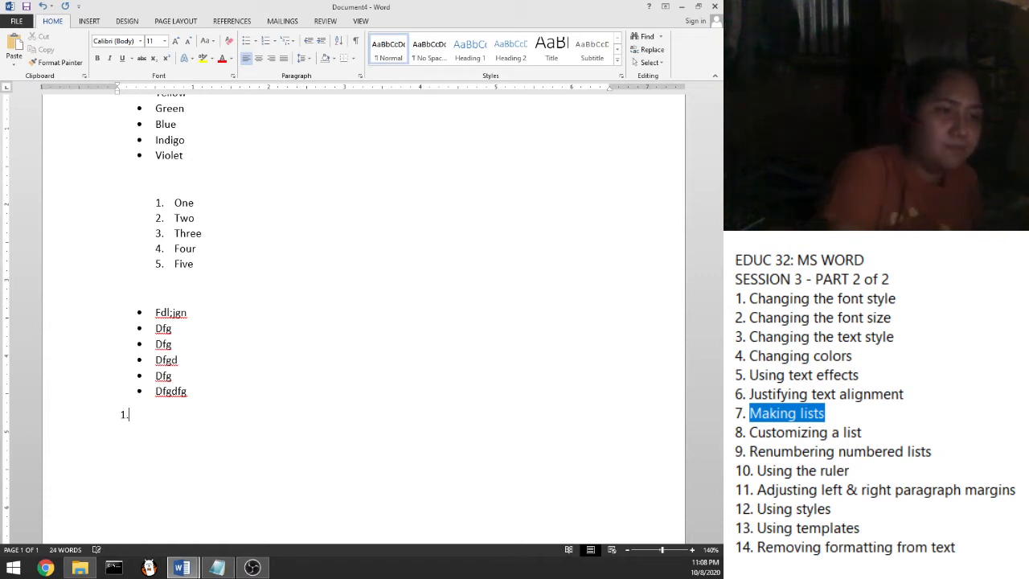
pyautogui.press('BackSpace')
pyautogui.press('BackSpace')
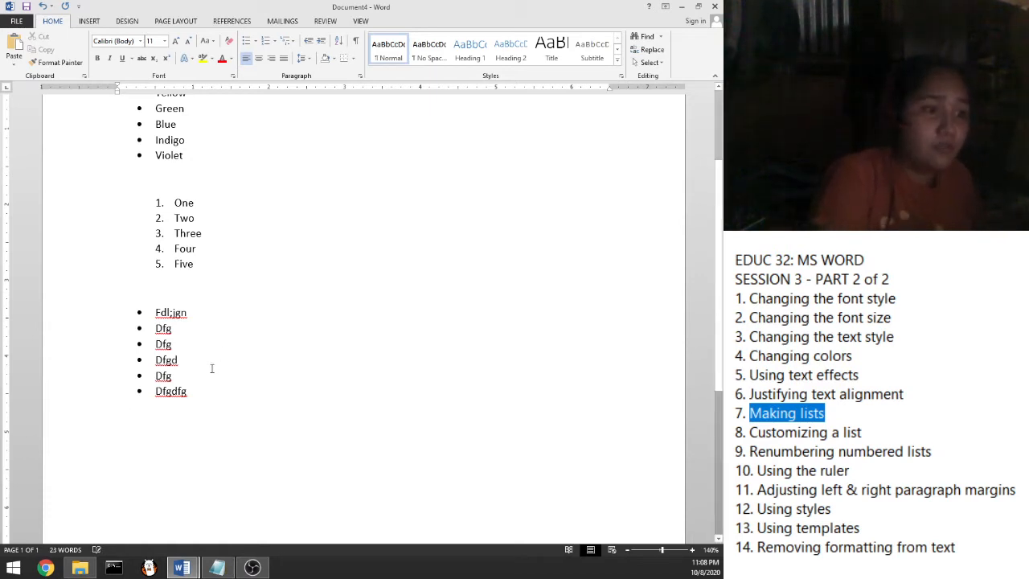
pyautogui.scroll(3, 274, 276)
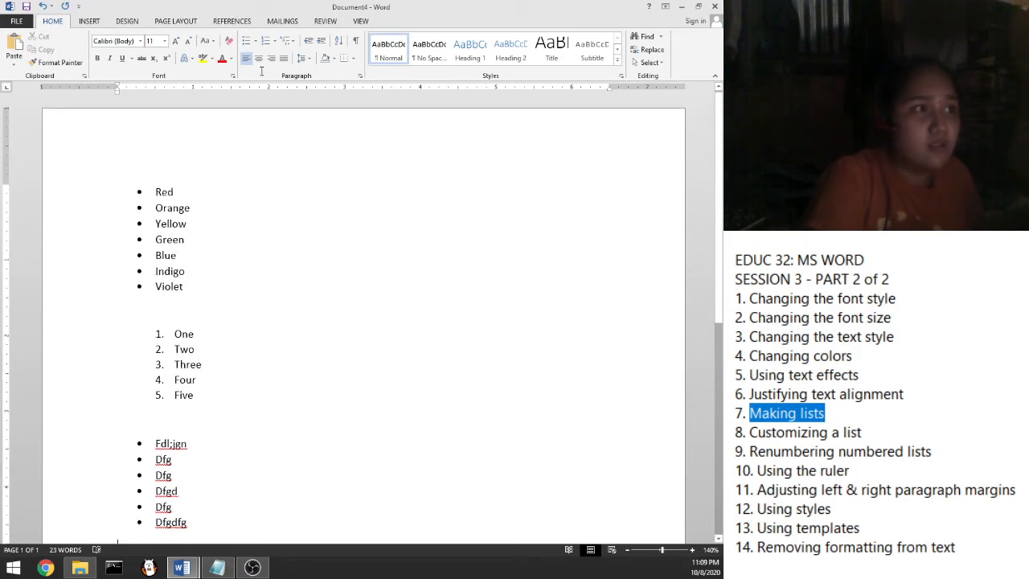
# Preview Multilevel List styles for the color list without applying one, then insert an empty bullet after Red
pyautogui.click(291, 41)
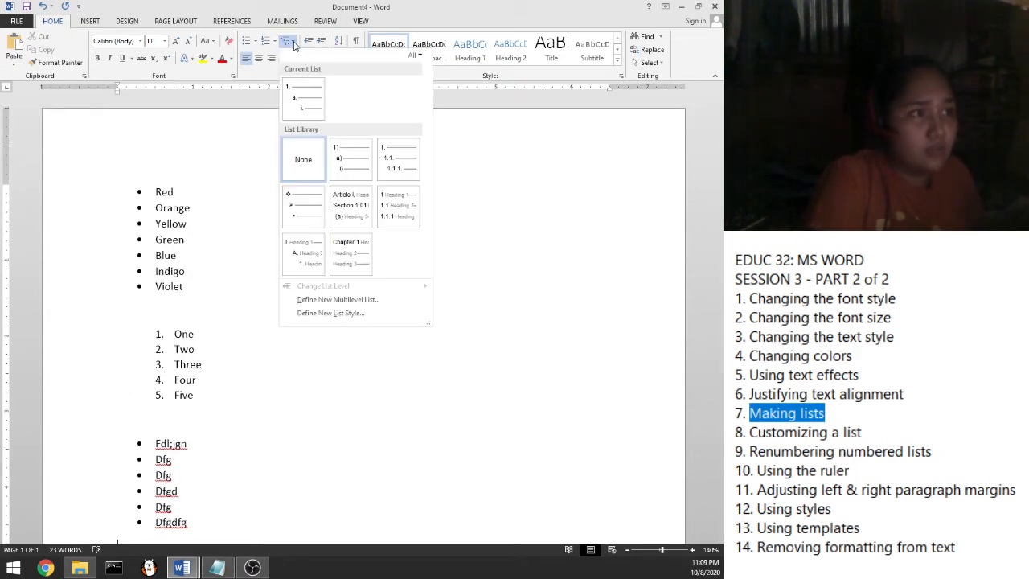
pyautogui.moveTo(311, 116)
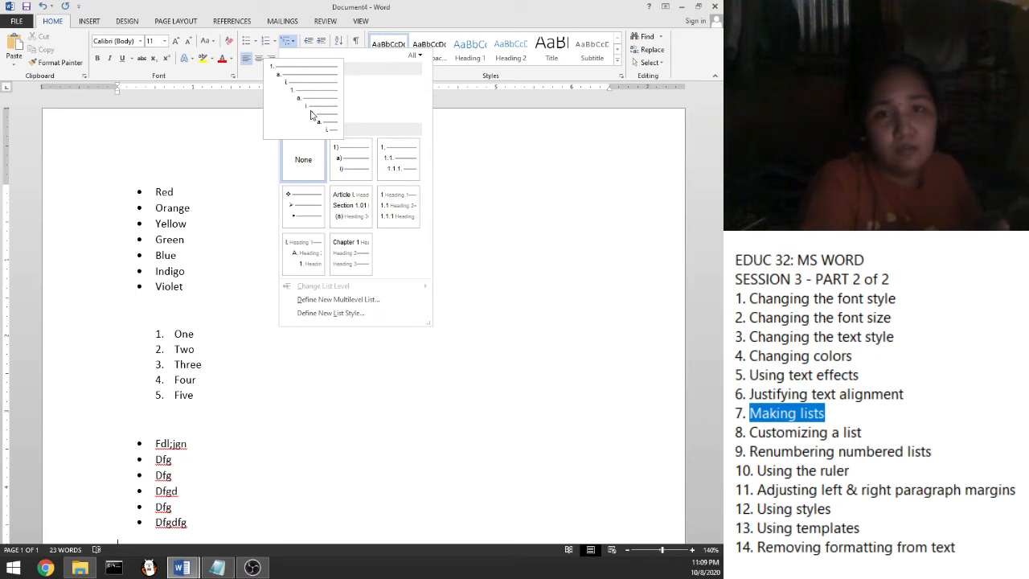
pyautogui.moveTo(295, 232)
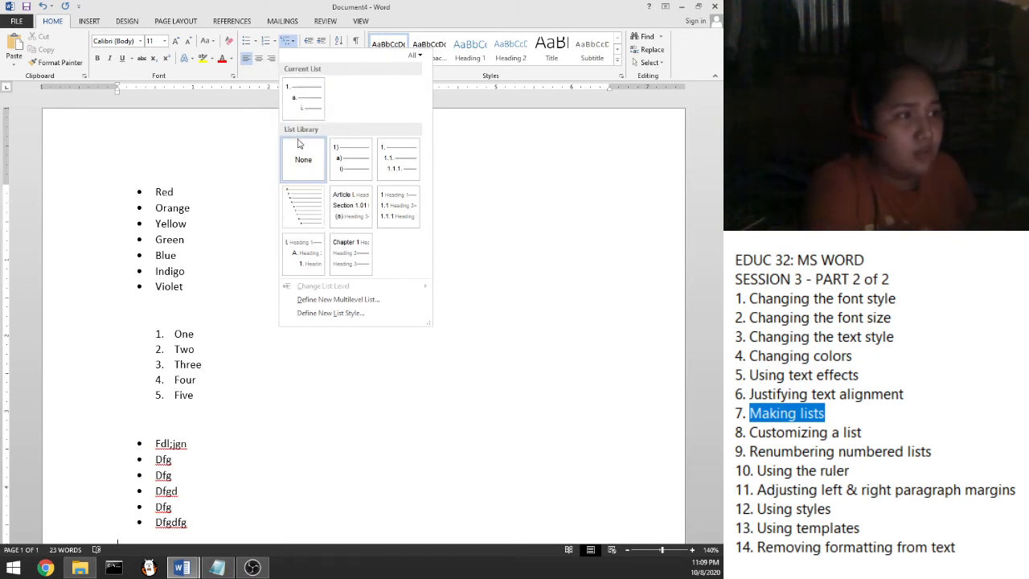
pyautogui.moveTo(308, 98)
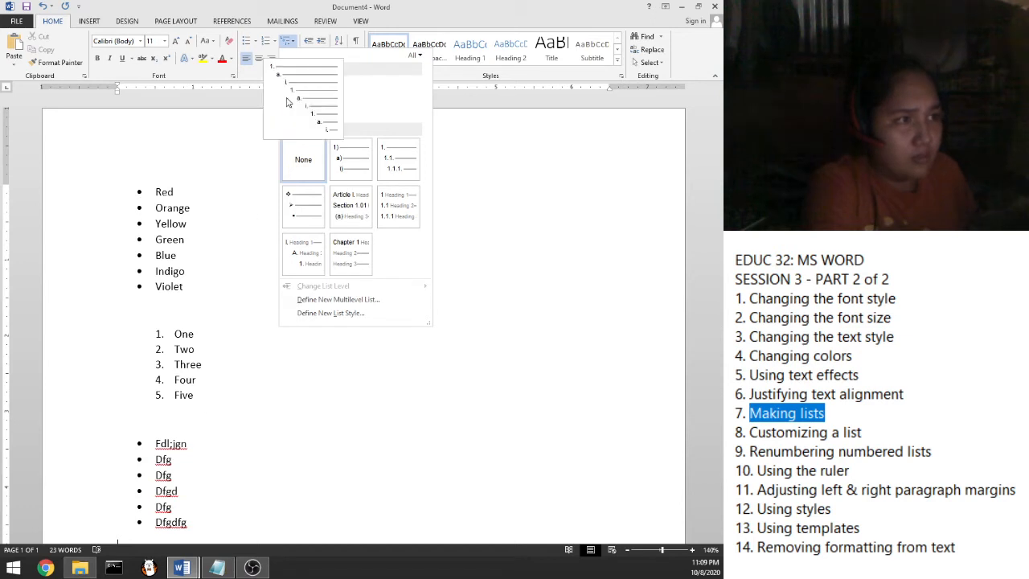
pyautogui.click(295, 95)
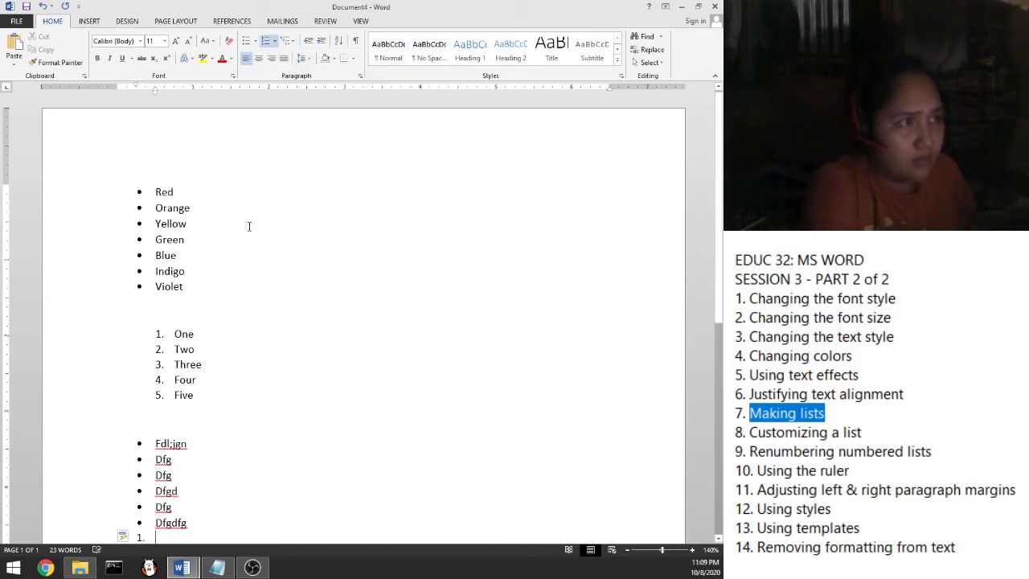
pyautogui.moveTo(156, 194); pyautogui.dragTo(184, 299)
pyautogui.click(291, 41)
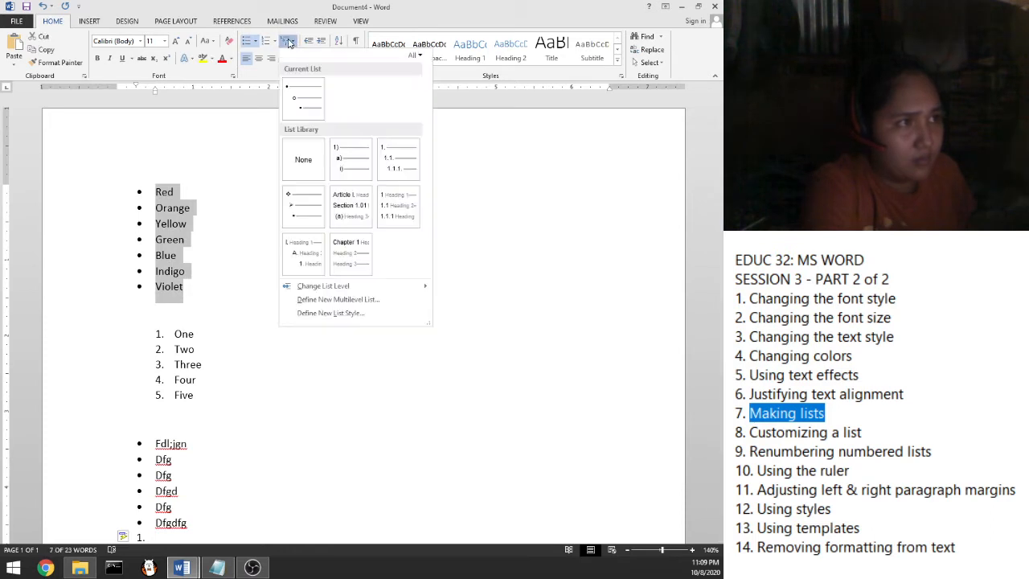
pyautogui.click(310, 118)
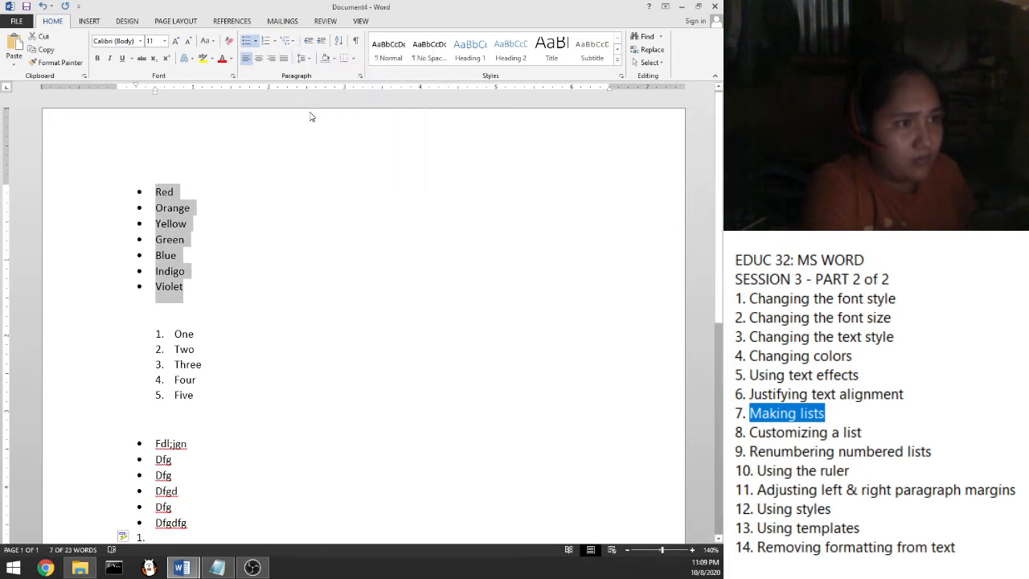
pyautogui.click(183, 197)
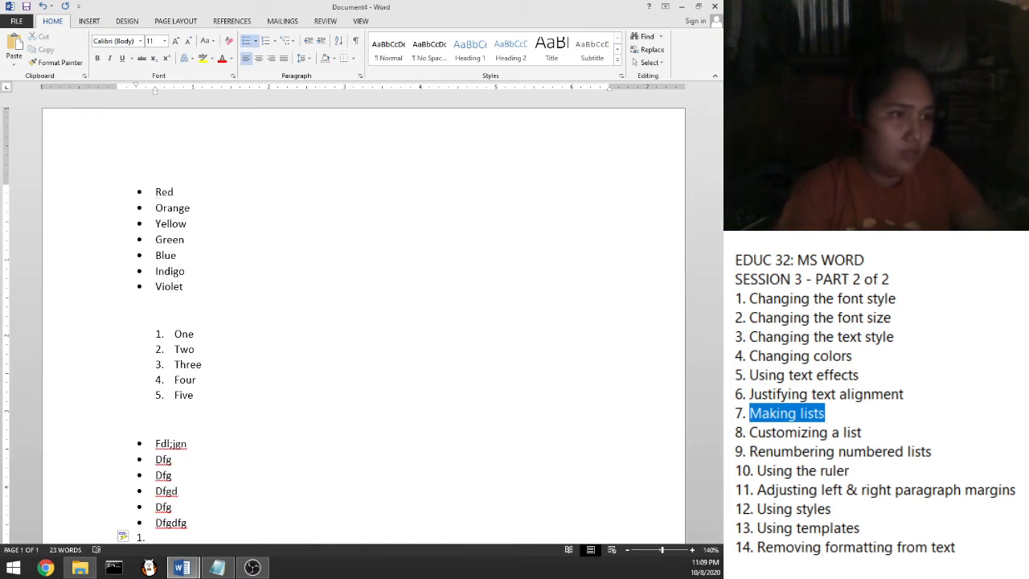
pyautogui.press('Return')
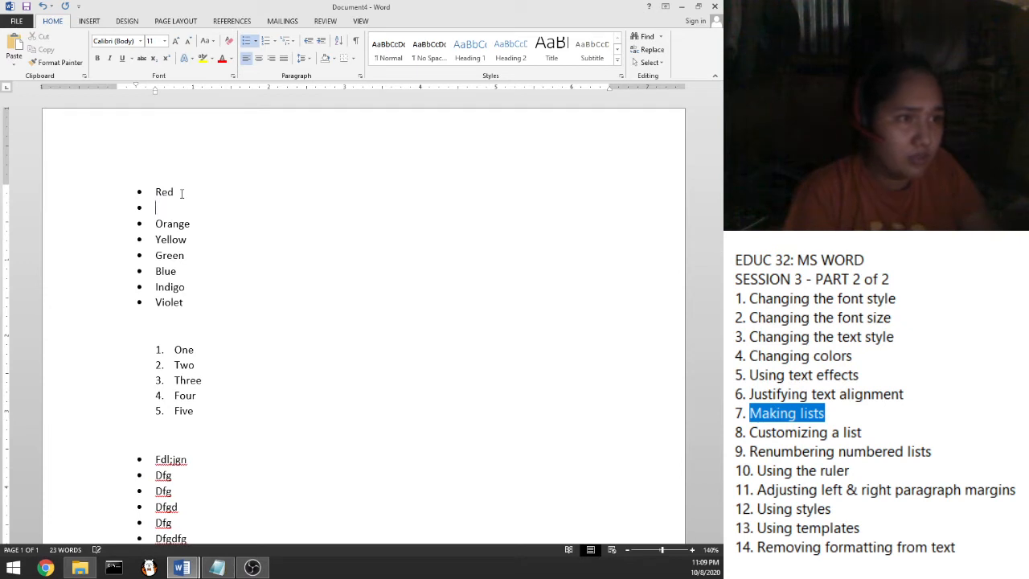
# Demote the new item under Red to a square-bulleted sub-item and add sub-items 'apple' and 'bloobd'
pyautogui.press('Tab')
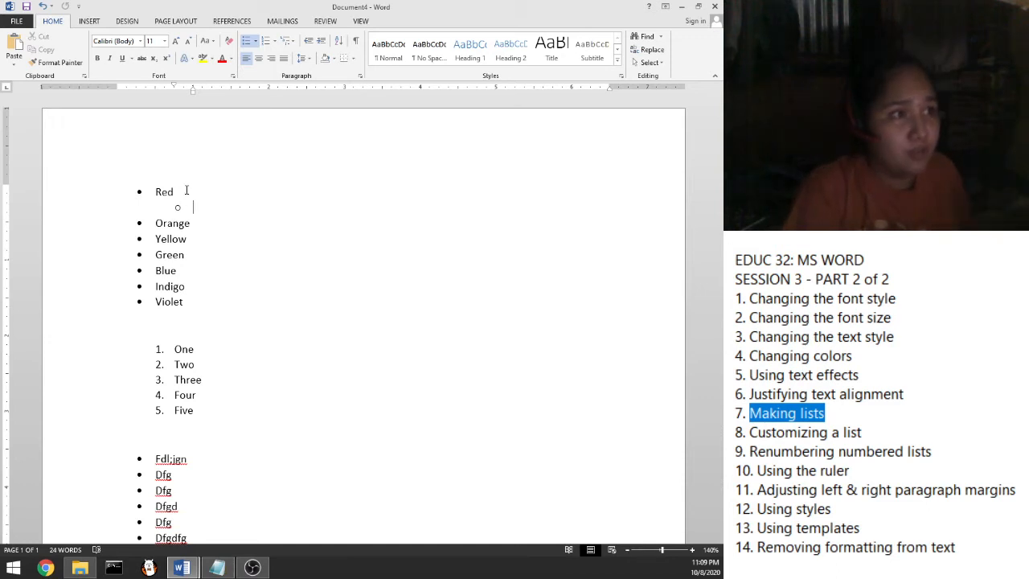
pyautogui.click(256, 41)
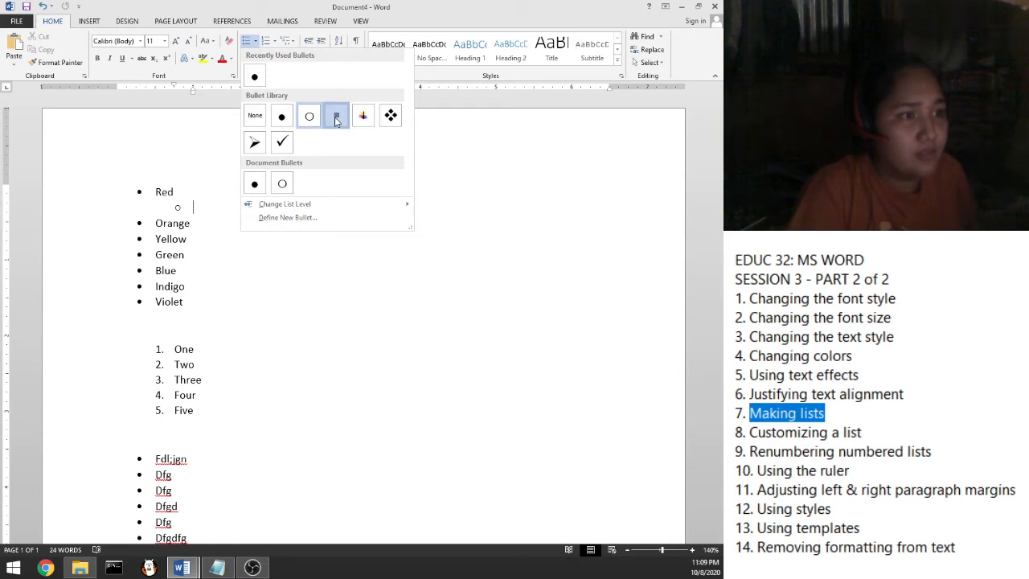
pyautogui.press('Escape')
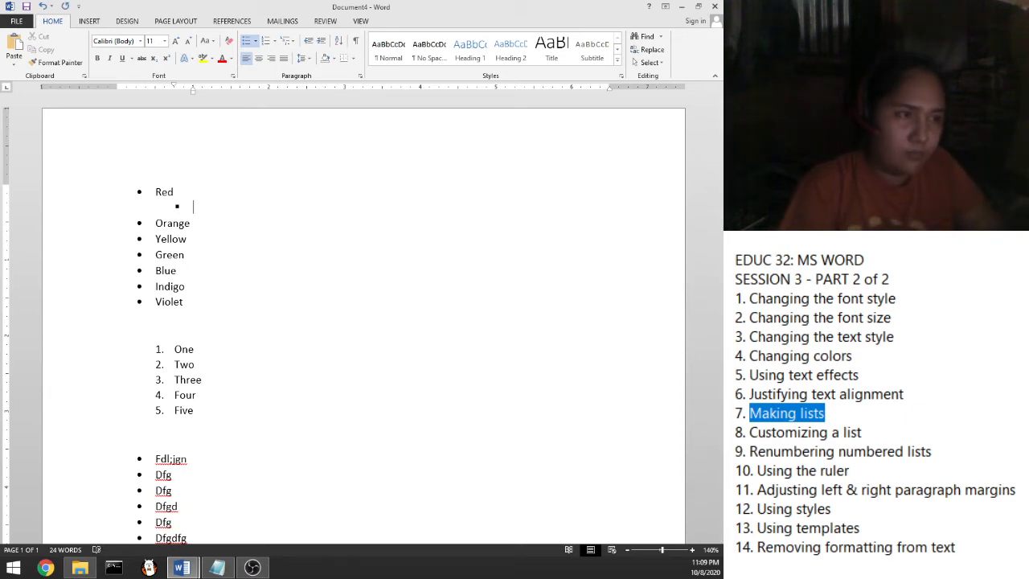
pyautogui.write('apple')
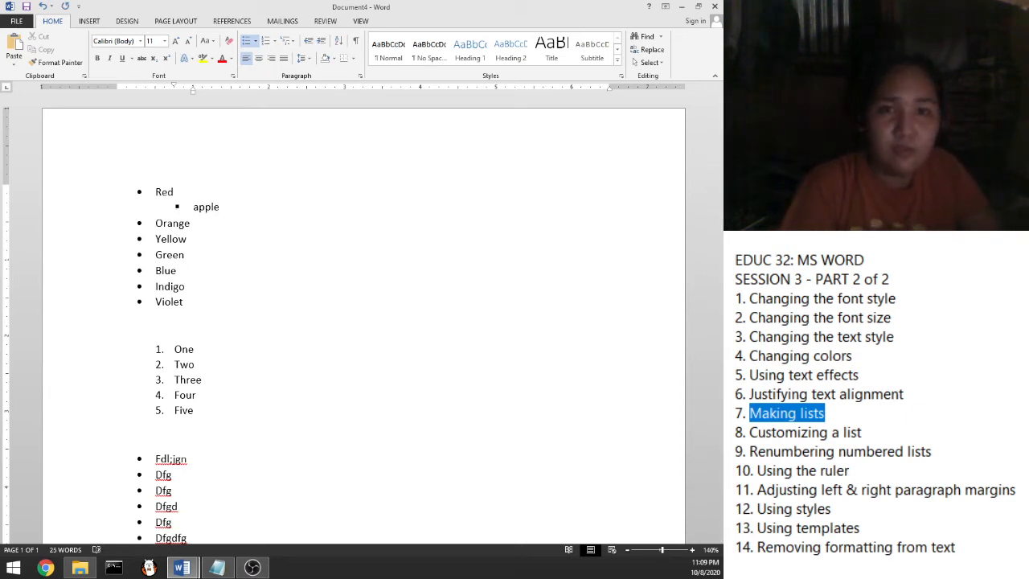
pyautogui.press('Return')
pyautogui.write('bloo')
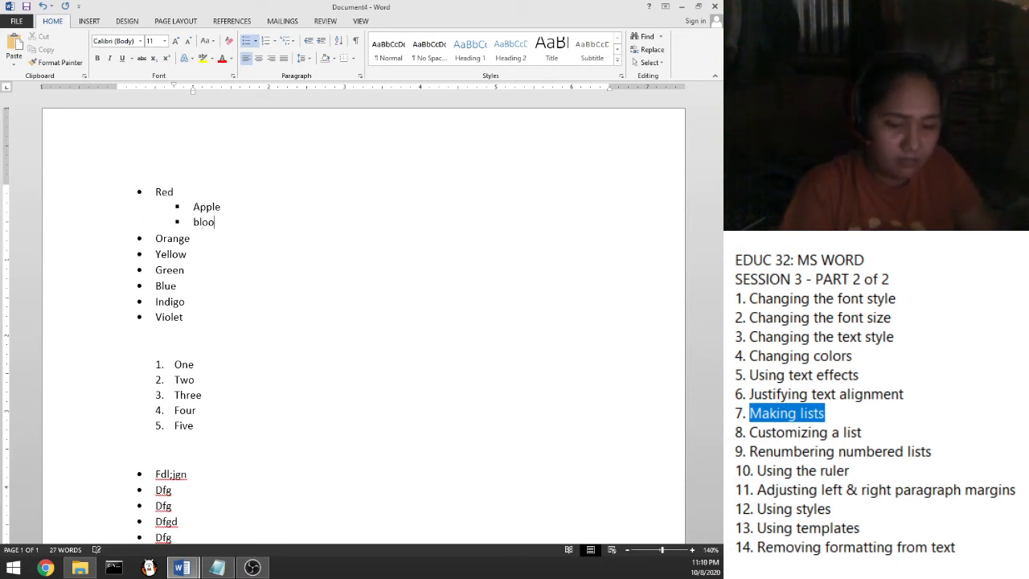
pyautogui.write('bd')
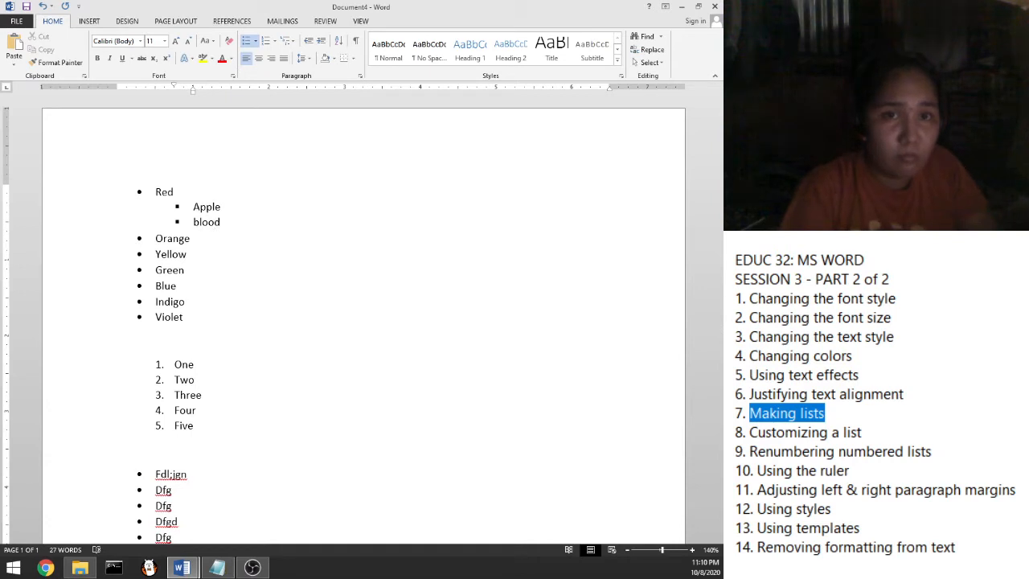
# Add an indented sub-item 'orange' under the Orange item
pyautogui.click(190, 238)
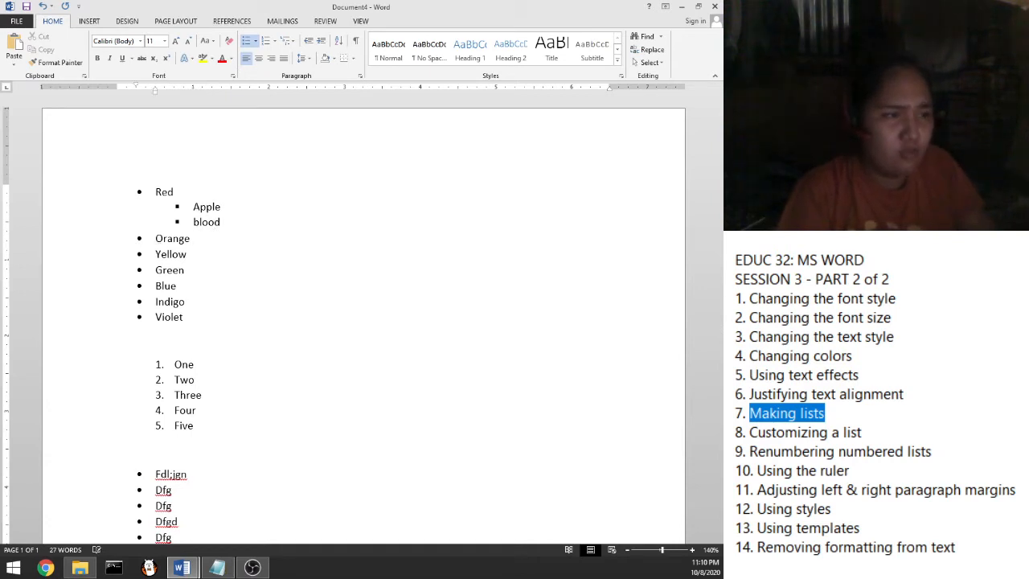
pyautogui.press('Return')
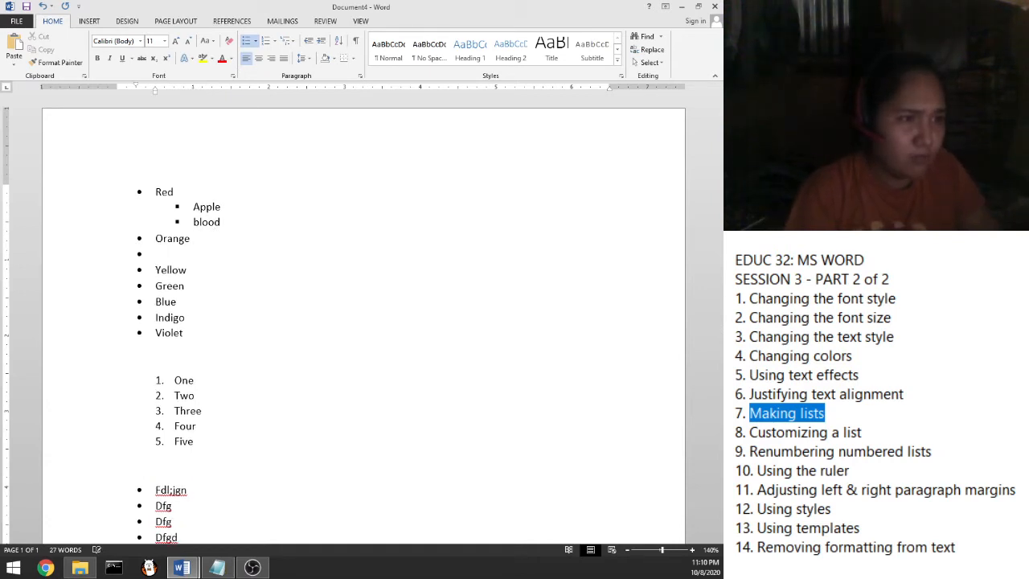
pyautogui.press('Tab')
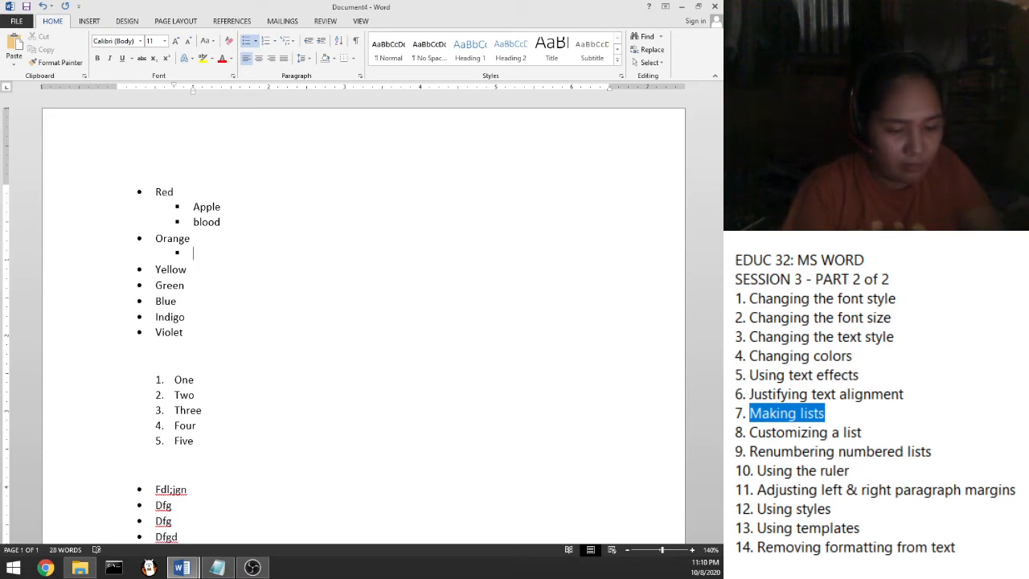
pyautogui.write('orange')
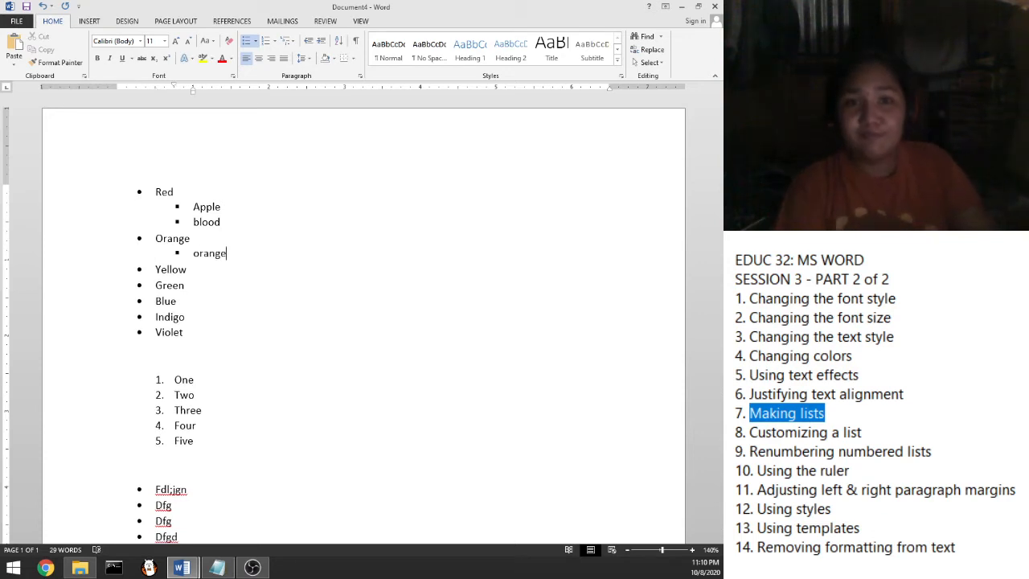
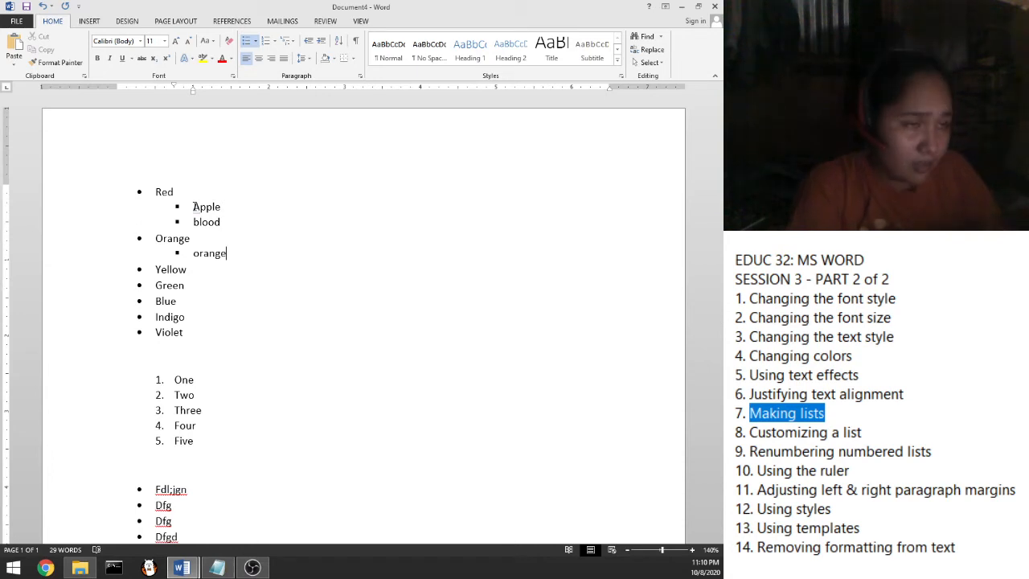
# Preview the multilevel list styles for the bullets without applying one
pyautogui.scroll(-3, 149, 278)
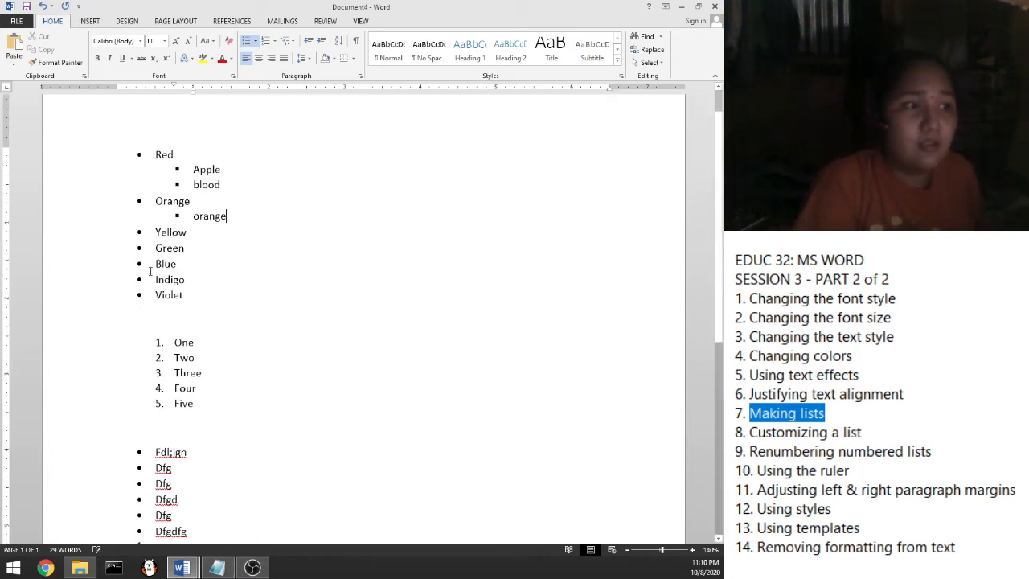
pyautogui.scroll(2, 258, 161)
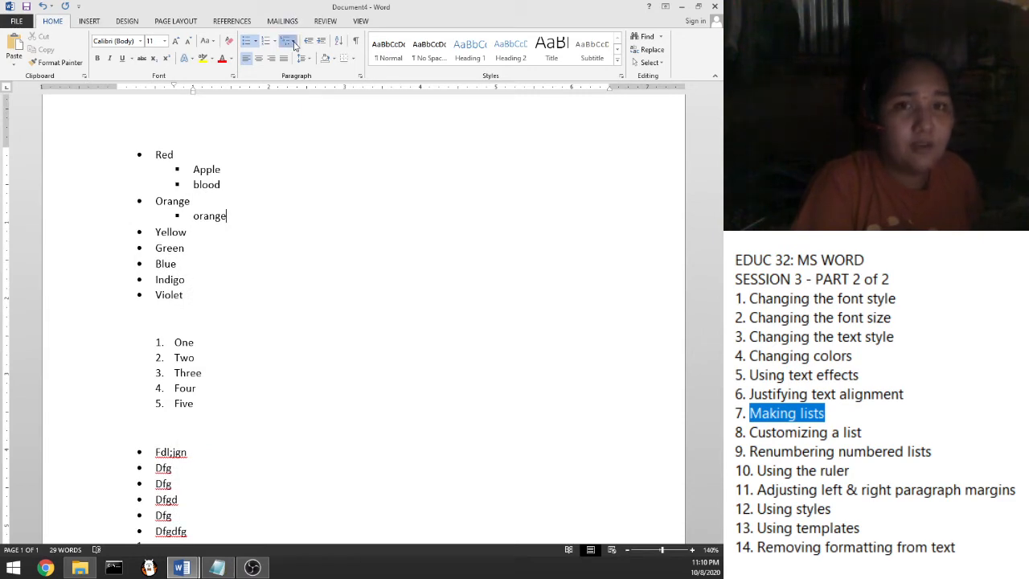
pyautogui.click(295, 45)
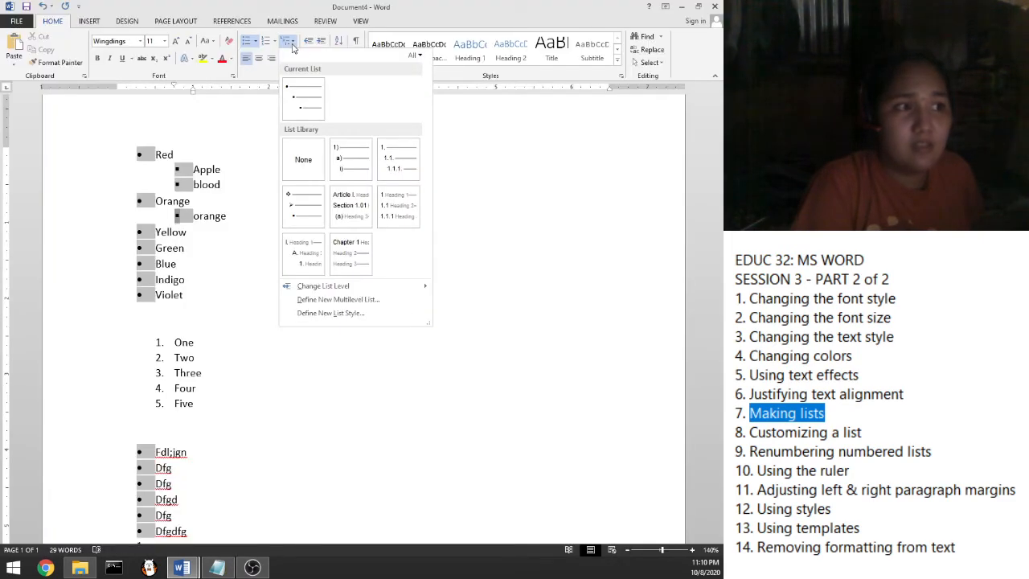
pyautogui.click(492, 247)
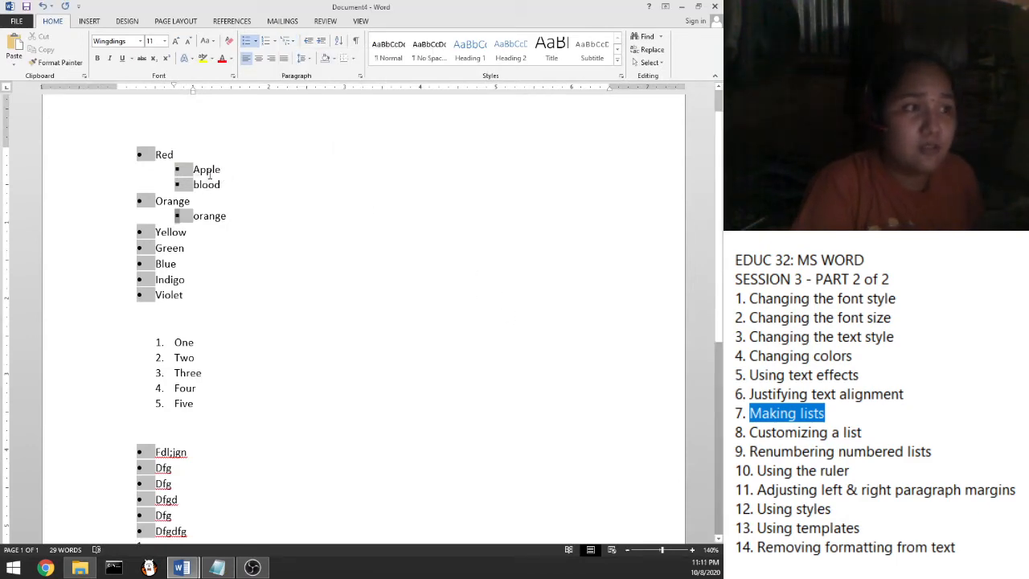
pyautogui.click(208, 183)
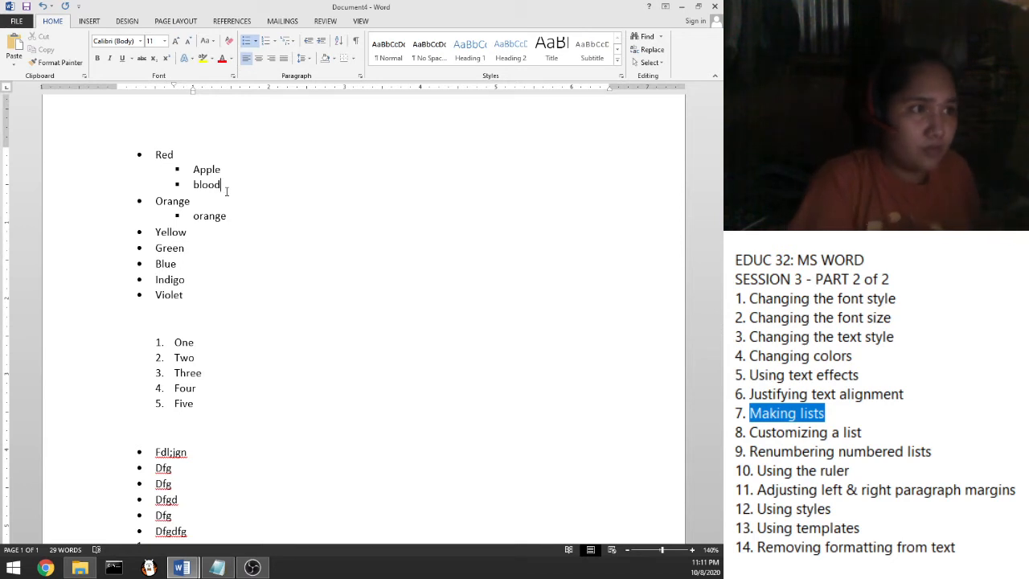
# Turn the empty numbered line into plain text '1 + 1 = ______' and select it
pyautogui.scroll(-6, 242, 197)
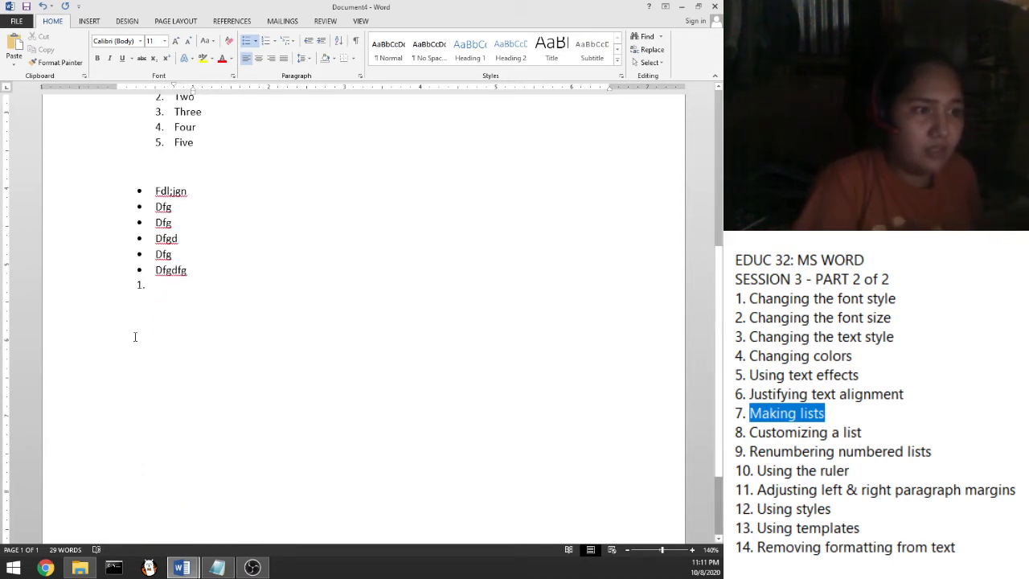
pyautogui.click(146, 332)
pyautogui.press('BackSpace')
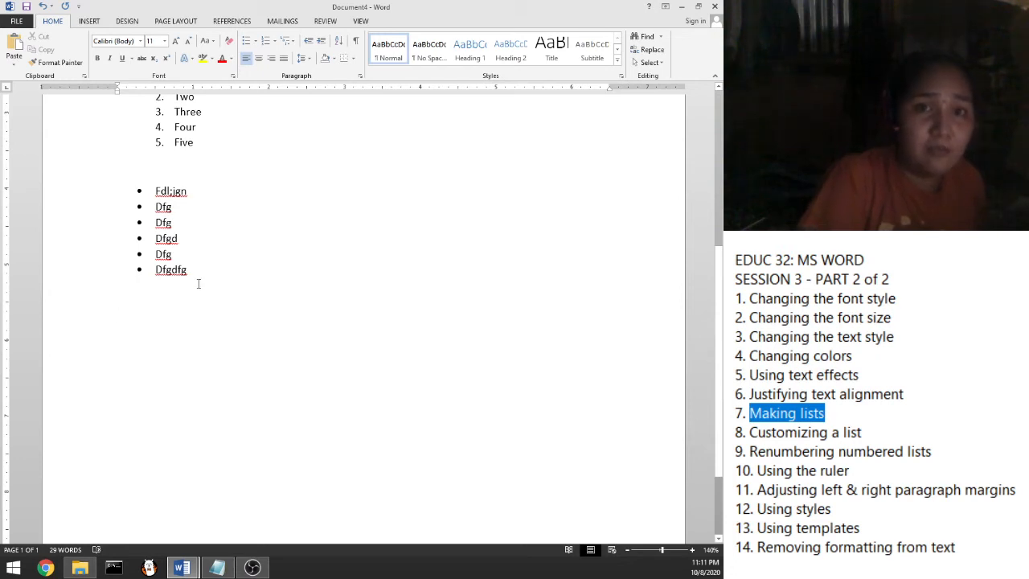
pyautogui.click(275, 44)
pyautogui.click(170, 317)
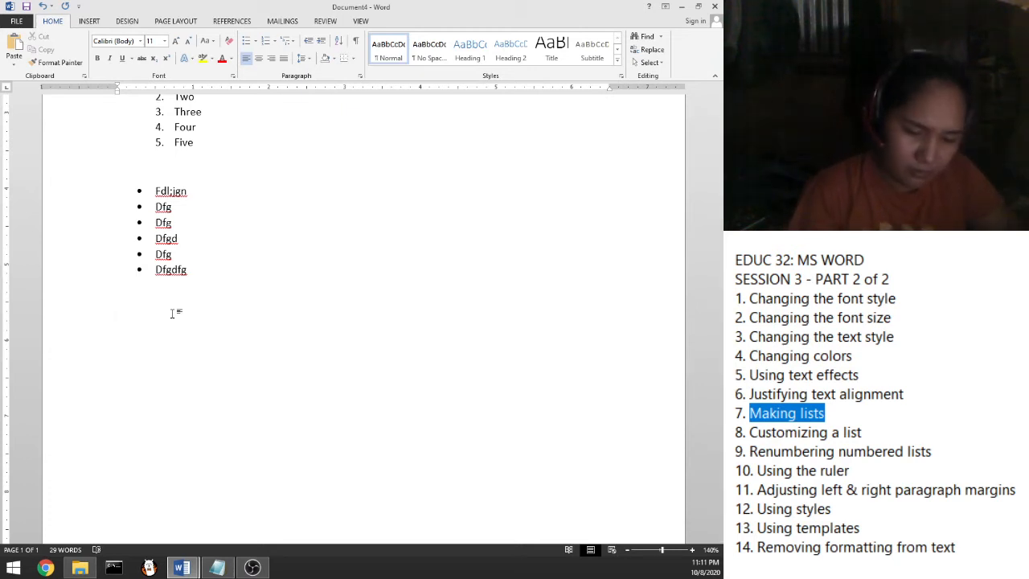
pyautogui.write('+ ')
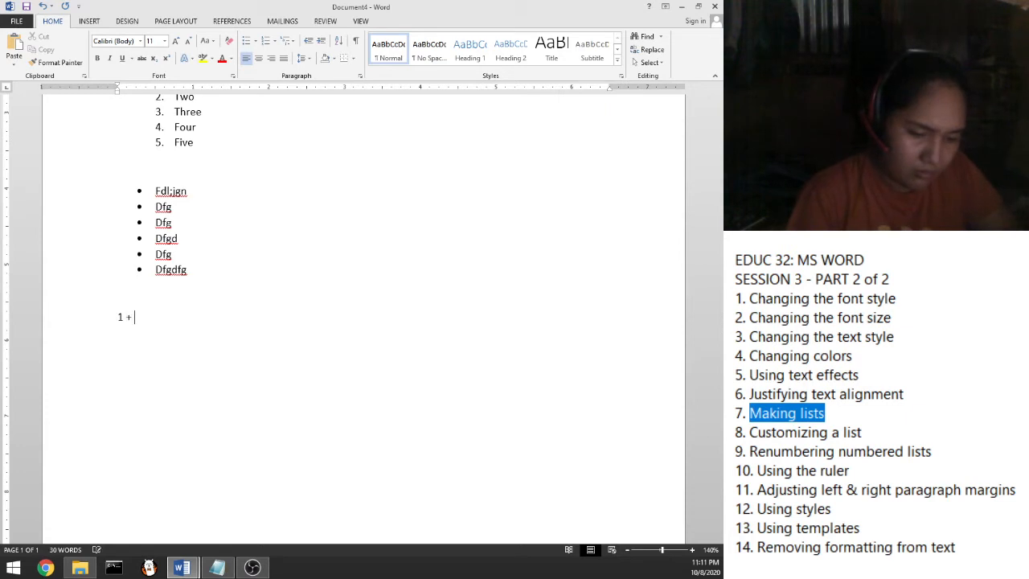
pyautogui.write('1 = ')
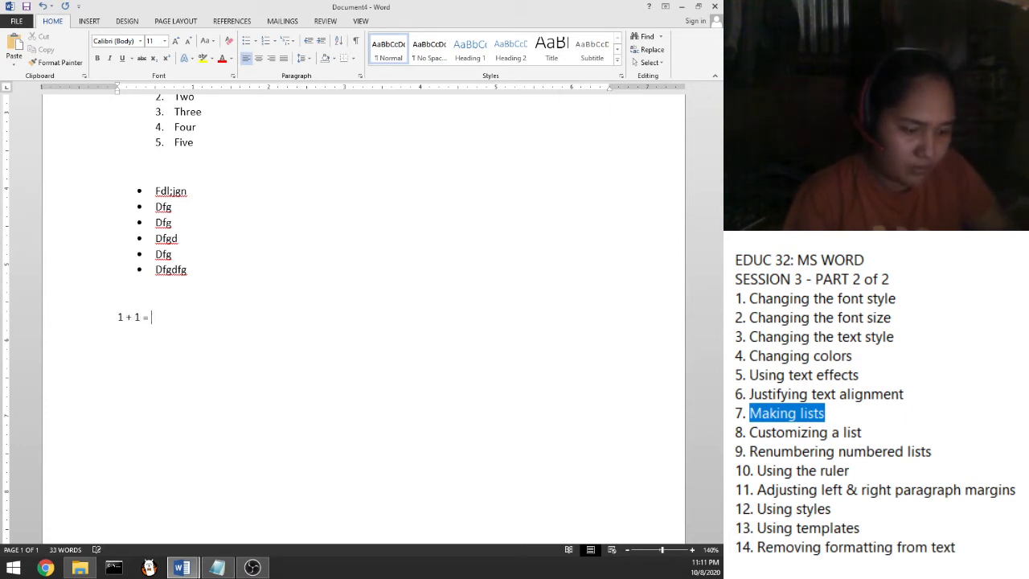
pyautogui.write('______')
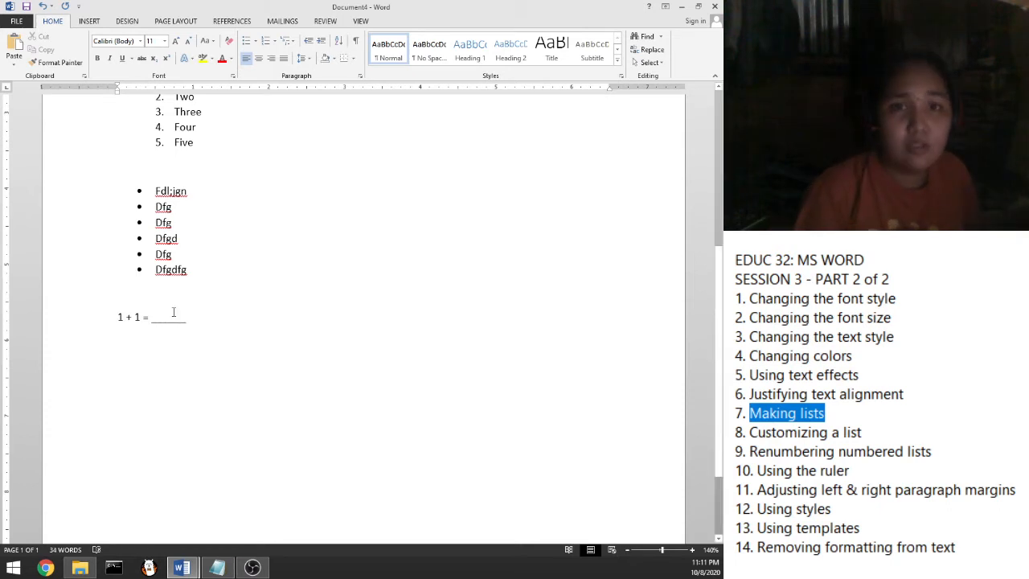
pyautogui.moveTo(118, 317); pyautogui.dragTo(207, 323)
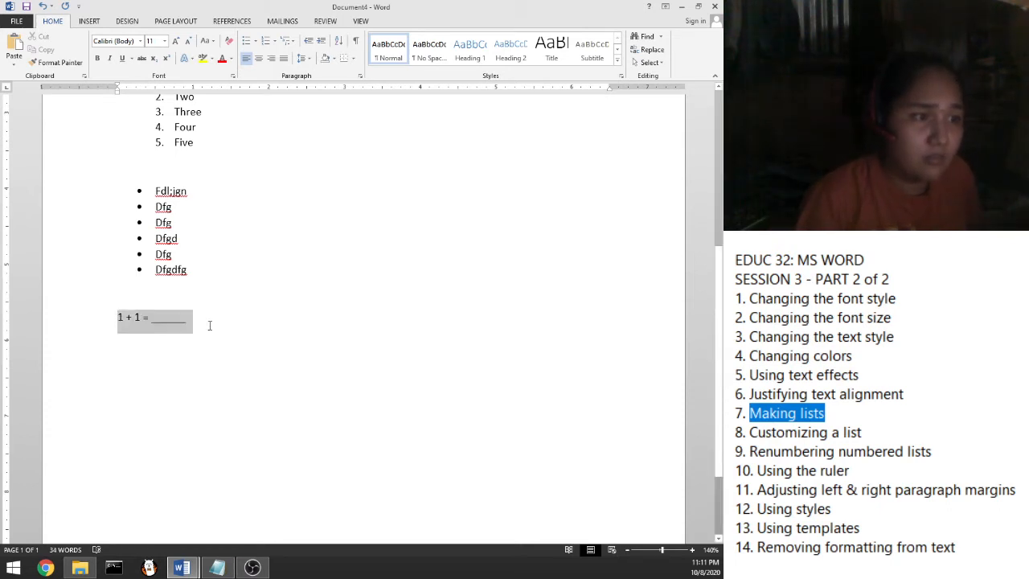
# Define the custom number format '_____1.' for the 1 + 1 line
pyautogui.click(275, 43)
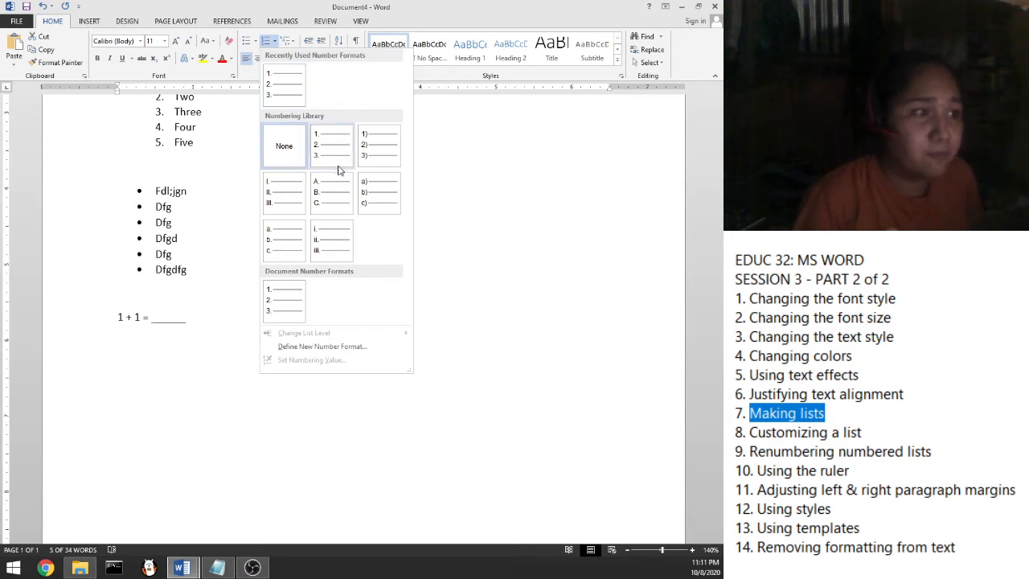
pyautogui.click(293, 346)
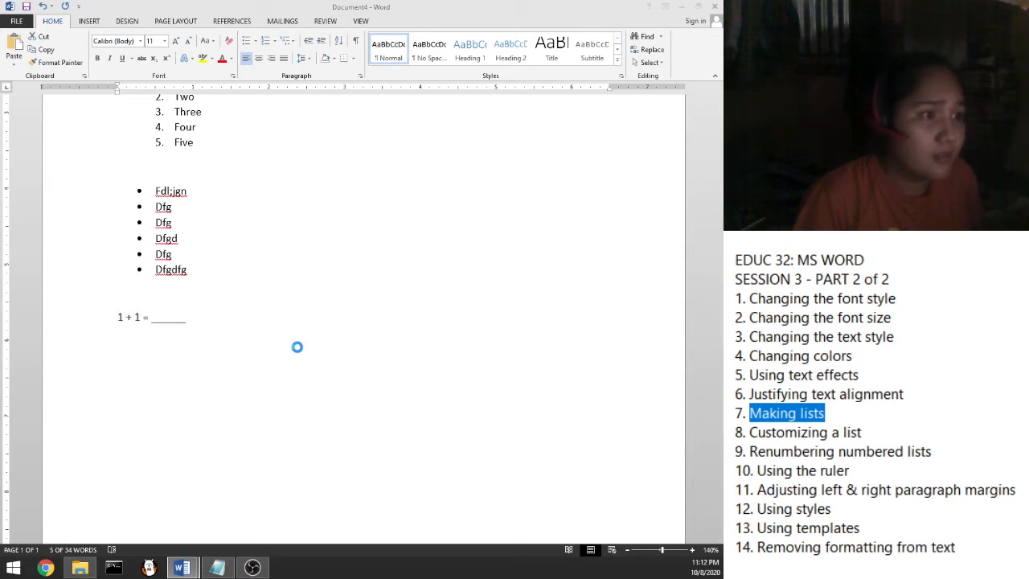
pyautogui.press('Escape')
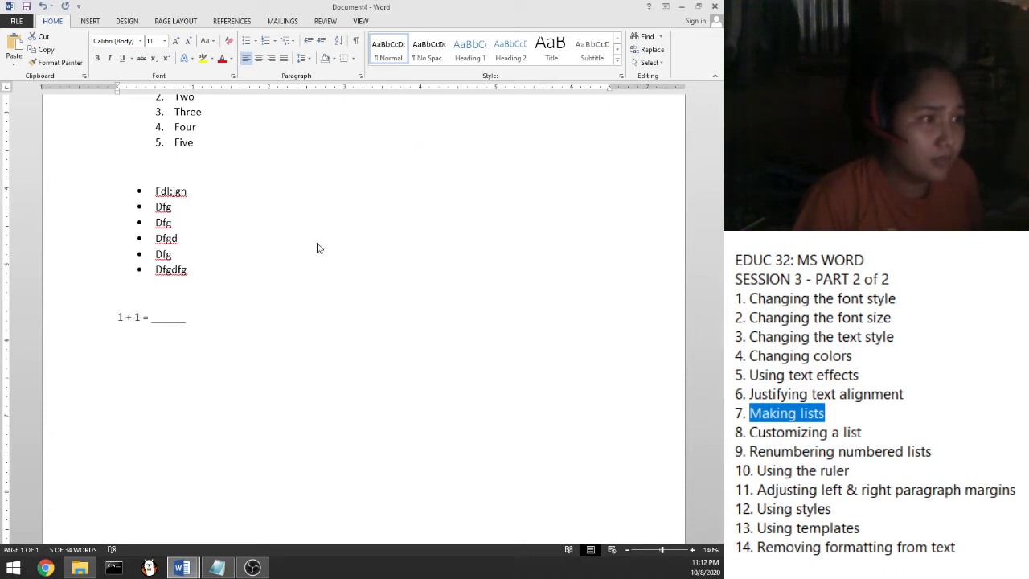
pyautogui.moveTo(188, 568)
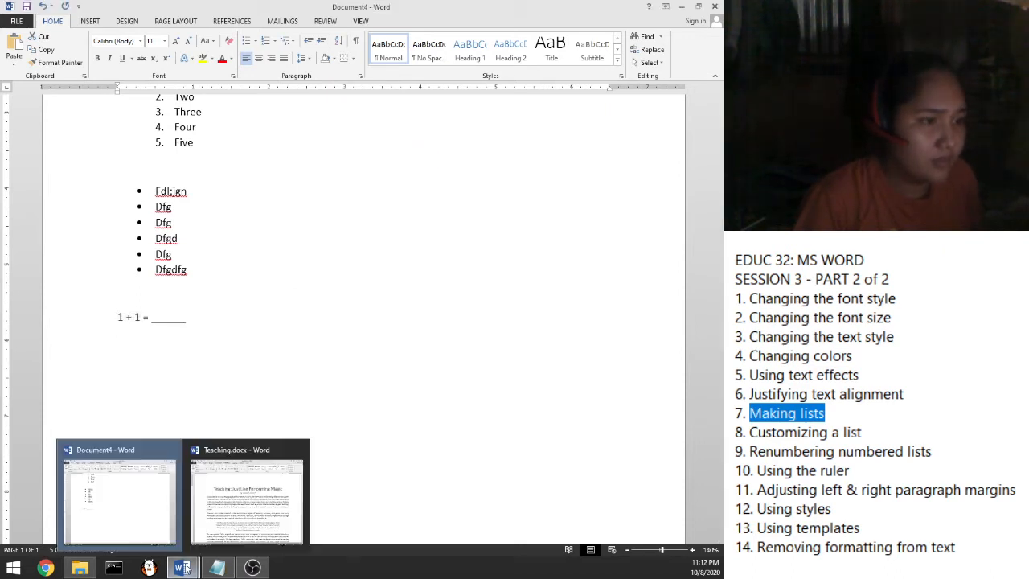
pyautogui.click(301, 250)
pyautogui.click(320, 223)
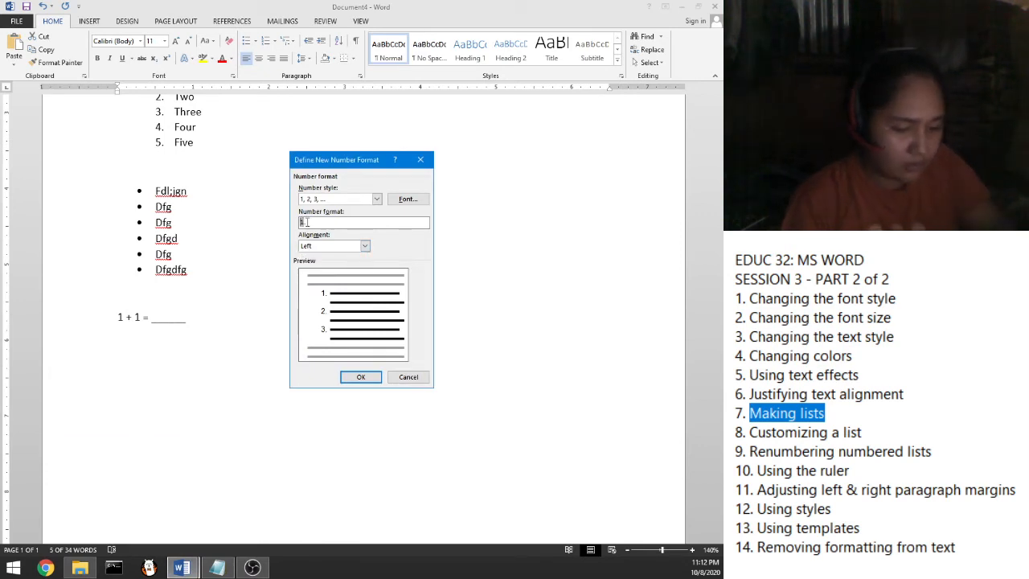
pyautogui.write('_')
pyautogui.write('___')
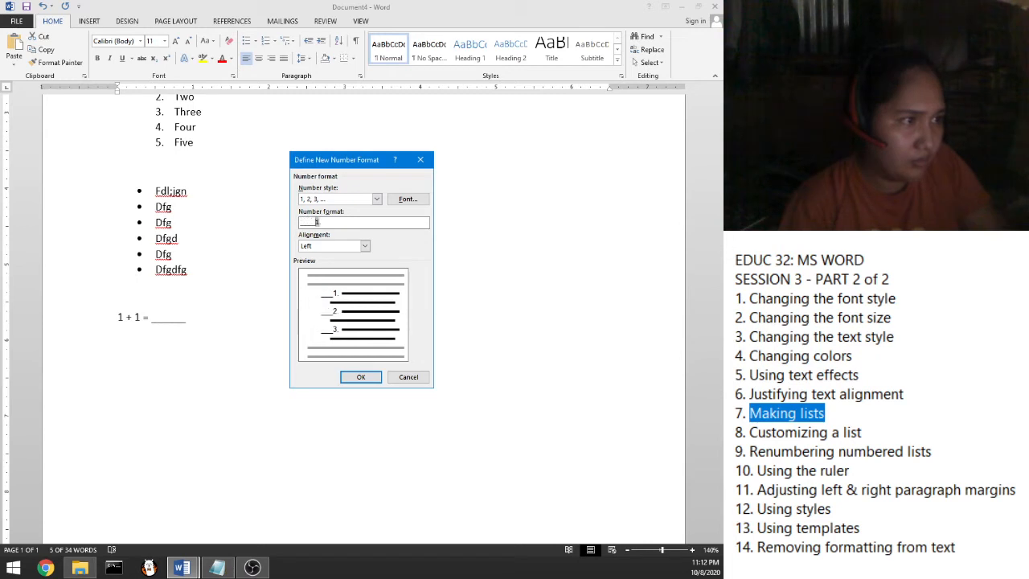
pyautogui.write('_1.')
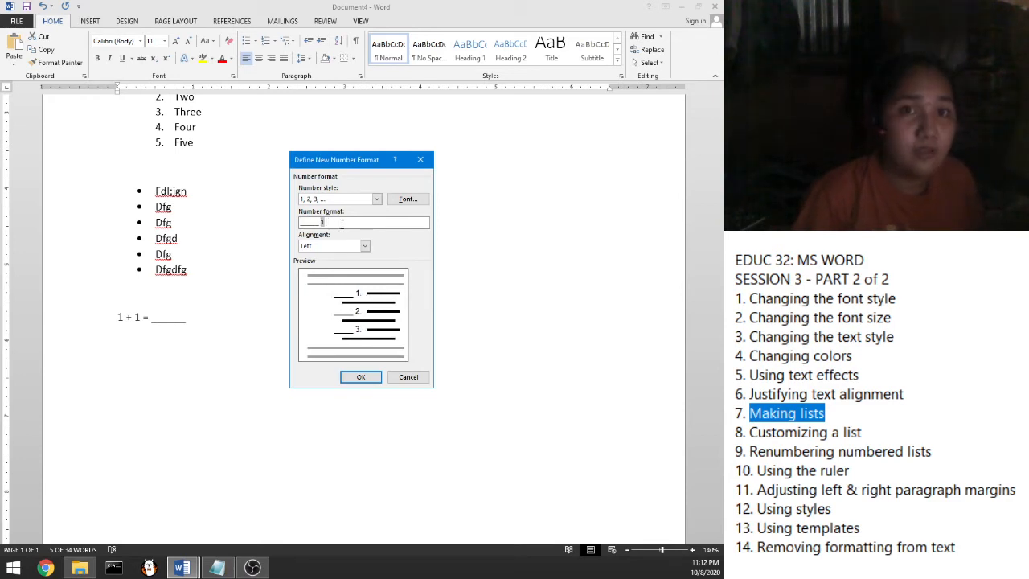
pyautogui.click(359, 381)
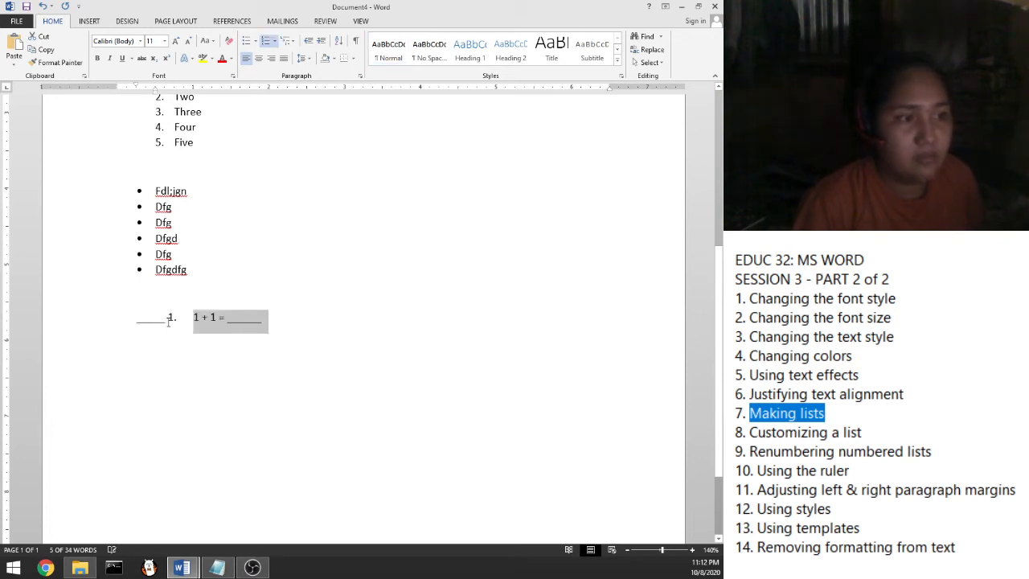
# Add the question '5 − 2 = ______' after the first question, then select both list numbers
pyautogui.click(279, 316)
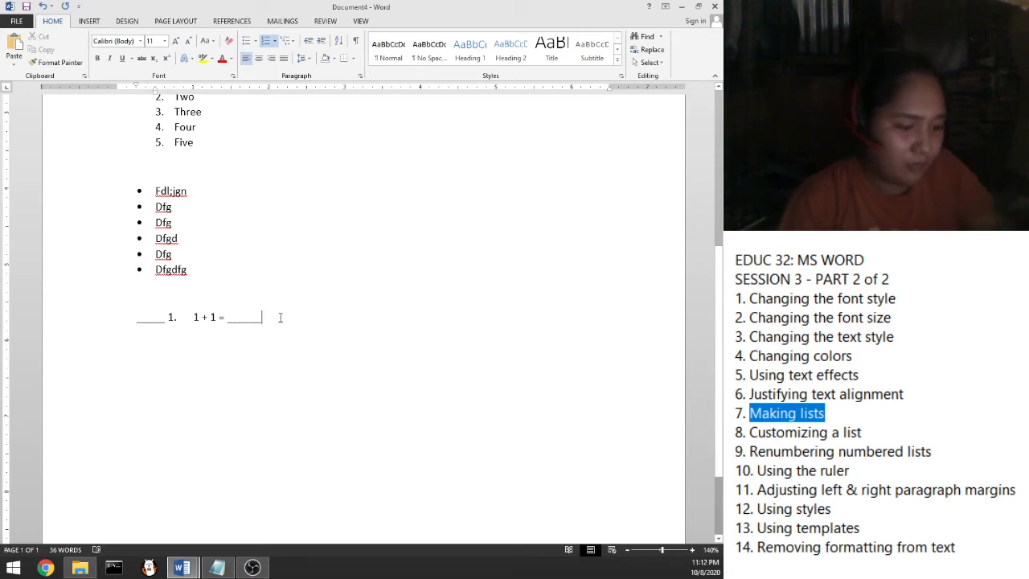
pyautogui.press('Return')
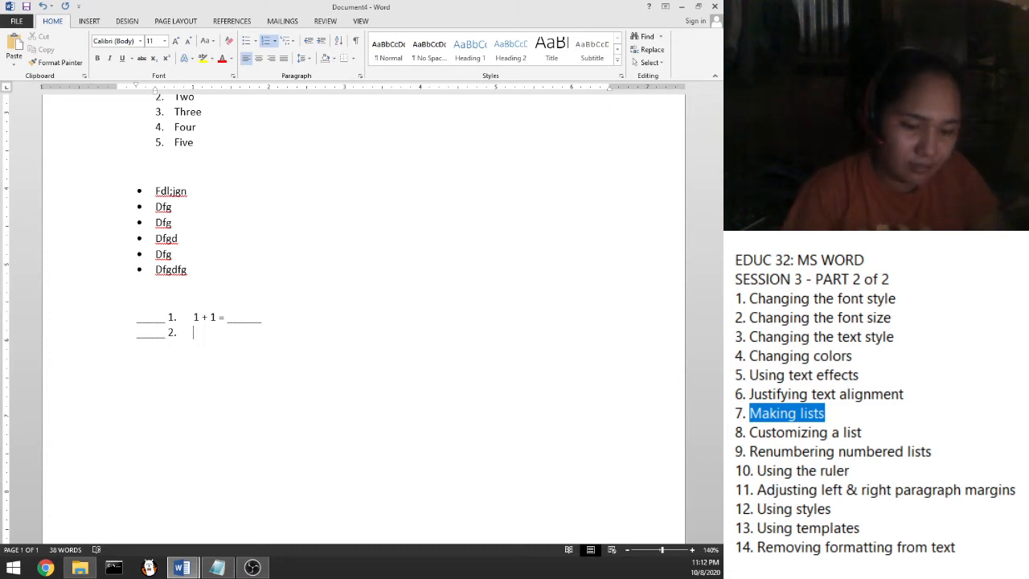
pyautogui.write('5 ')
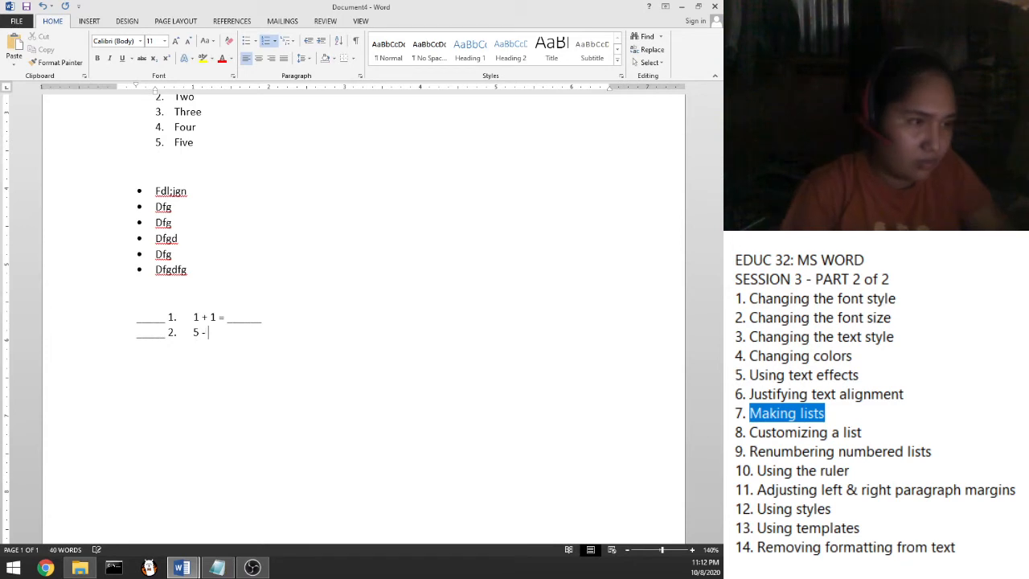
pyautogui.write('- 2 = ______')
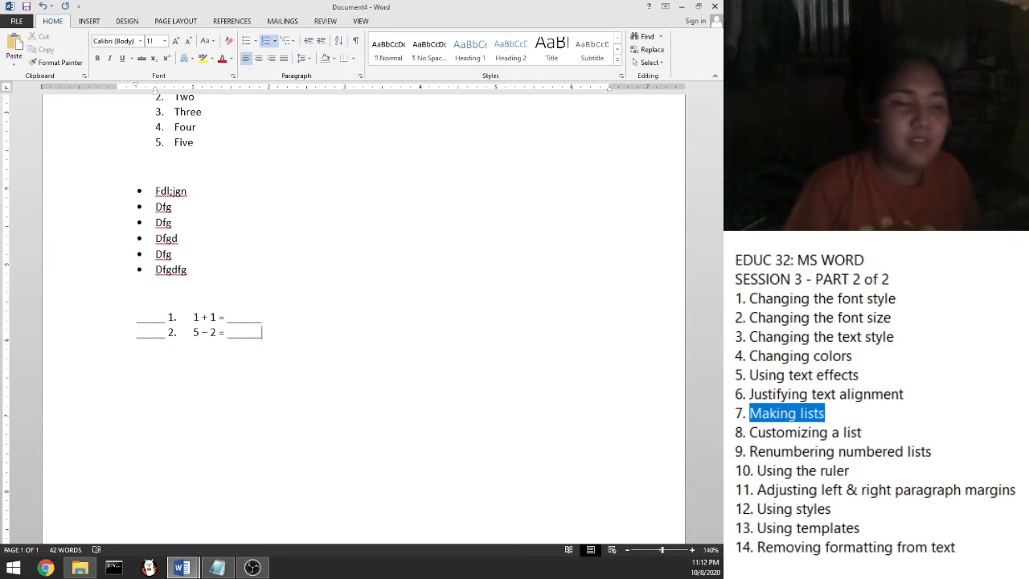
pyautogui.click(152, 316)
pyautogui.click(161, 325)
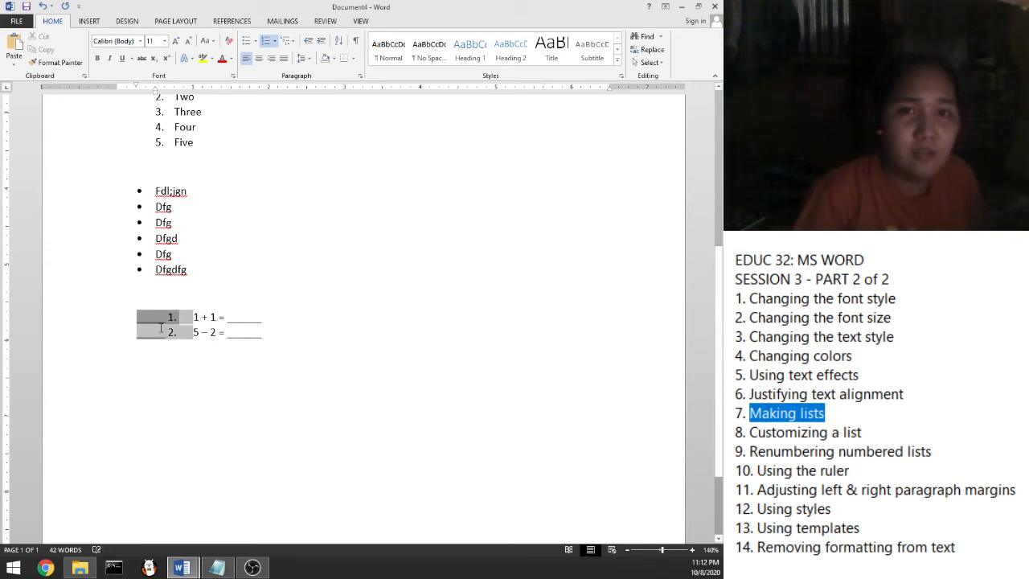
# Set the question list's numbering value to 5, making the questions 5 and 6
pyautogui.click(275, 42)
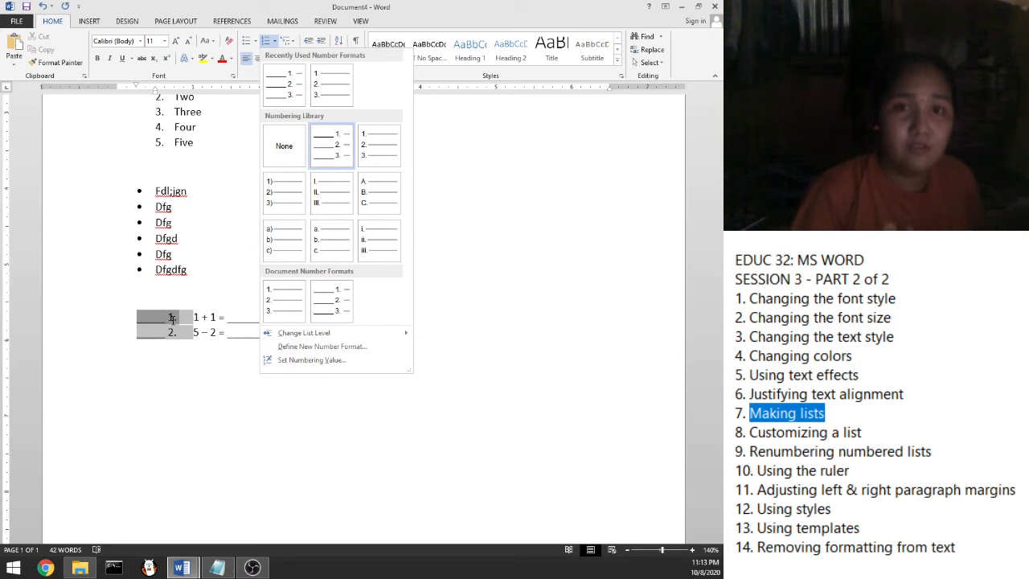
pyautogui.click(312, 364)
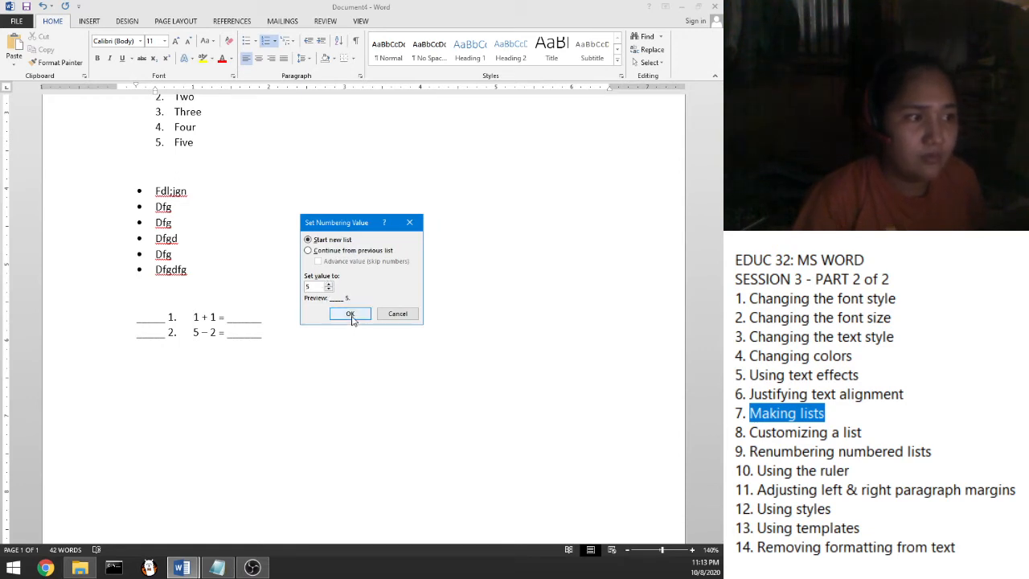
pyautogui.click(351, 319)
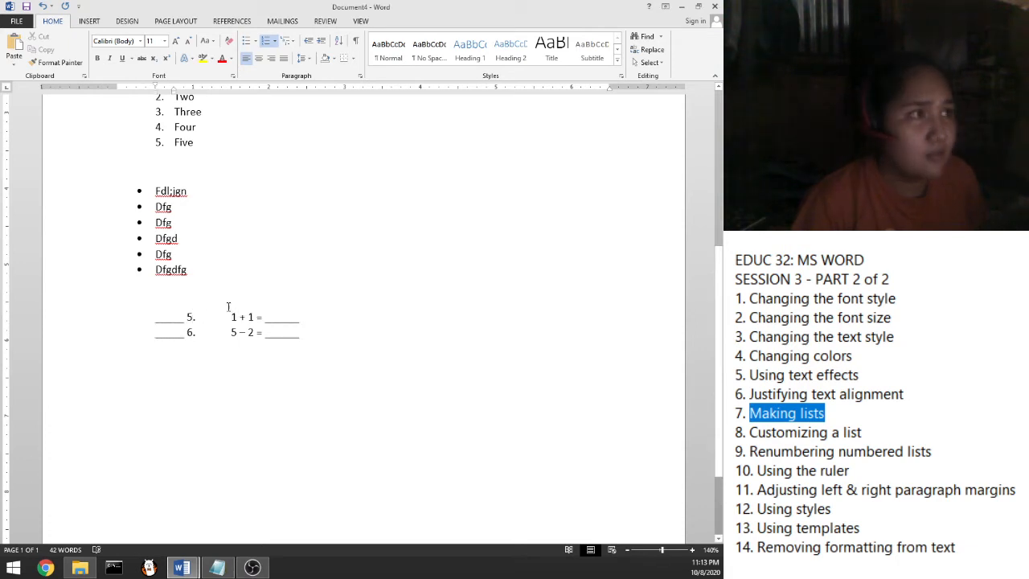
pyautogui.moveTo(225, 327); pyautogui.dragTo(167, 316)
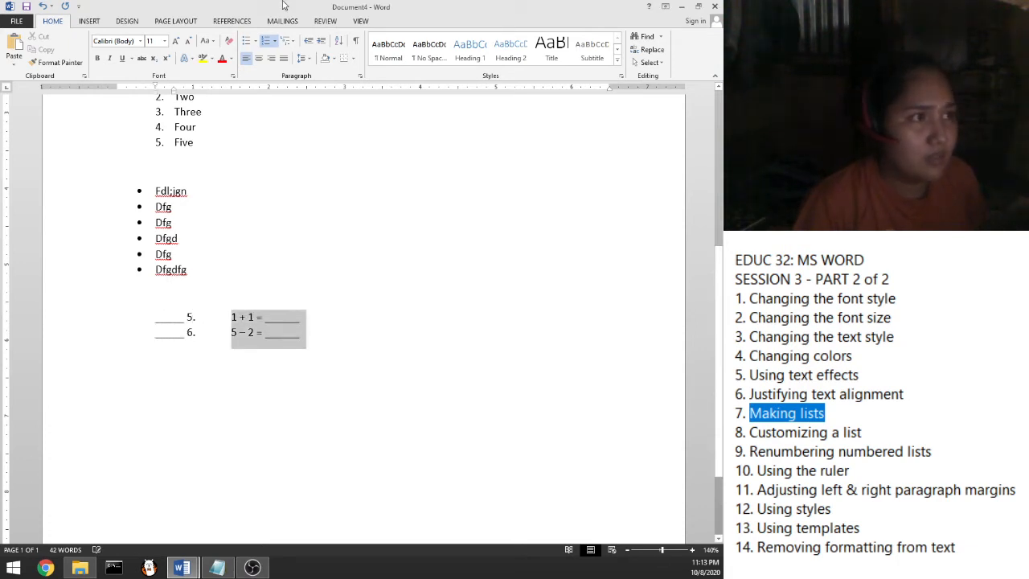
# Adjust the questions' indent, ending one step nearer the margin
pyautogui.click(307, 46)
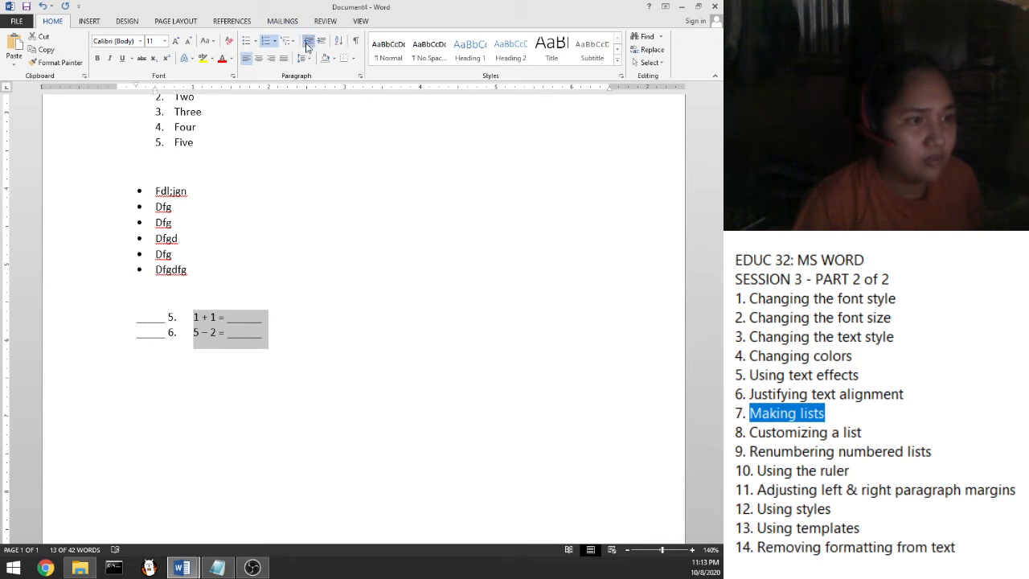
pyautogui.click(307, 46)
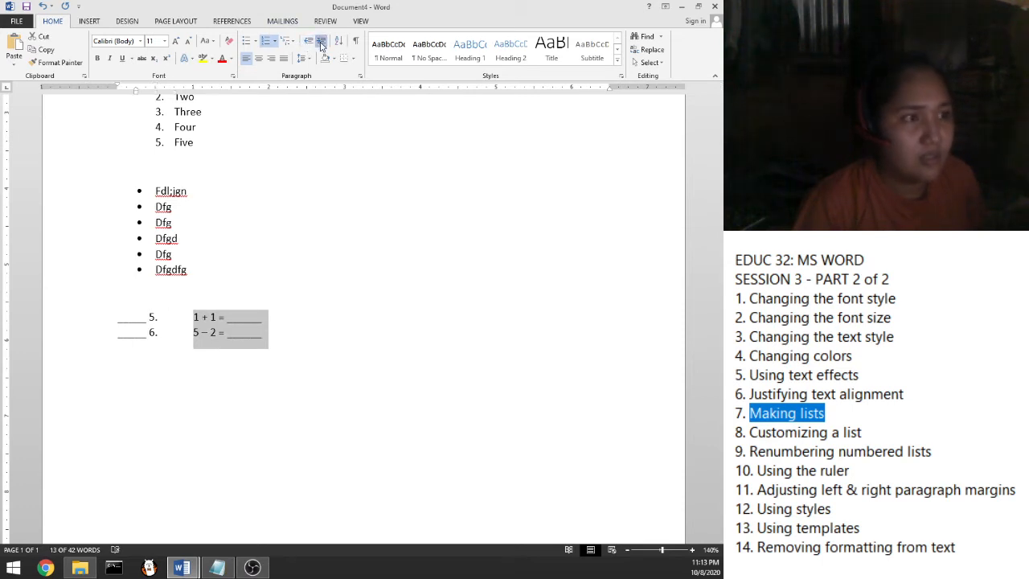
pyautogui.click(321, 41)
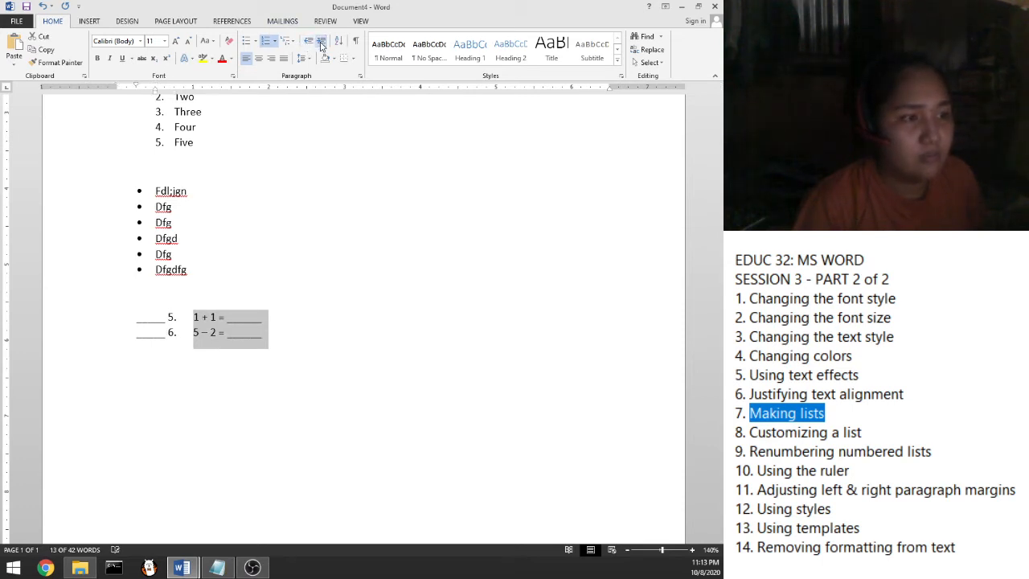
# Insert an empty item after question 5 and demote it to an indented 'i.' sub-item
pyautogui.click(285, 322)
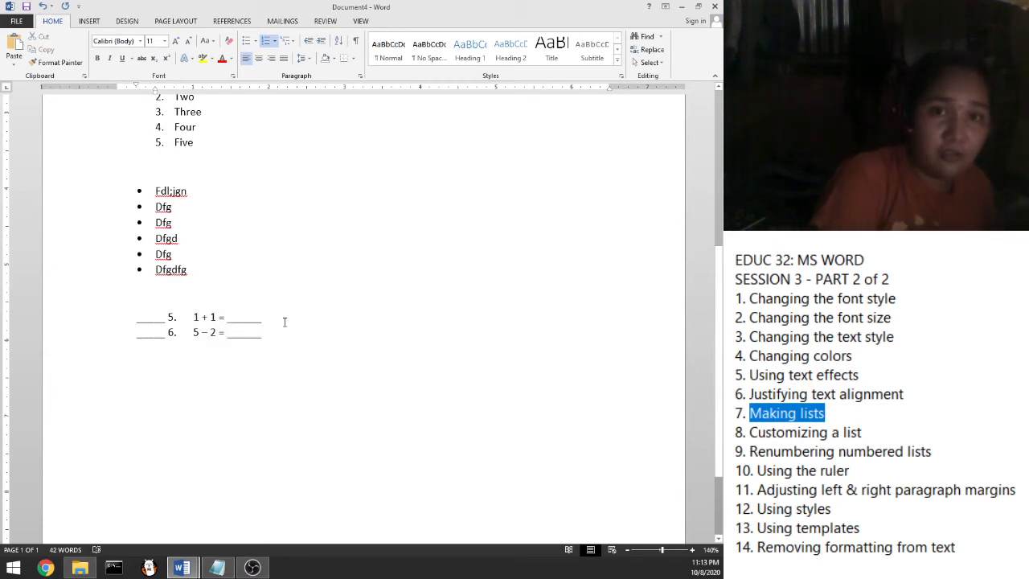
pyautogui.press('Return')
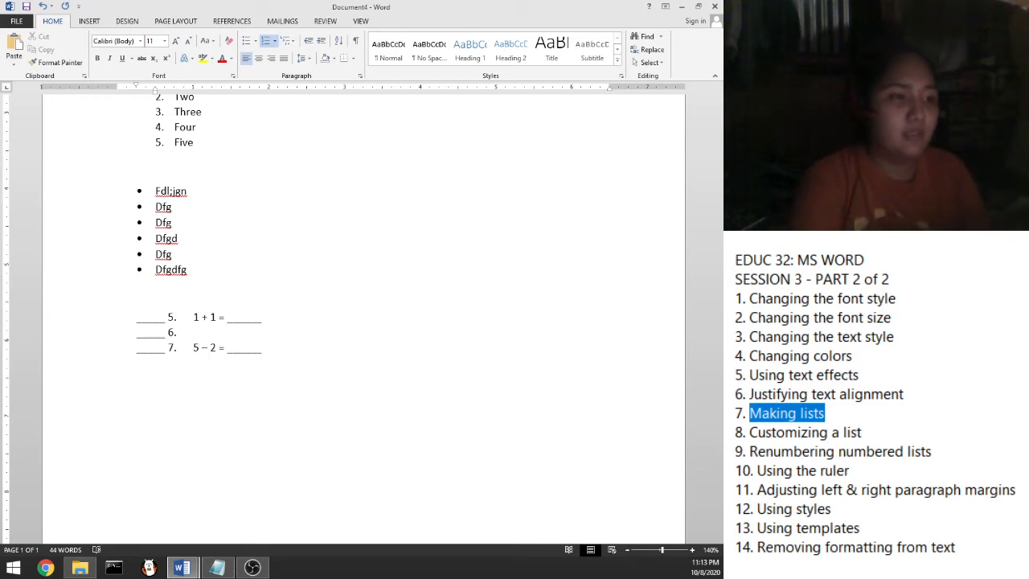
pyautogui.press('BackSpace')
pyautogui.press('BackSpace')
pyautogui.press('BackSpace')
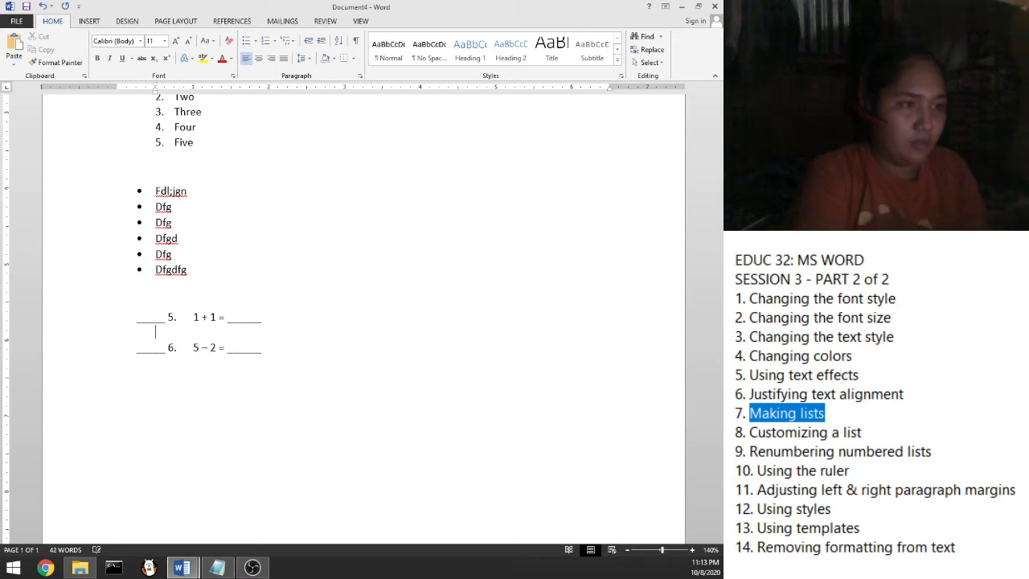
pyautogui.press('BackSpace')
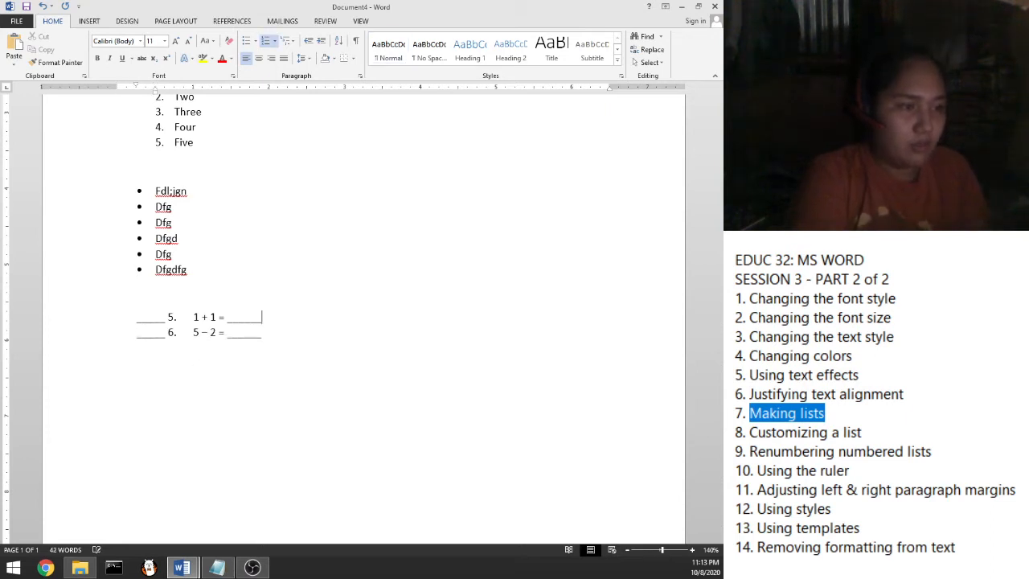
pyautogui.press('Return')
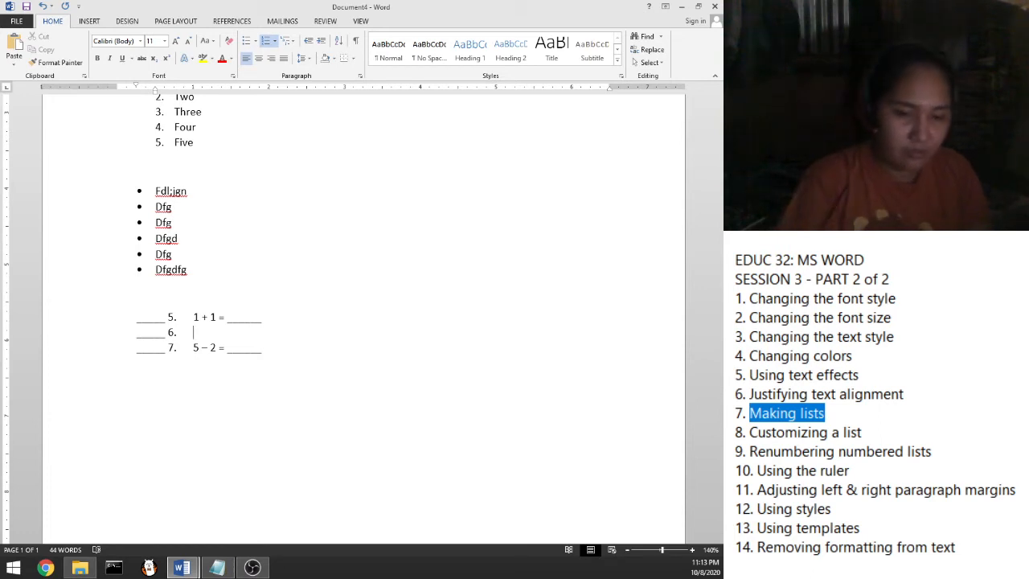
pyautogui.press('Tab')
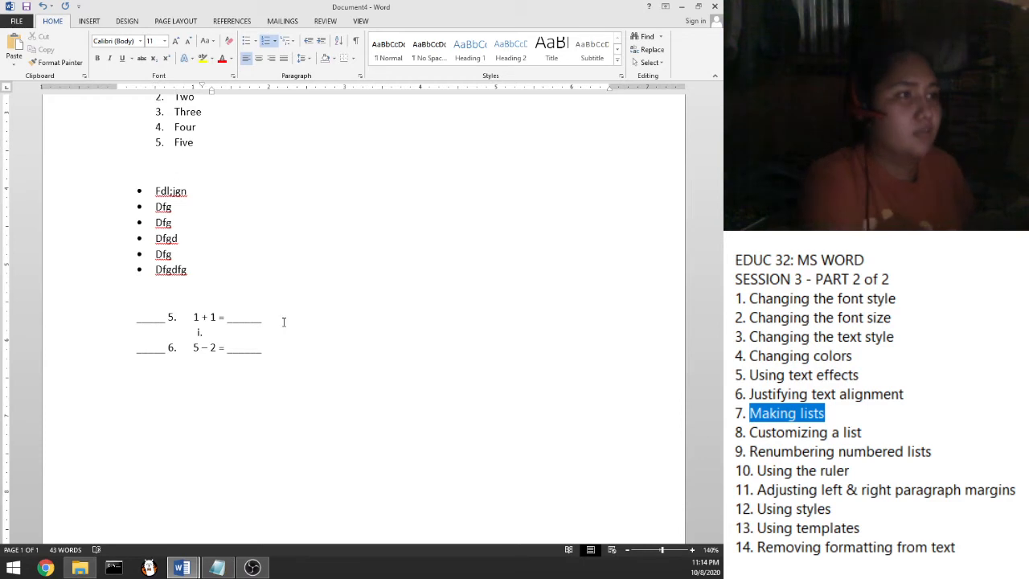
# Switch the empty sub-item under question 5 to a, b, c lettering
pyautogui.click(275, 42)
pyautogui.click(275, 42)
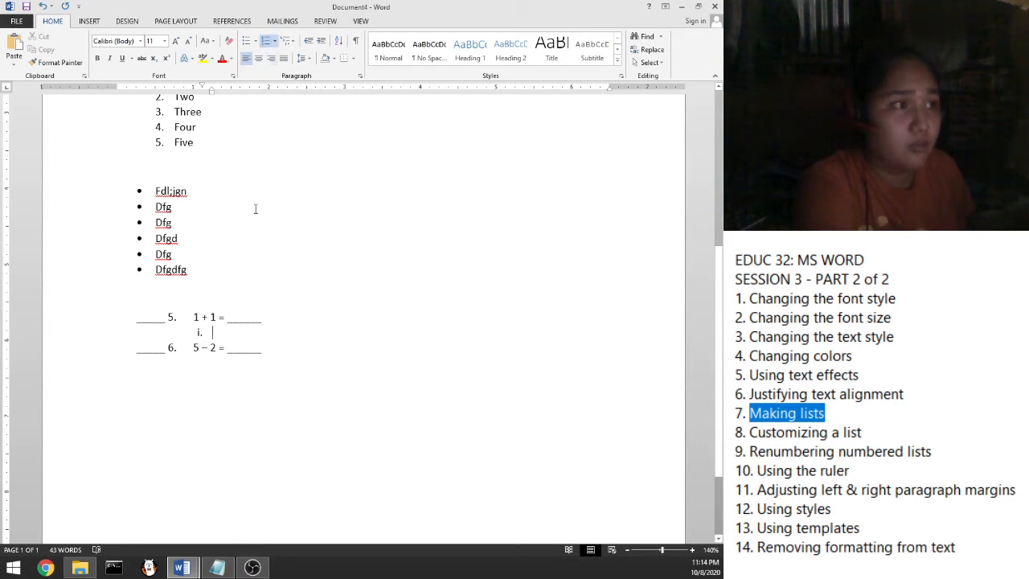
pyautogui.click(275, 44)
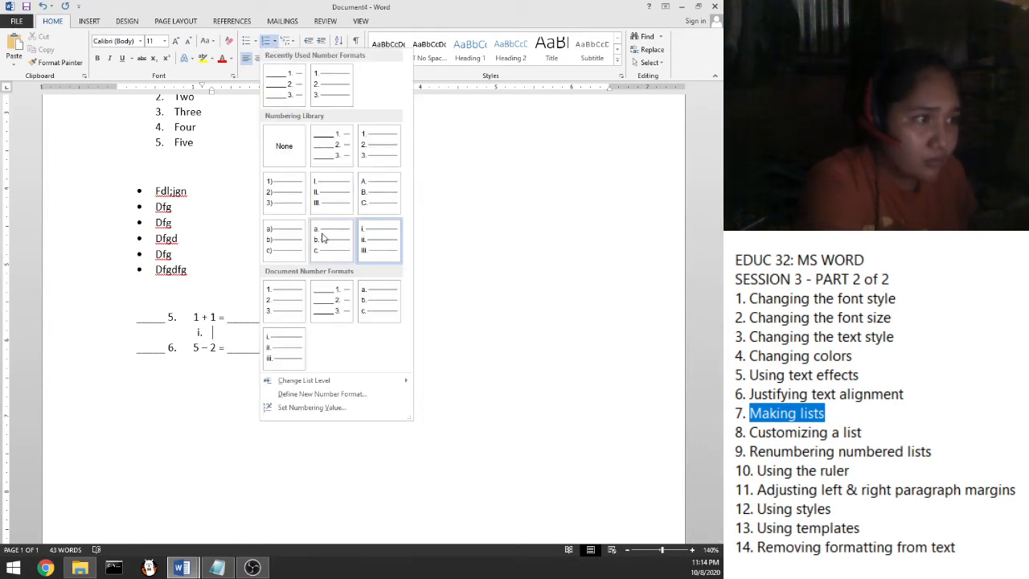
pyautogui.press('Escape')
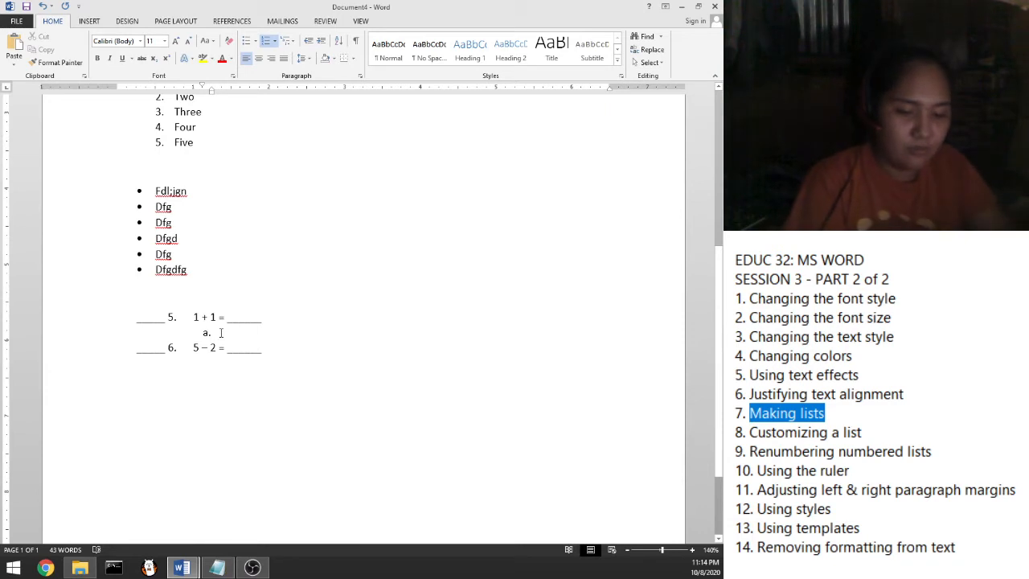
# Enter question 5's lettered answer choices 3, 4, 10 and 2
pyautogui.write('3')
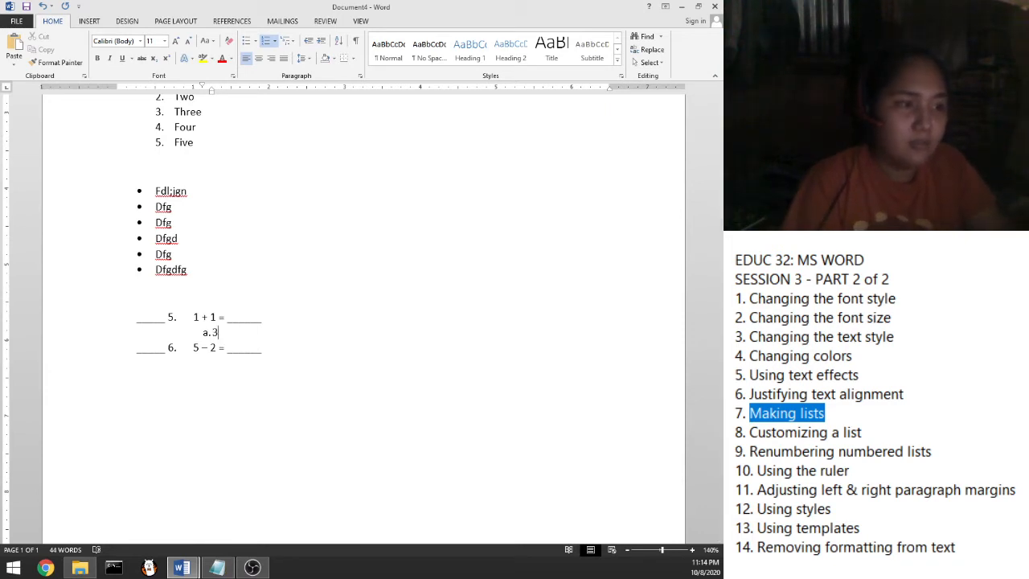
pyautogui.press('Return')
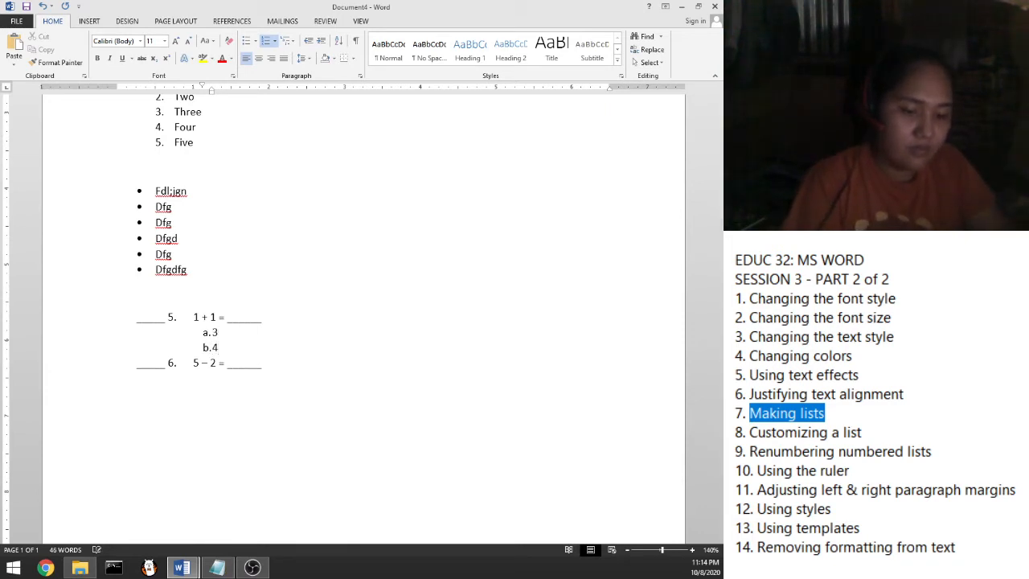
pyautogui.press('Return')
pyautogui.write('1')
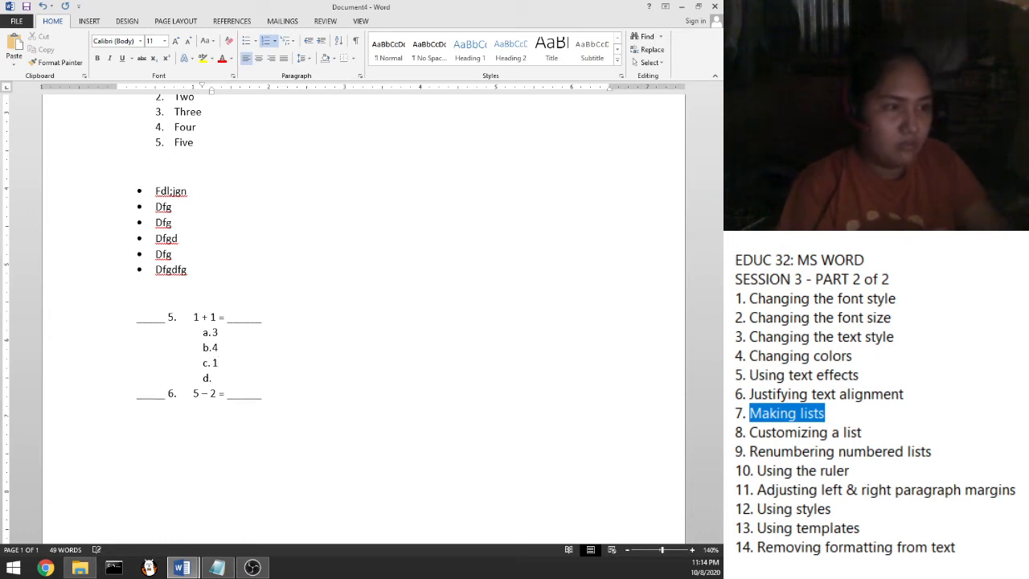
pyautogui.press('Return')
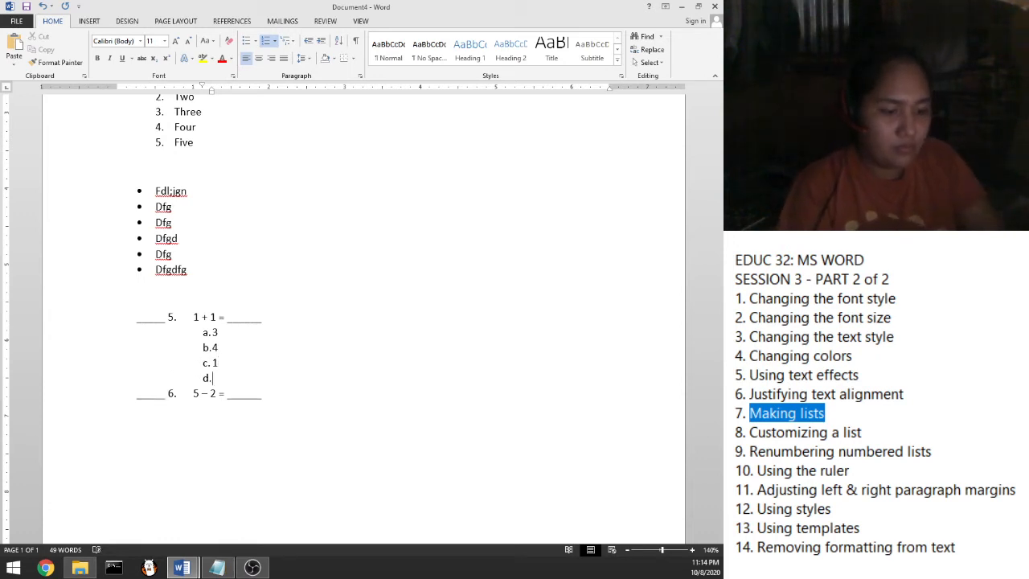
pyautogui.write('2')
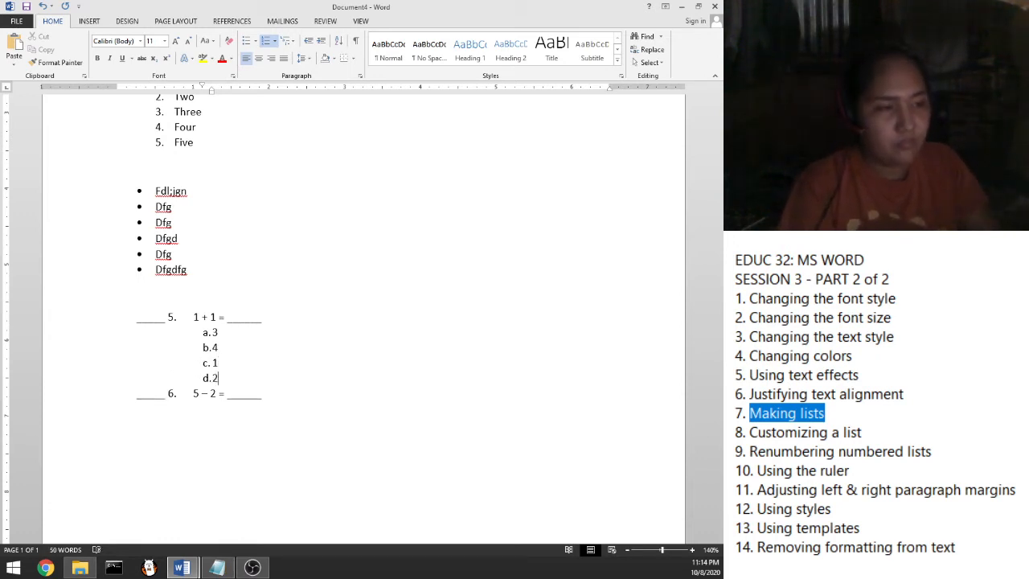
pyautogui.press('Up')
pyautogui.write('0')
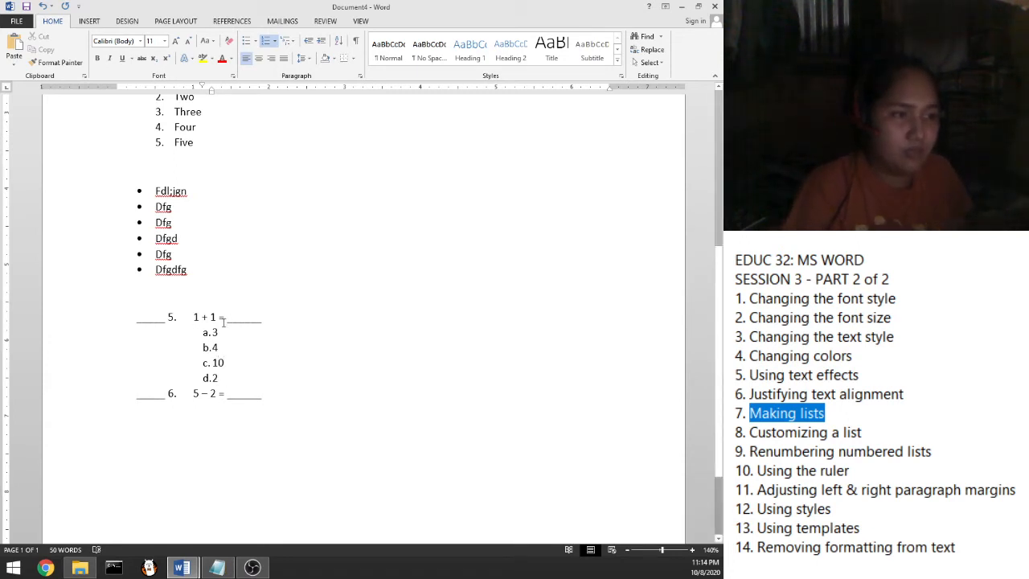
pyautogui.moveTo(201, 335); pyautogui.dragTo(228, 382)
# Add lettered answer choices 3, 1, 7, 5 under question 6
pyautogui.click(292, 397)
pyautogui.press('Return')
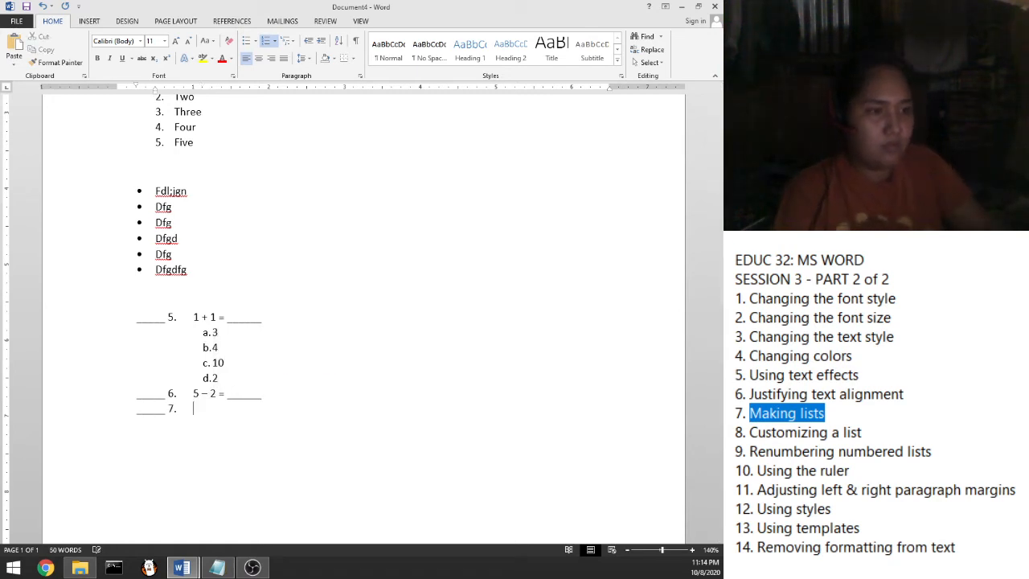
pyautogui.press('Tab')
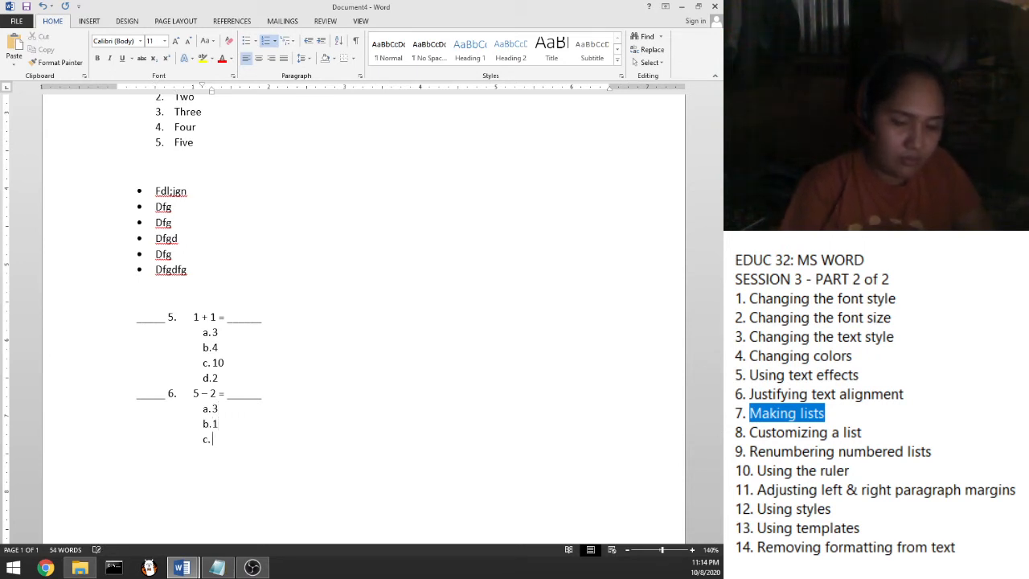
pyautogui.write('7')
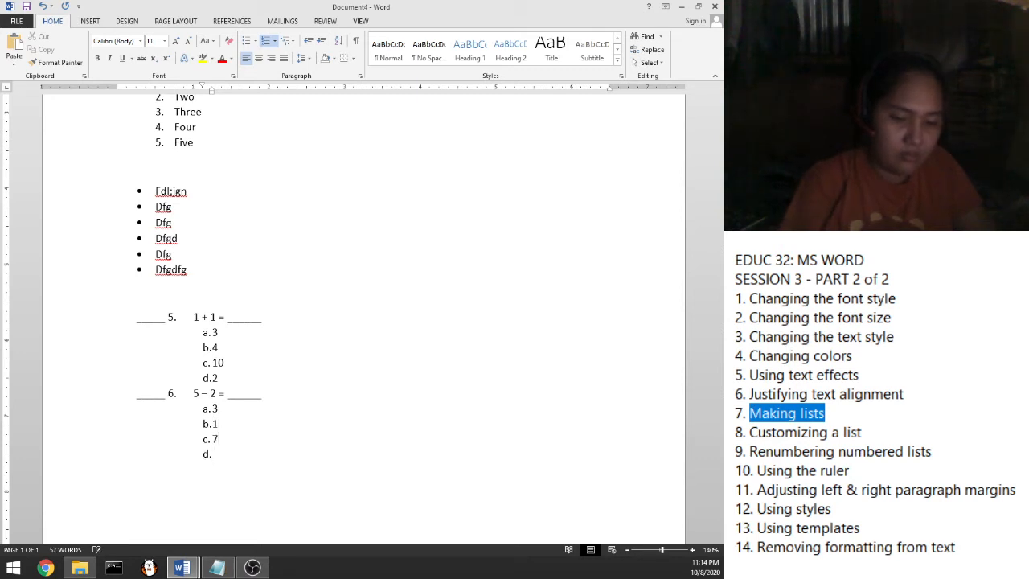
pyautogui.write('5')
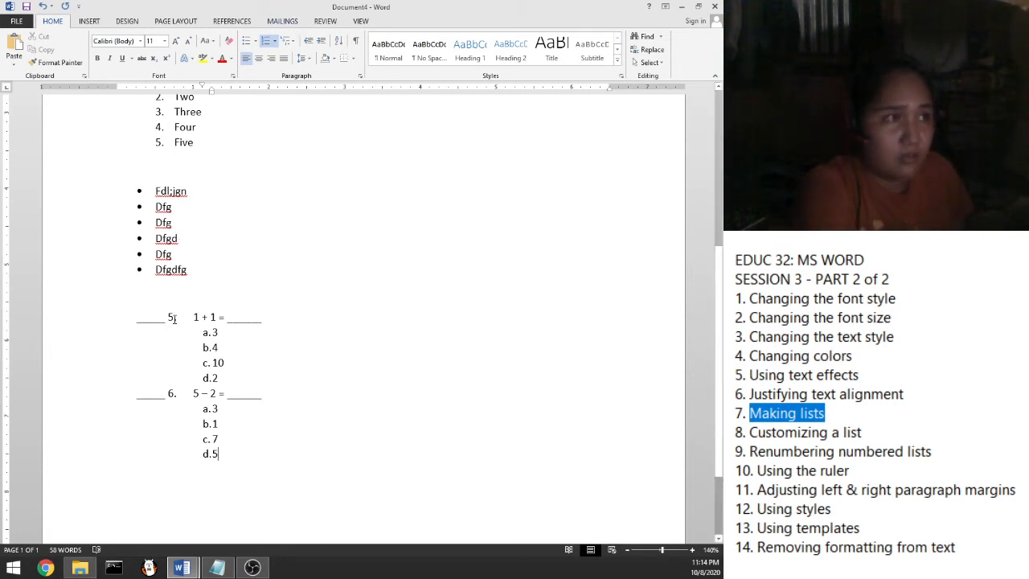
pyautogui.click(275, 41)
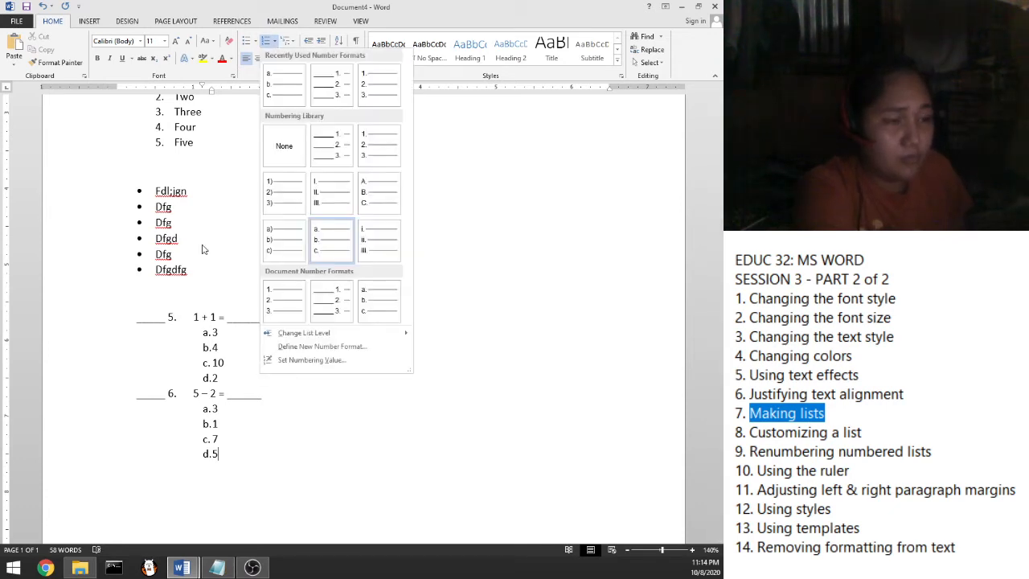
pyautogui.click(179, 318)
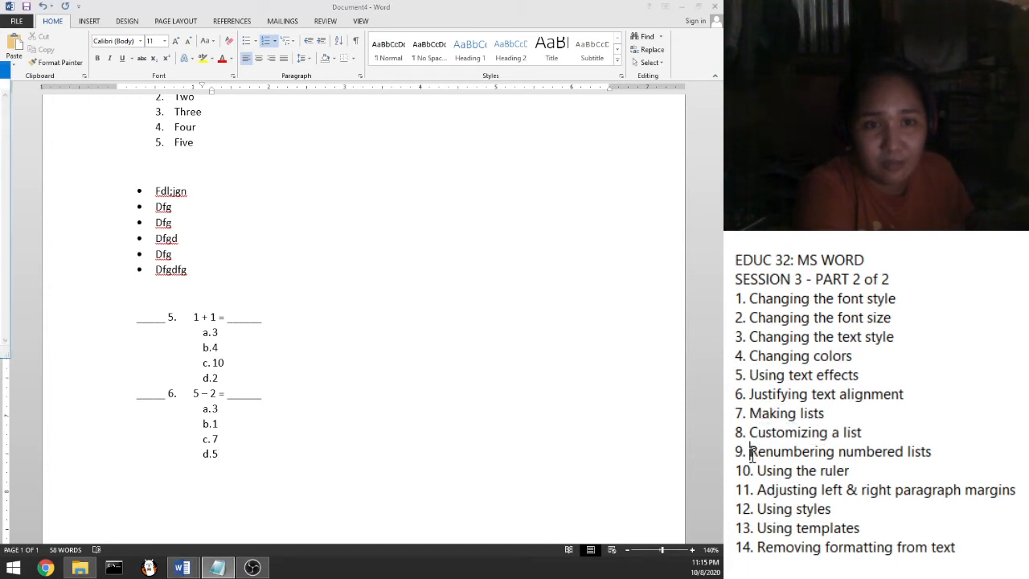
pyautogui.moveTo(749, 451); pyautogui.dragTo(960, 448)
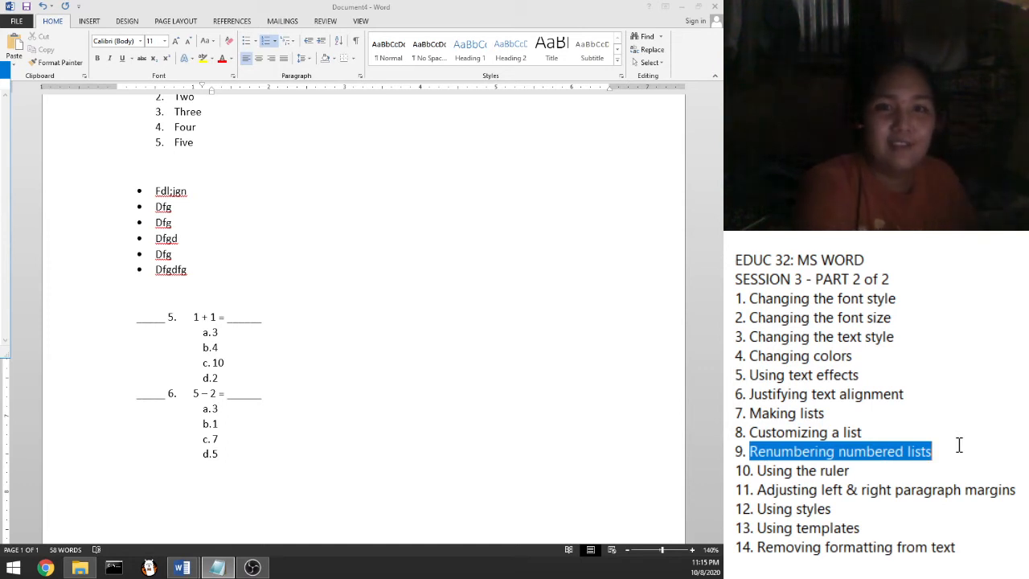
pyautogui.doubleClick(953, 456)
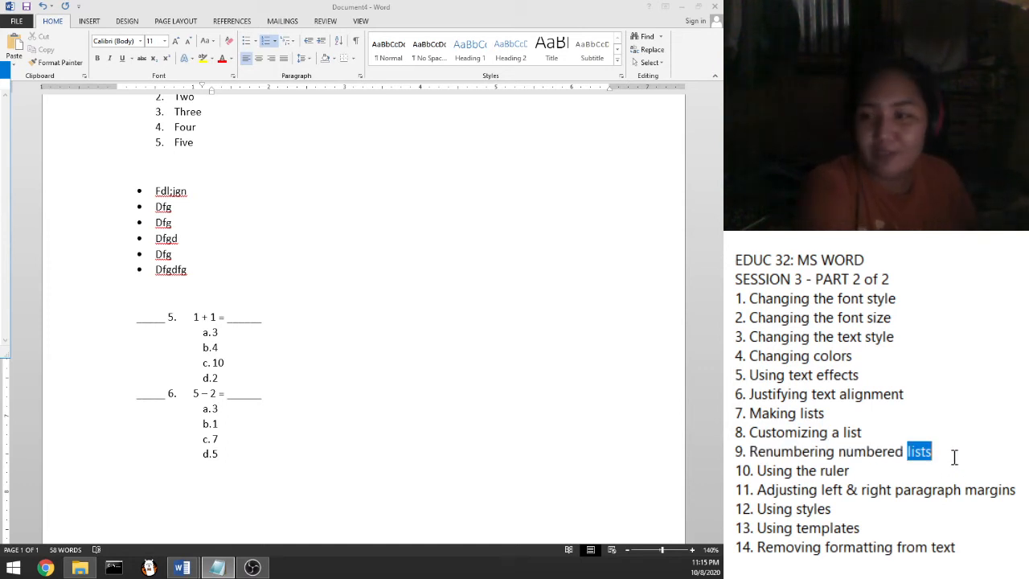
pyautogui.click(948, 454)
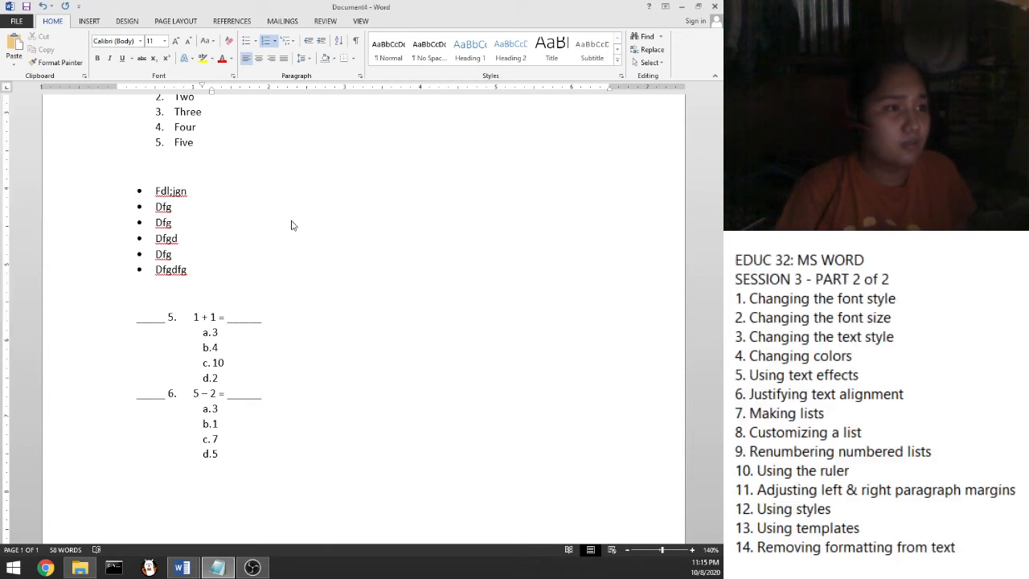
pyautogui.scroll(2, 291, 224)
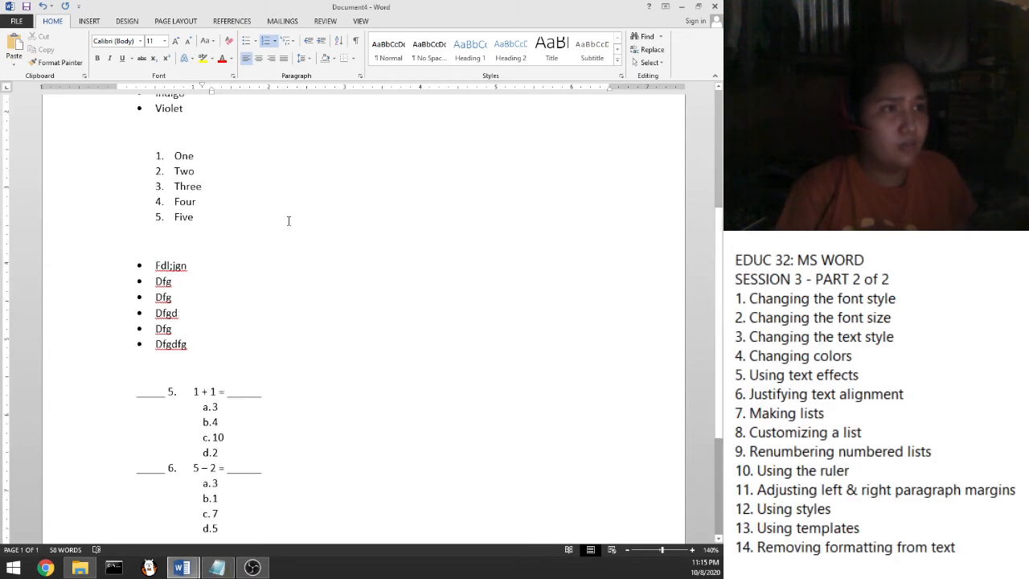
pyautogui.click(359, 22)
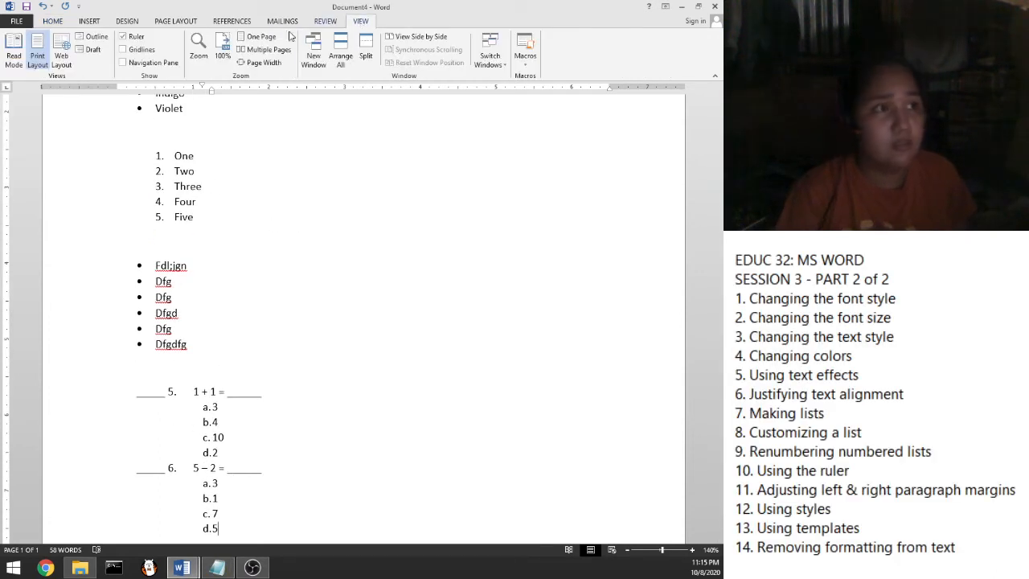
pyautogui.click(124, 50)
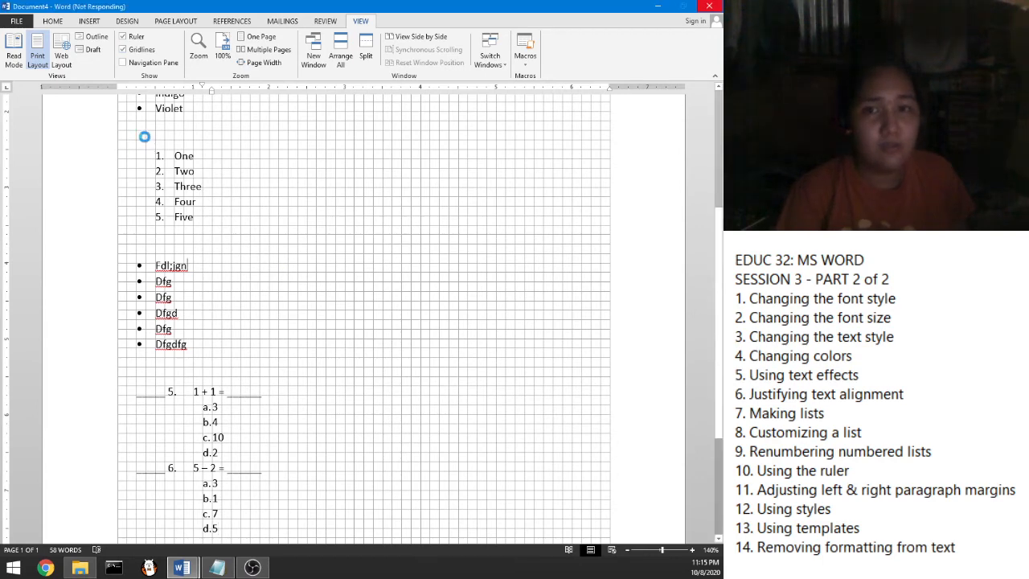
pyautogui.scroll(3, 293, 222)
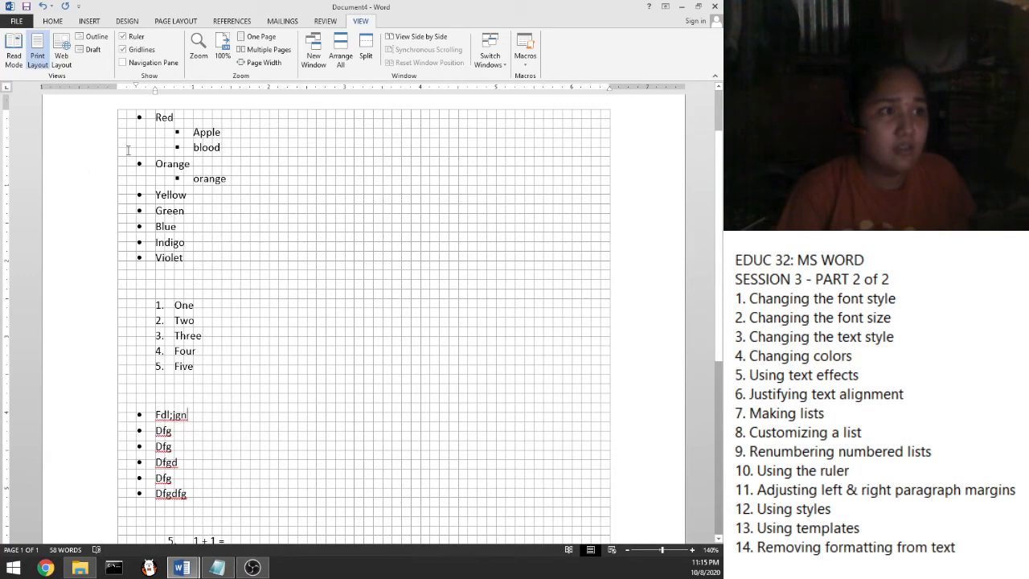
pyautogui.scroll(2, 129, 151)
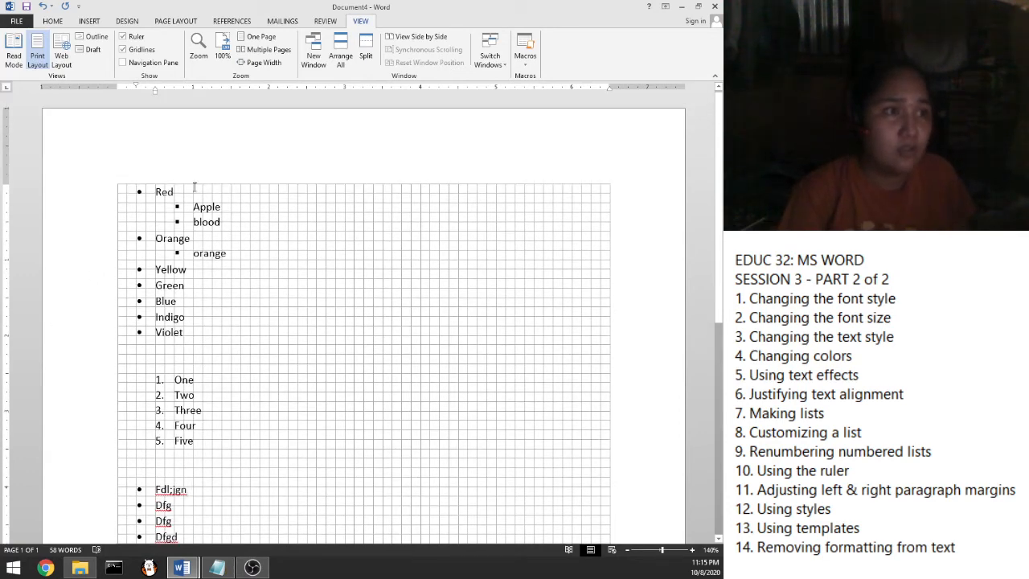
pyautogui.scroll(-1, 116, 172)
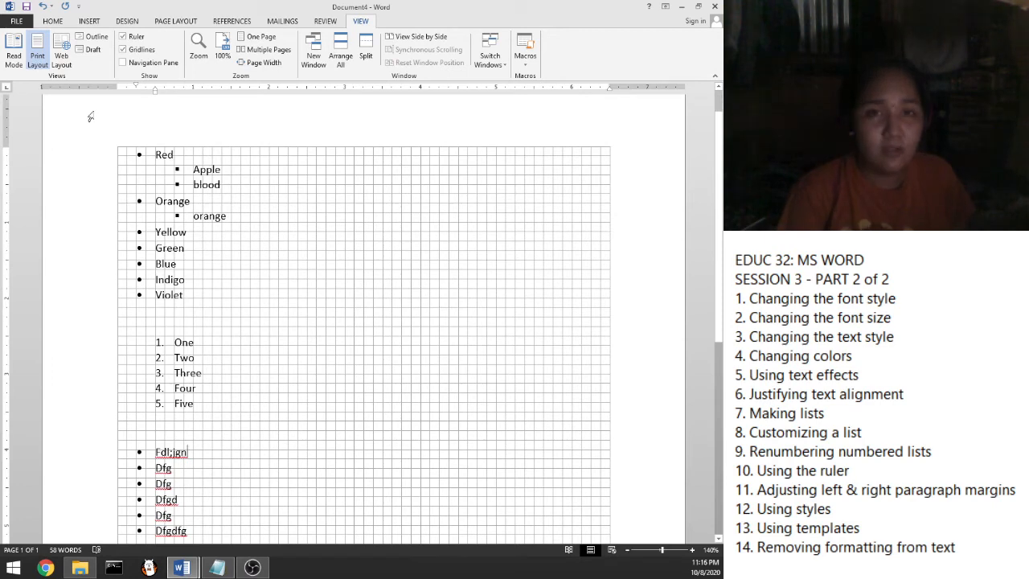
pyautogui.scroll(1, 87, 203)
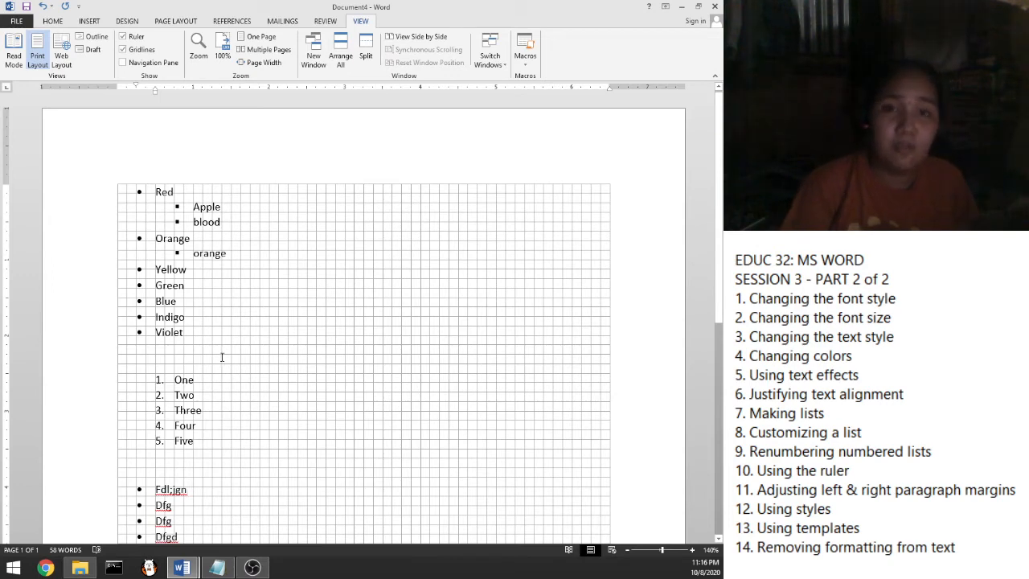
pyautogui.scroll(-6, 283, 299)
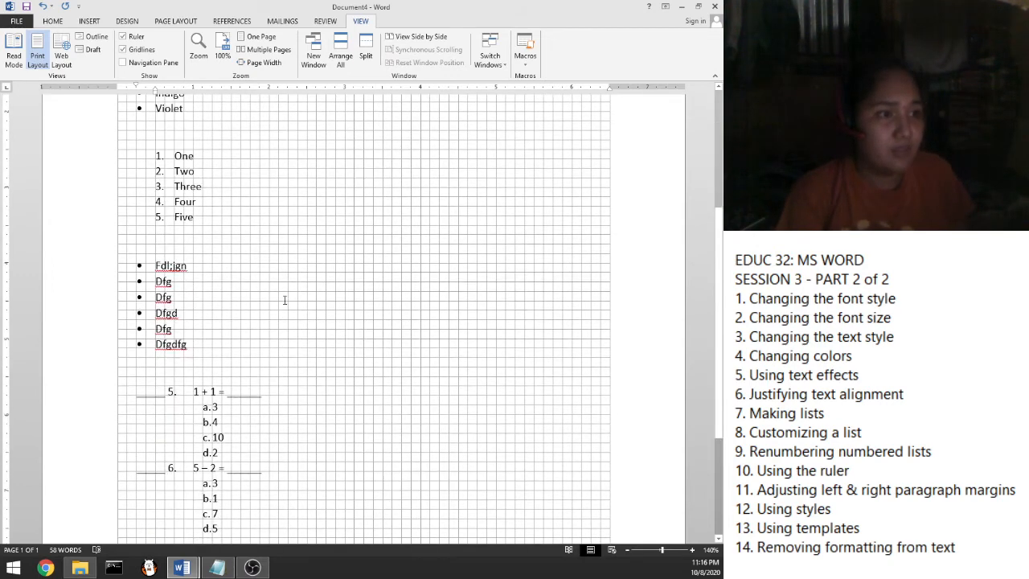
pyautogui.scroll(3, 285, 300)
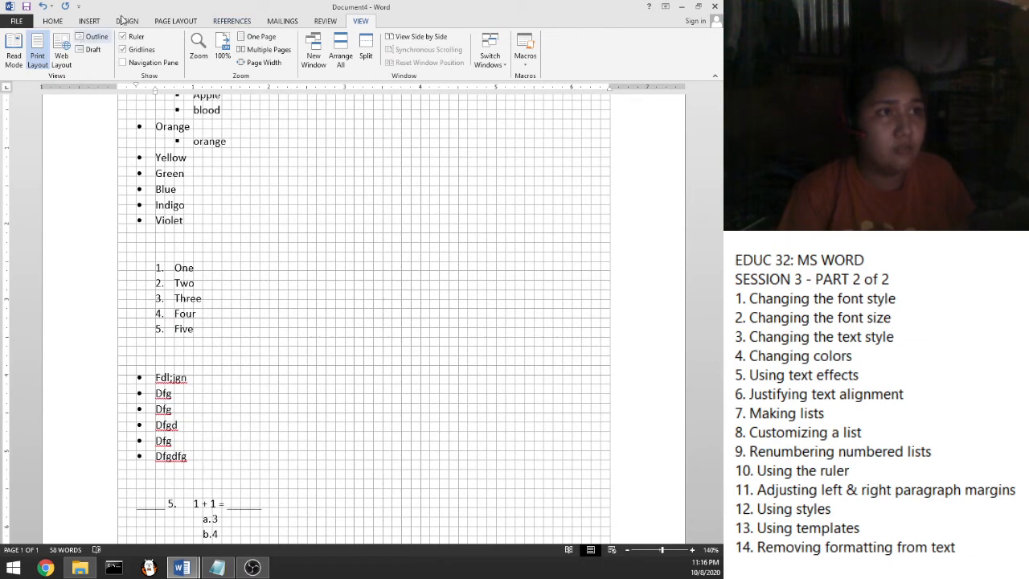
# Look over the Page Layout margin presets without changing the margins
pyautogui.click(175, 22)
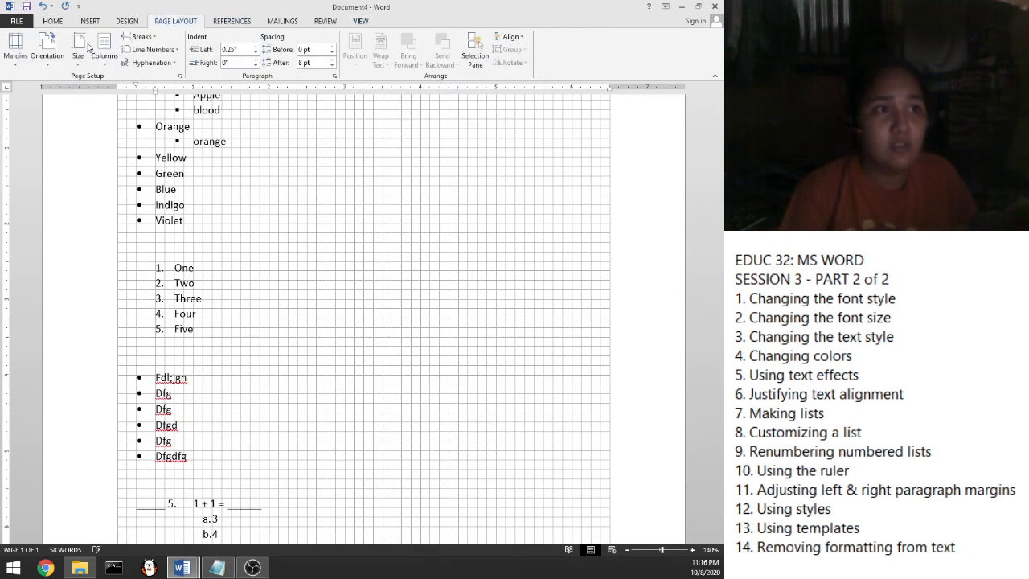
pyautogui.click(16, 53)
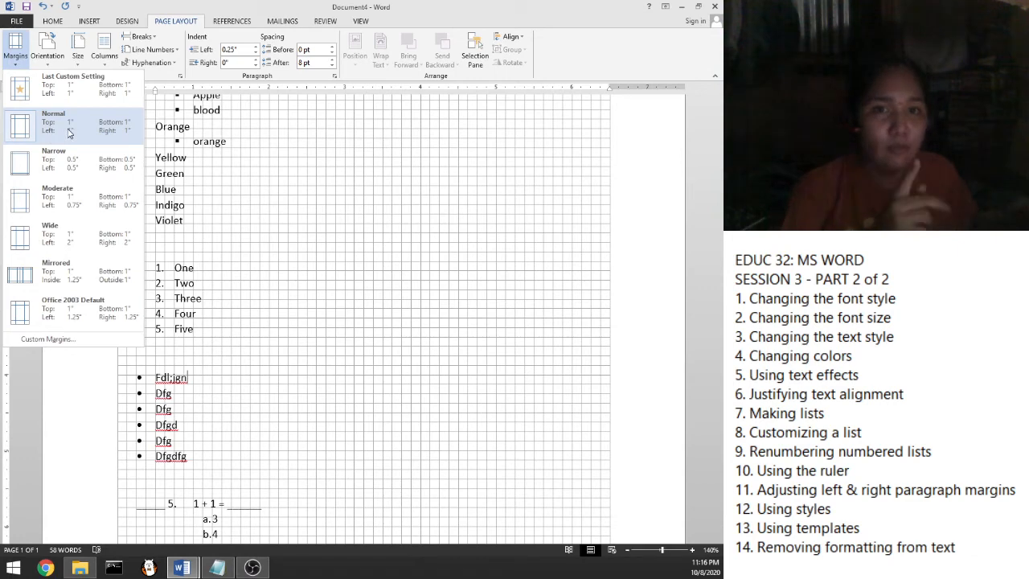
pyautogui.click(379, 171)
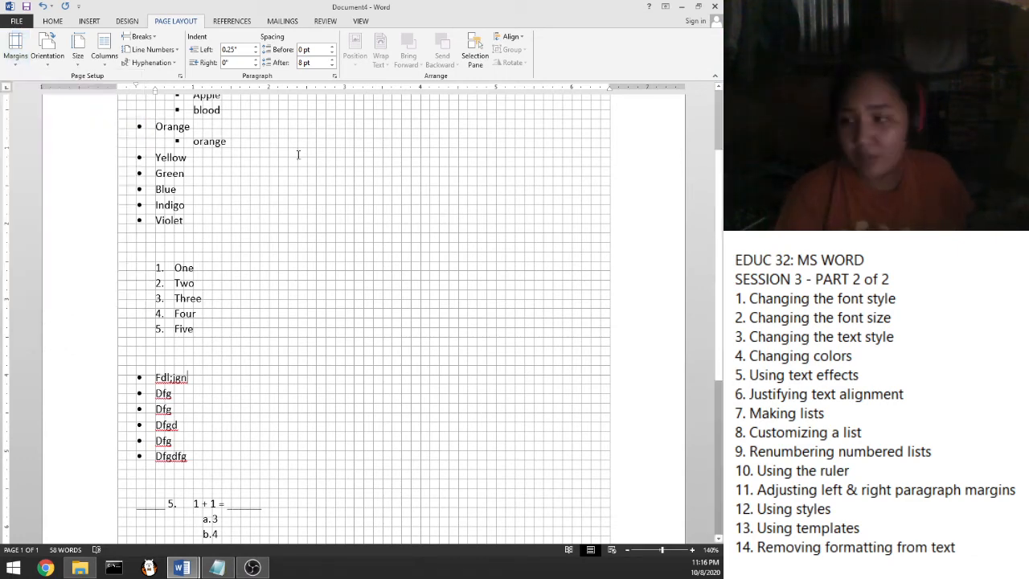
# Leave the quiz list after choice d.5 and add blank lines until page 2 starts
pyautogui.scroll(2, 127, 241)
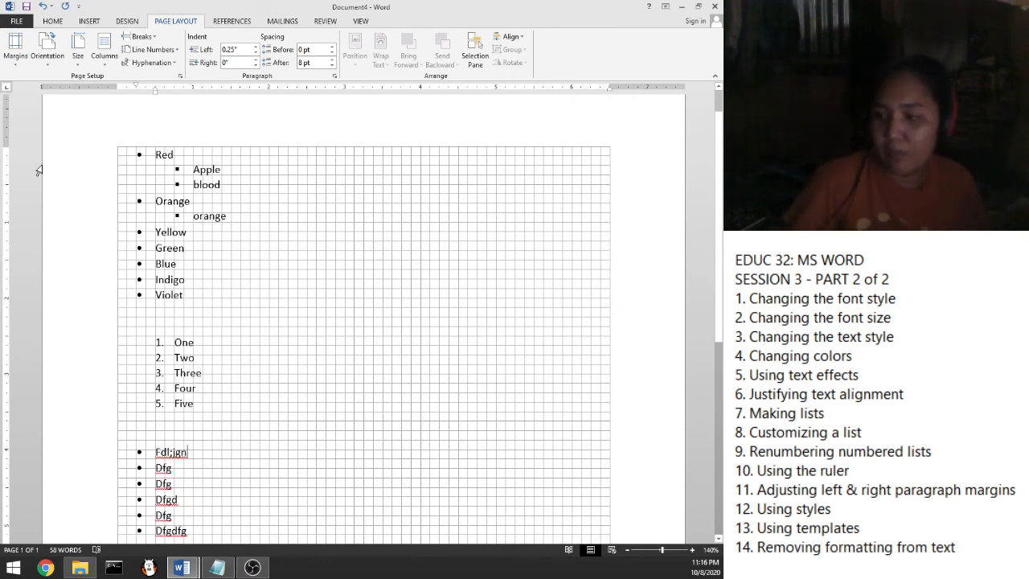
pyautogui.scroll(-6, 253, 388)
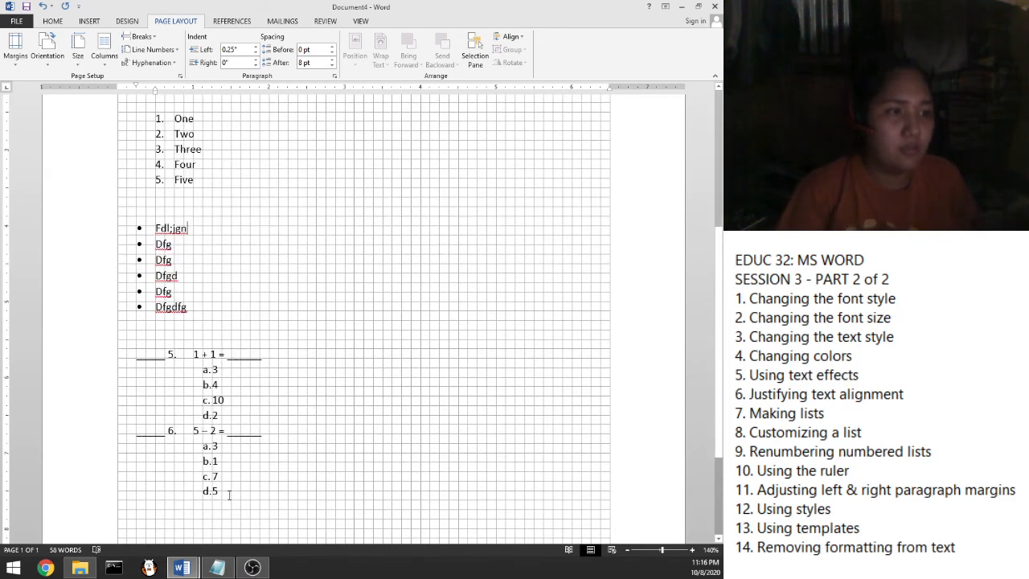
pyautogui.scroll(7, 229, 495)
pyautogui.scroll(-11, 242, 384)
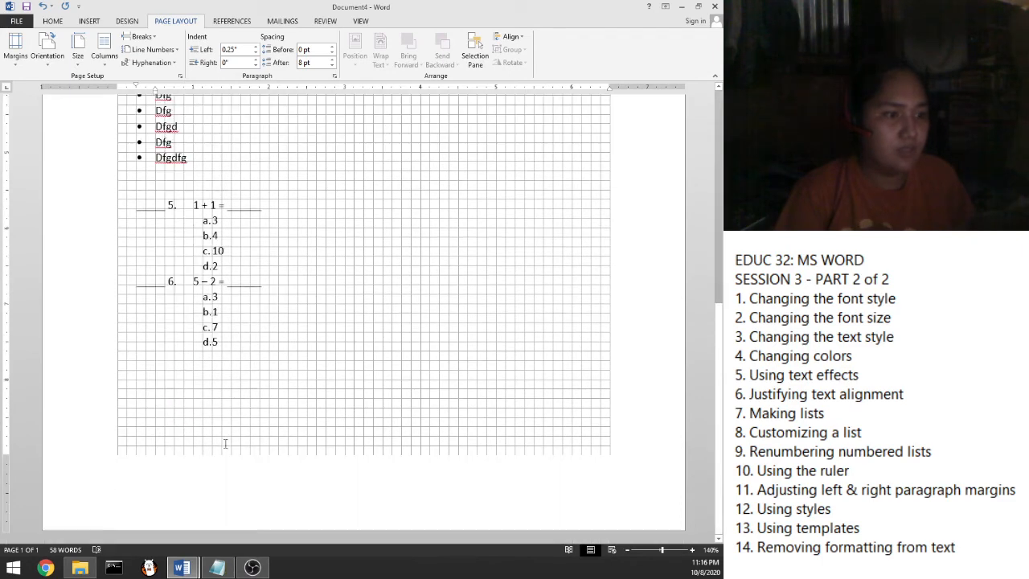
pyautogui.click(214, 394)
pyautogui.click(247, 333)
pyautogui.click(247, 342)
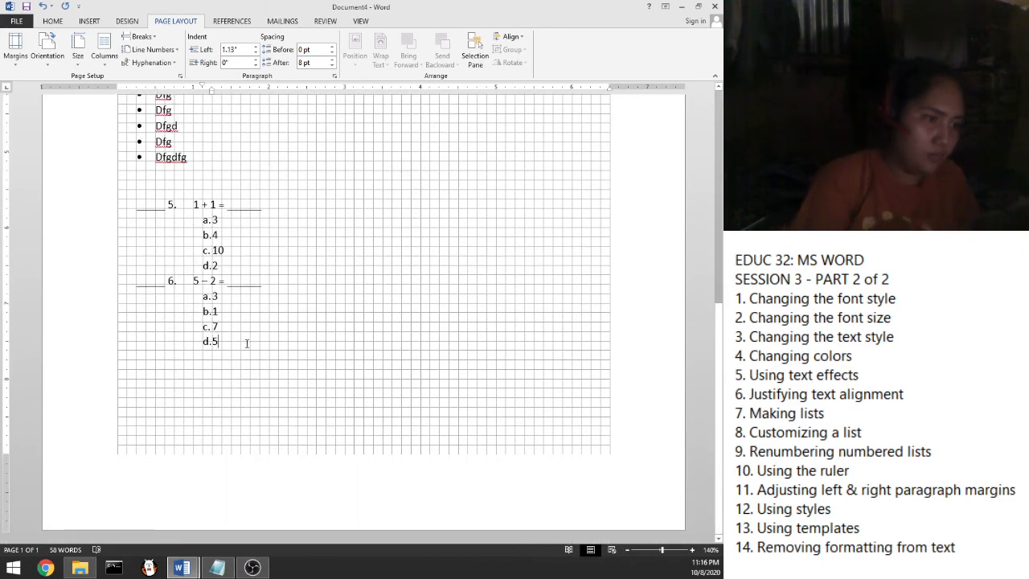
pyautogui.press('Return')
pyautogui.press('Return')
pyautogui.press('Return')
pyautogui.press('Return')
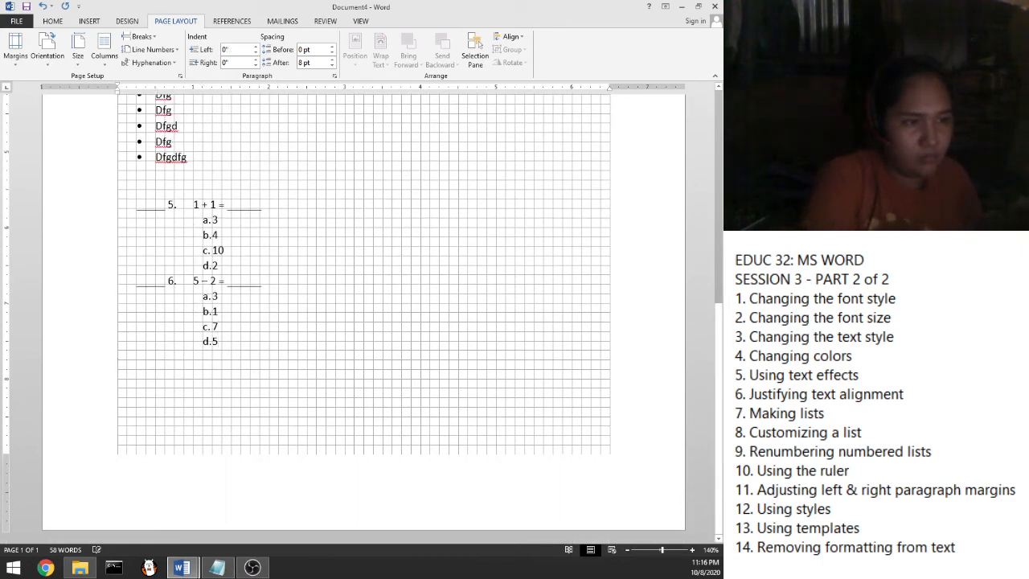
pyautogui.press('Return')
pyautogui.press('Return')
pyautogui.press('Return')
pyautogui.press('Return')
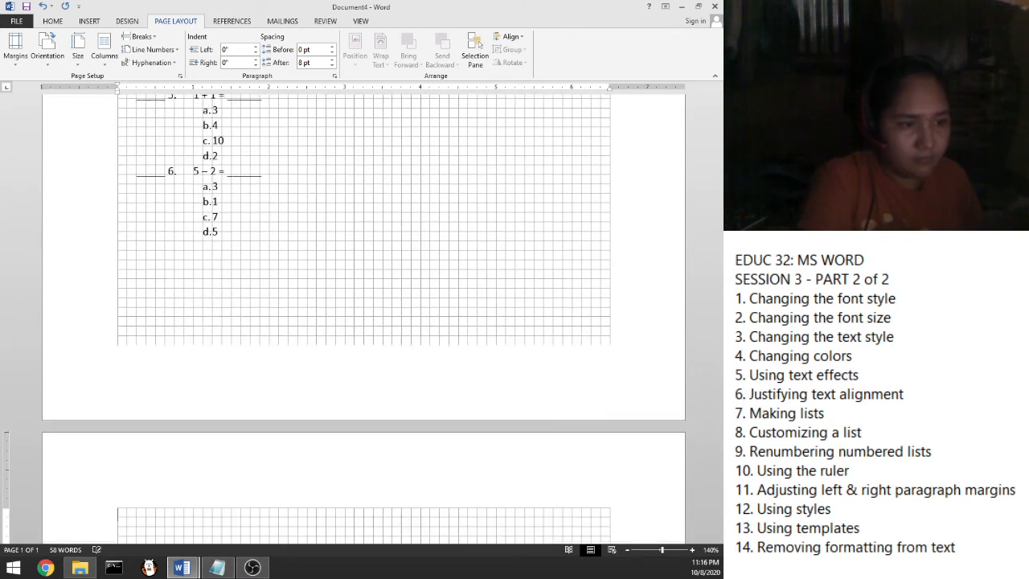
pyautogui.scroll(-9, 193, 397)
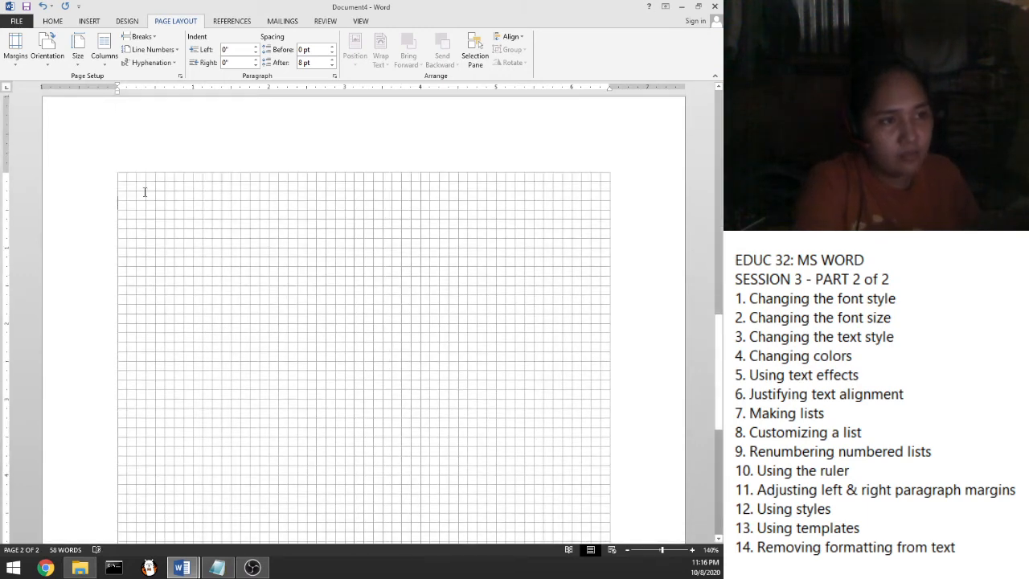
# Generate five Lorem ipsum paragraphs on page 2 with =lorem()
pyautogui.doubleClick(144, 182)
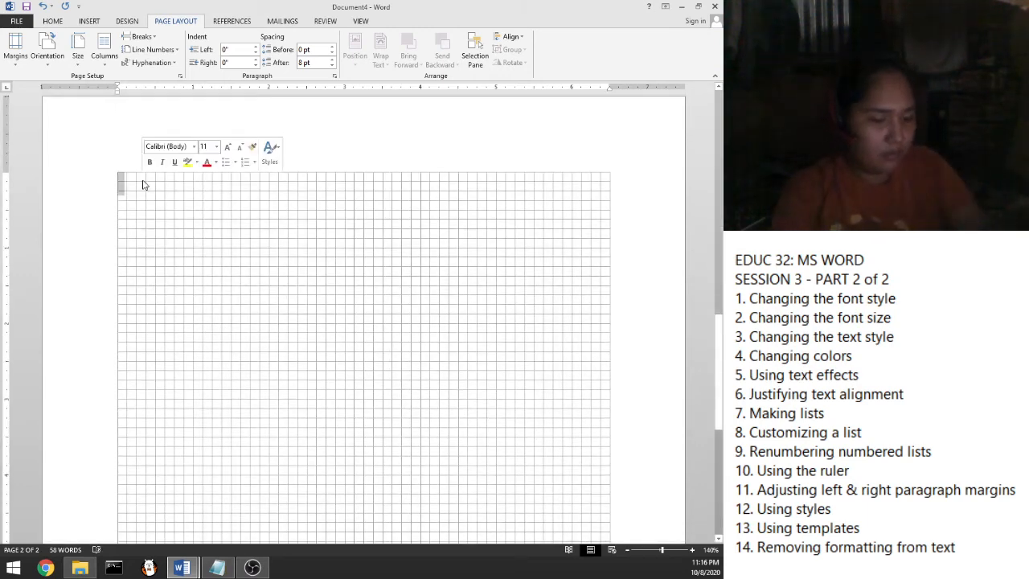
pyautogui.write('=')
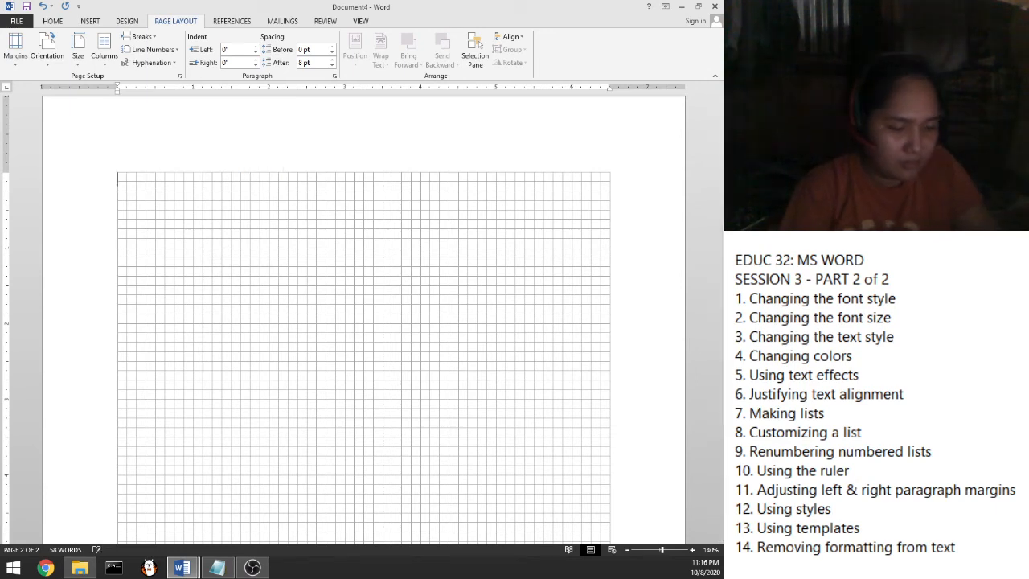
pyautogui.write('lorem(')
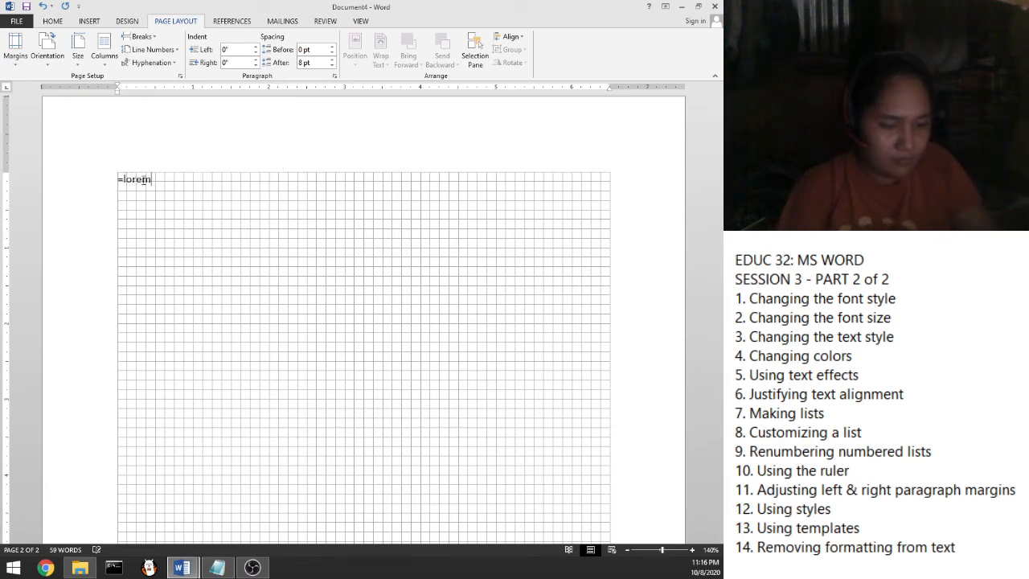
pyautogui.write(')')
pyautogui.press('Return')
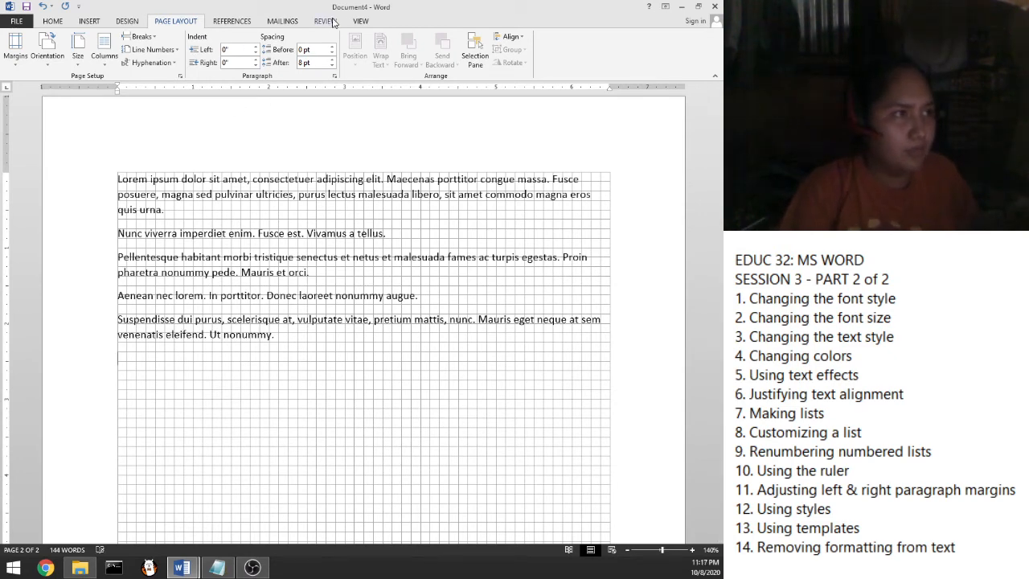
# Turn off the View gridlines and select the first Lorem ipsum paragraph
pyautogui.click(360, 22)
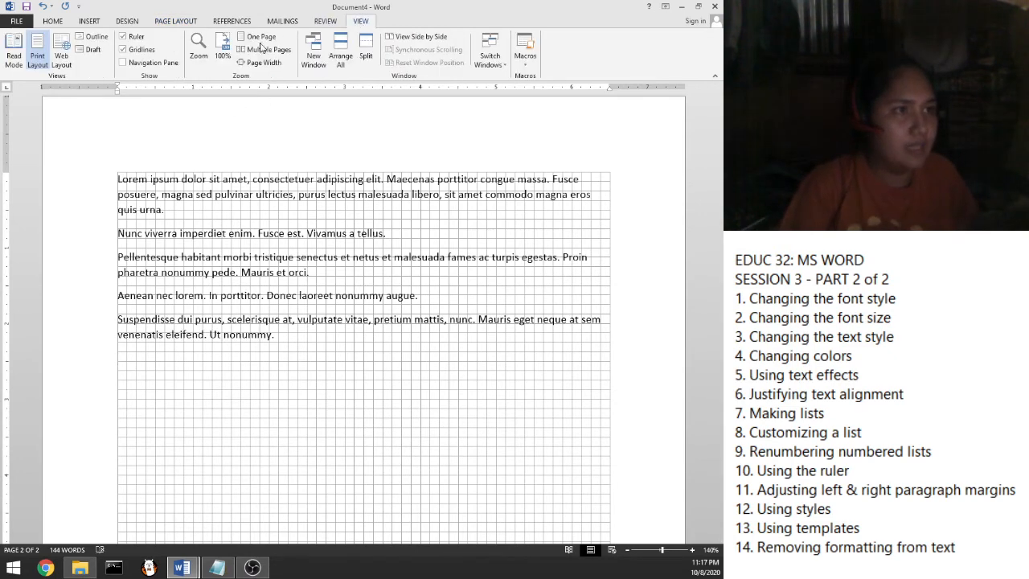
pyautogui.click(125, 50)
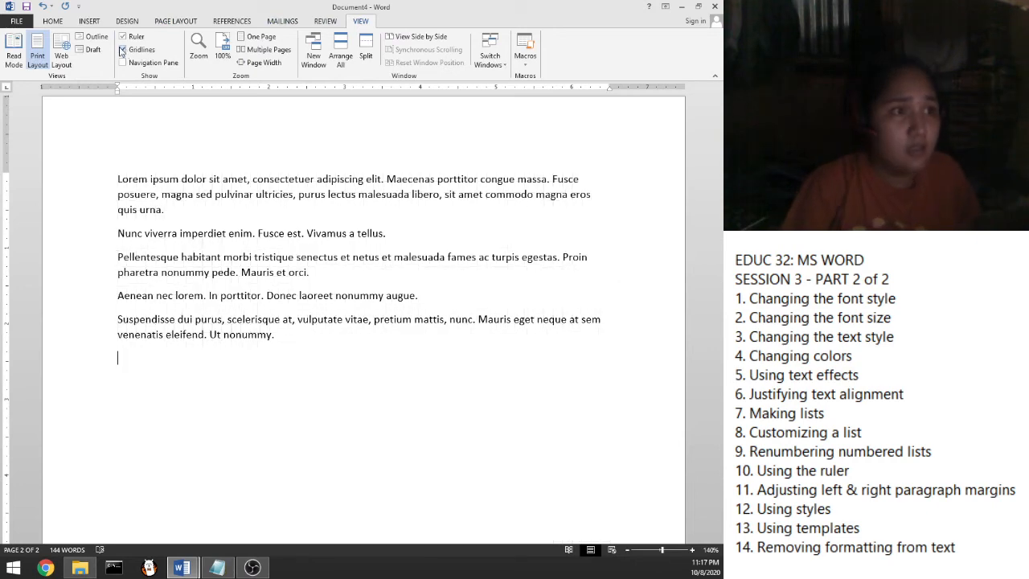
pyautogui.click(125, 49)
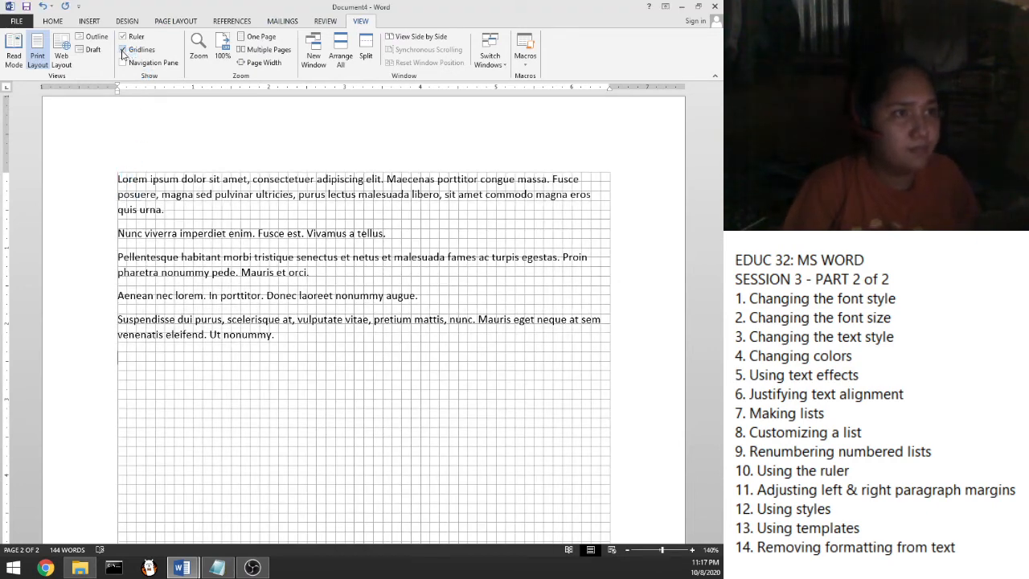
pyautogui.click(123, 51)
pyautogui.click(171, 209)
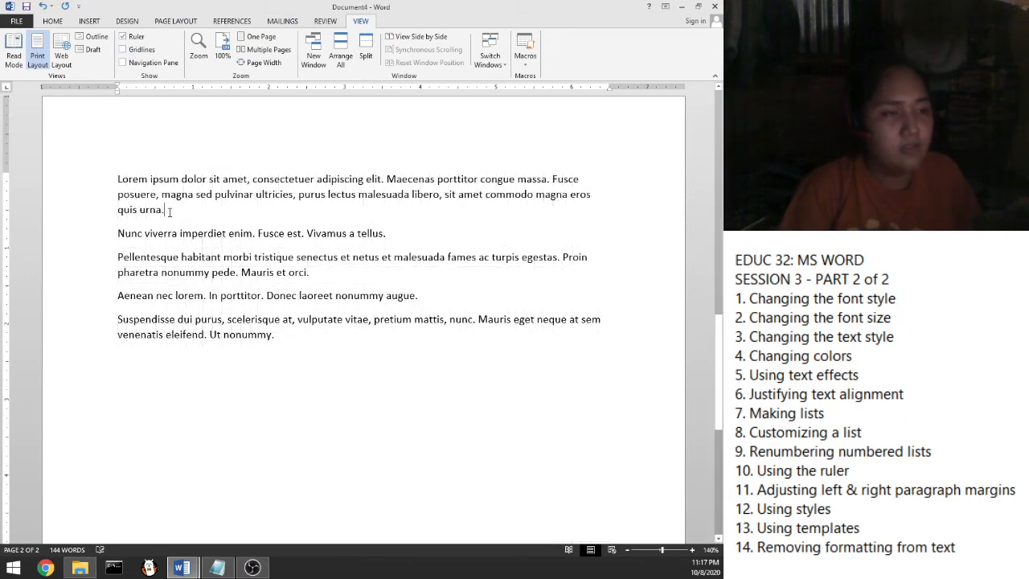
pyautogui.keyDown('shift'); pyautogui.click(117, 182); pyautogui.keyUp('shift')
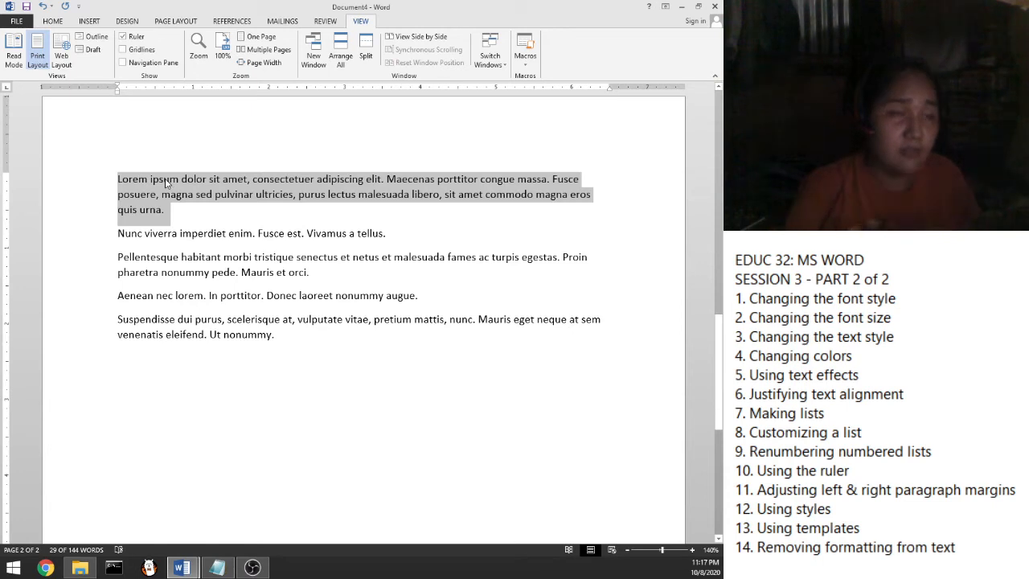
# Indent the first Lorem ipsum paragraph's opening line with the ruler's First Line Indent marker
pyautogui.click(120, 182)
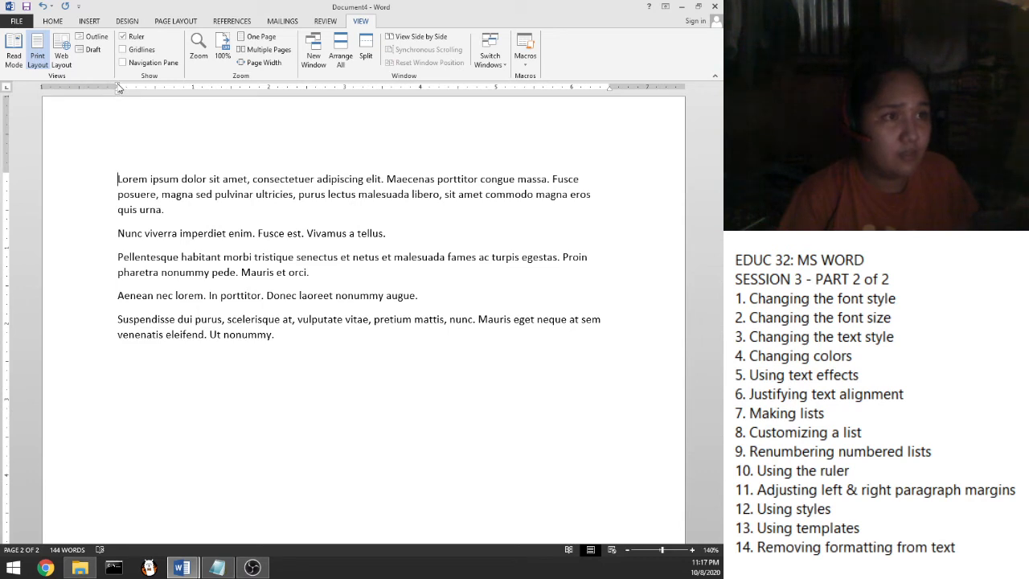
pyautogui.moveTo(118, 88); pyautogui.dragTo(119, 88)
pyautogui.moveTo(121, 89); pyautogui.dragTo(155, 93)
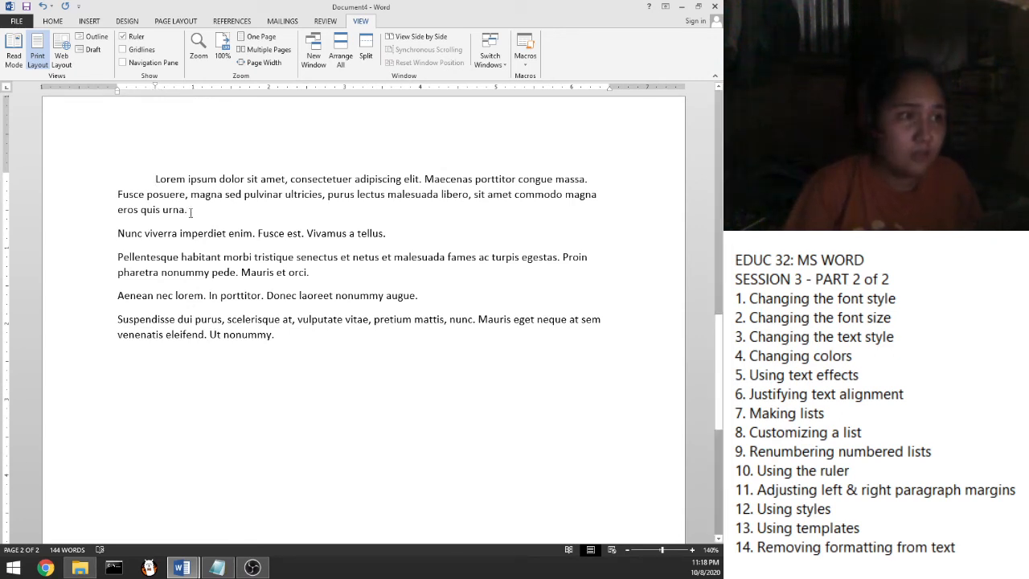
pyautogui.moveTo(183, 208); pyautogui.dragTo(160, 186)
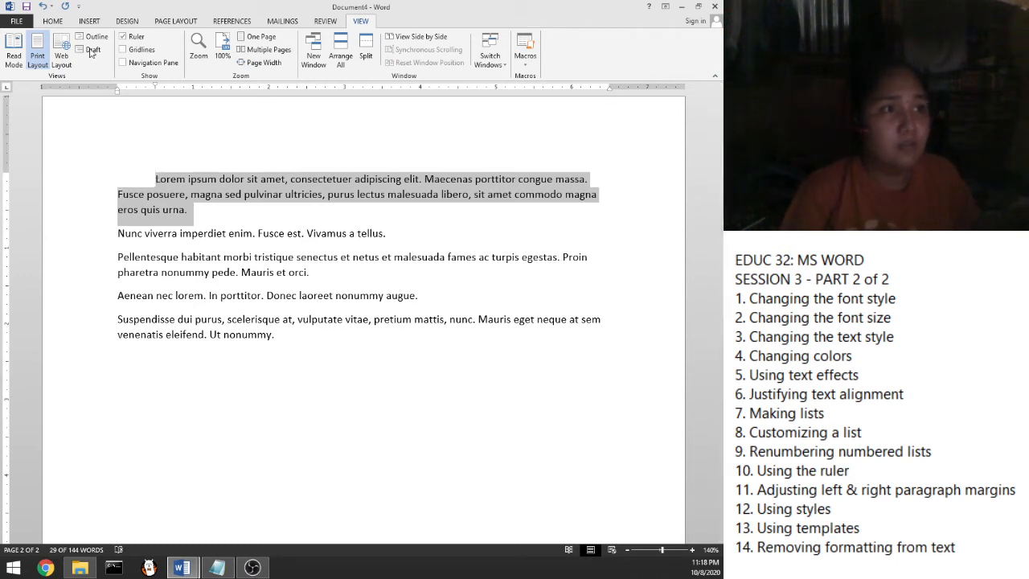
# Step the first Lorem ipsum paragraph in and back out with the Home indent buttons
pyautogui.click(52, 22)
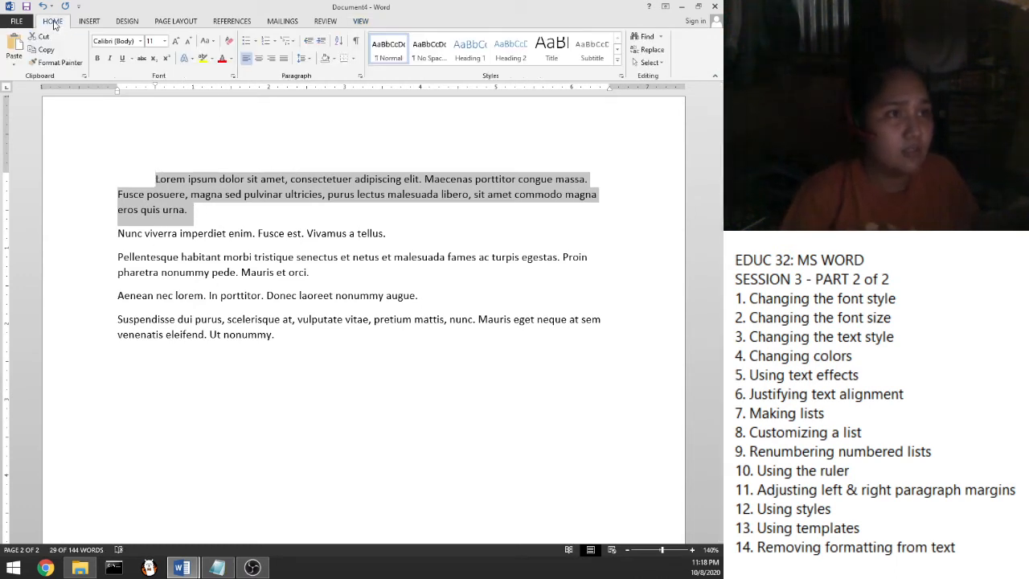
pyautogui.click(320, 43)
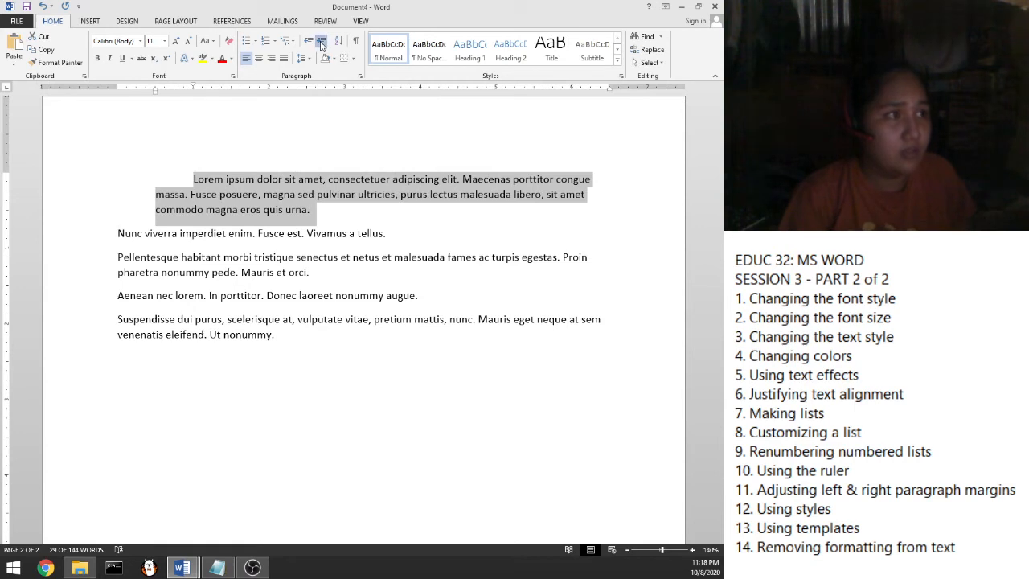
pyautogui.click(321, 42)
pyautogui.click(321, 43)
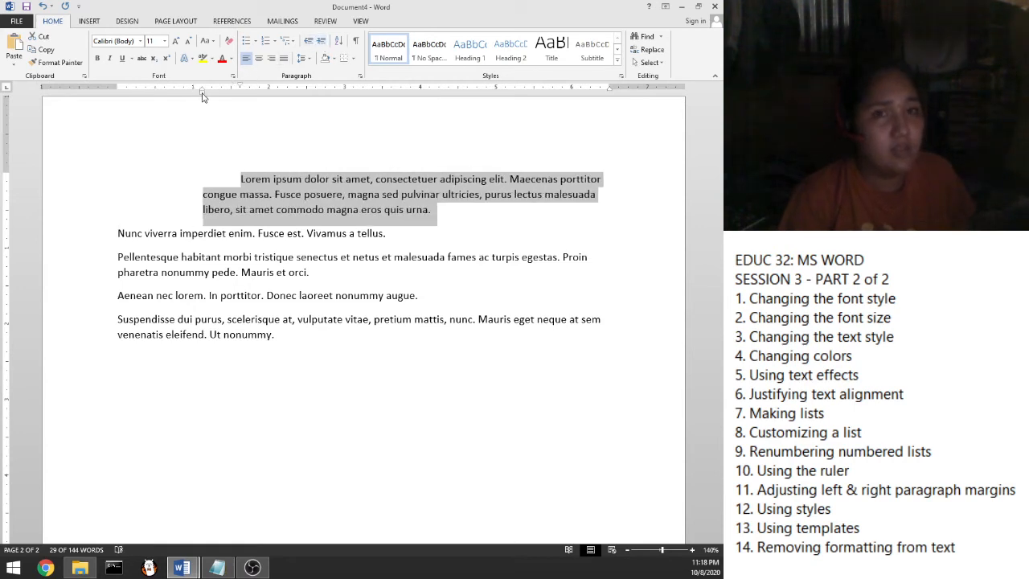
pyautogui.click(309, 41)
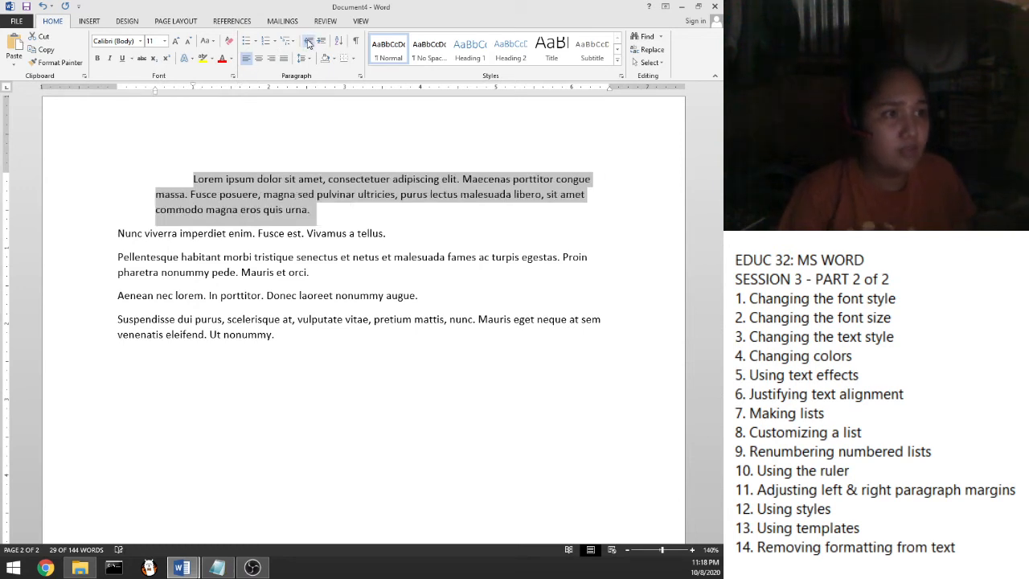
pyautogui.click(309, 41)
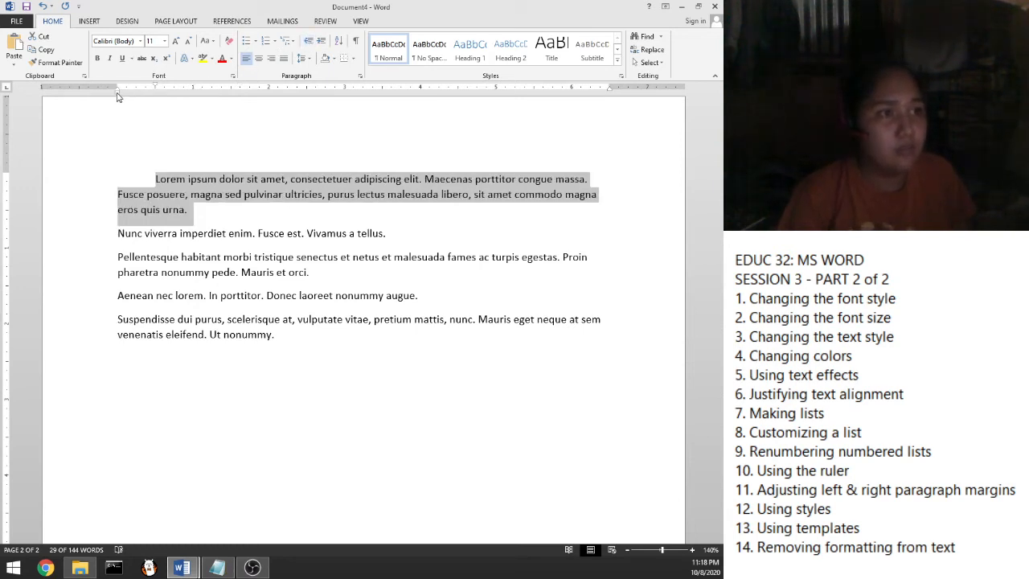
# Move the paragraph's Left Indent to about 0.5", keeping its extra first-line indent
pyautogui.moveTo(119, 95)
pyautogui.mouseDown()
pyautogui.moveTo(235, 96)
pyautogui.moveTo(119, 95)
pyautogui.mouseUp()
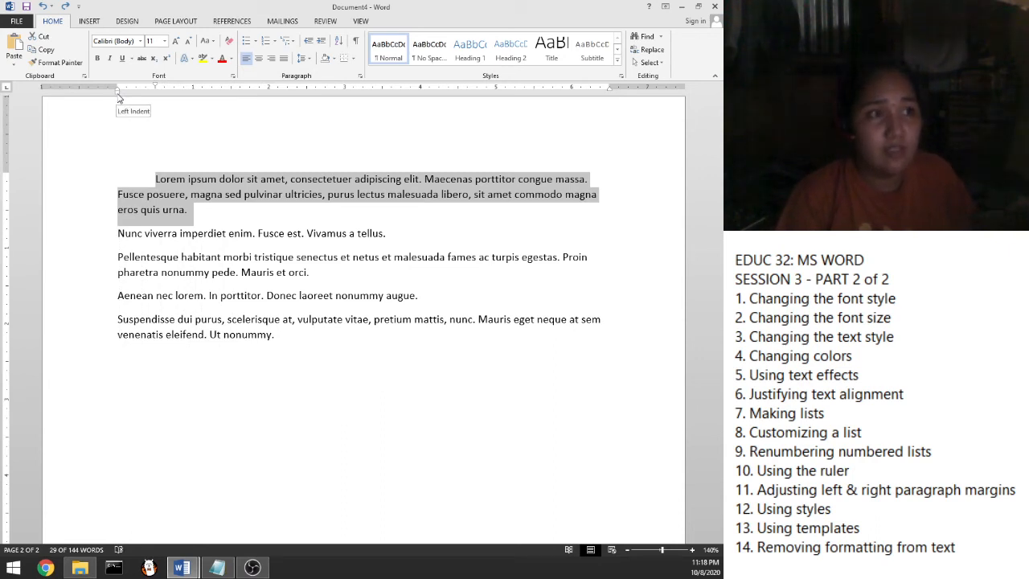
pyautogui.moveTo(118, 97); pyautogui.dragTo(119, 98)
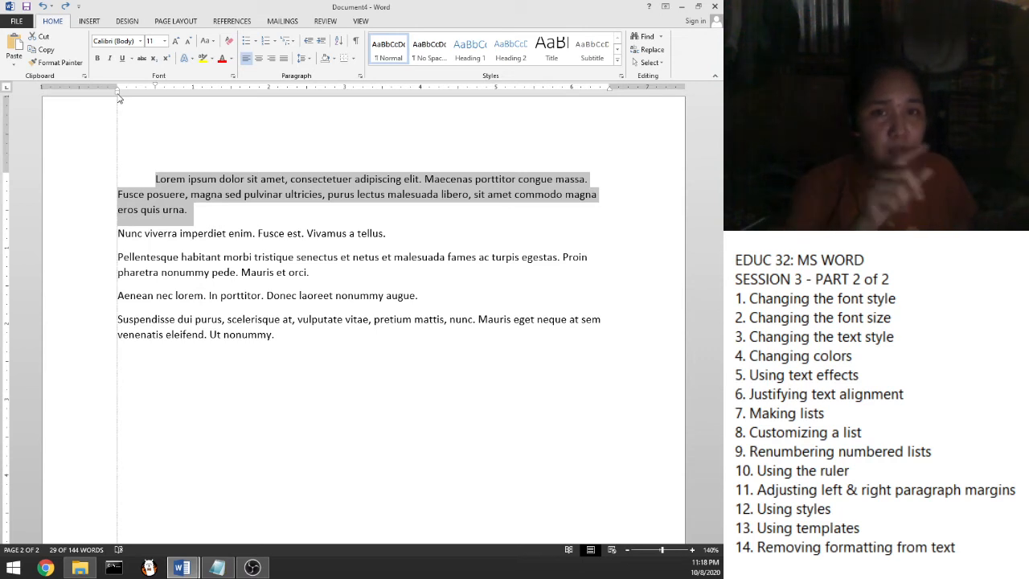
pyautogui.moveTo(118, 97); pyautogui.dragTo(155, 99)
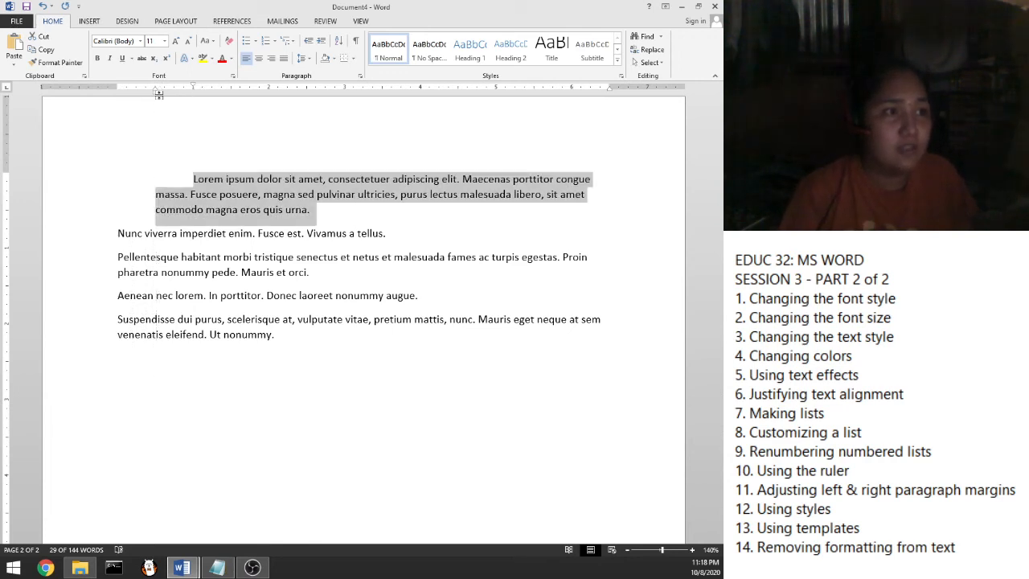
pyautogui.moveTo(156, 99)
pyautogui.mouseDown()
pyautogui.moveTo(127, 97)
pyautogui.moveTo(159, 91)
pyautogui.mouseUp()
pyautogui.hotkey('ctrl', 'z')
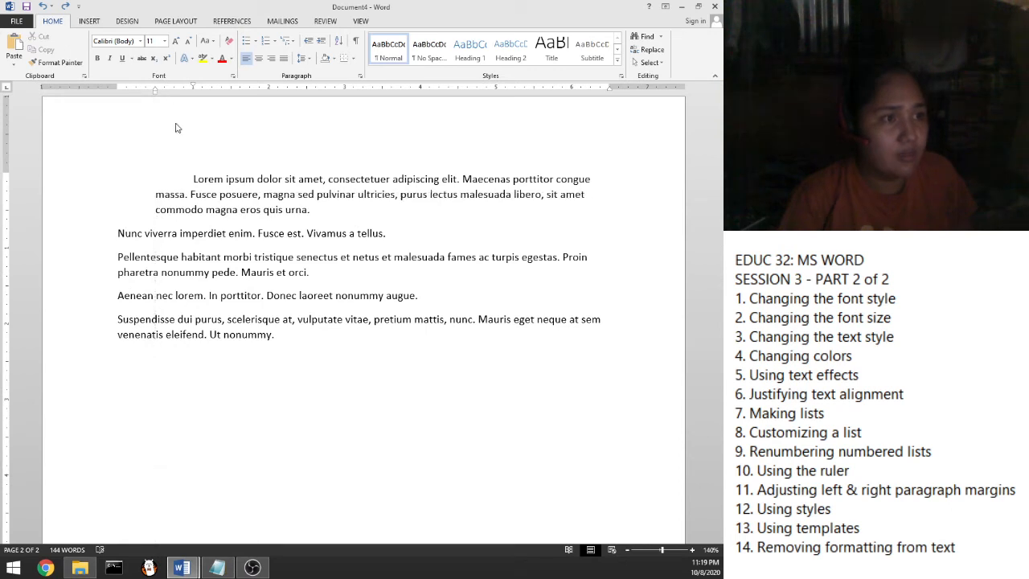
pyautogui.moveTo(310, 210); pyautogui.dragTo(170, 132)
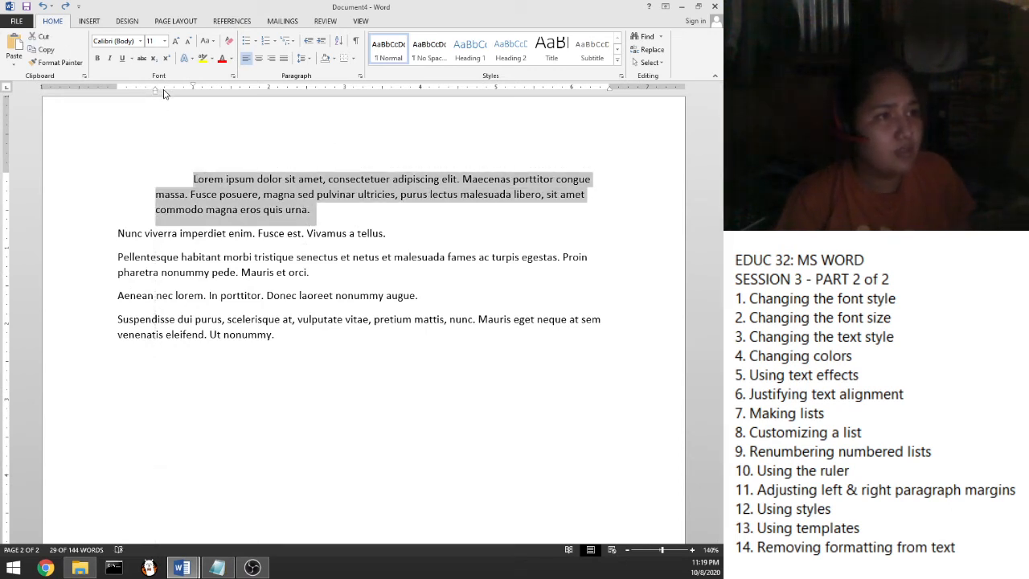
pyautogui.moveTo(163, 94)
pyautogui.mouseDown()
pyautogui.moveTo(147, 97)
pyautogui.moveTo(157, 97)
pyautogui.mouseUp()
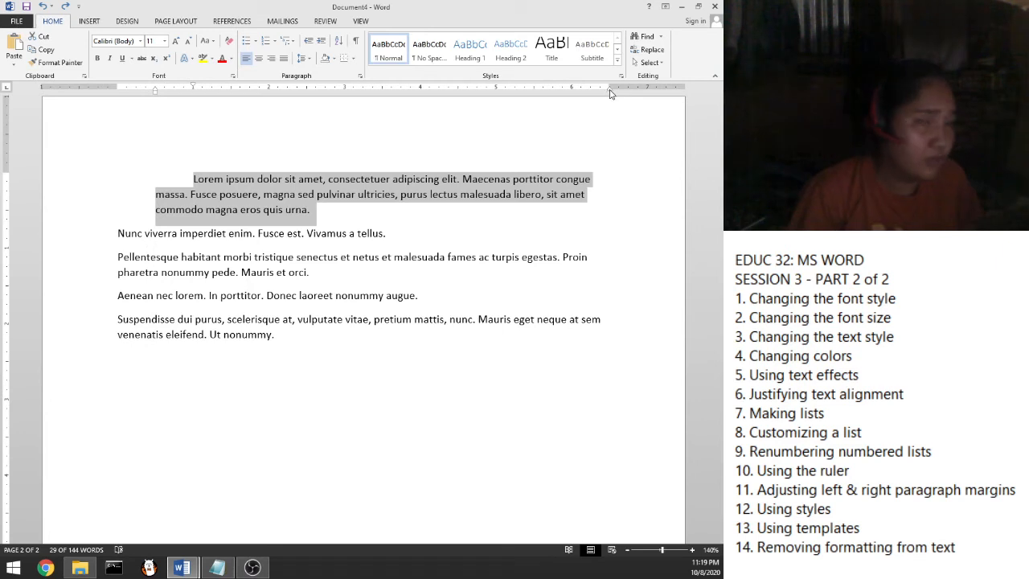
pyautogui.moveTo(609, 94); pyautogui.dragTo(609, 95)
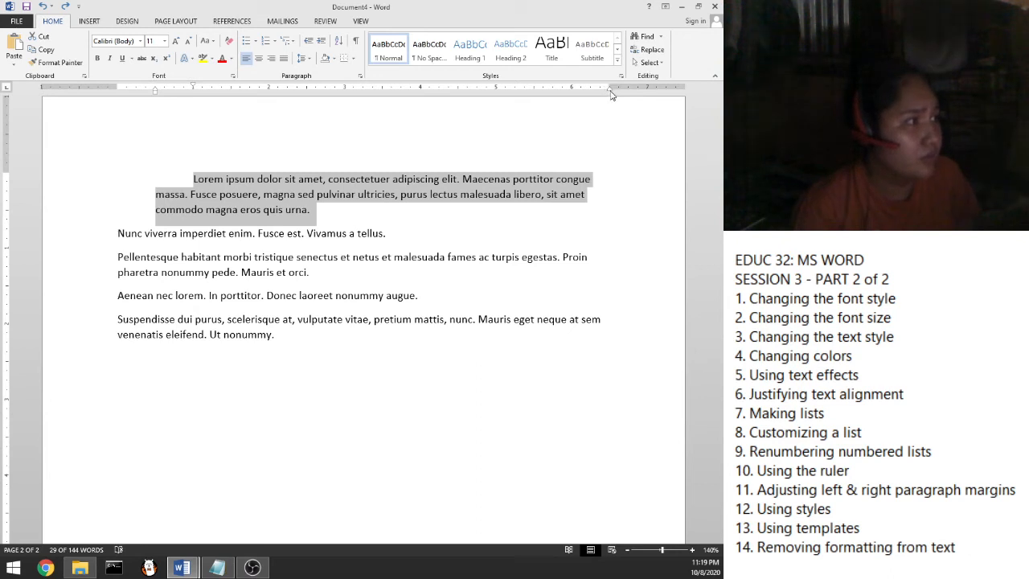
pyautogui.moveTo(599, 93); pyautogui.dragTo(533, 106)
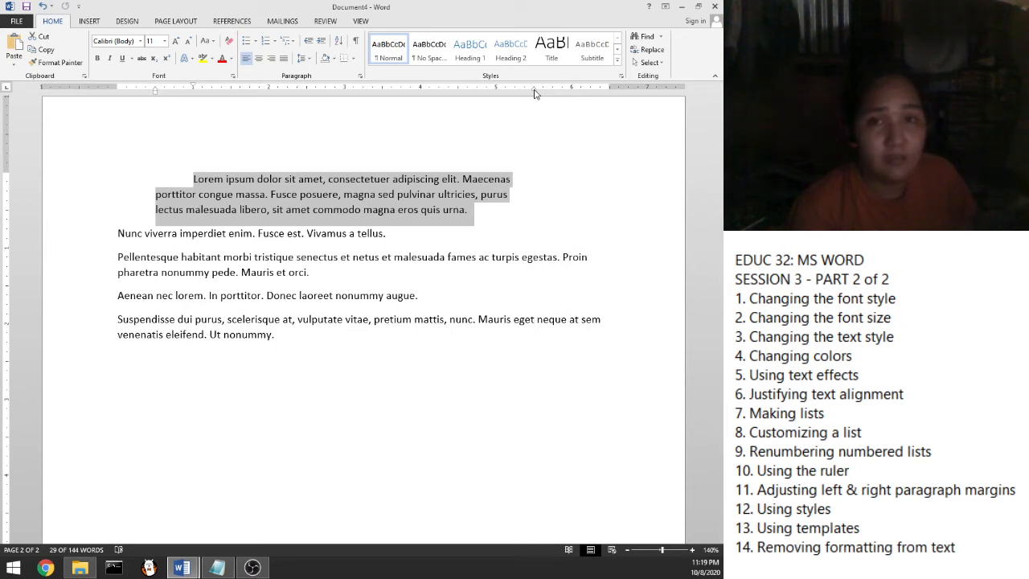
pyautogui.moveTo(536, 90)
pyautogui.mouseDown()
pyautogui.moveTo(616, 90)
pyautogui.moveTo(603, 93)
pyautogui.mouseUp()
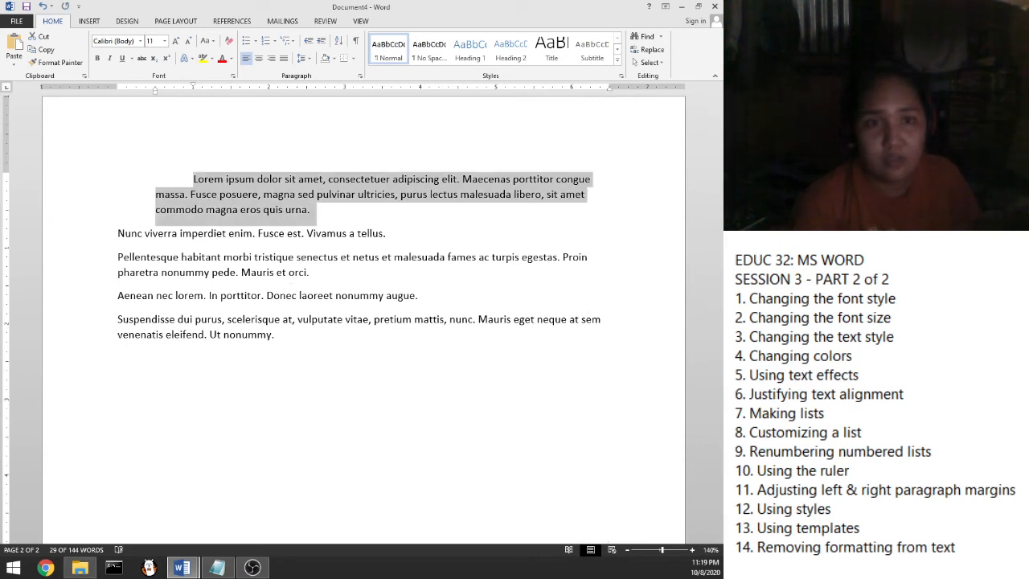
pyautogui.moveTo(852, 471); pyautogui.dragTo(1026, 490)
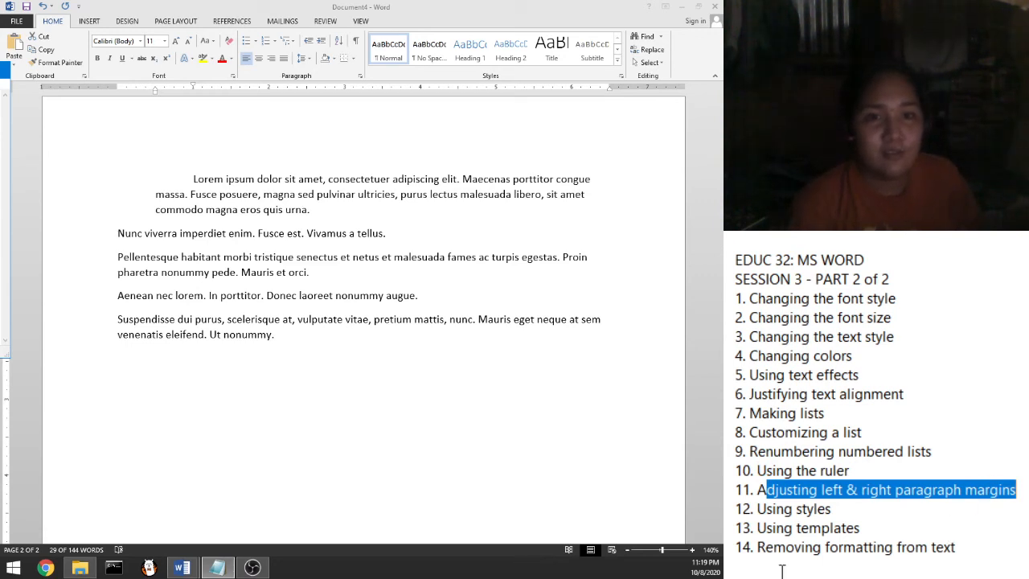
pyautogui.click(865, 506)
pyautogui.moveTo(838, 509); pyautogui.dragTo(756, 512)
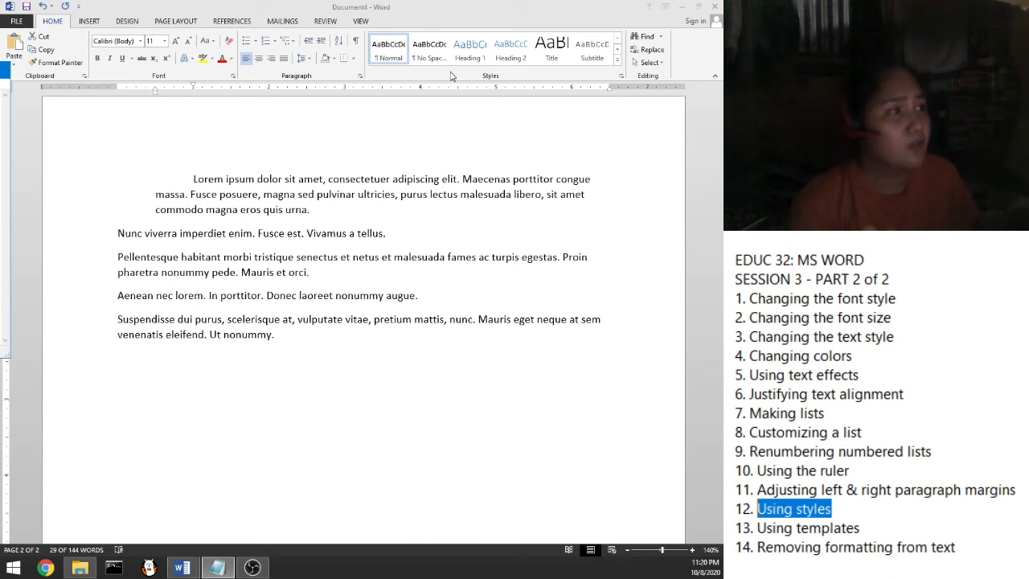
# Drag the first Lorem ipsum paragraph's left indent marker back to the page margin
pyautogui.tripleClick(320, 212)
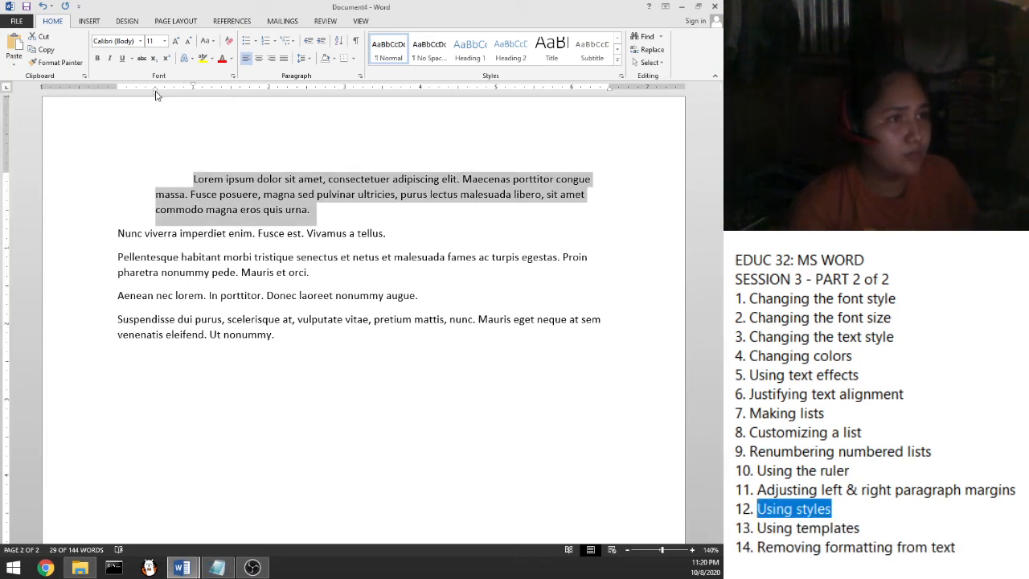
pyautogui.moveTo(155, 93); pyautogui.dragTo(119, 94)
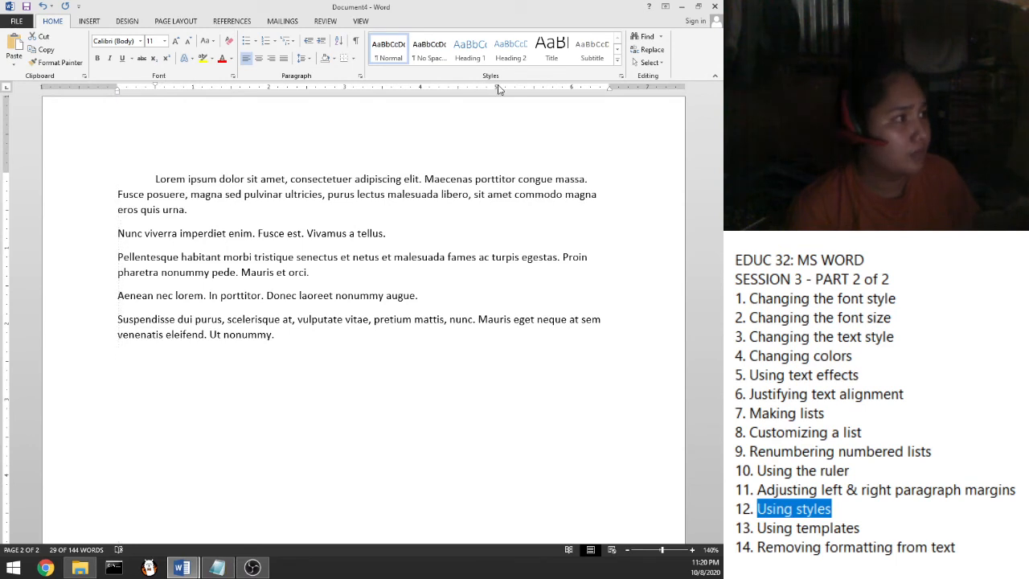
pyautogui.click(195, 201)
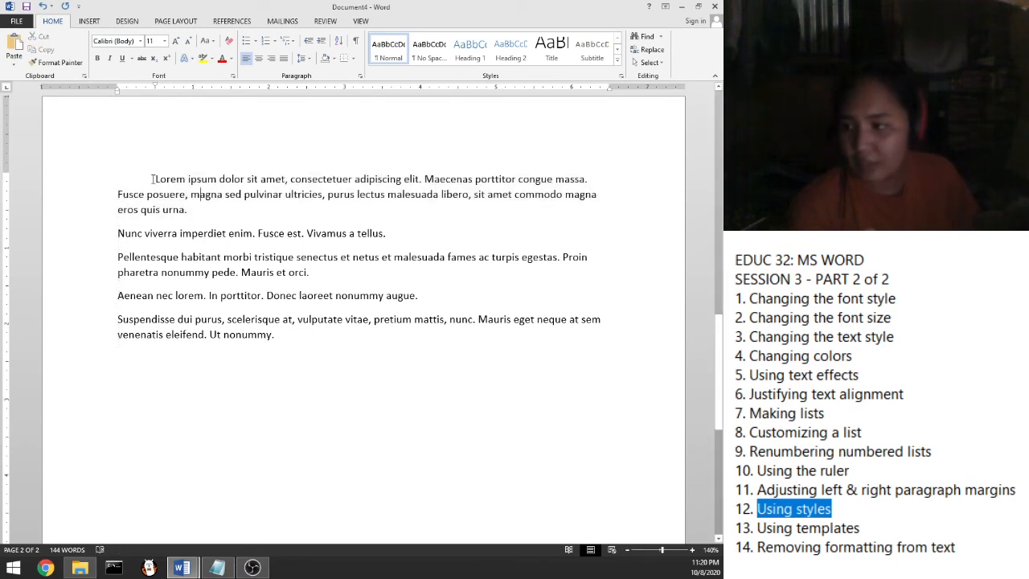
pyautogui.moveTo(156, 178); pyautogui.dragTo(282, 339)
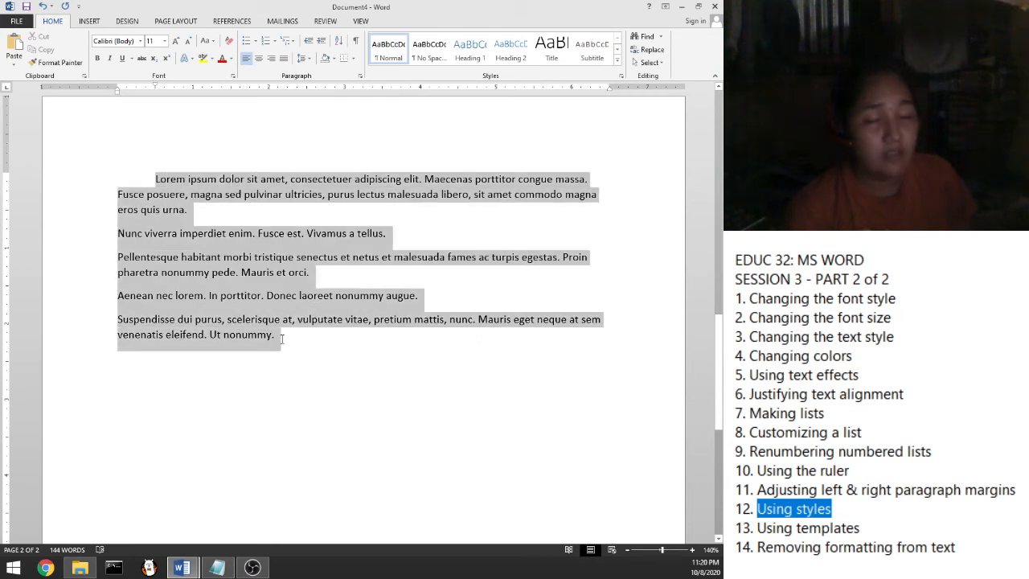
pyautogui.click(282, 339)
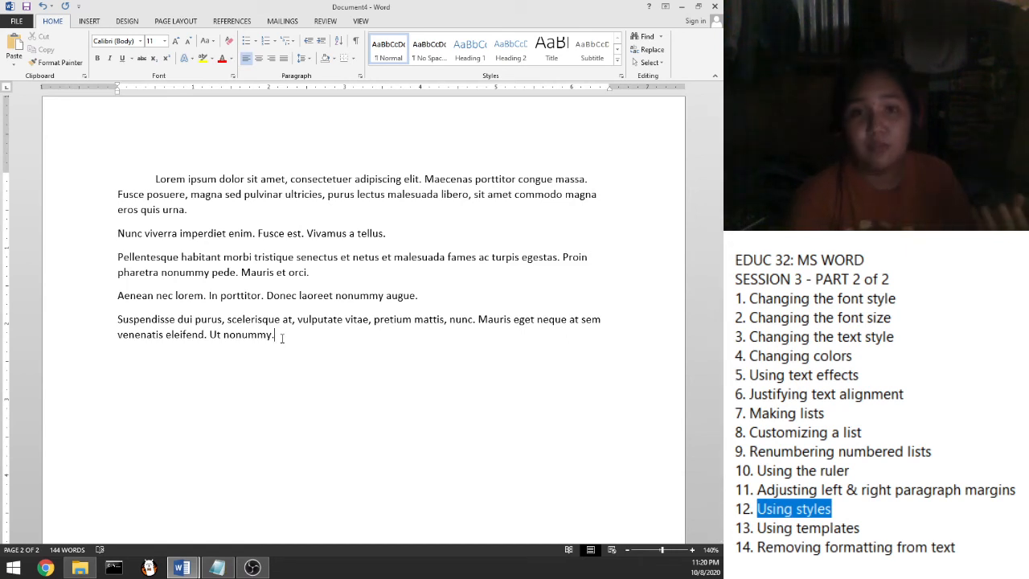
pyautogui.doubleClick(161, 178)
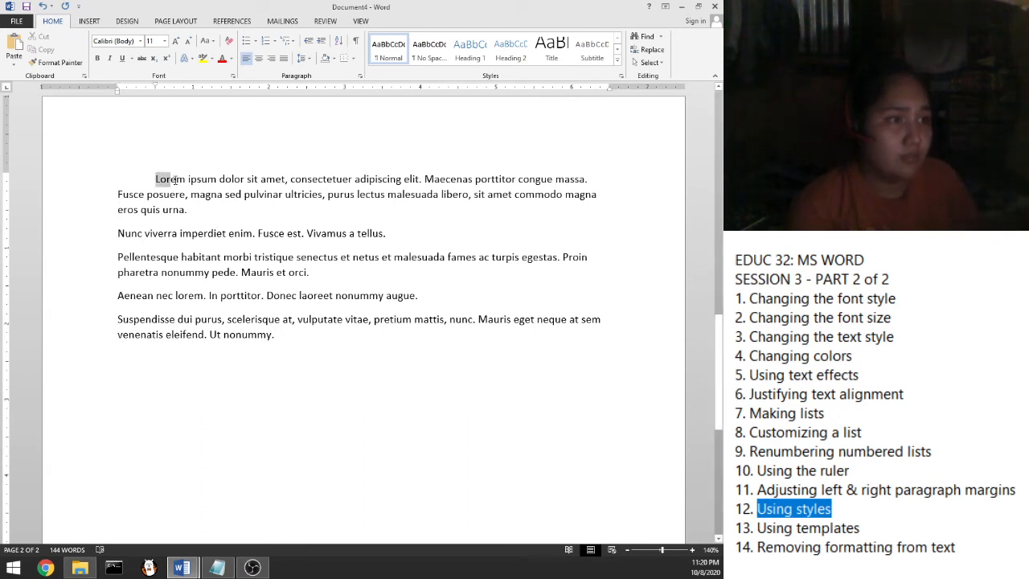
# Break the paragraph after 'Lorem ipsum', remove the indent, and capitalise 'Dolor'
pyautogui.click(220, 180)
pyautogui.press('Return')
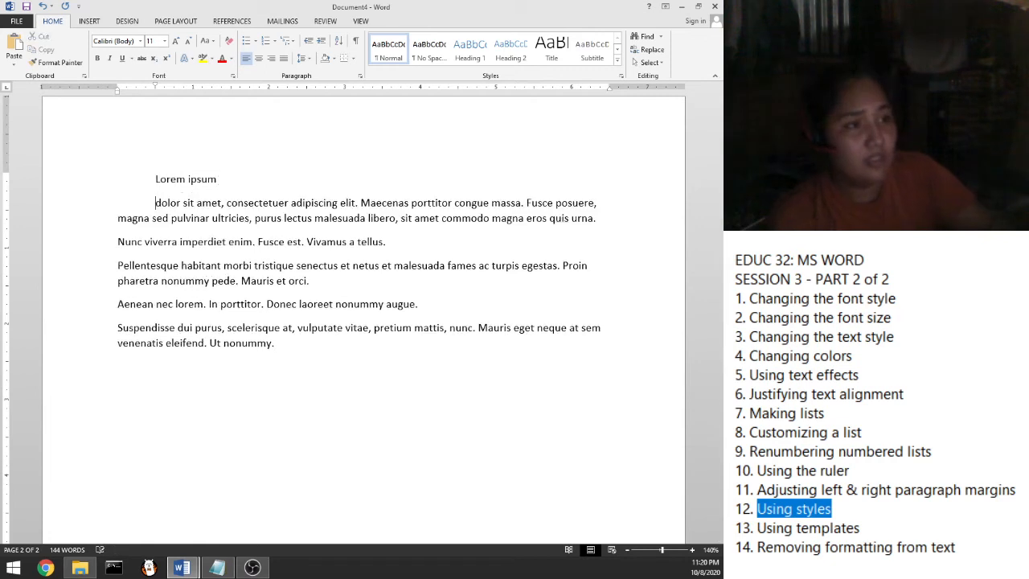
pyautogui.press('BackSpace')
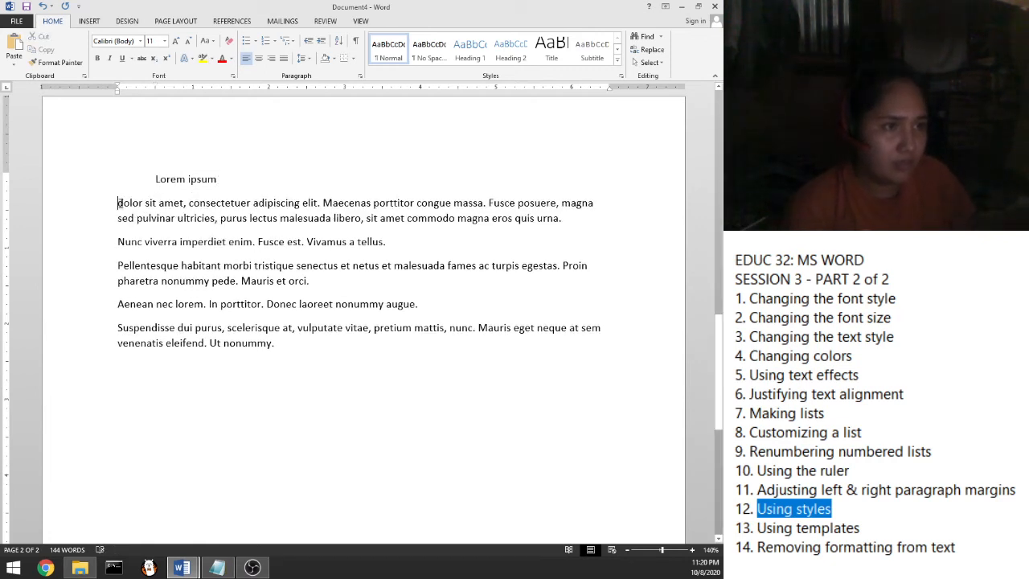
pyautogui.write('D')
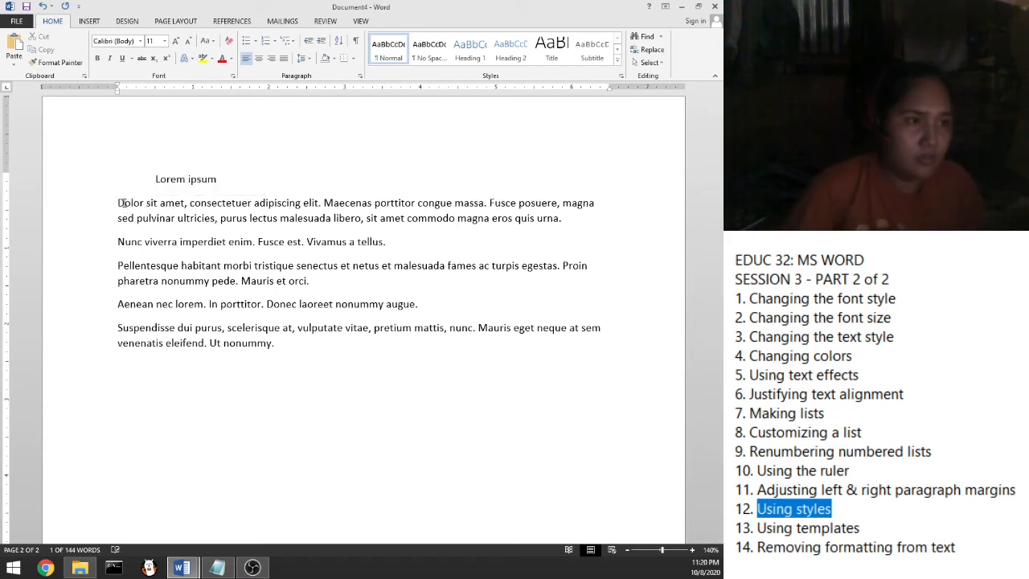
pyautogui.moveTo(122, 207); pyautogui.dragTo(118, 203)
pyautogui.click(120, 202)
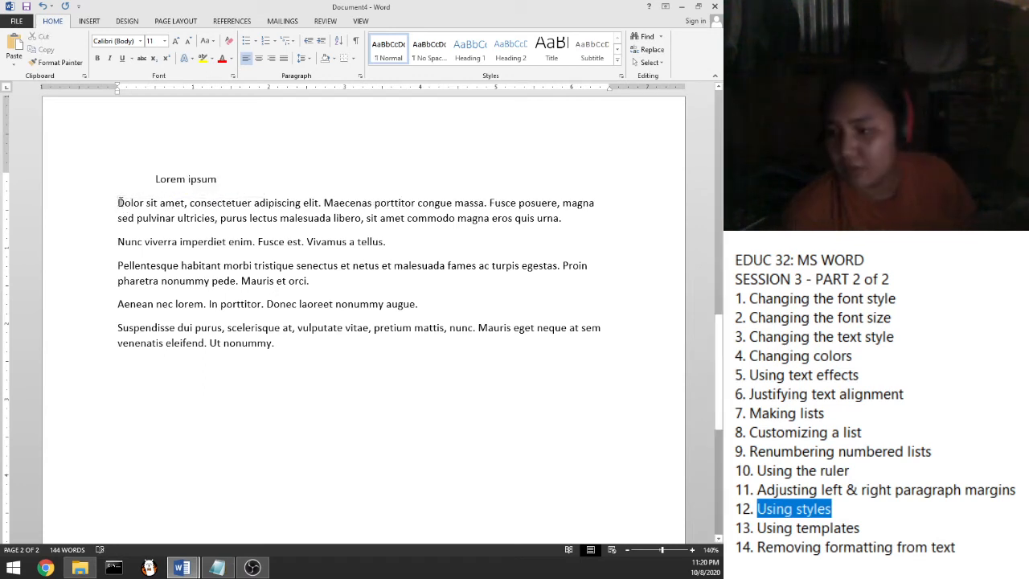
# Apply UPPERCASE, then Capitalize Each Word to the Dolor sit amet paragraph, undoing a stray change
pyautogui.moveTo(119, 203); pyautogui.dragTo(566, 218)
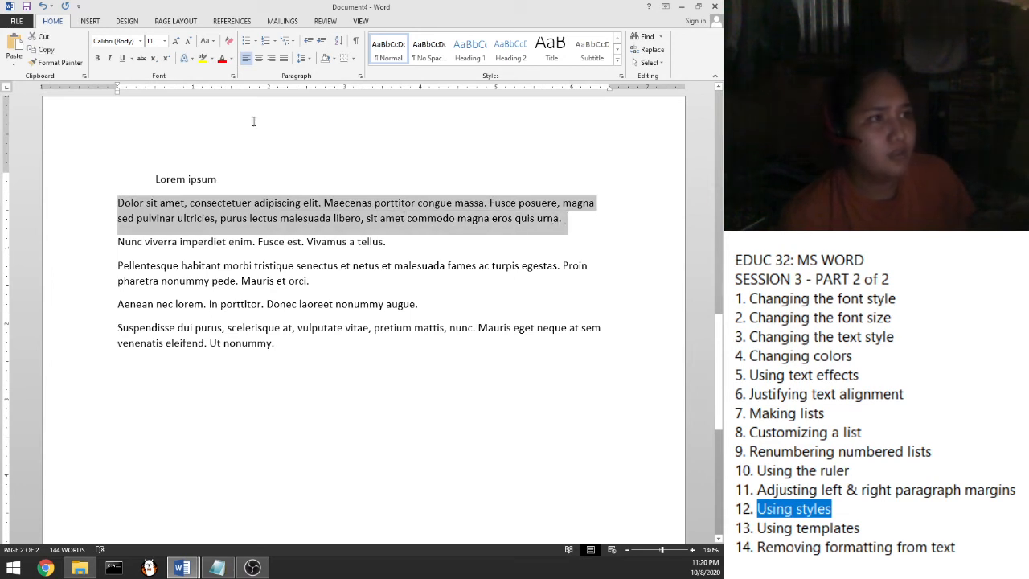
pyautogui.click(213, 45)
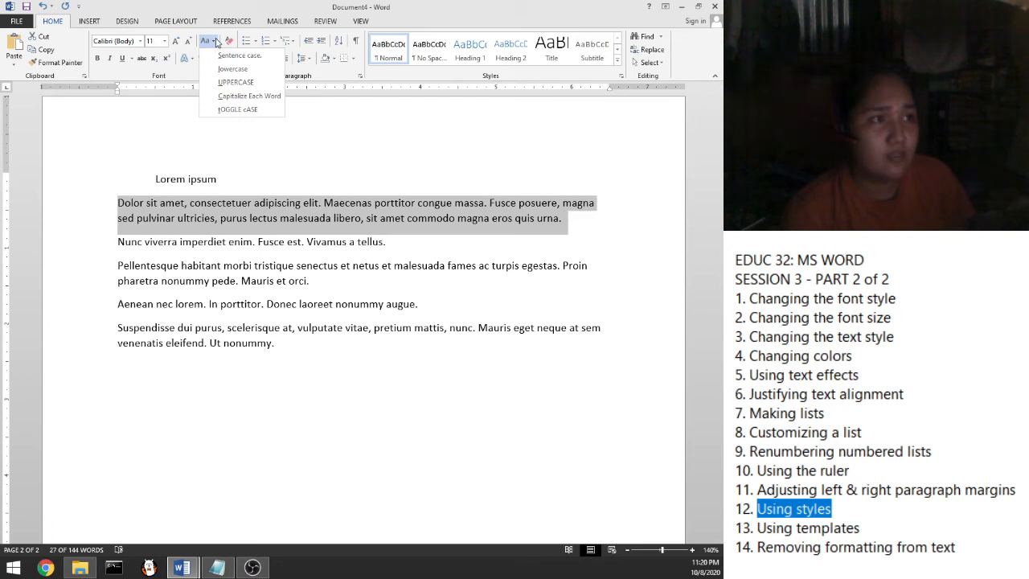
pyautogui.click(224, 83)
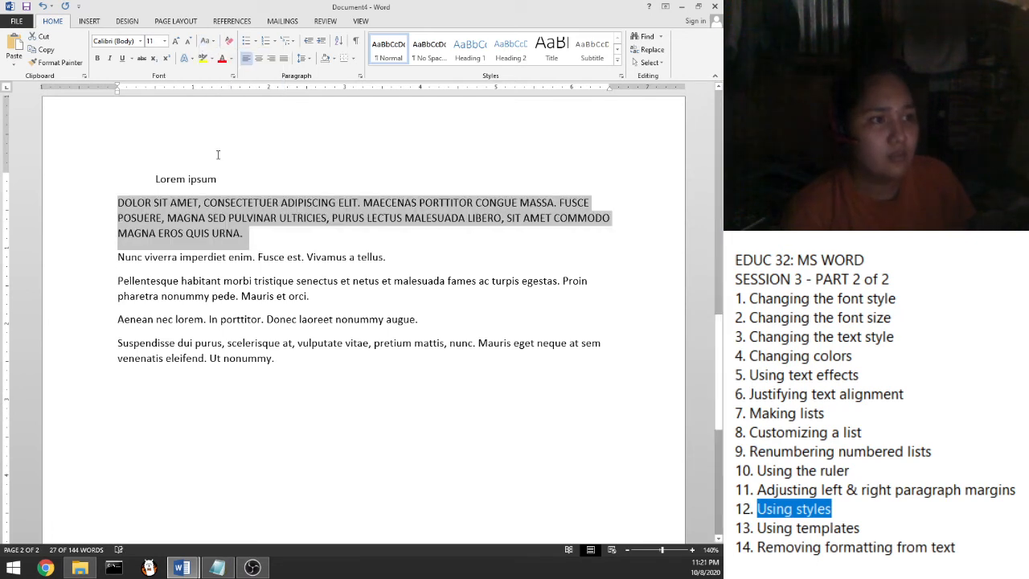
pyautogui.click(208, 42)
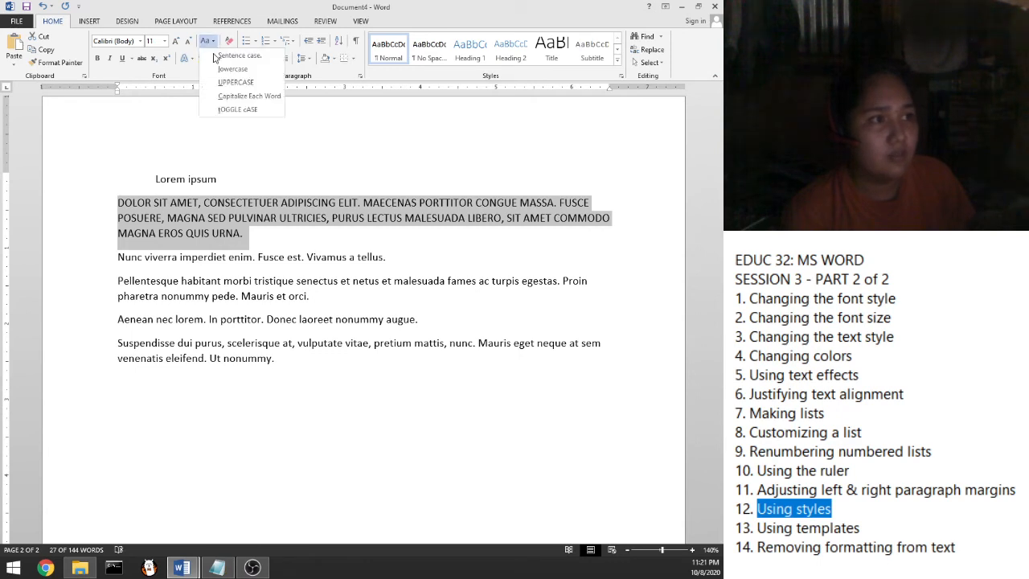
pyautogui.click(217, 97)
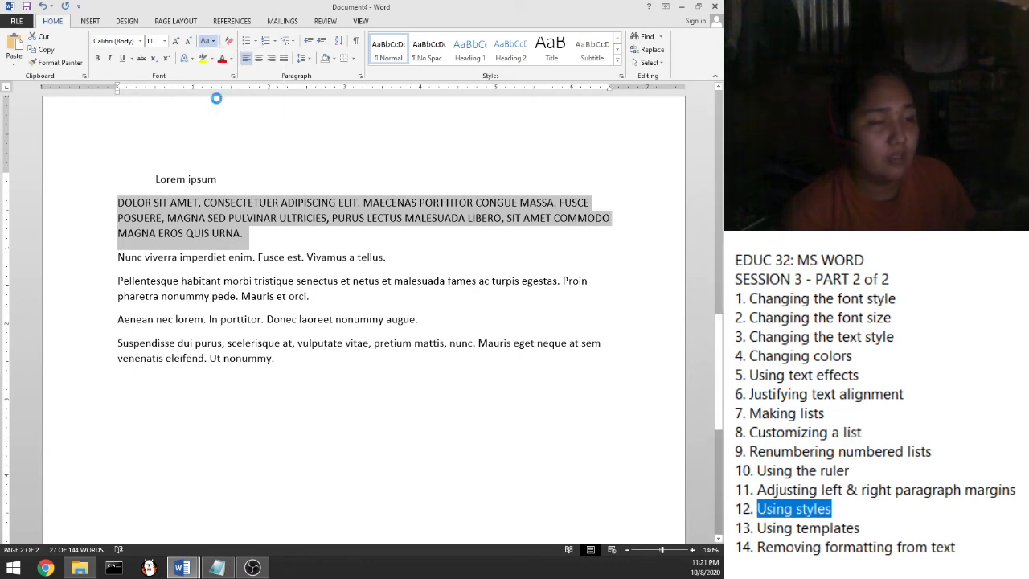
pyautogui.click(211, 42)
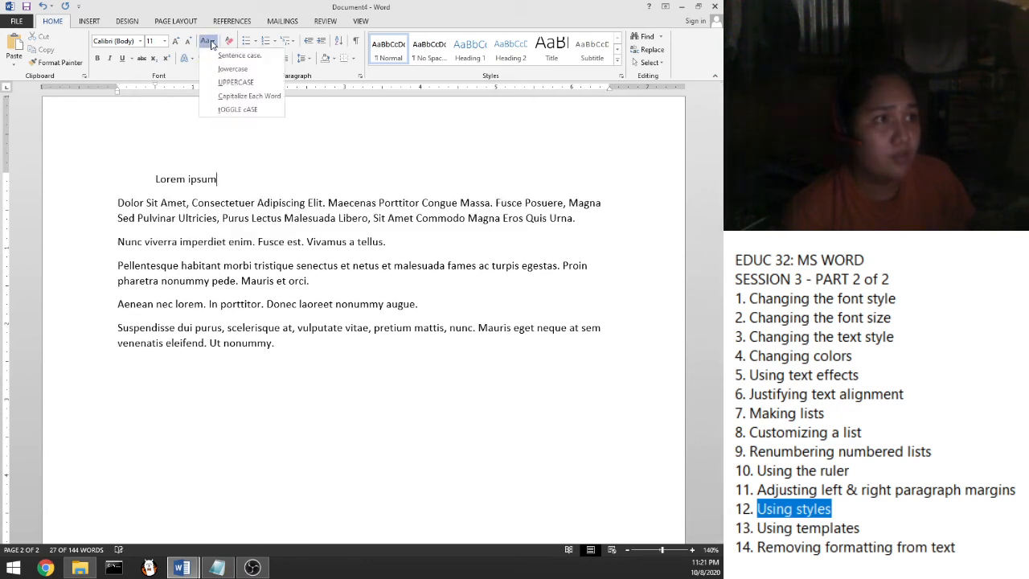
pyautogui.click(237, 114)
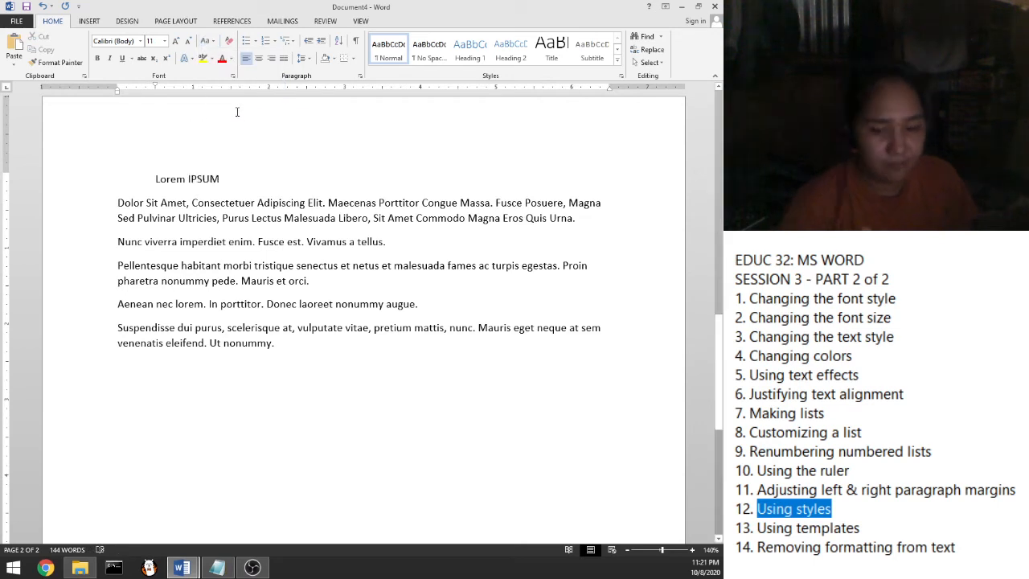
pyautogui.hotkey('ctrl', 'z')
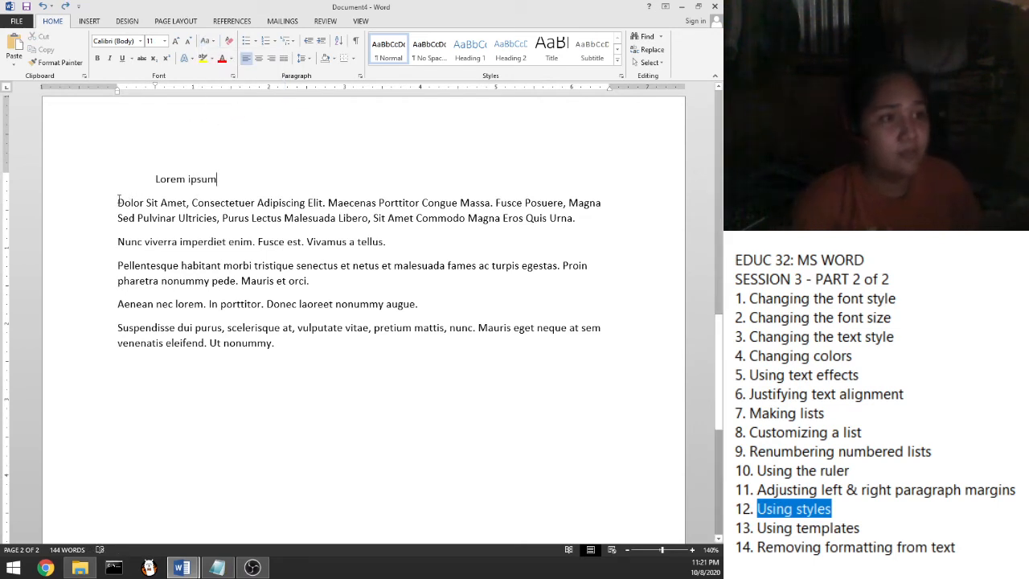
# Try toggle case and lowercase, return the paragraph to sentence case, and unindent the title
pyautogui.moveTo(117, 203); pyautogui.dragTo(578, 217)
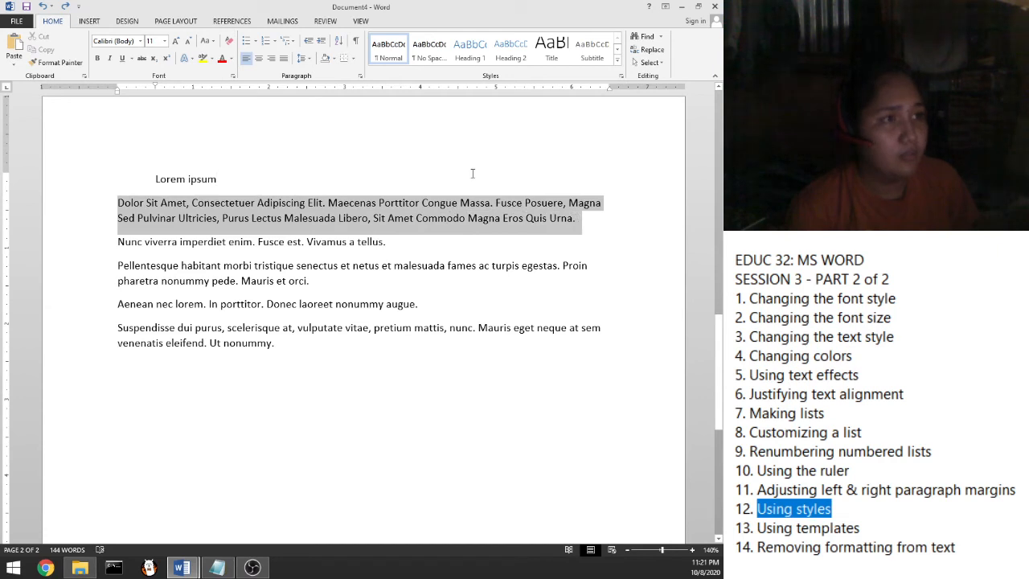
pyautogui.click(211, 41)
pyautogui.click(227, 111)
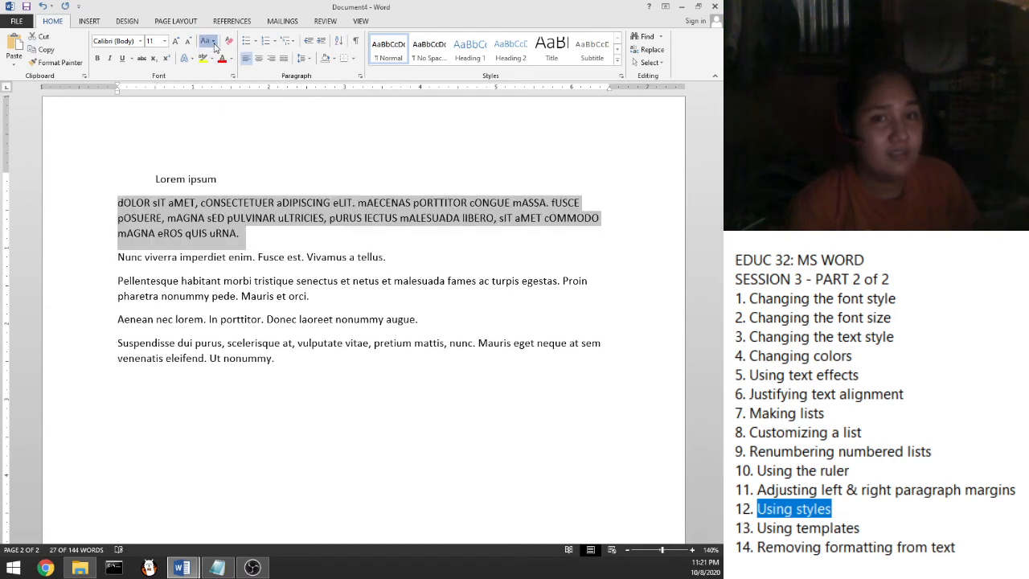
pyautogui.click(209, 41)
pyautogui.click(225, 70)
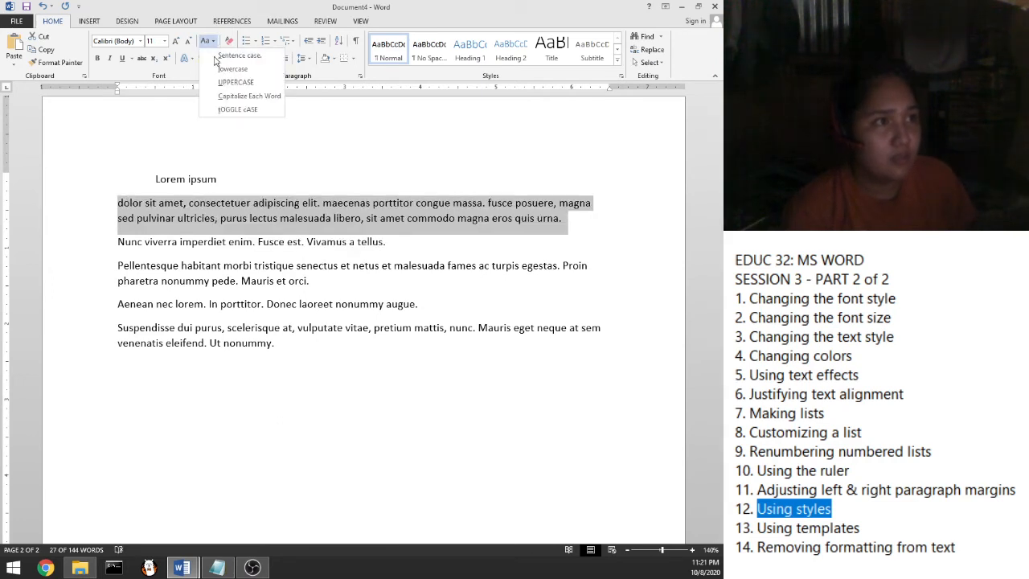
pyautogui.click(213, 59)
pyautogui.hotkey('ctrl', 'z')
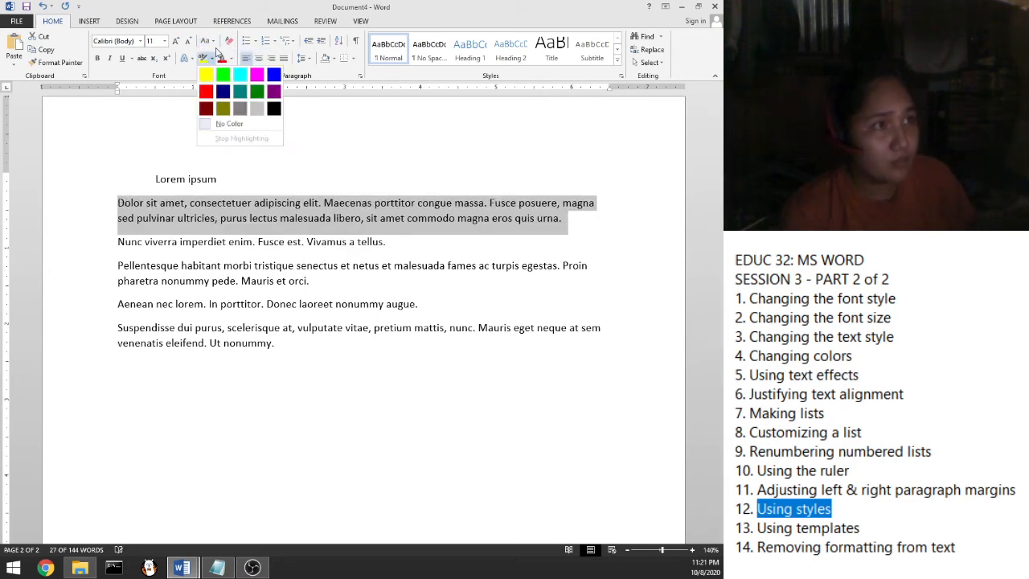
pyautogui.press('Escape')
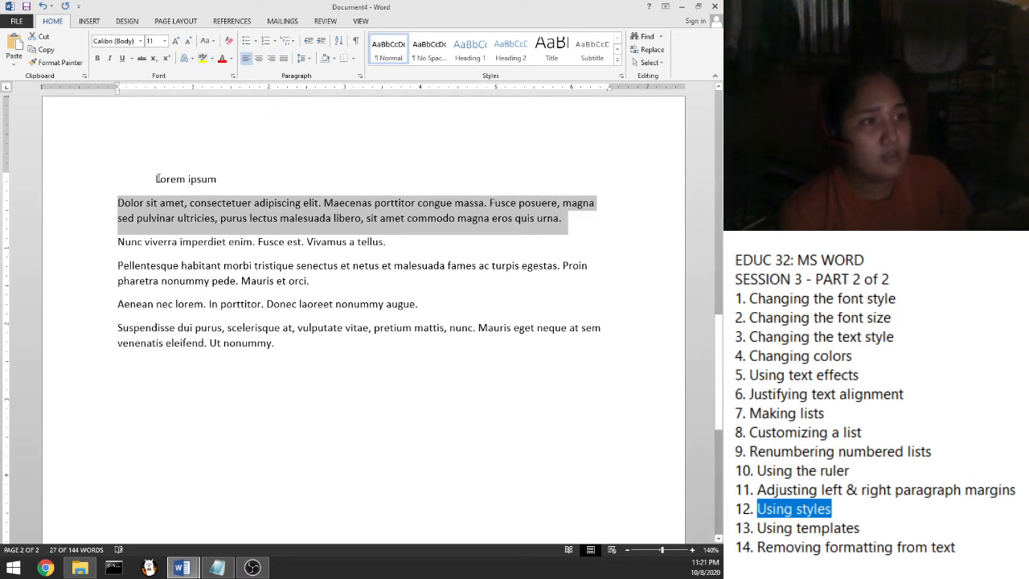
pyautogui.click(158, 179)
pyautogui.press('BackSpace')
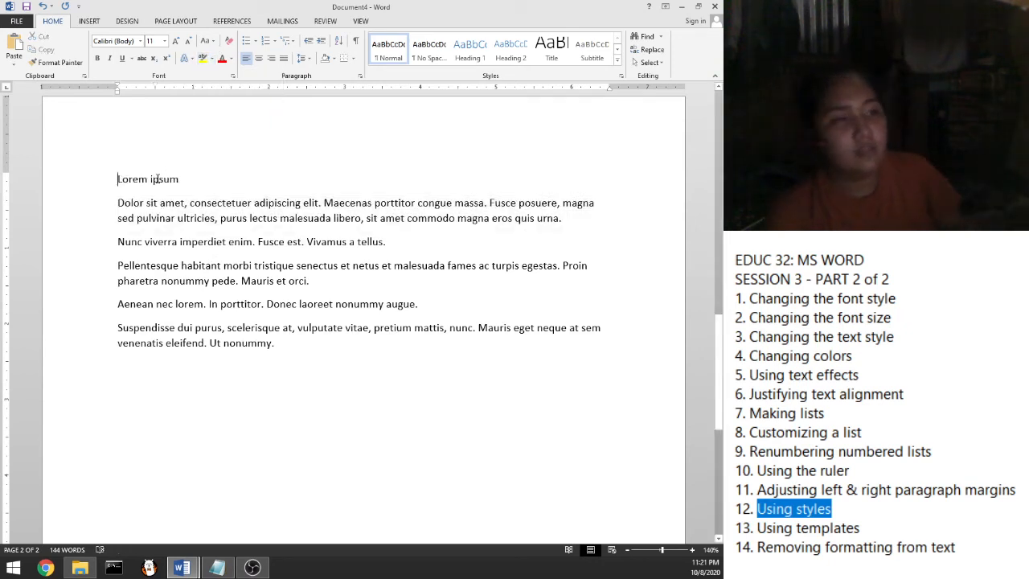
# Apply the Title style from the Styles gallery to the 'Lorem ipsum' line
pyautogui.click(97, 180)
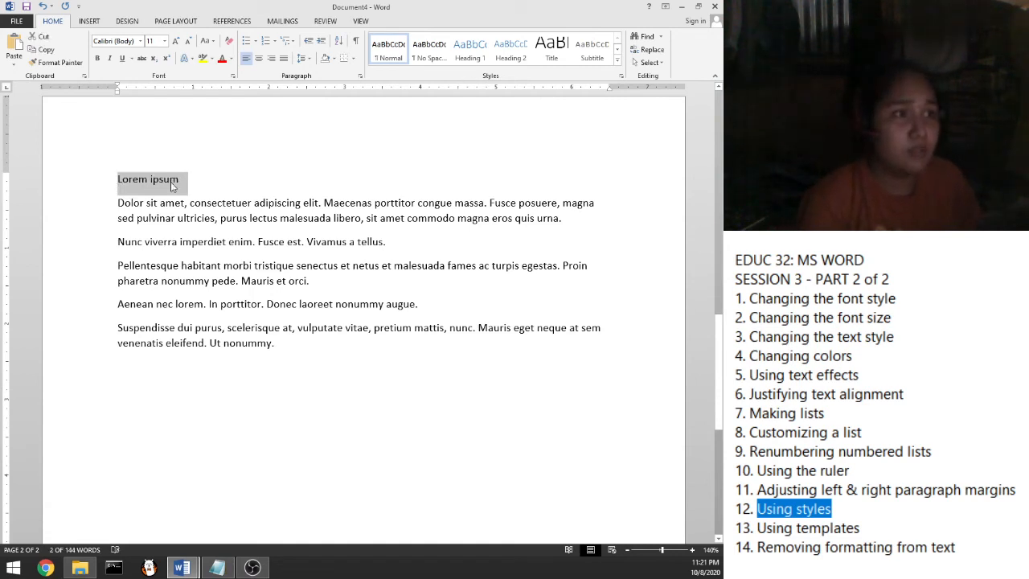
pyautogui.click(558, 61)
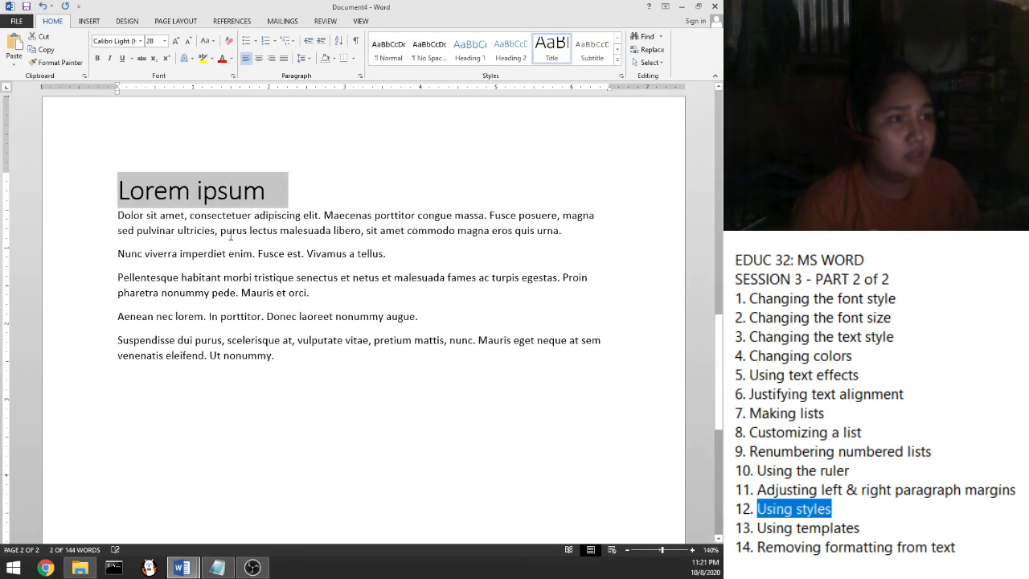
pyautogui.click(278, 199)
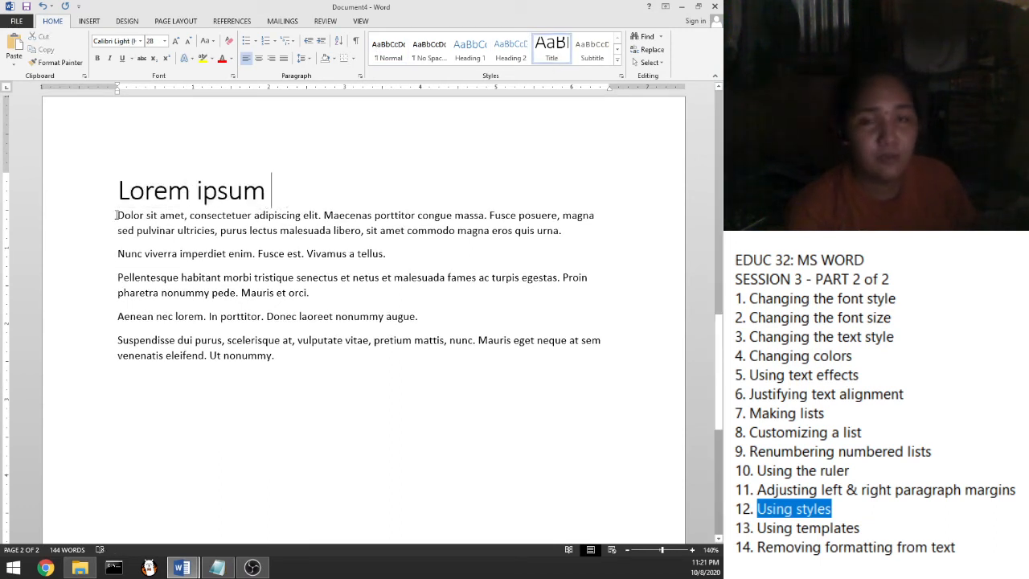
pyautogui.click(90, 22)
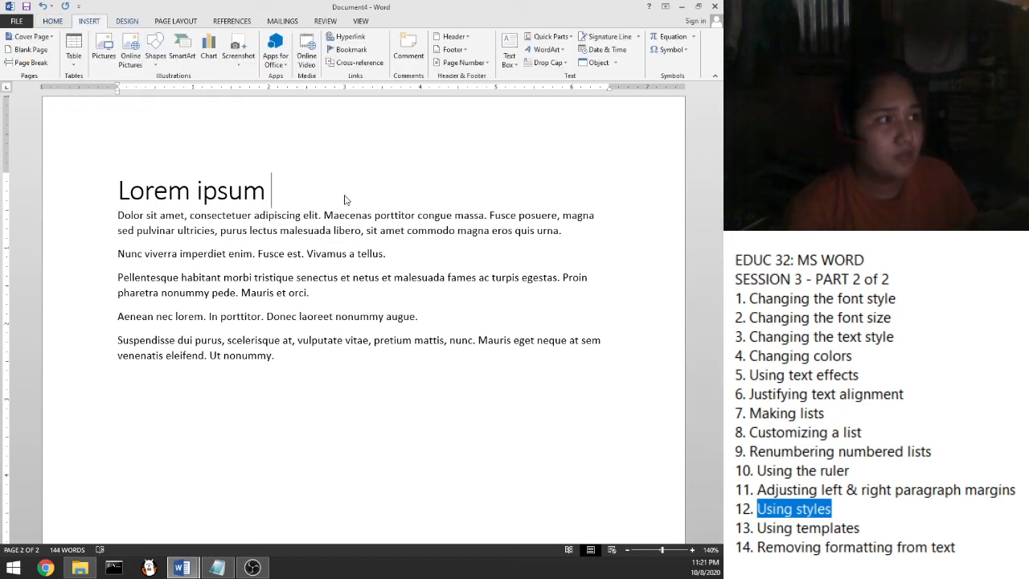
# Apply the first style set in the DESIGN tab's Document Formatting gallery
pyautogui.click(126, 24)
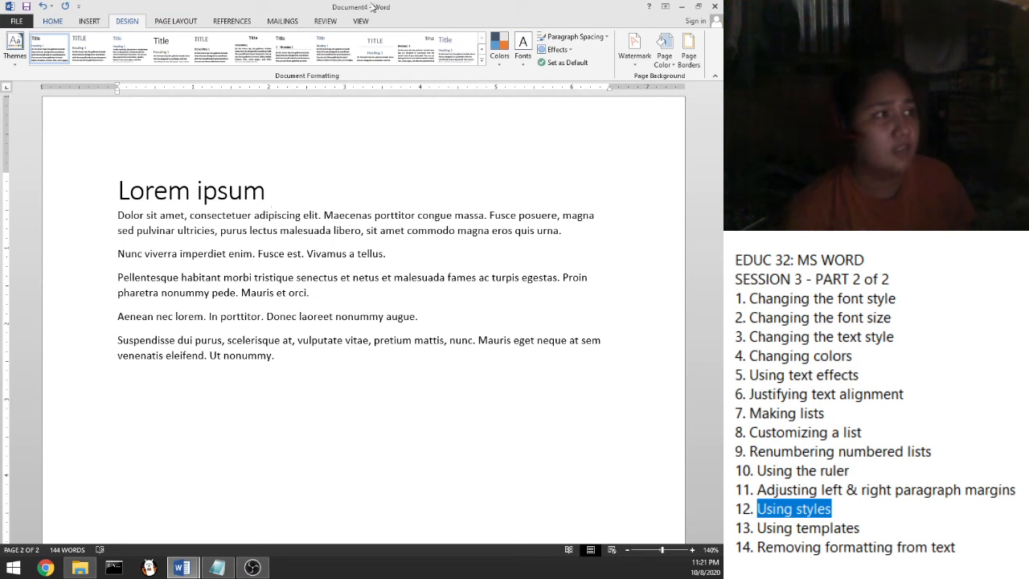
pyautogui.click(481, 50)
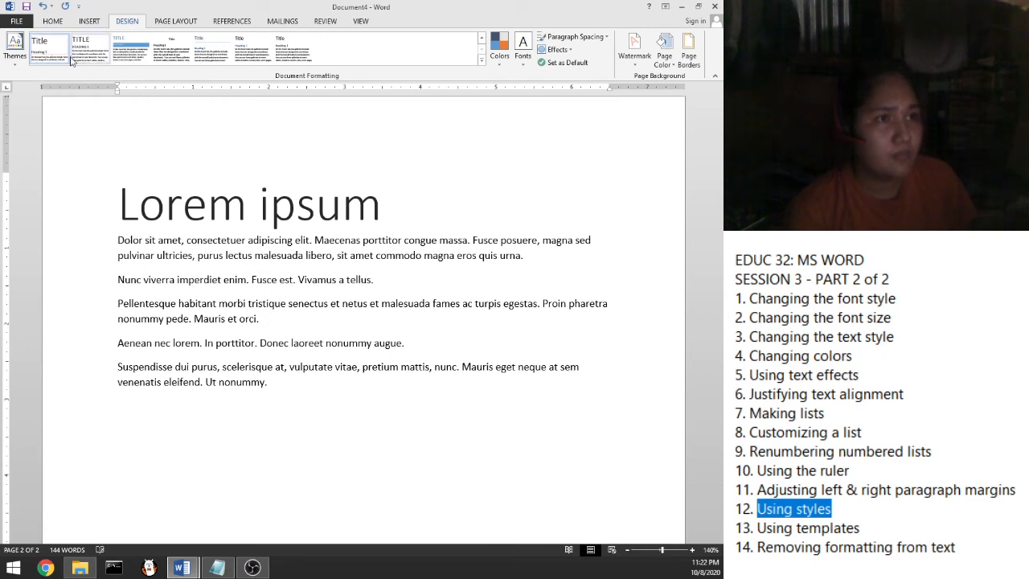
pyautogui.click(58, 56)
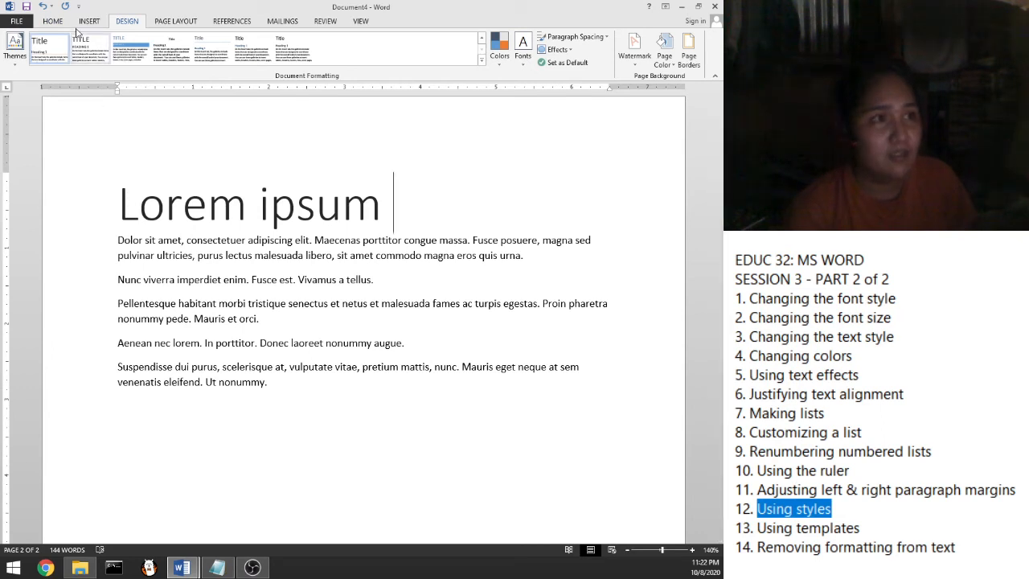
pyautogui.click(51, 21)
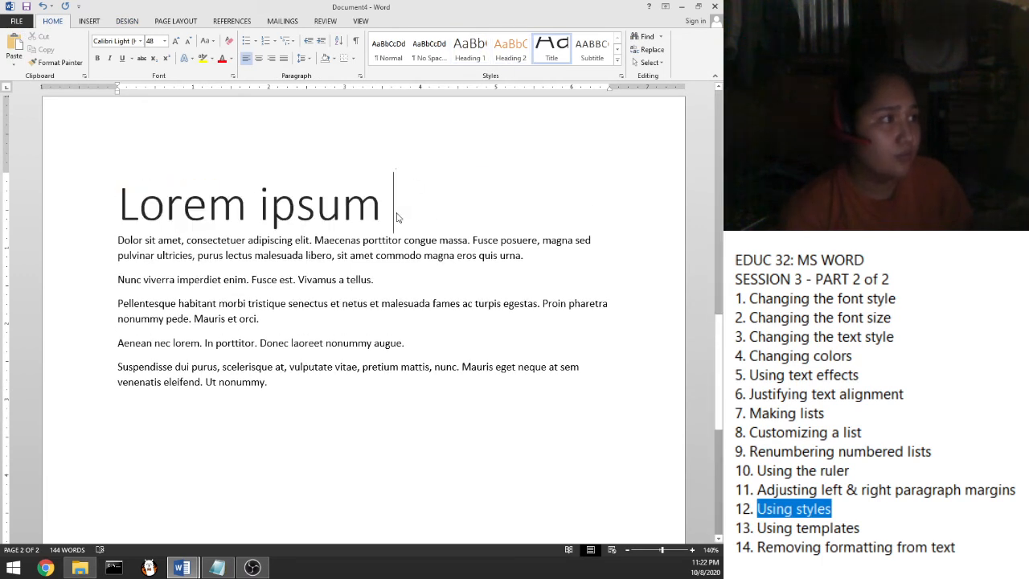
# Put 'Dolor sit amet' on its own line, with the next paragraph beginning 'Consectetuer adipiscing elit.'
pyautogui.press('Delete')
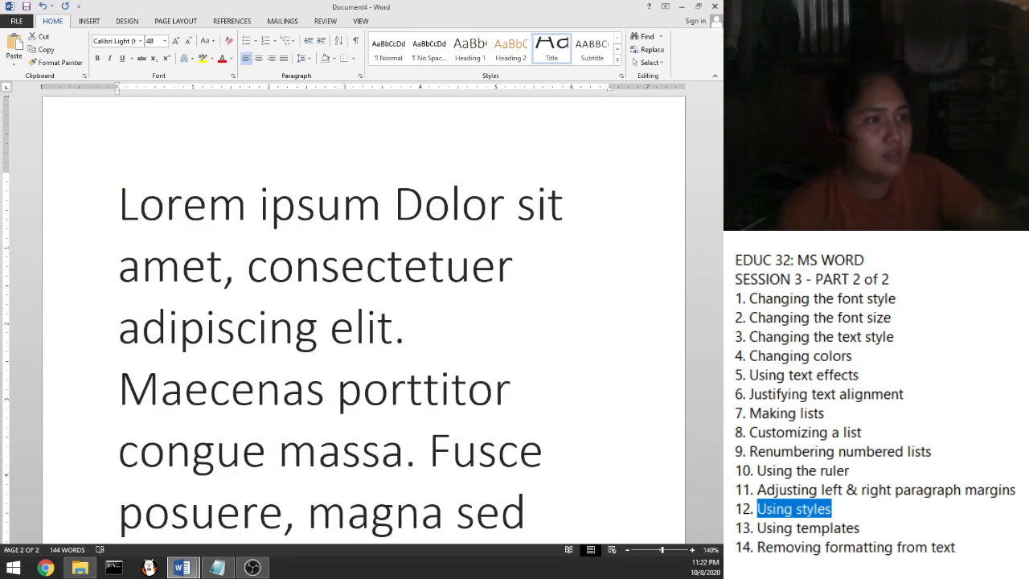
pyautogui.press('Return')
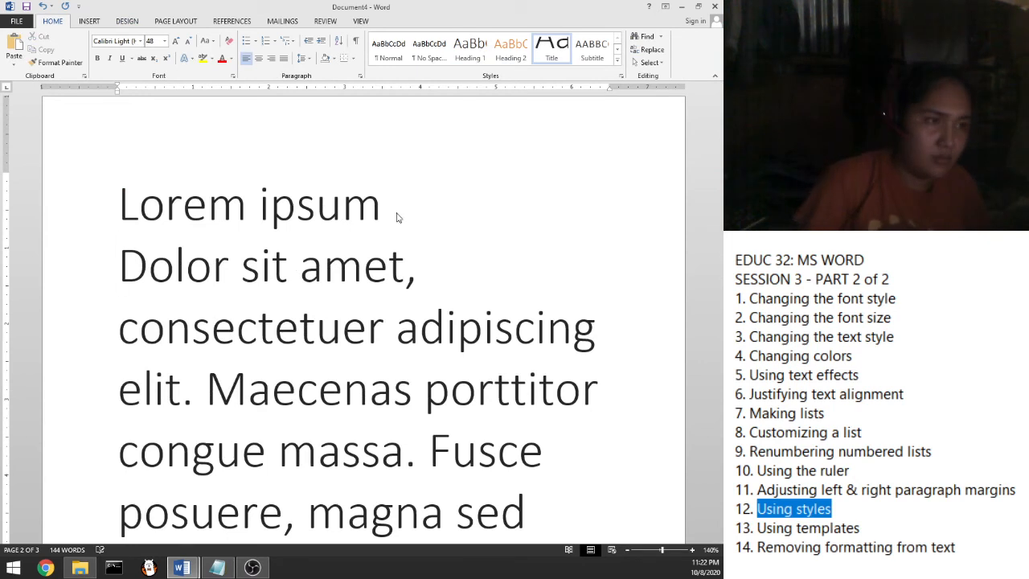
pyautogui.hotkey('ctrl', 'z')
pyautogui.hotkey('ctrl', 'z')
pyautogui.click(407, 210)
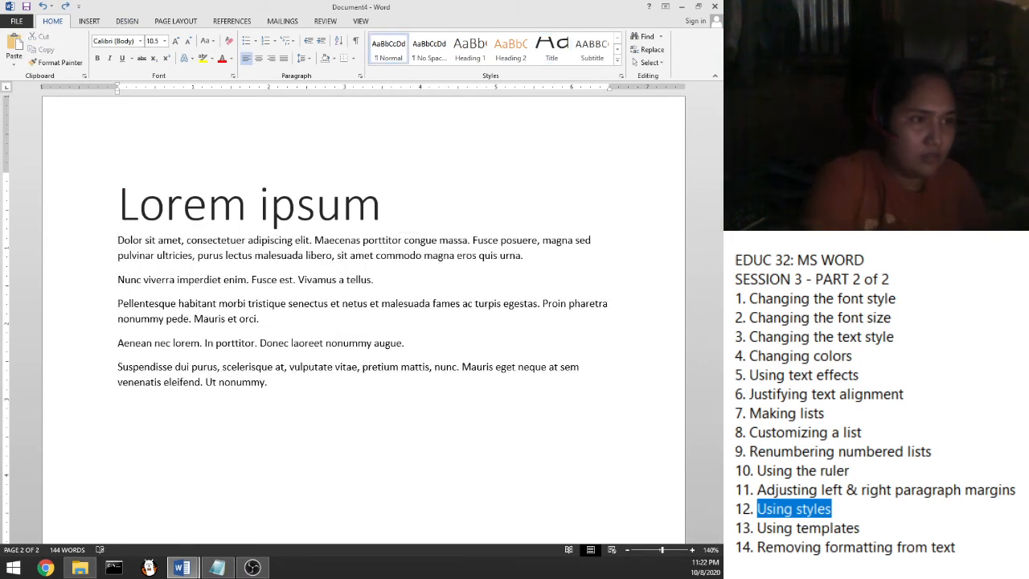
pyautogui.press('Return')
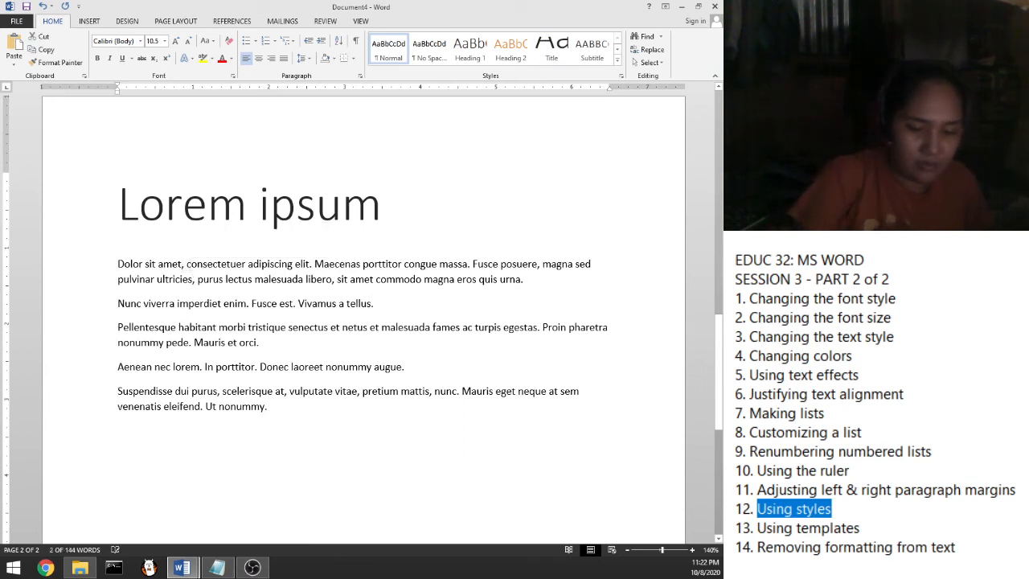
pyautogui.press('Return')
pyautogui.write('C')
pyautogui.moveTo(191, 263); pyautogui.dragTo(118, 265)
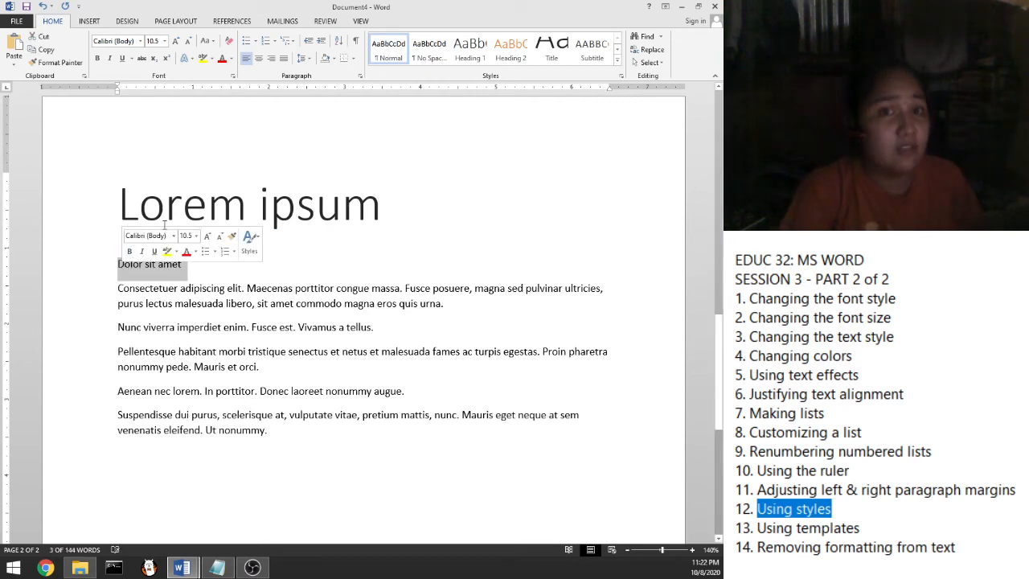
# Style 'Dolor sit amet' as Heading 2 and list the headings in the Navigation pane
pyautogui.click(506, 60)
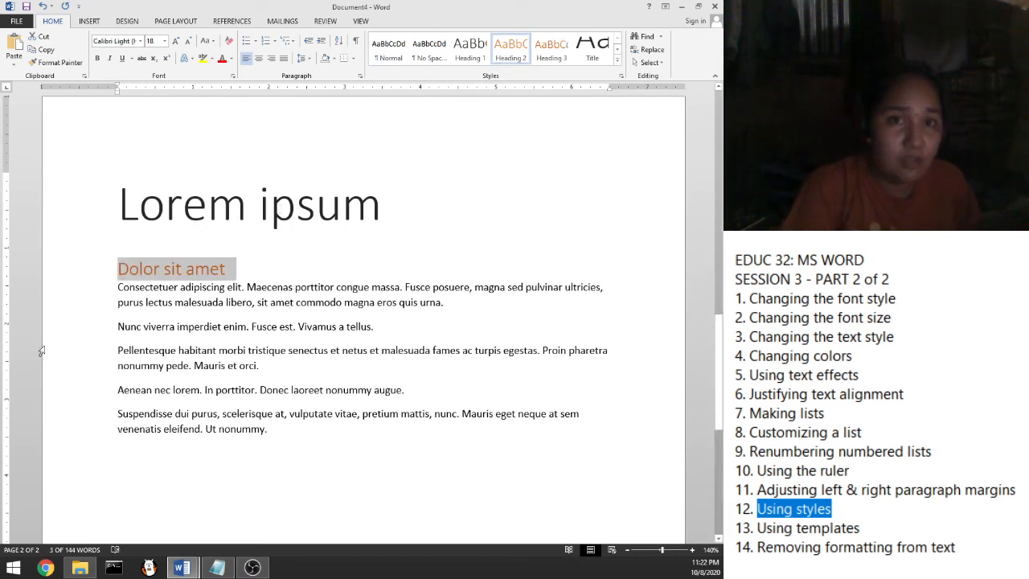
pyautogui.click(230, 305)
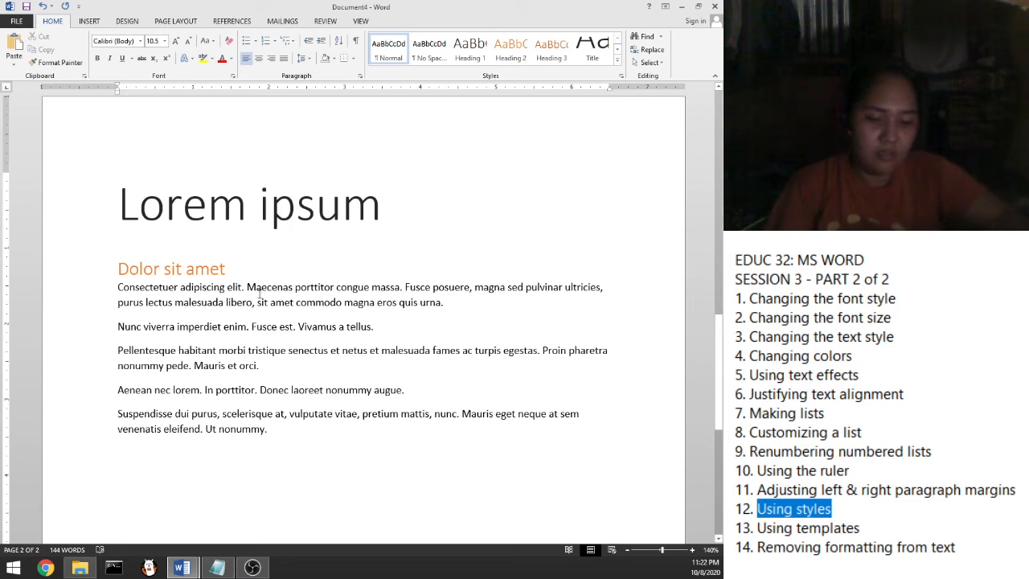
pyautogui.hotkey('ctrl', 'f')
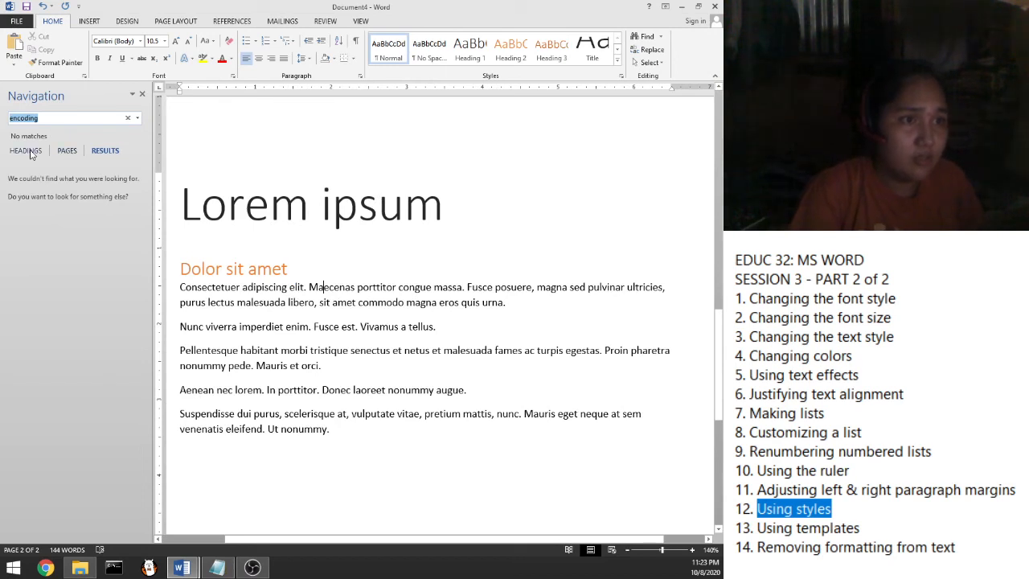
pyautogui.click(29, 151)
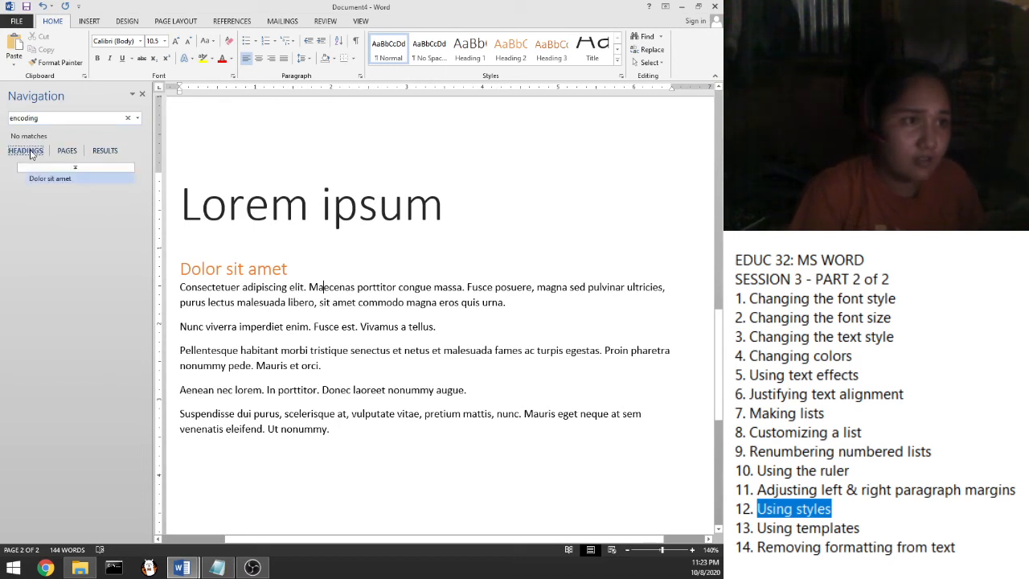
# Jump to 'Dolor sit amet' from the Navigation pane, browse more styles, then close the pane
pyautogui.click(43, 180)
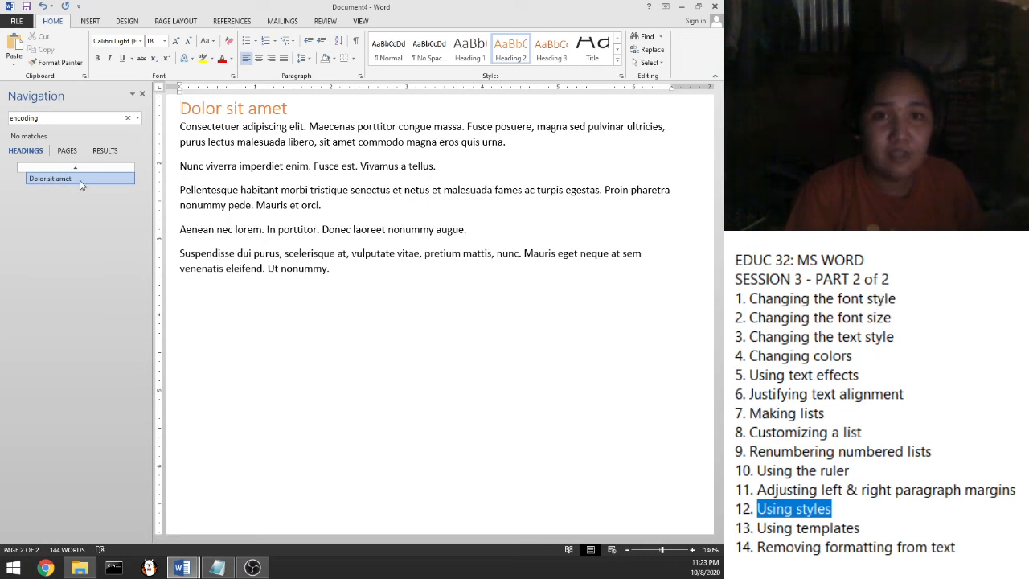
pyautogui.click(299, 190)
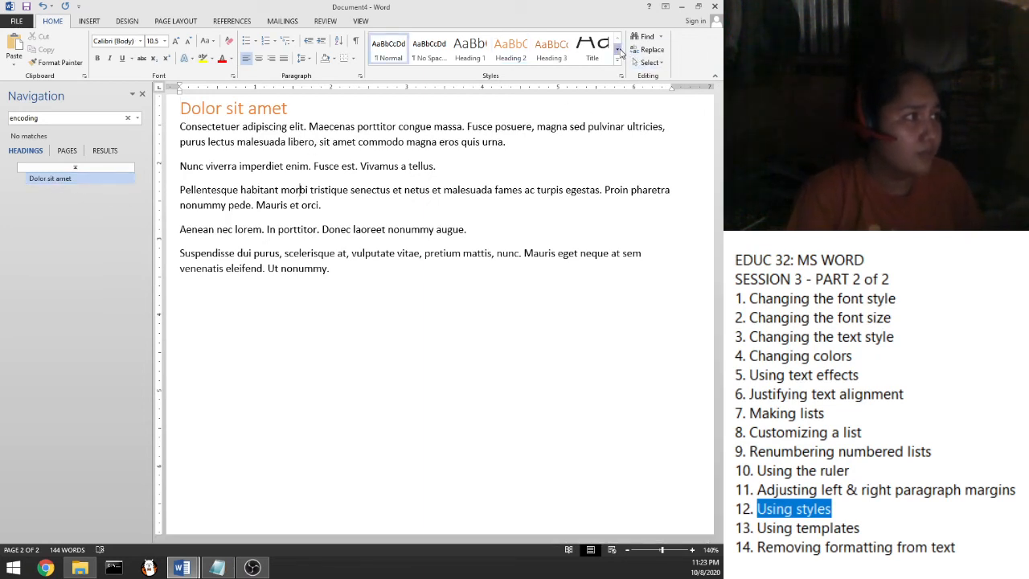
pyautogui.click(618, 49)
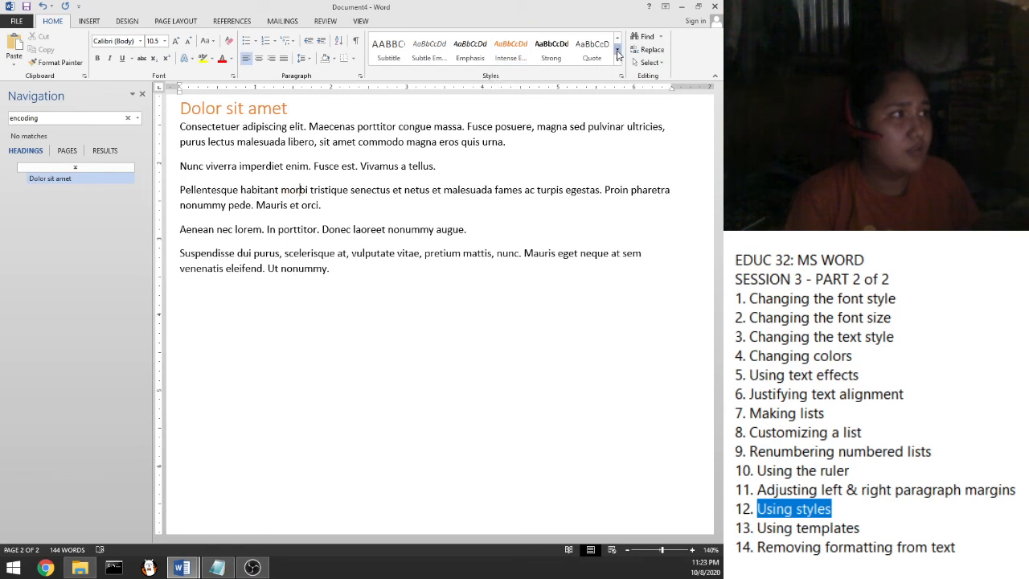
pyautogui.click(617, 50)
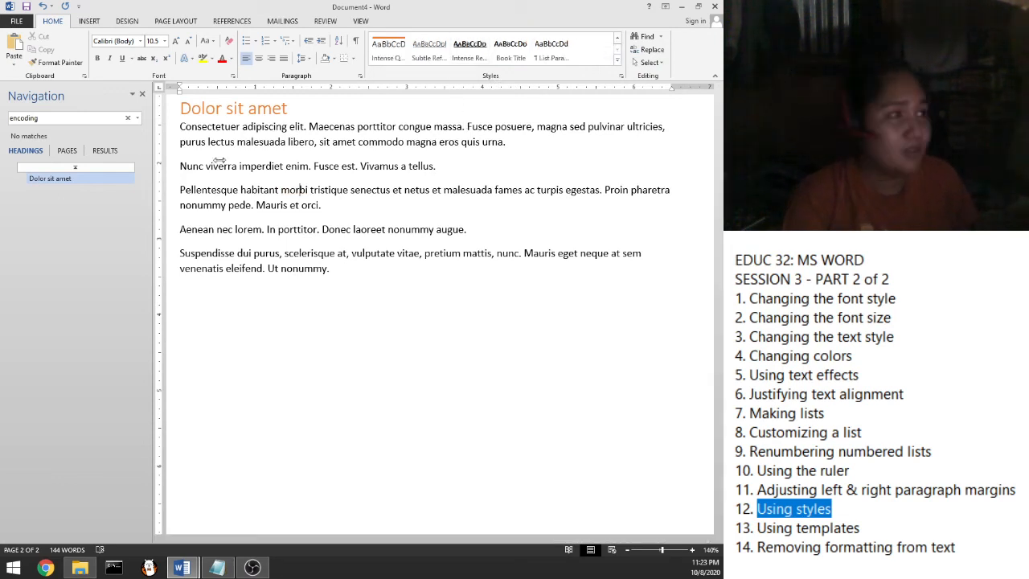
pyautogui.click(142, 96)
pyautogui.scroll(1, 362, 314)
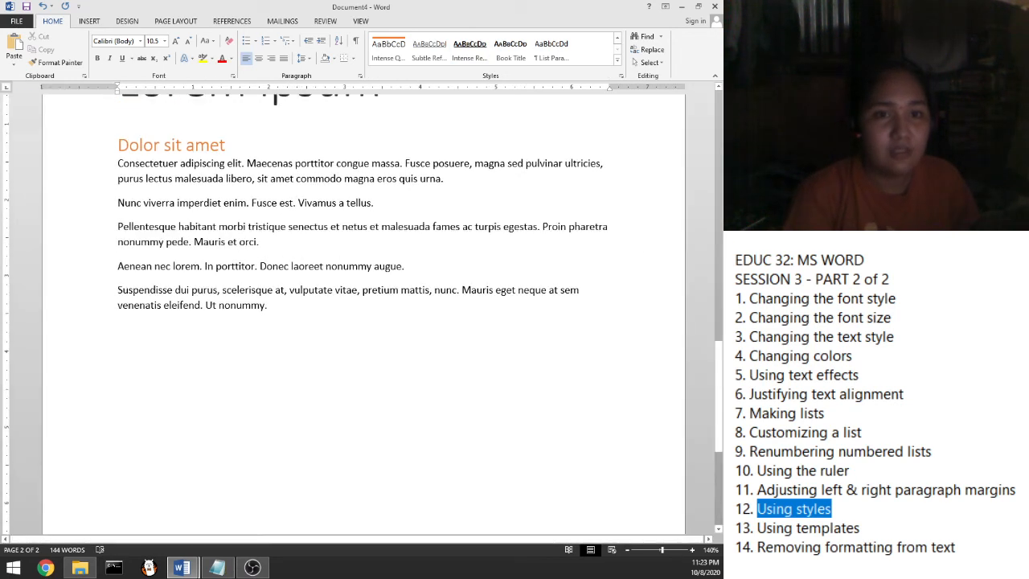
# Highlight 'Using templates' in the lesson notes, then select and deselect all text in Word
pyautogui.click(857, 517)
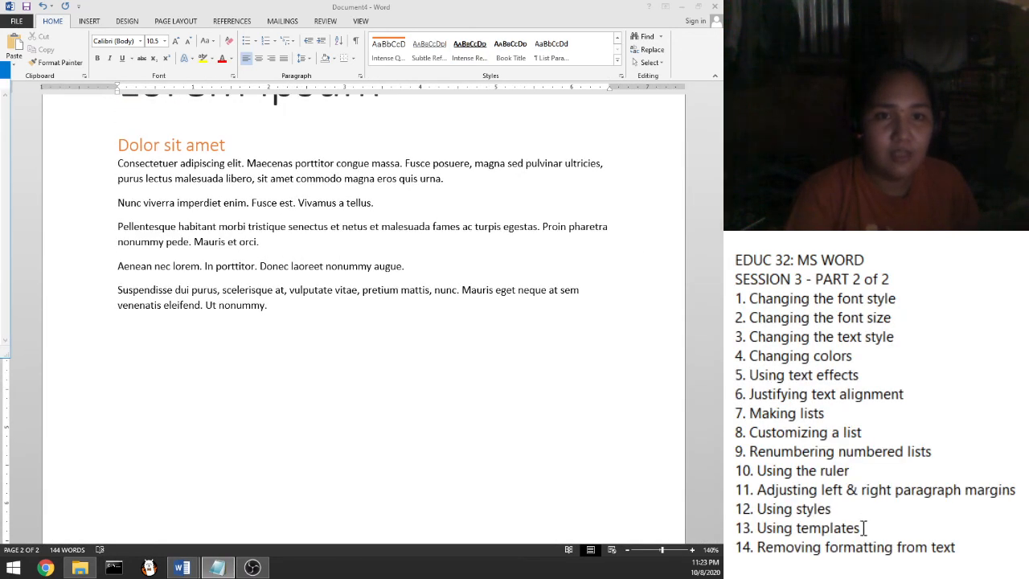
pyautogui.moveTo(860, 528); pyautogui.dragTo(761, 537)
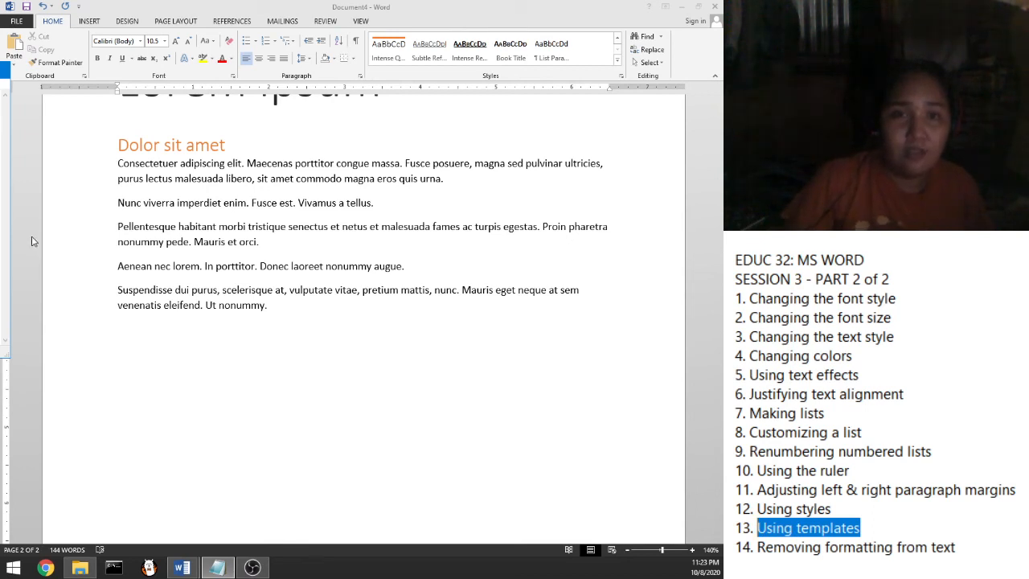
pyautogui.click(287, 305)
pyautogui.hotkey('ctrl', 'a')
pyautogui.scroll(1, 227, 279)
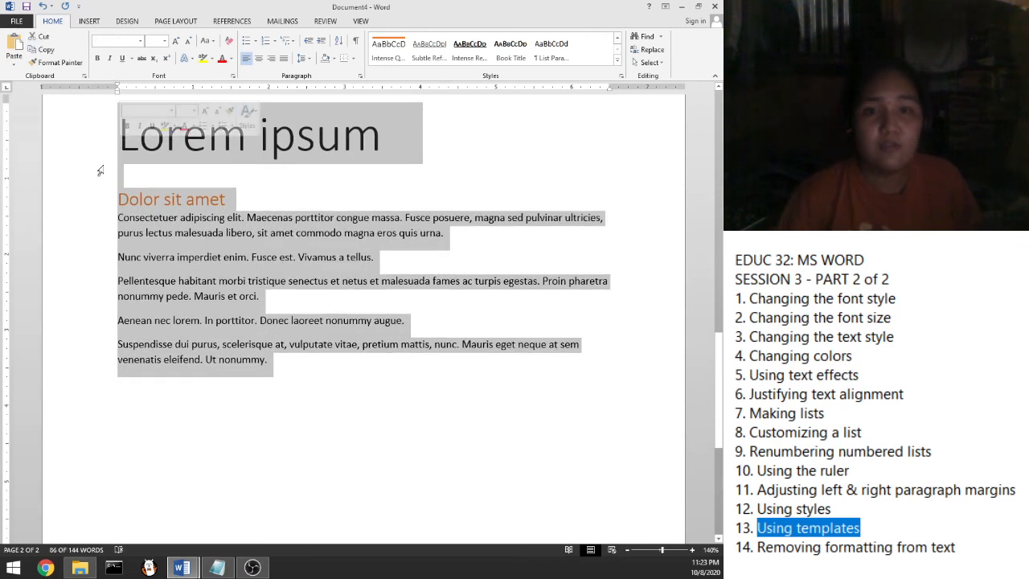
pyautogui.click(210, 185)
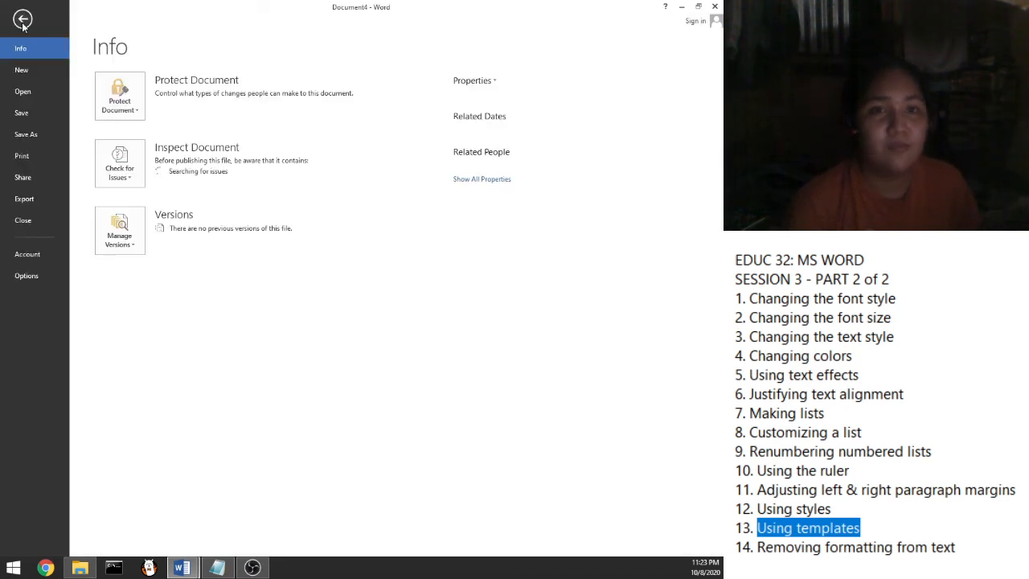
# Scroll the New page's template gallery and preview the Blue curve letterhead template
pyautogui.click(24, 72)
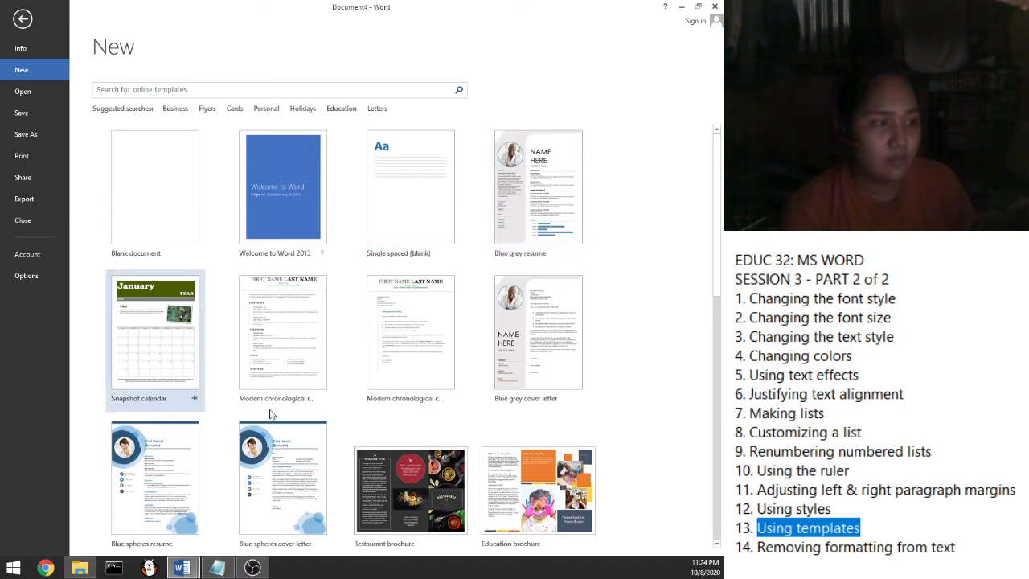
pyautogui.scroll(-1, 346, 451)
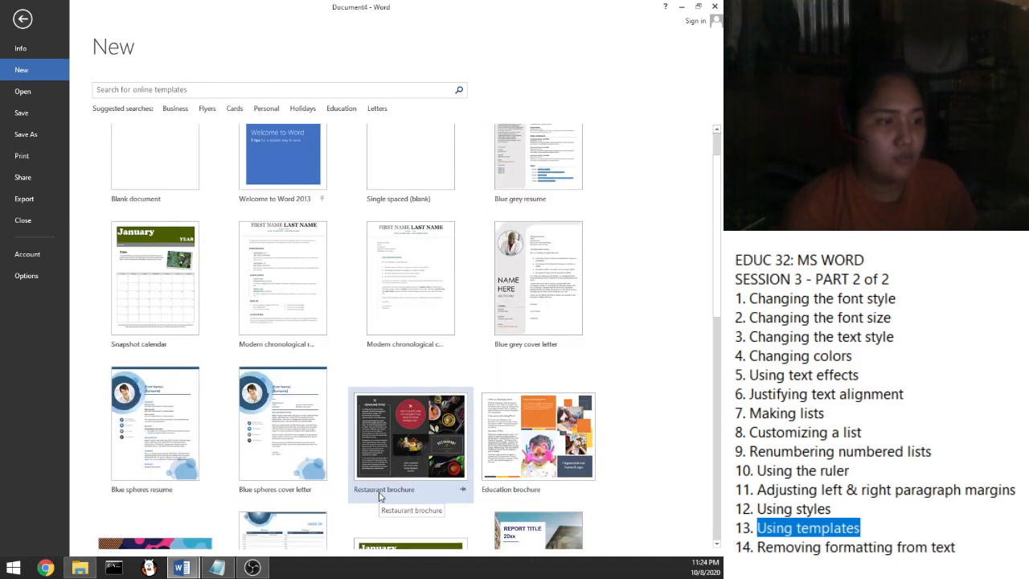
pyautogui.scroll(-1, 462, 482)
pyautogui.scroll(-2, 462, 481)
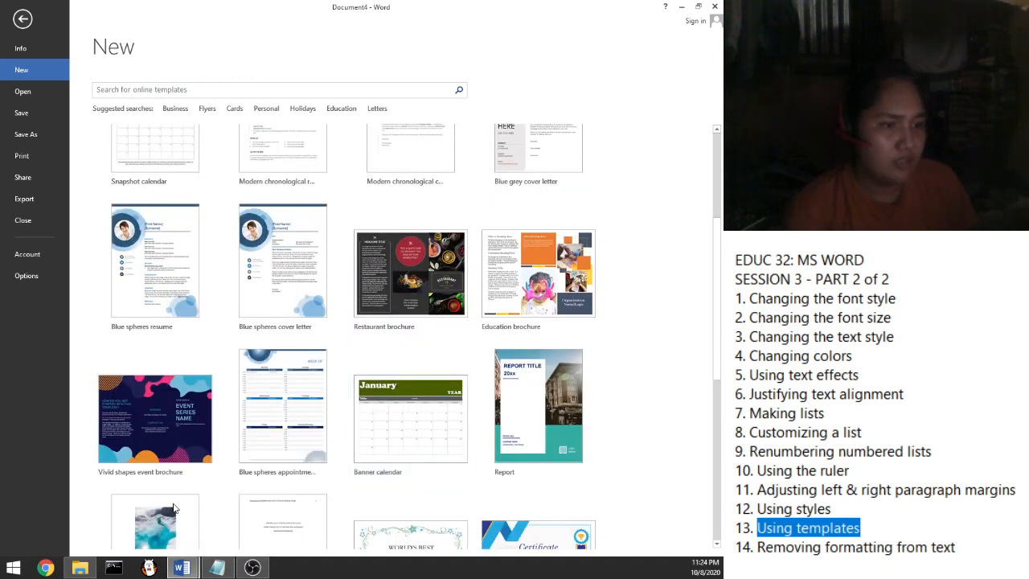
pyautogui.scroll(-2, 389, 455)
pyautogui.scroll(-1, 389, 455)
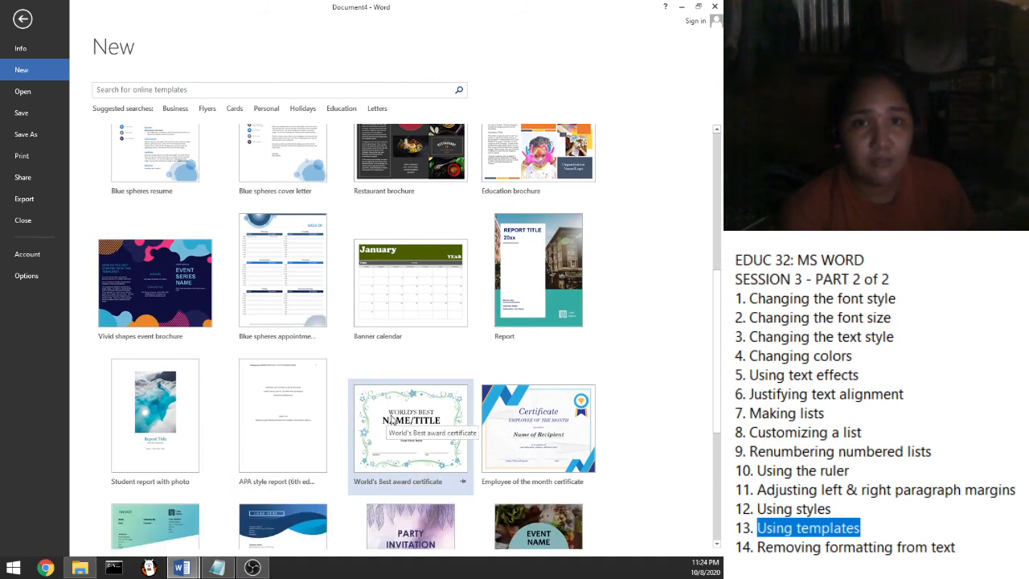
pyautogui.scroll(-2, 427, 360)
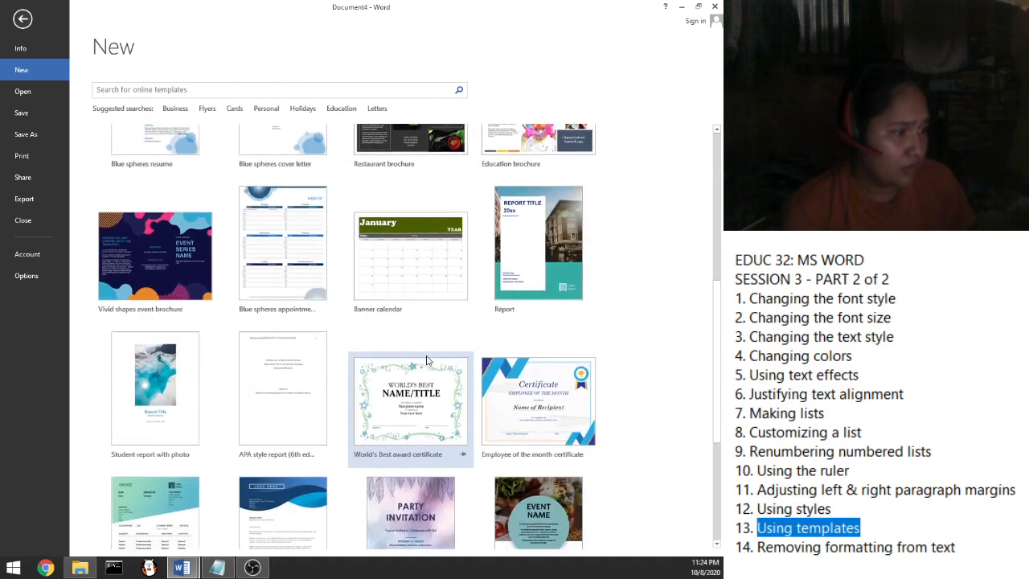
pyautogui.scroll(-2, 427, 360)
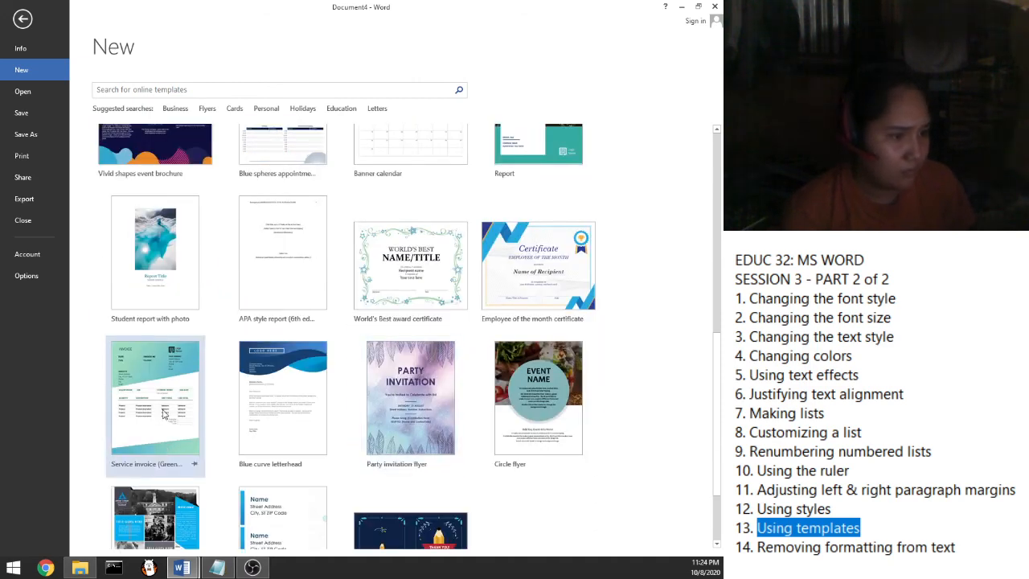
pyautogui.click(283, 405)
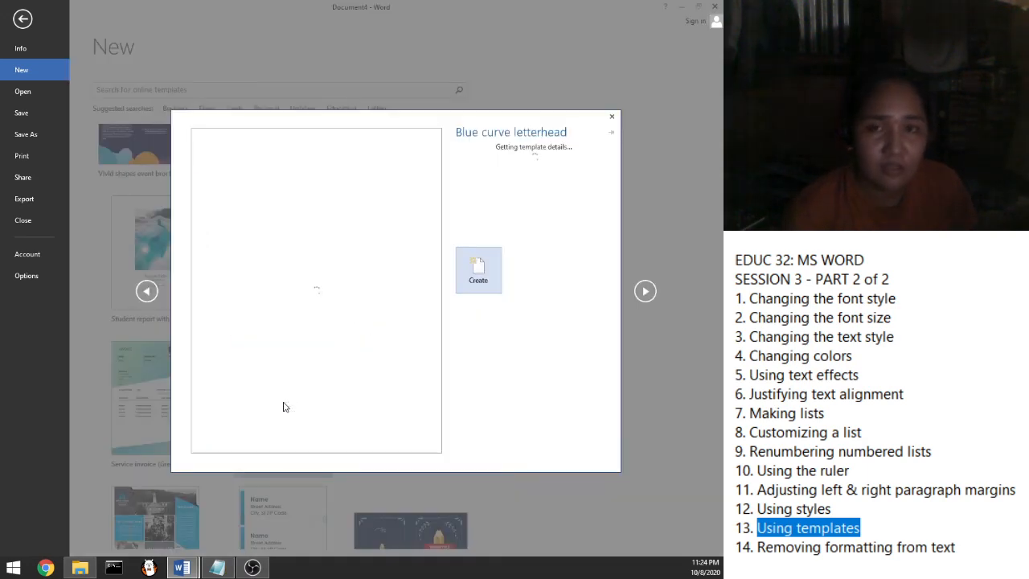
# Create a document from the Blue curve letterhead and bring its Document5 window forward
pyautogui.click(480, 261)
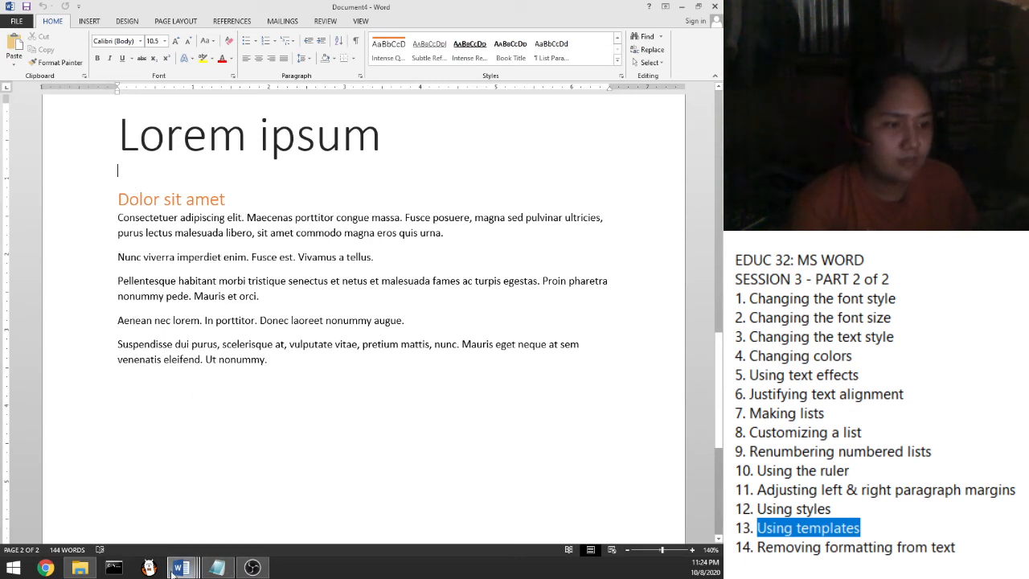
pyautogui.moveTo(172, 570)
pyautogui.click(200, 534)
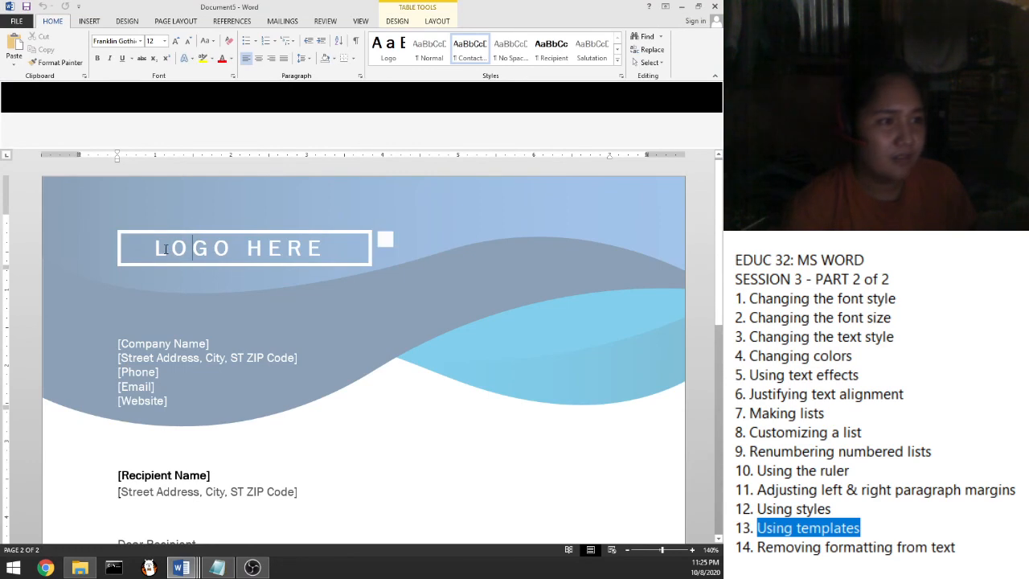
# Replace the LOGO HERE placeholder text with MODULAR POTATO
pyautogui.click(165, 247)
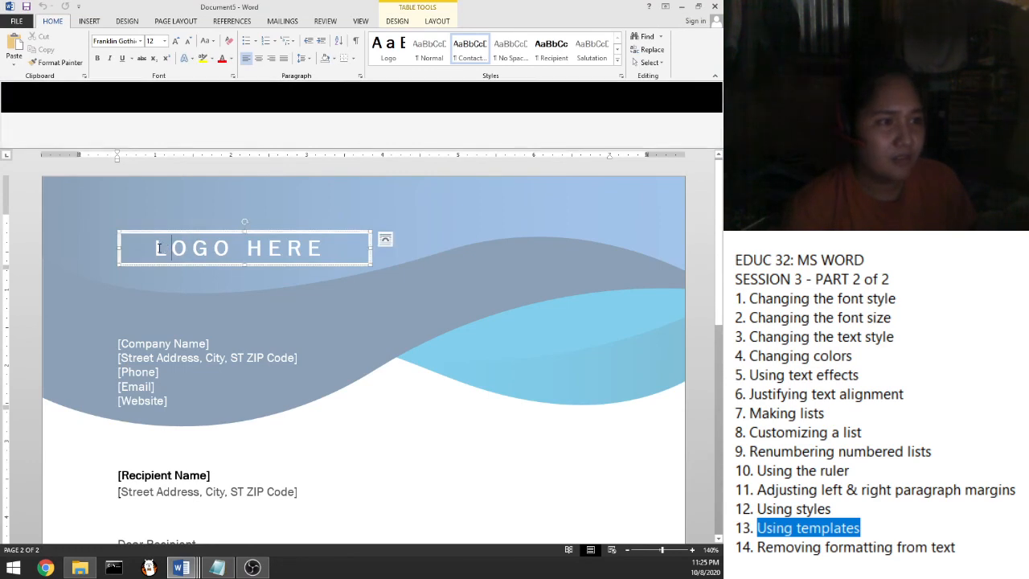
pyautogui.doubleClick(158, 248)
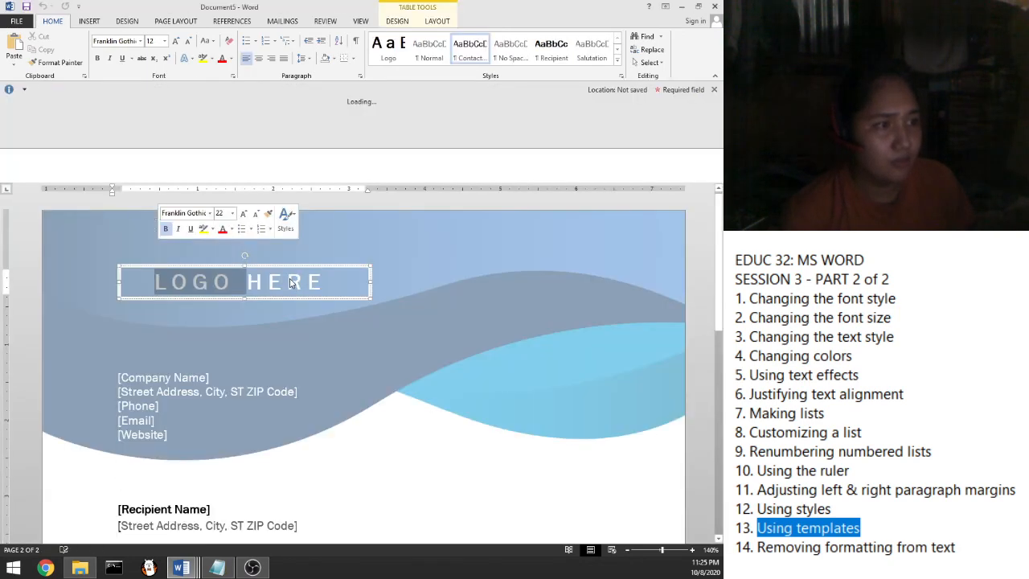
pyautogui.click(310, 282)
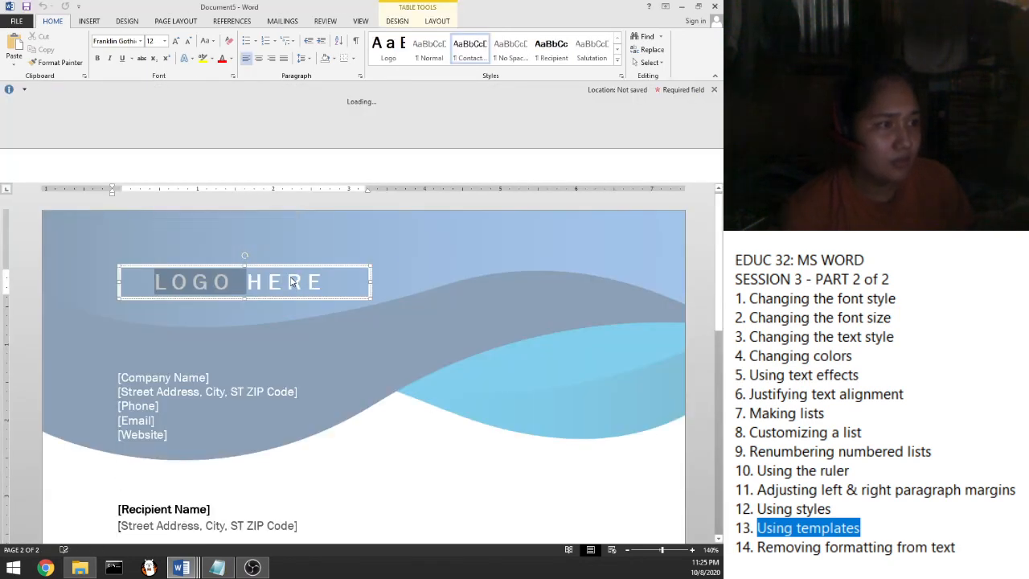
pyautogui.doubleClick(311, 283)
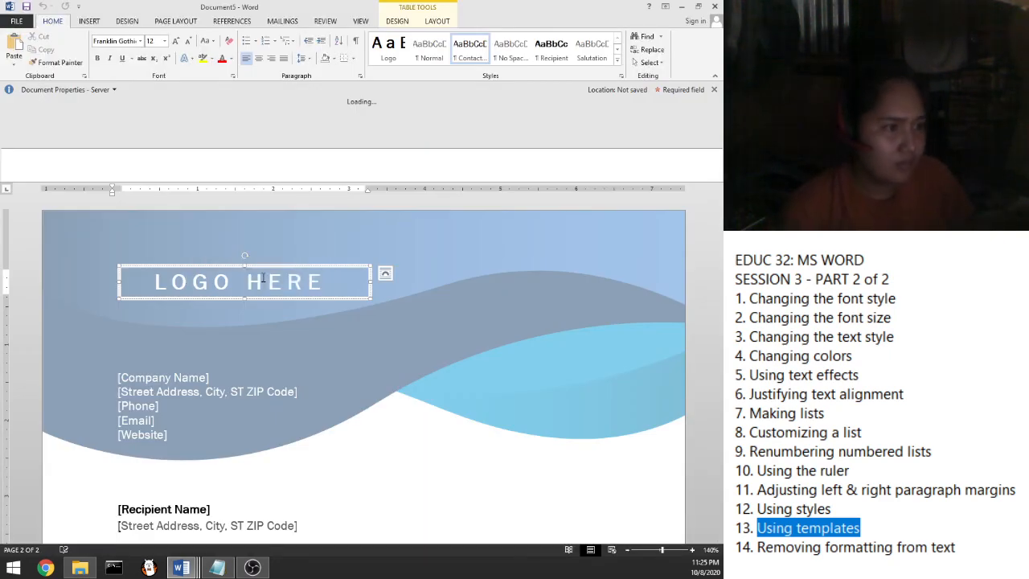
pyautogui.press('BackSpace')
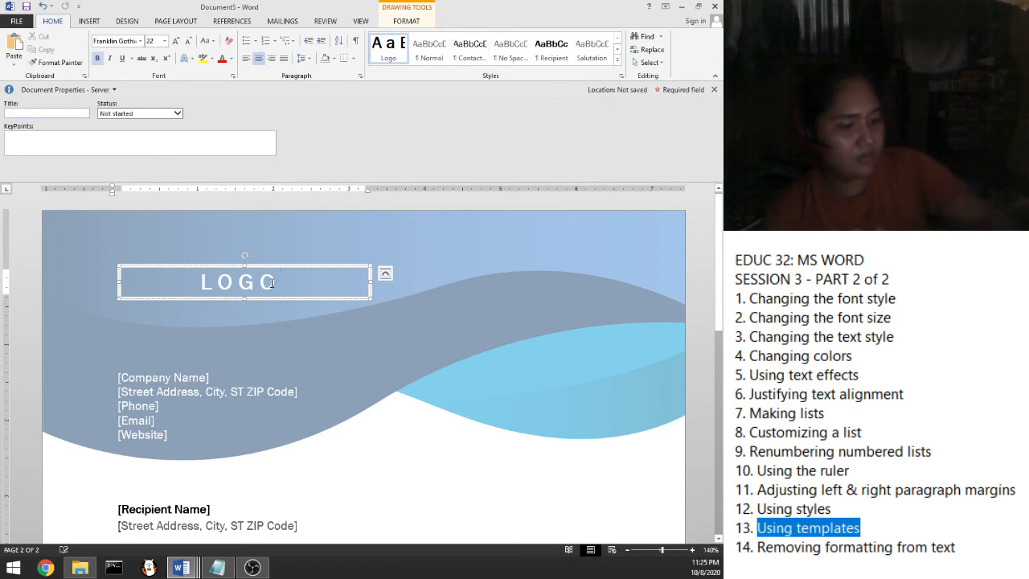
pyautogui.press('BackSpace')
pyautogui.press('BackSpace')
pyautogui.press('BackSpace')
pyautogui.press('BackSpace')
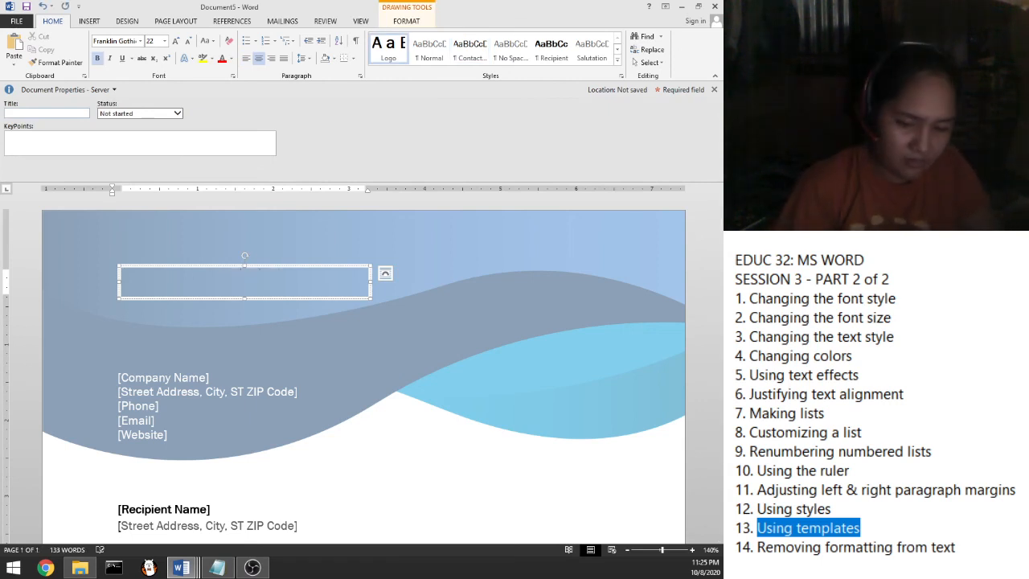
pyautogui.write('MODU')
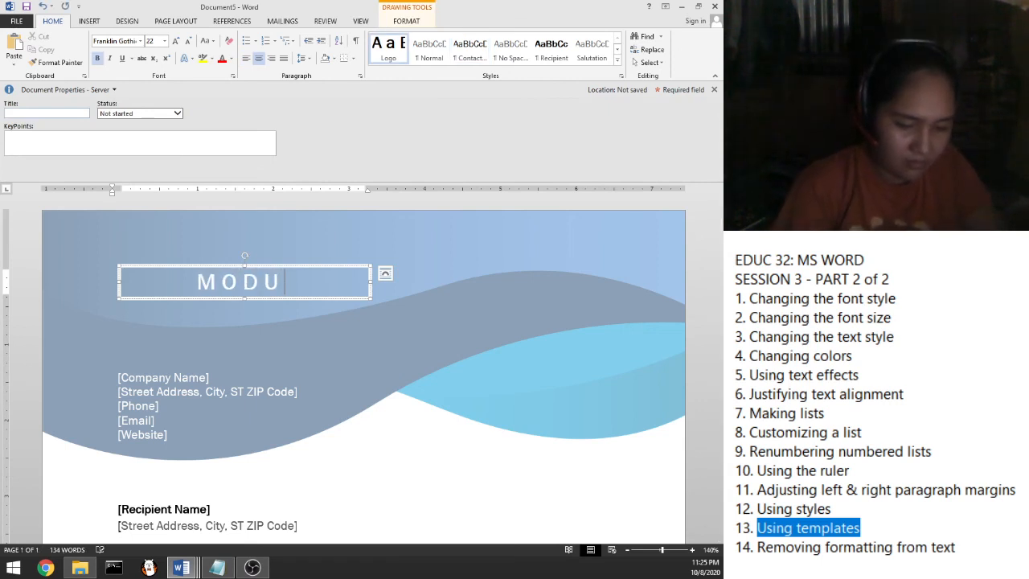
pyautogui.write('LAR POTATO')
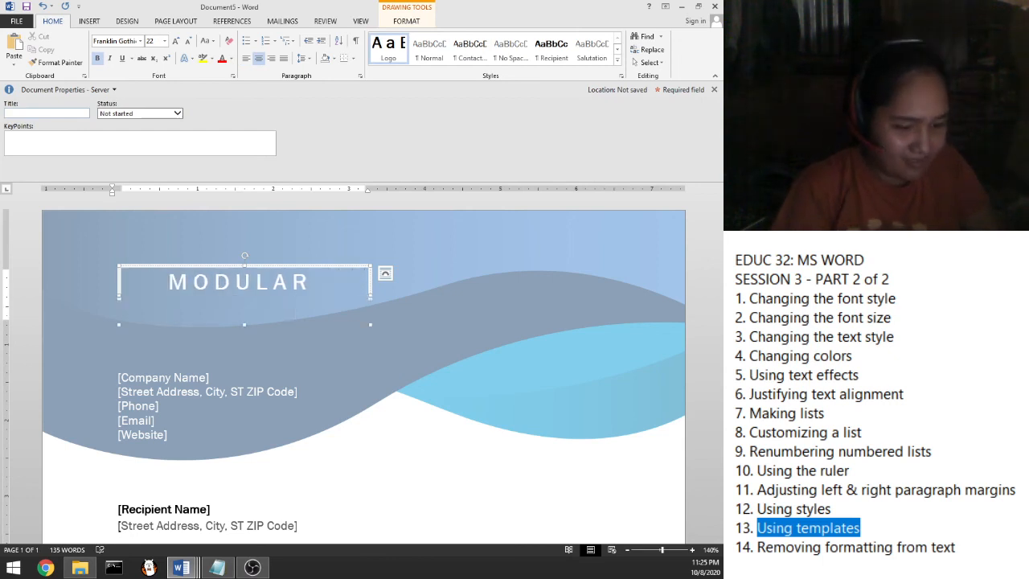
pyautogui.press('BackSpace')
pyautogui.write('O')
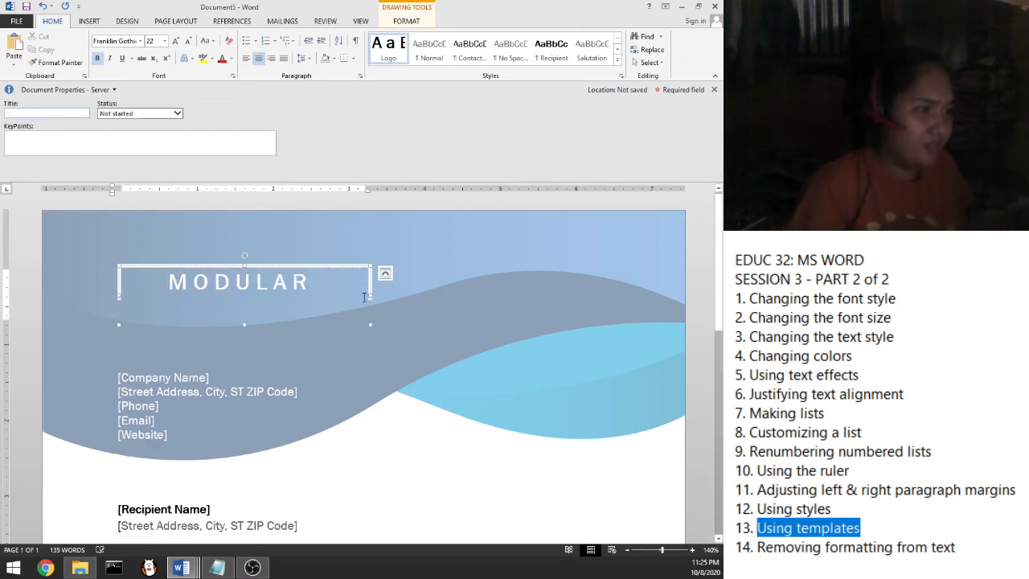
# Widen the logo box so MODULAR POTATO fits on one line, and centre the title
pyautogui.moveTo(386, 294); pyautogui.dragTo(396, 282)
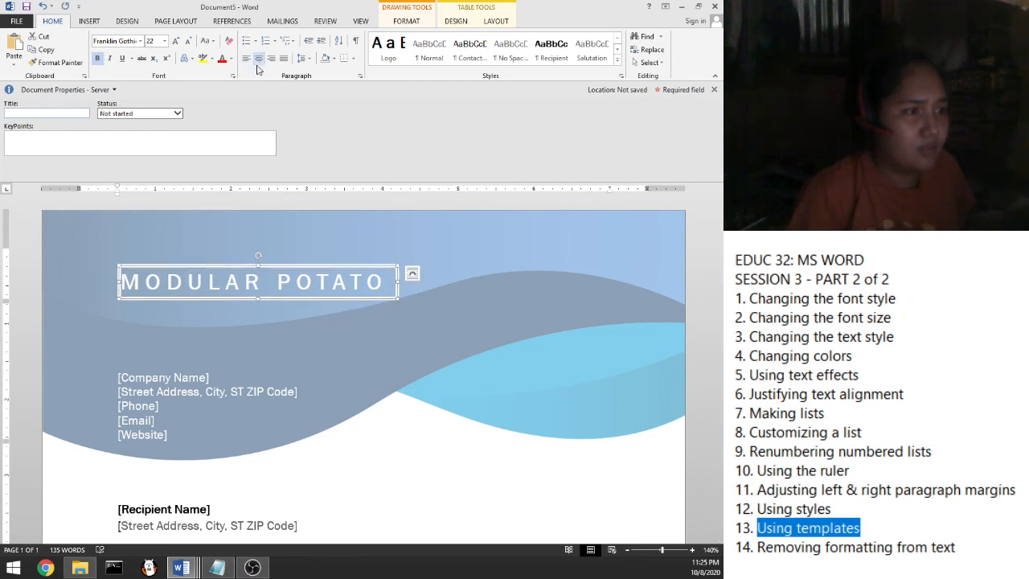
pyautogui.click(260, 286)
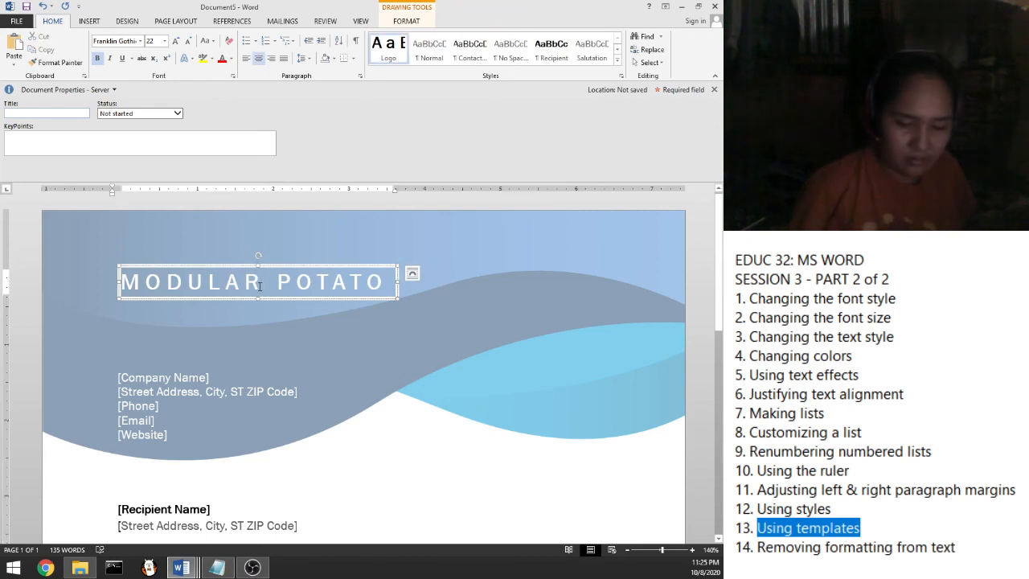
pyautogui.tripleClick(260, 286)
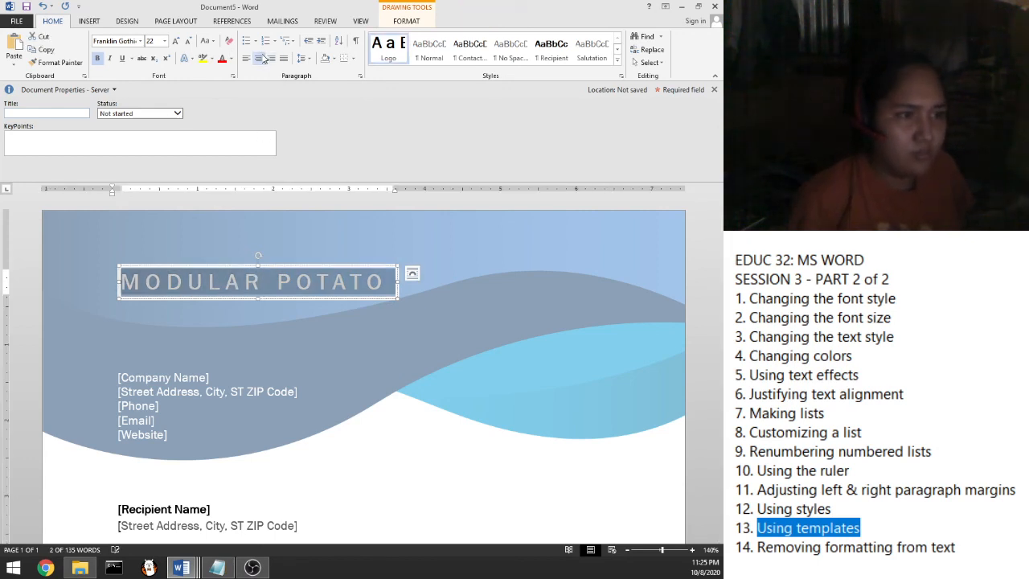
pyautogui.click(259, 59)
pyautogui.click(258, 59)
pyautogui.click(384, 293)
pyautogui.click(396, 287)
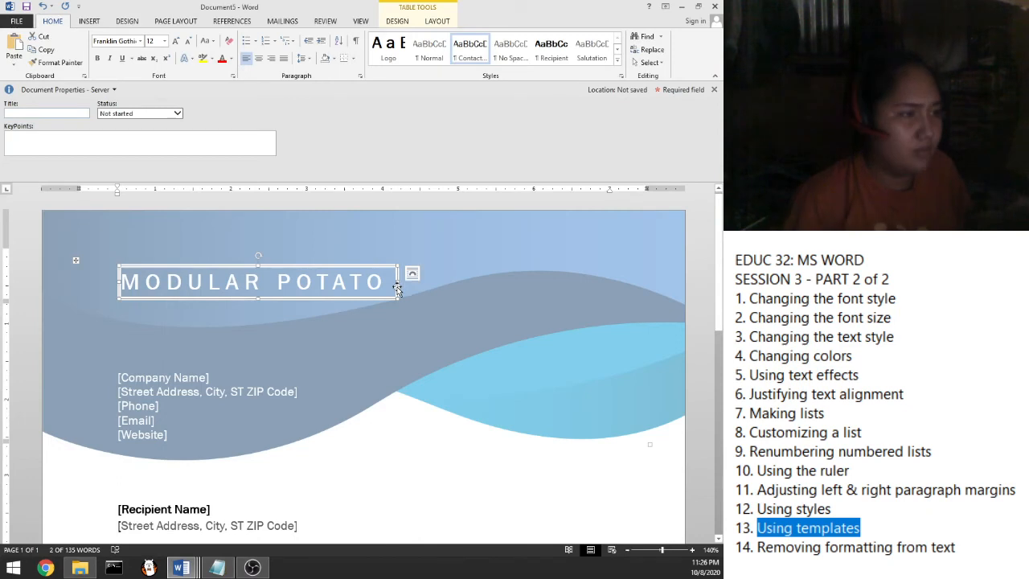
# Narrow the MODULAR POTATO box slightly and check the company placeholders below
pyautogui.moveTo(396, 283)
pyautogui.mouseDown()
pyautogui.moveTo(386, 282)
pyautogui.moveTo(410, 287)
pyautogui.mouseUp()
pyautogui.moveTo(193, 385); pyautogui.dragTo(150, 388)
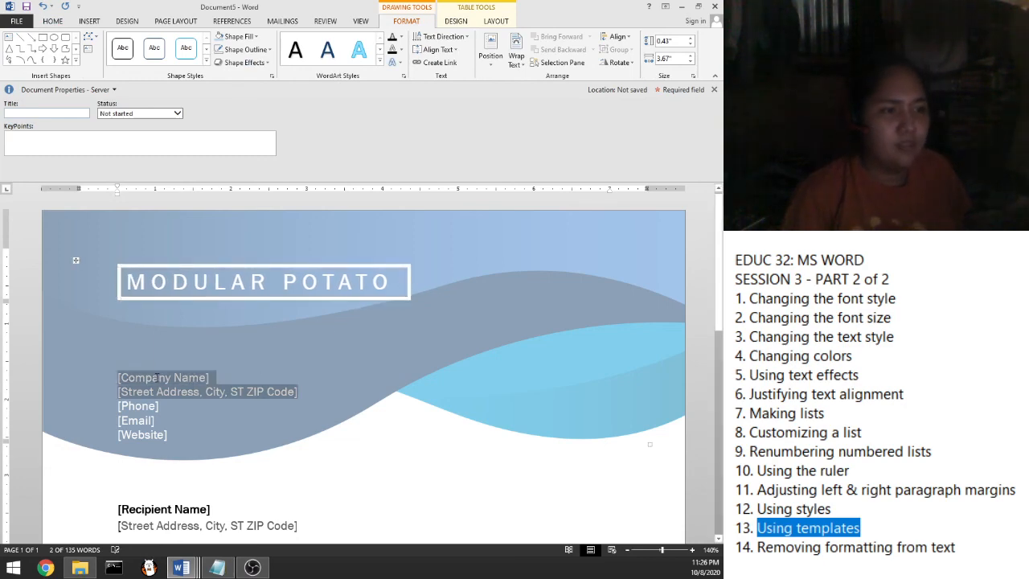
pyautogui.scroll(-8, 149, 388)
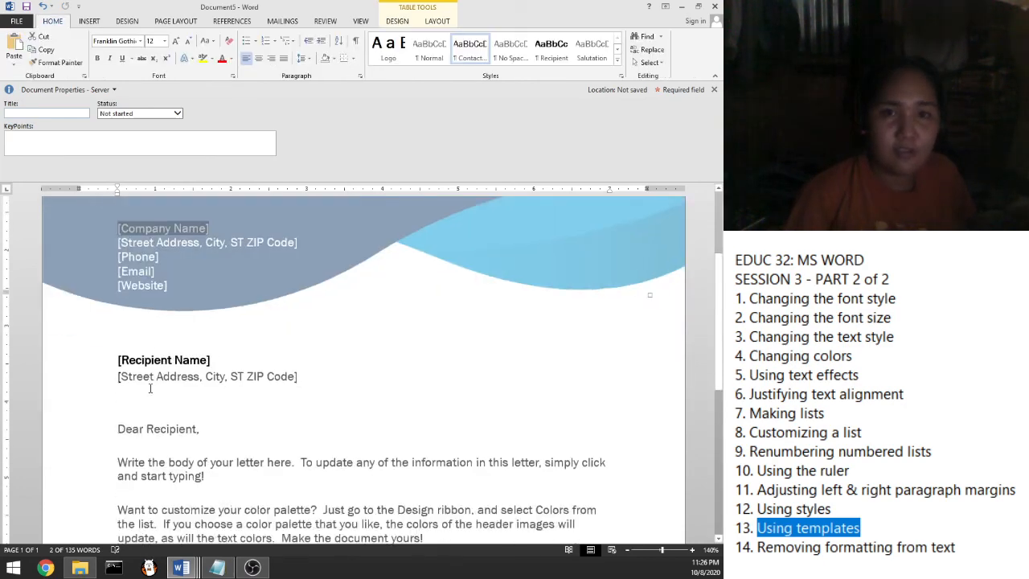
pyautogui.scroll(8, 149, 388)
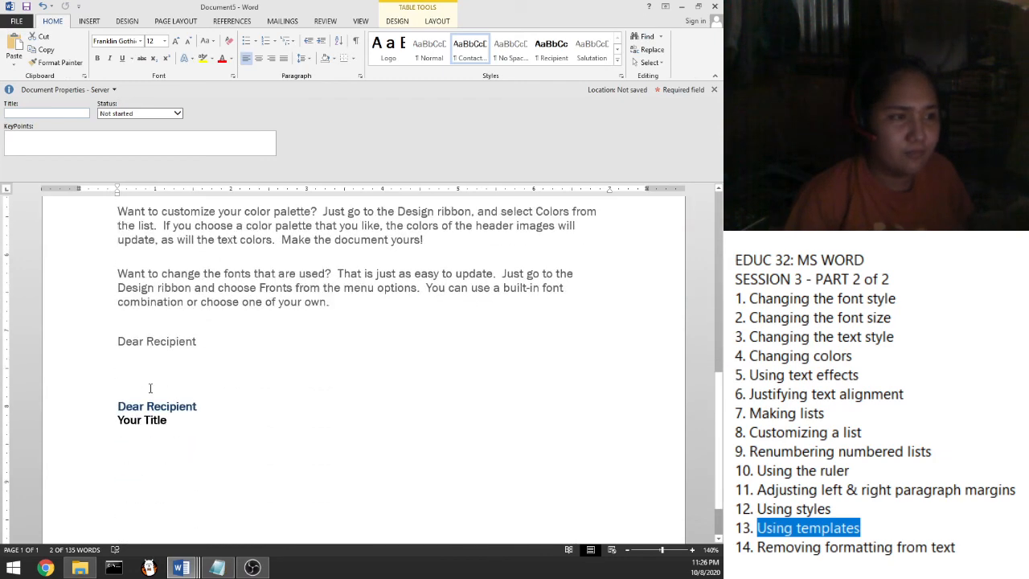
pyautogui.scroll(-2, 149, 389)
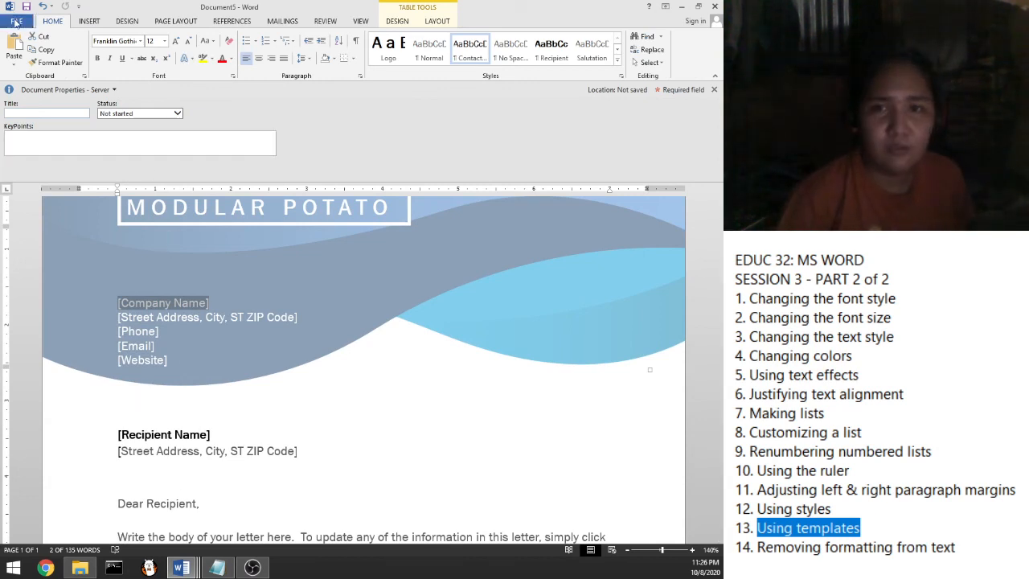
# Close the Document Properties panel and highlight the Removing formatting from text topic in the notes
pyautogui.click(715, 90)
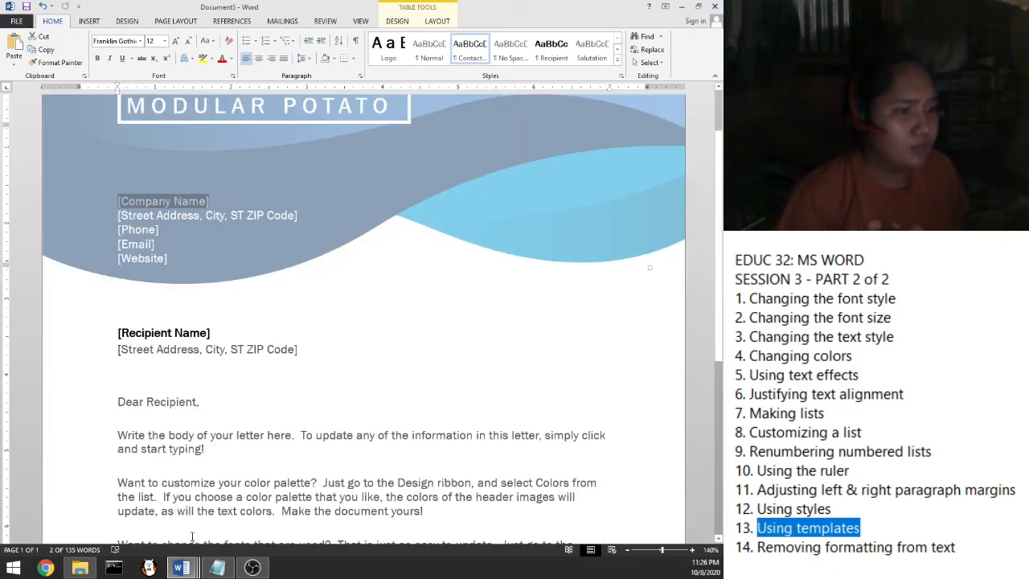
pyautogui.click(796, 550)
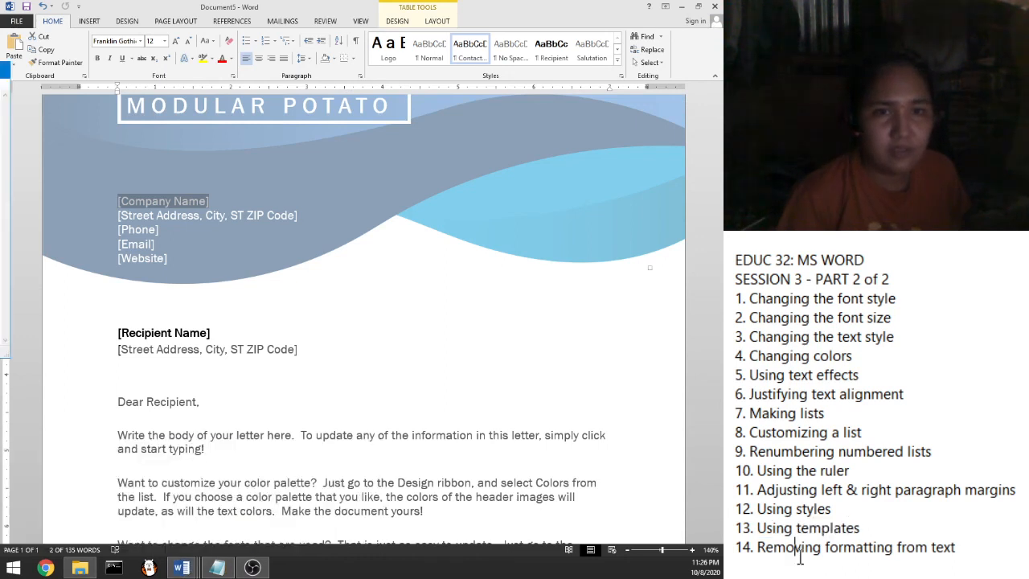
pyautogui.moveTo(963, 547); pyautogui.dragTo(762, 556)
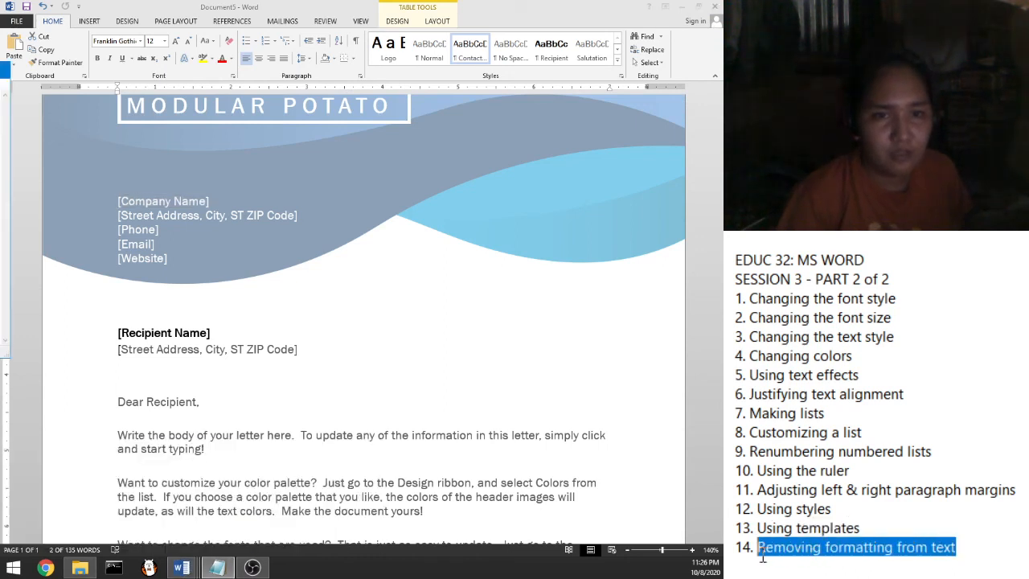
# Minimize the letterhead, activate the Lorem ipsum document, and select all its page text
pyautogui.click(680, 7)
pyautogui.click(209, 217)
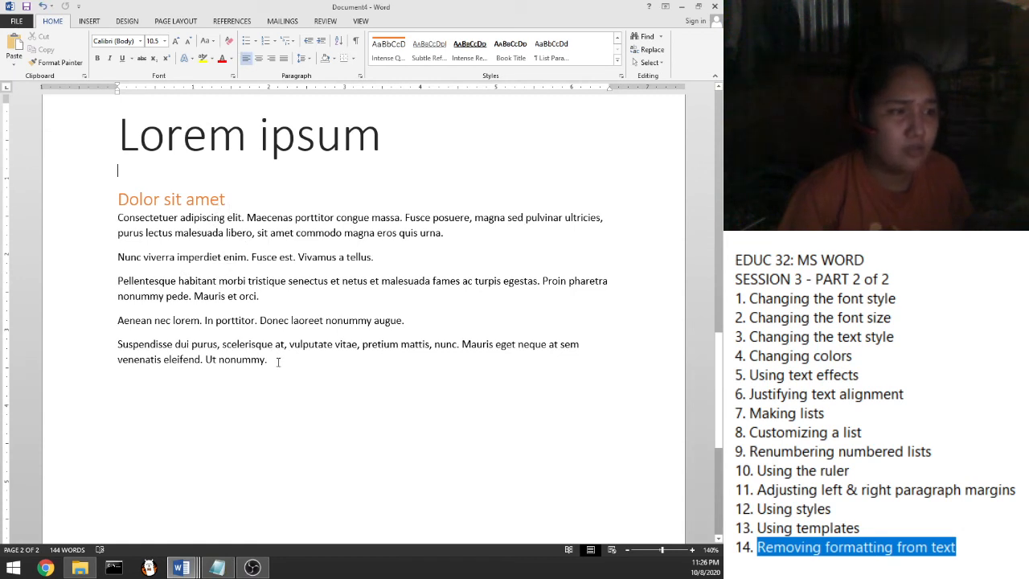
pyautogui.moveTo(267, 360); pyautogui.dragTo(122, 121)
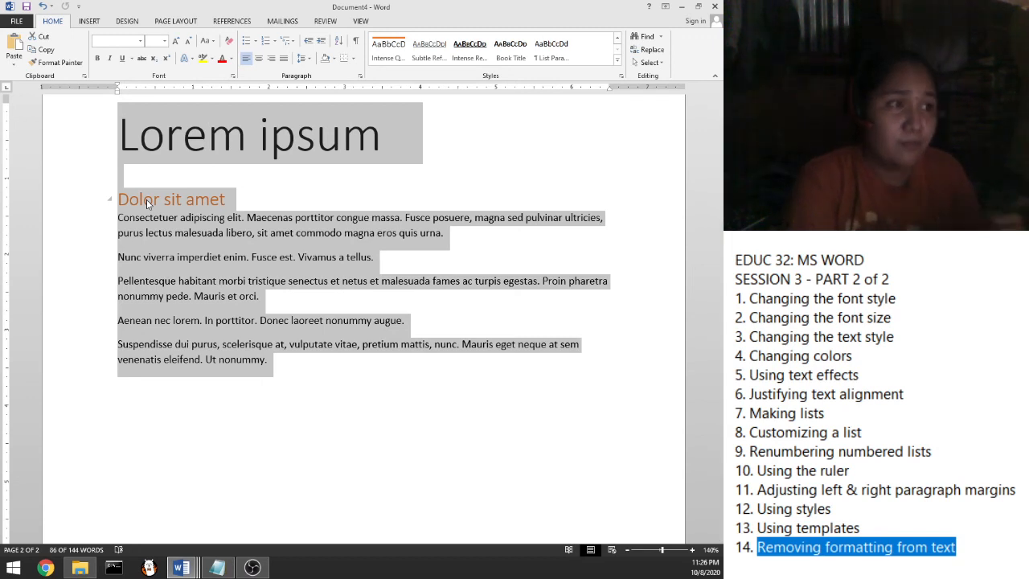
# Clear all formatting from the Lorem ipsum text, removing the stray blank lines and the indent before Dolor sit amet
pyautogui.click(228, 45)
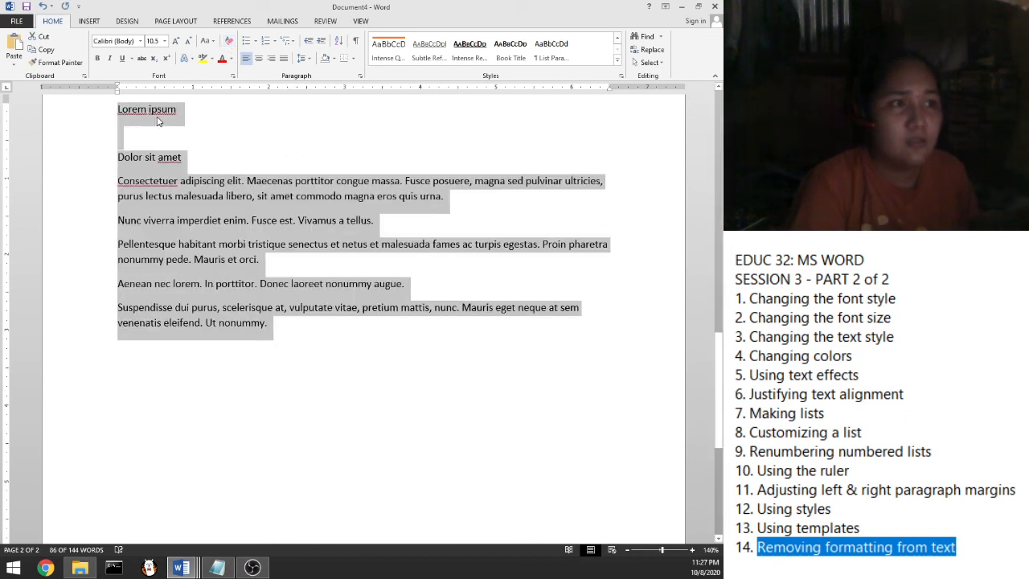
pyautogui.click(147, 128)
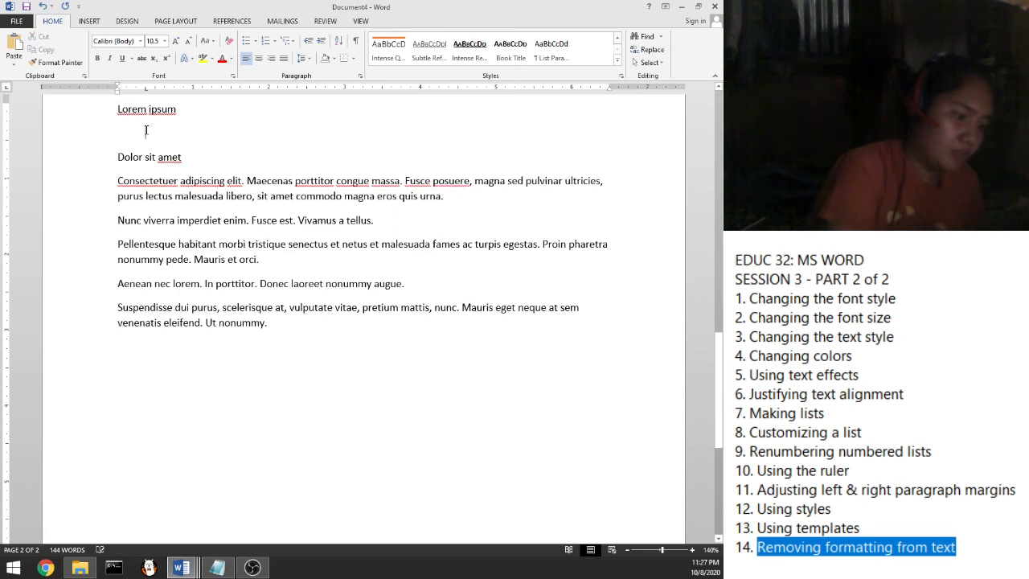
pyautogui.press('Delete')
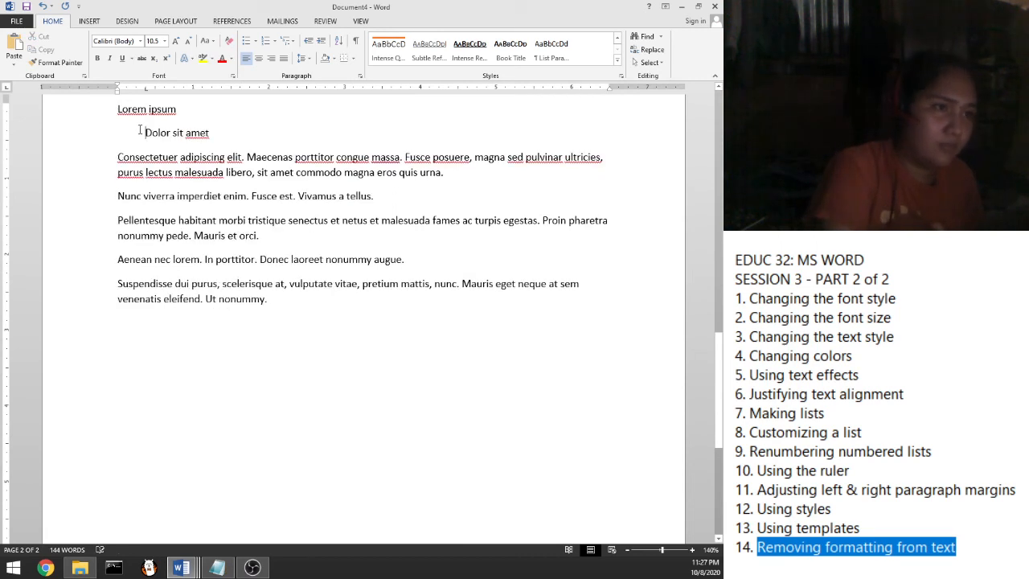
pyautogui.press('BackSpace')
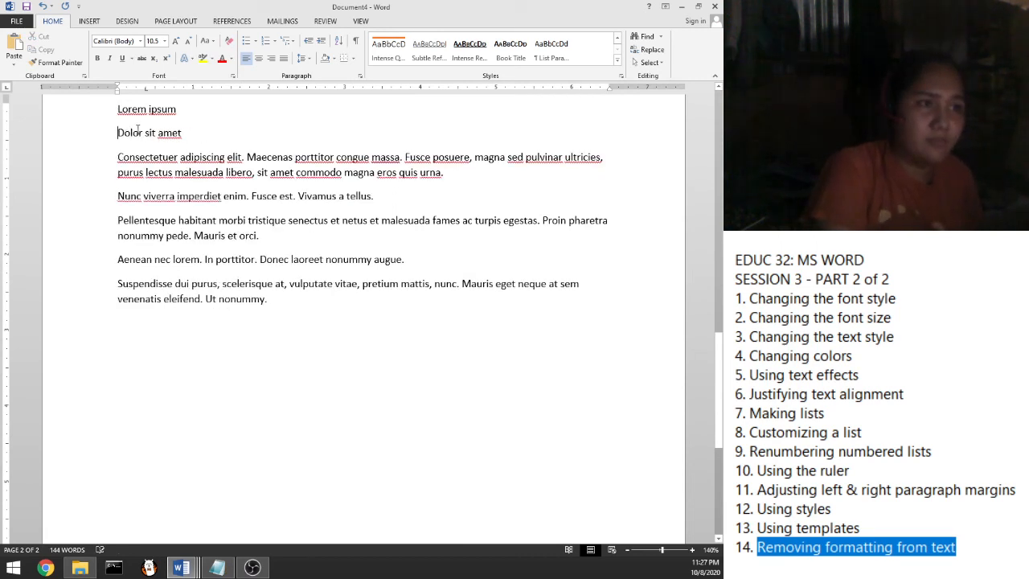
pyautogui.click(282, 337)
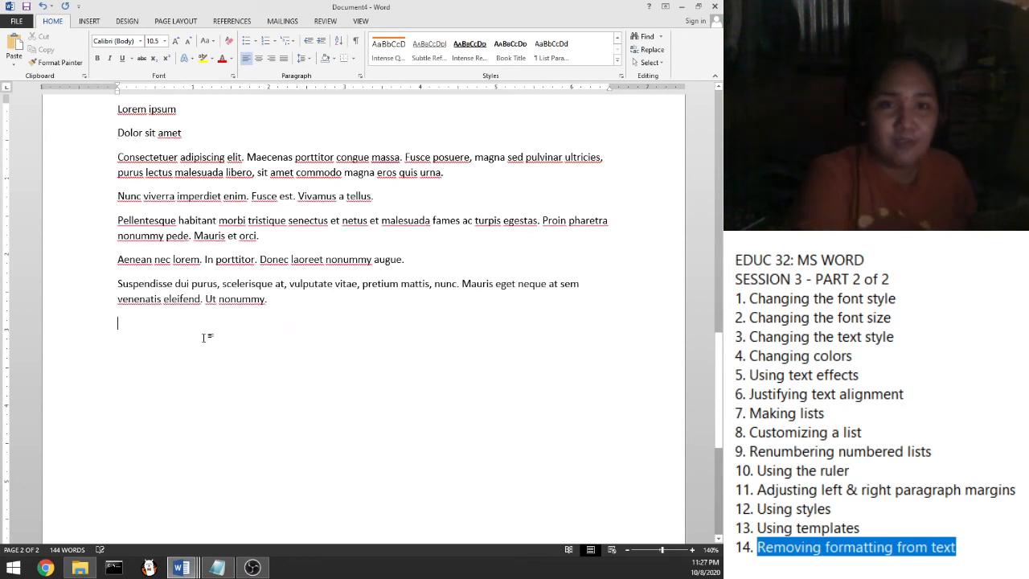
pyautogui.press('BackSpace')
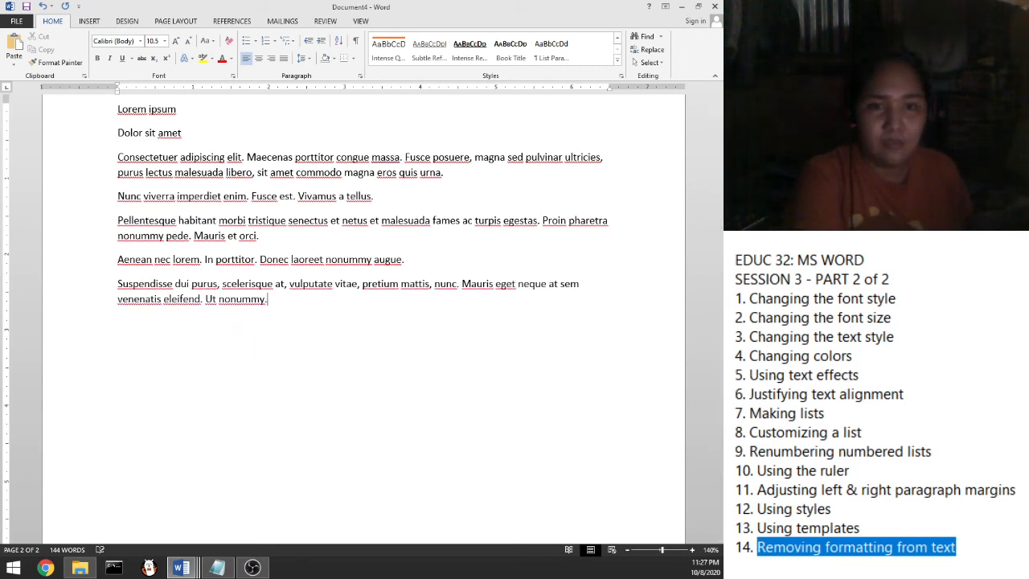
pyautogui.click(812, 548)
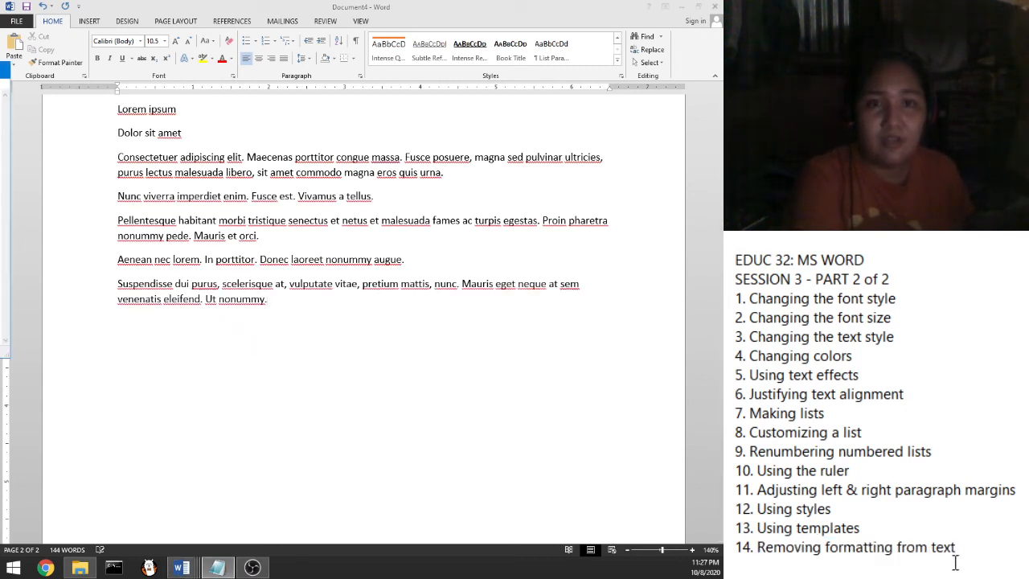